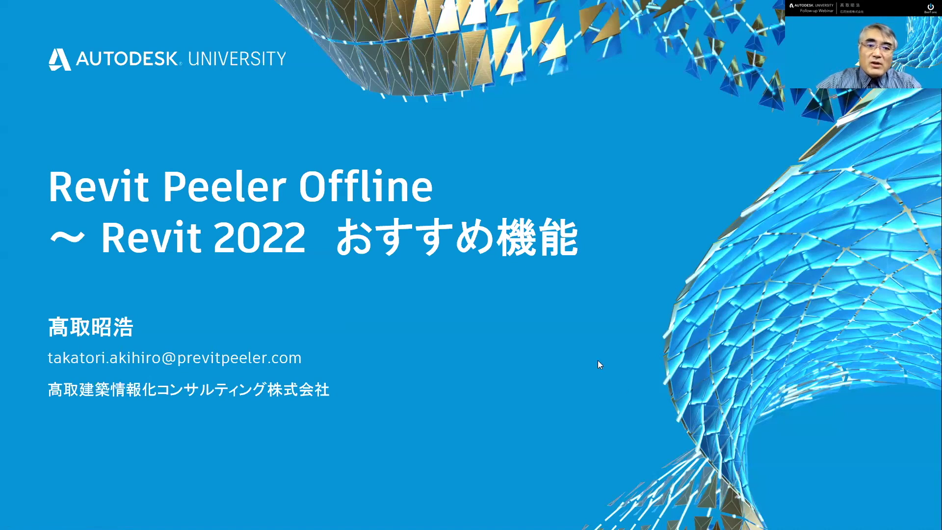
- Advance the slideshow to the PDFの書き出し slide, then switch to the Revit window
{"action": "left_click", "coordinate": [470, 471]}
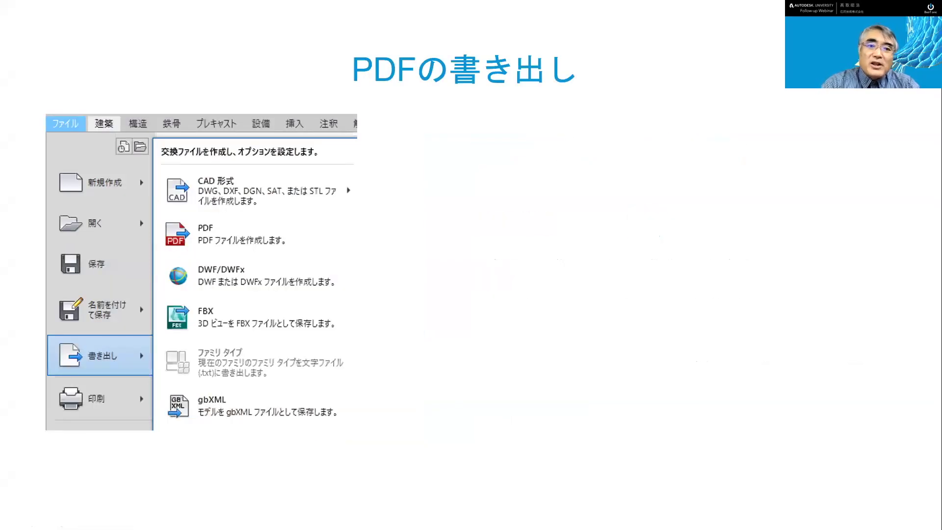
{"action": "key", "text": "alt+Tab"}
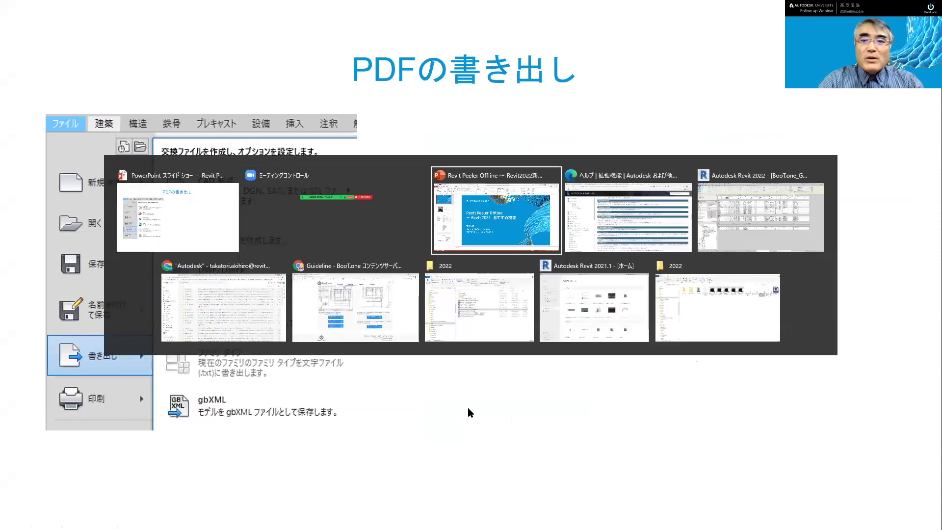
{"action": "key", "text": "alt+Tab"}
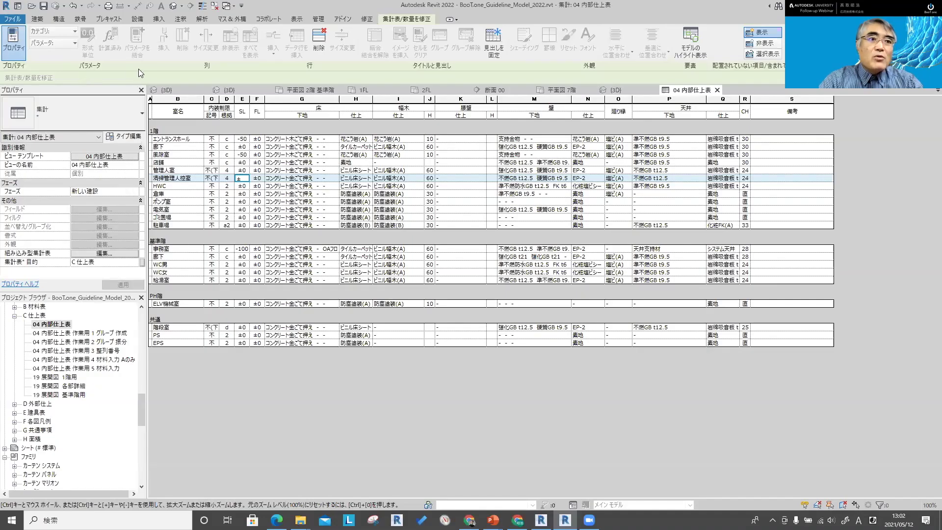
- Open Revit help with F1 and expand Revit の新機能 > Revit 2022 の新機能 > コア機能
{"action": "key", "text": "F1"}
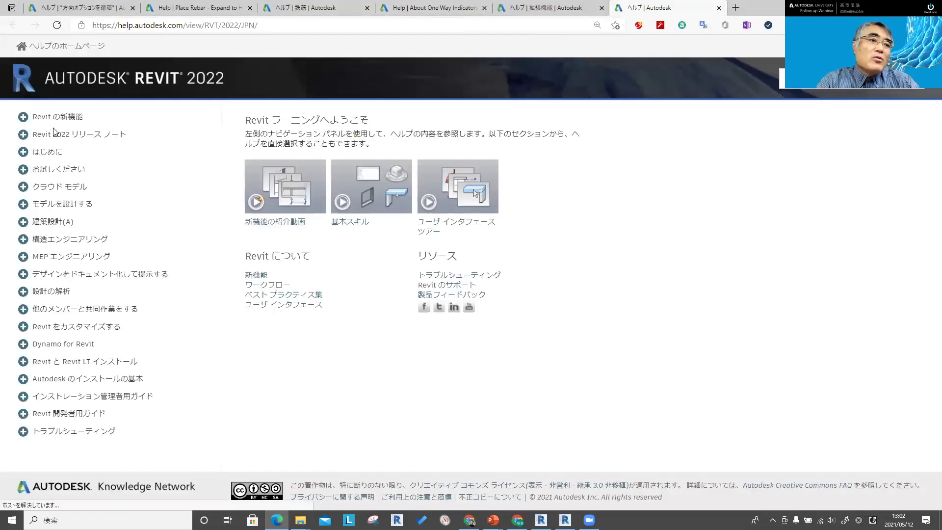
{"action": "left_click", "coordinate": [23, 117]}
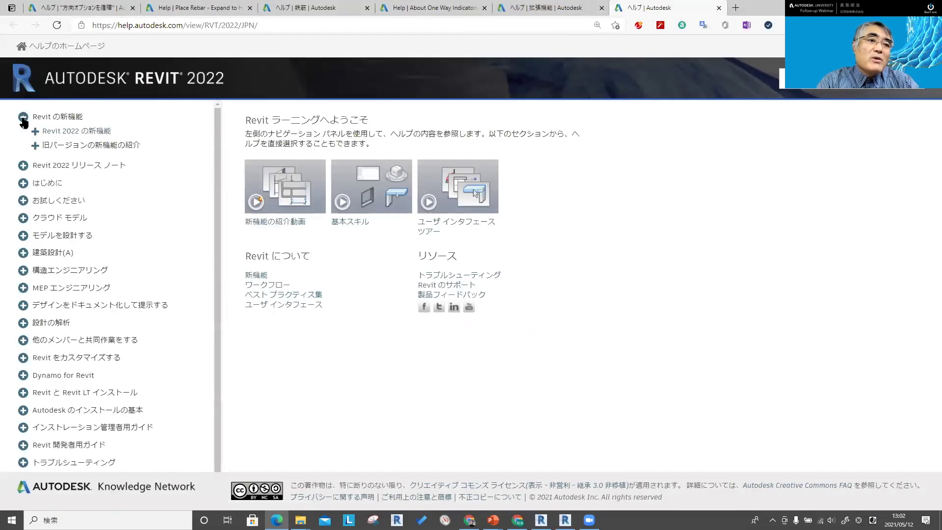
{"action": "left_click", "coordinate": [35, 132]}
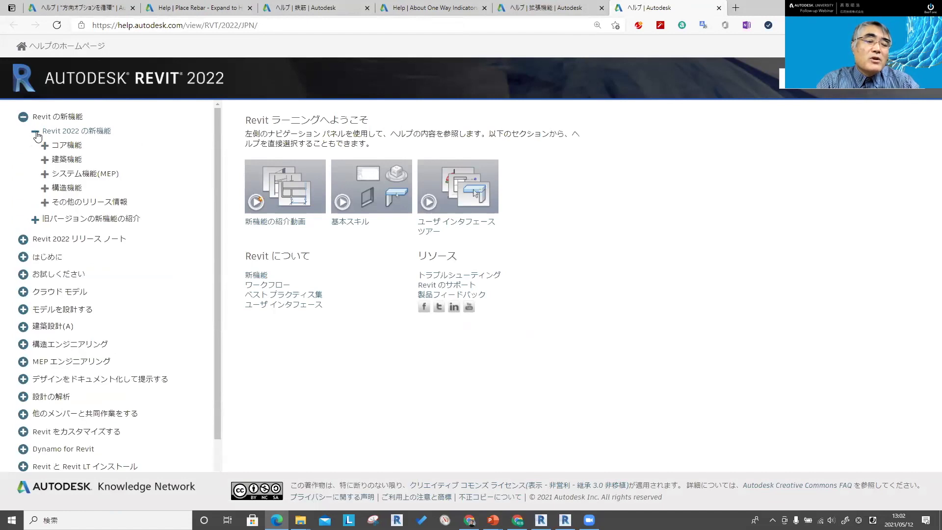
{"action": "left_click", "coordinate": [46, 147]}
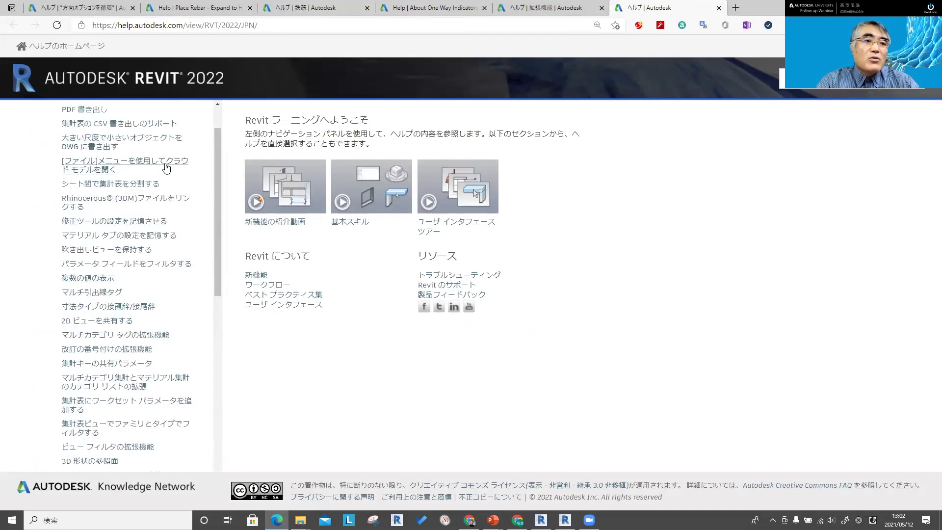
{"action": "scroll", "coordinate": [180, 180], "scroll_direction": "up", "scroll_amount": 2}
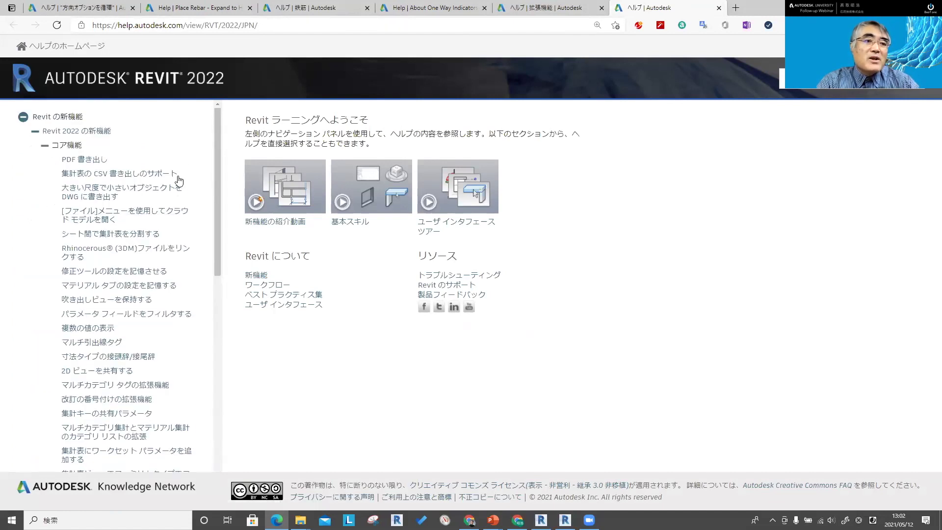
{"action": "left_click", "coordinate": [47, 148]}
- Highlight the 2022 version part of the help page address
{"action": "left_click", "coordinate": [298, 25]}
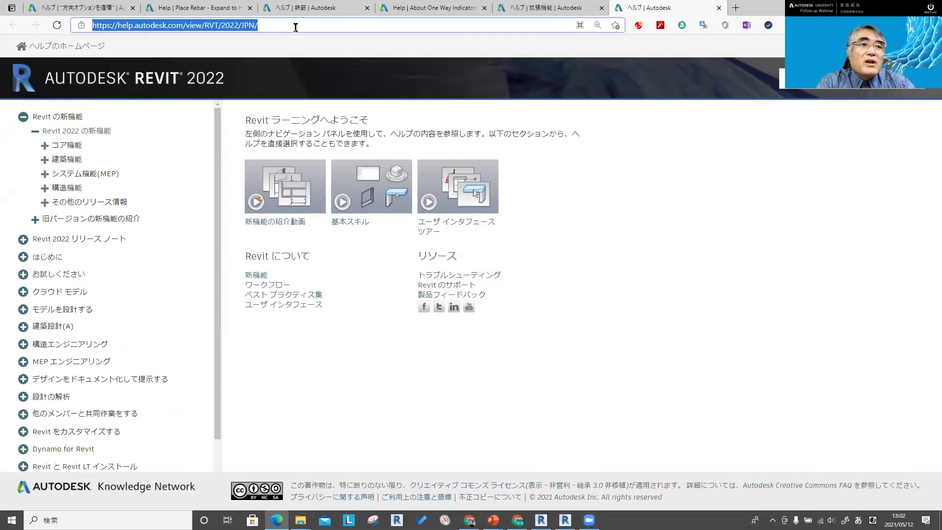
{"action": "left_click", "coordinate": [296, 25]}
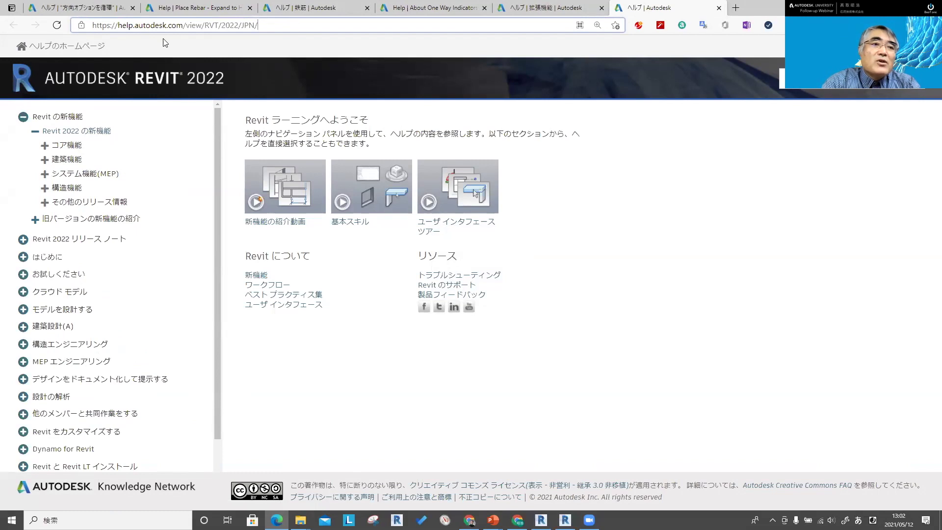
{"action": "left_click_drag", "start_coordinate": [223, 24], "coordinate": [237, 25]}
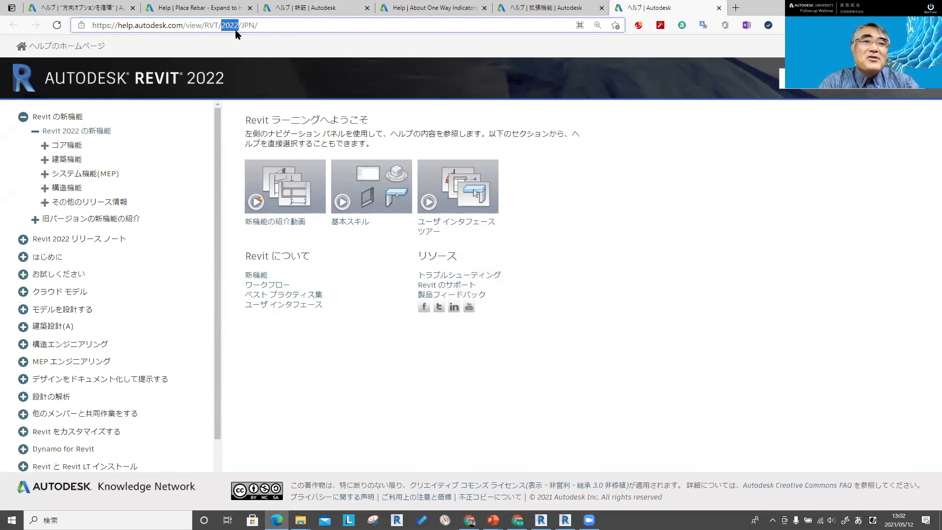
{"action": "left_click", "coordinate": [265, 27]}
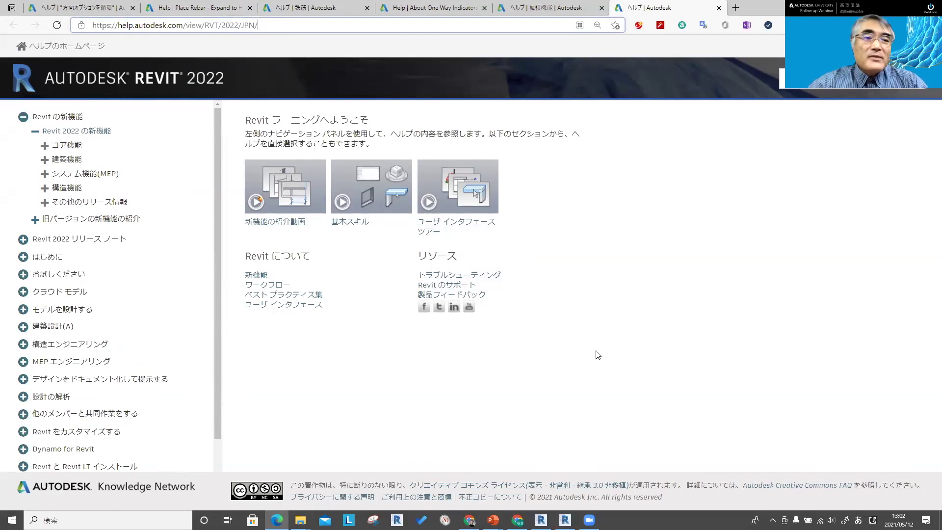
- Open the PDF 書き出し help page under コア機能, then return to Revit
{"action": "left_click", "coordinate": [45, 147]}
{"action": "scroll", "coordinate": [123, 167], "scroll_direction": "down", "scroll_amount": 3}
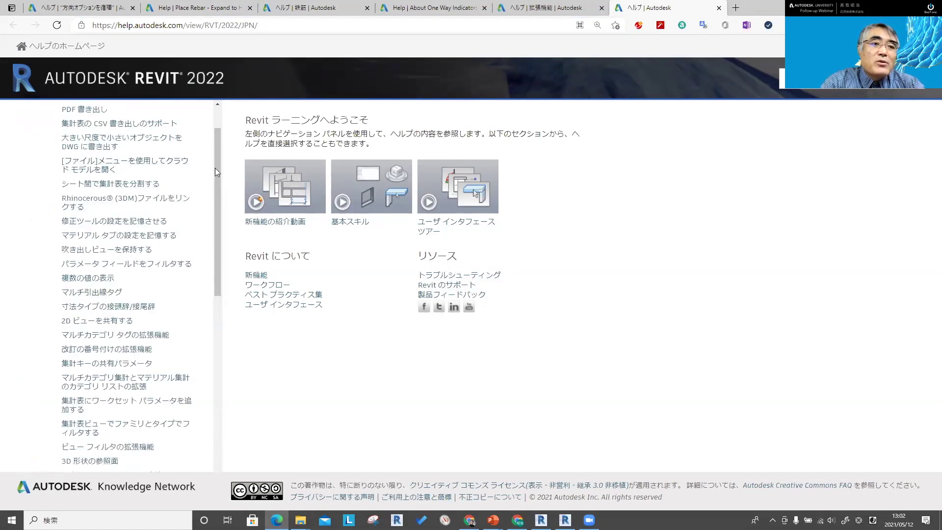
{"action": "left_click_drag", "start_coordinate": [215, 168], "coordinate": [215, 148]}
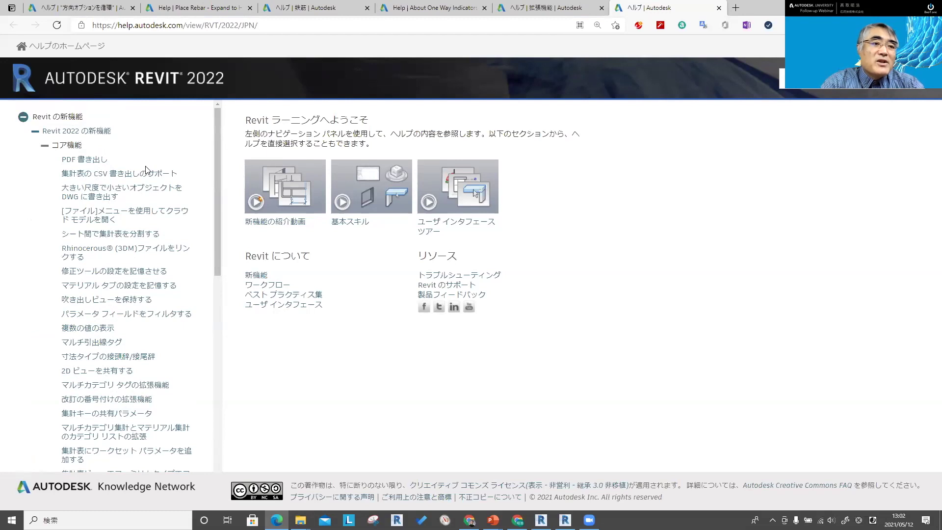
{"action": "left_click", "coordinate": [98, 160]}
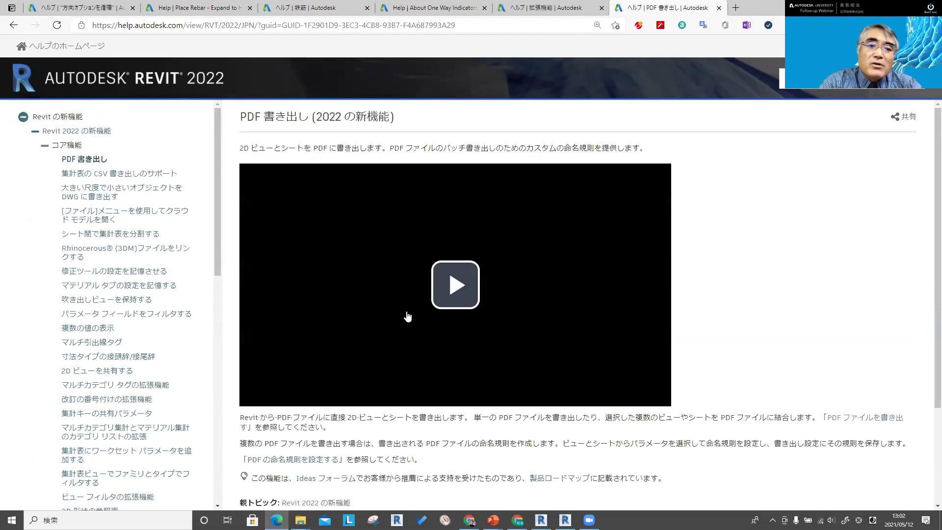
{"action": "key", "text": "alt+Tab"}
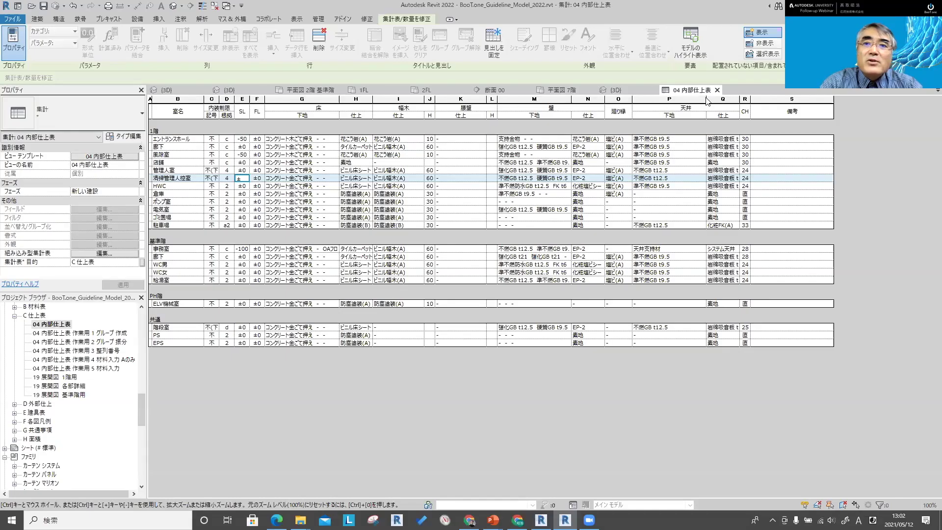
- Close 04 内部仕上表 and check Print with Microsoft Print to PDF, cancelling without printing
{"action": "left_click", "coordinate": [717, 90]}
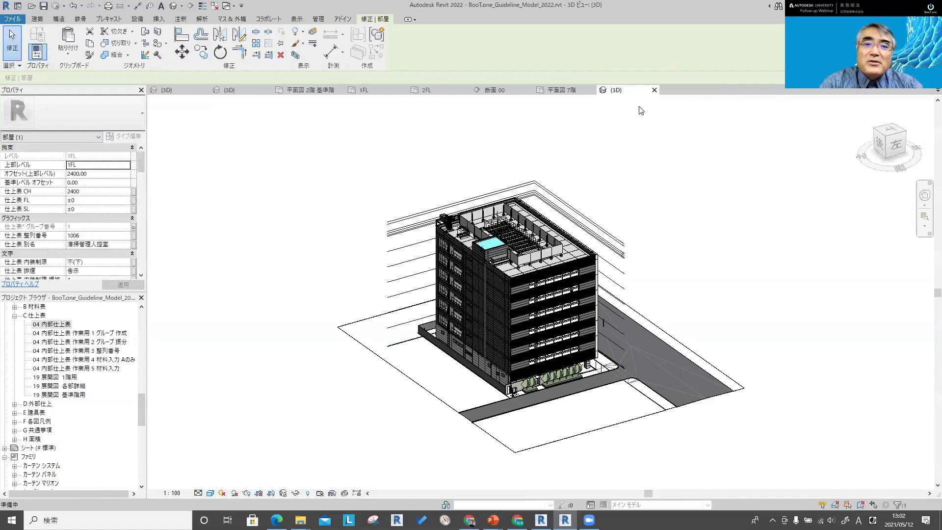
{"action": "left_click", "coordinate": [289, 164]}
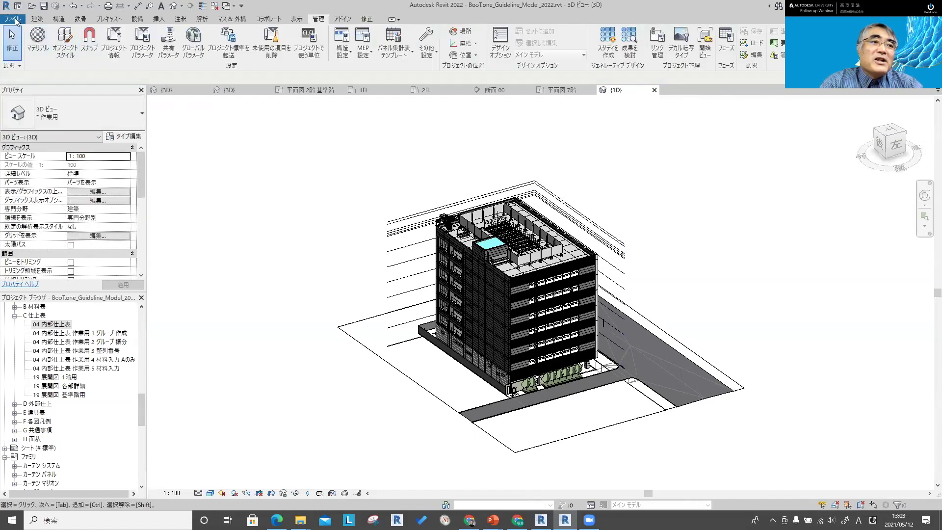
{"action": "left_click", "coordinate": [16, 20]}
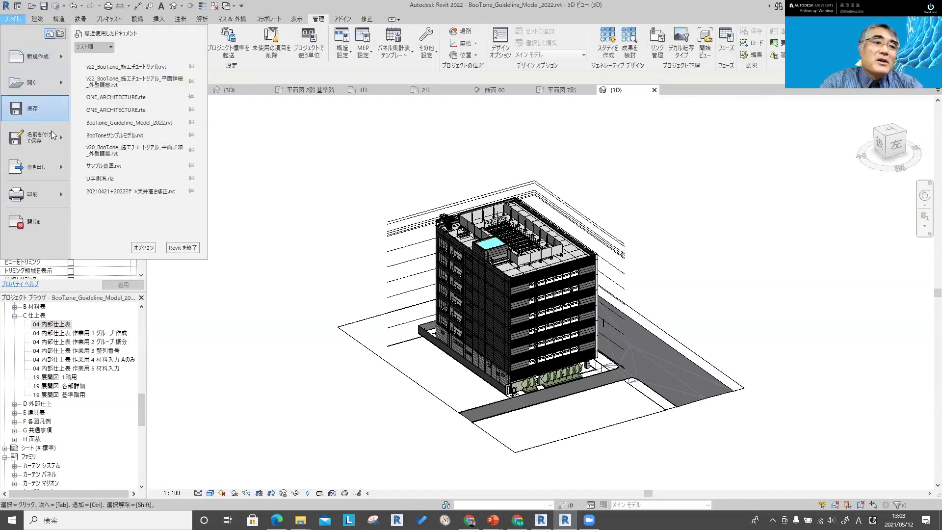
{"action": "mouse_move", "coordinate": [33, 194]}
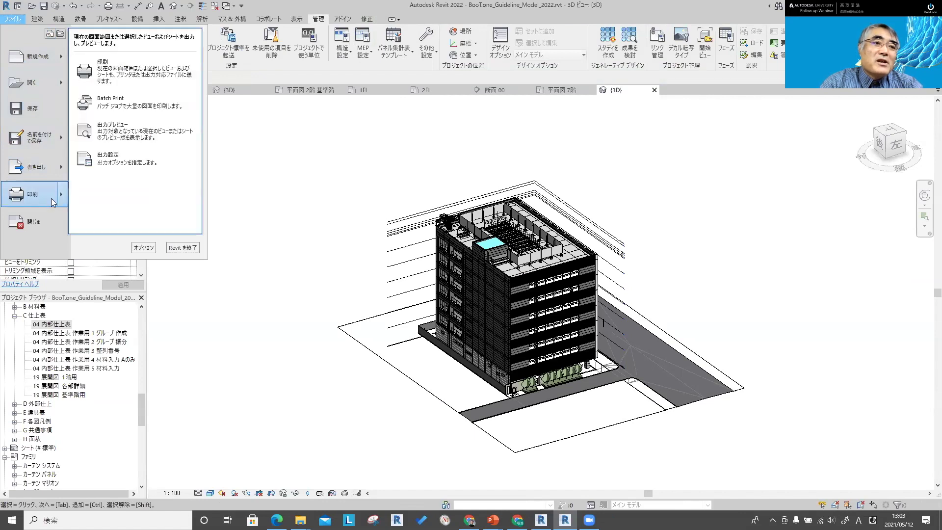
{"action": "left_click", "coordinate": [146, 72]}
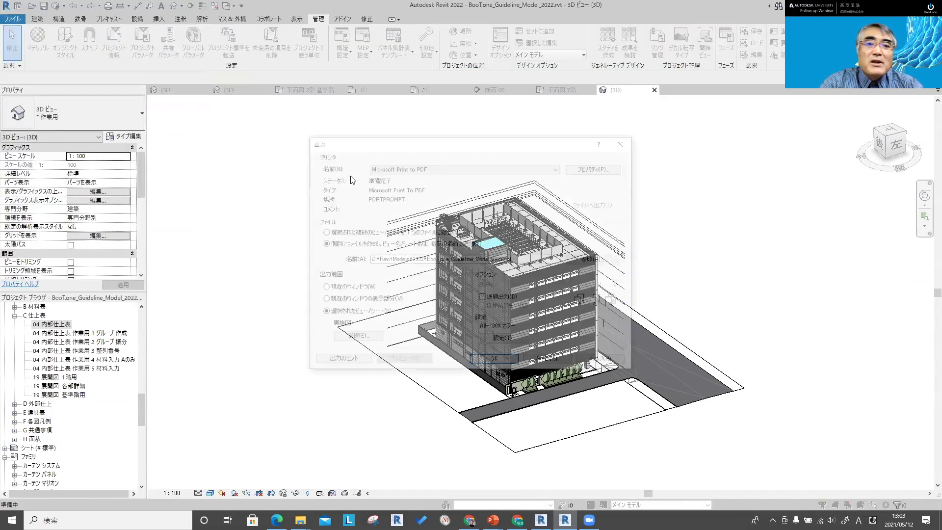
{"action": "left_click", "coordinate": [398, 168]}
{"action": "left_click", "coordinate": [399, 168]}
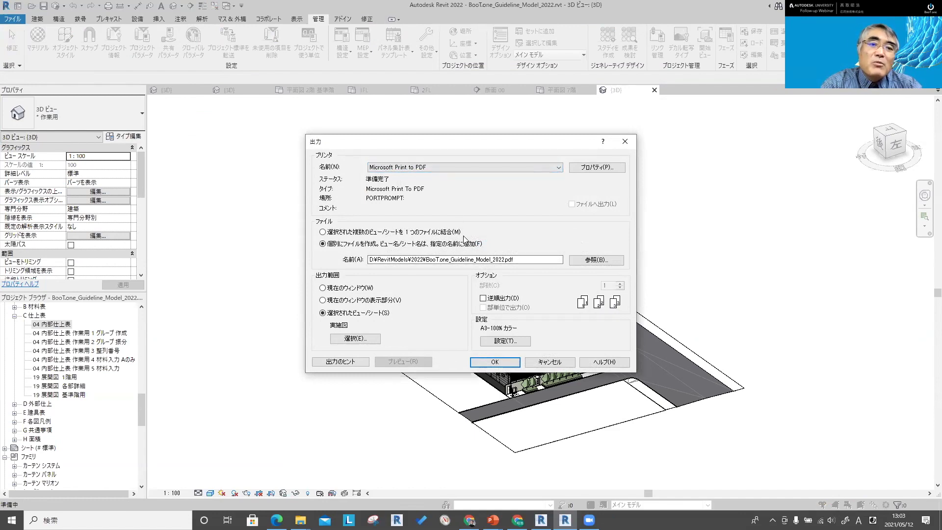
{"action": "key", "text": "Escape"}
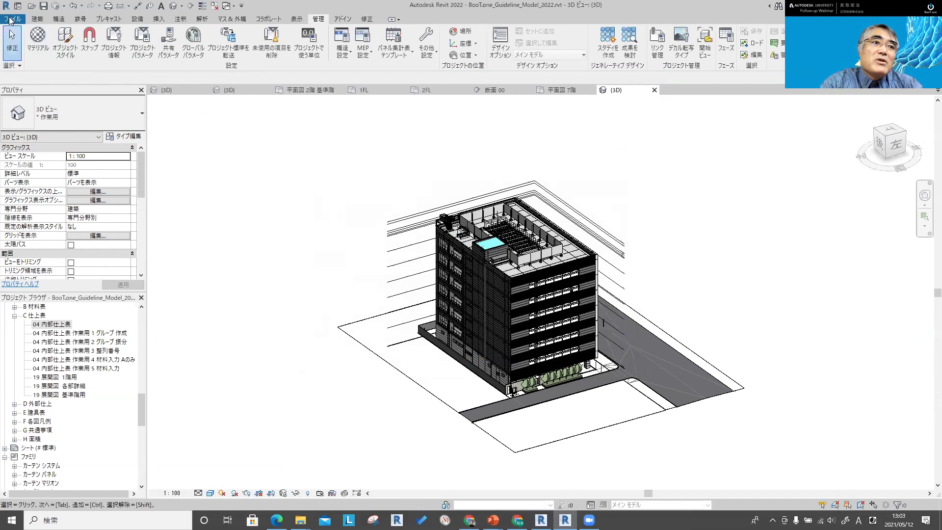
{"action": "left_click", "coordinate": [10, 21]}
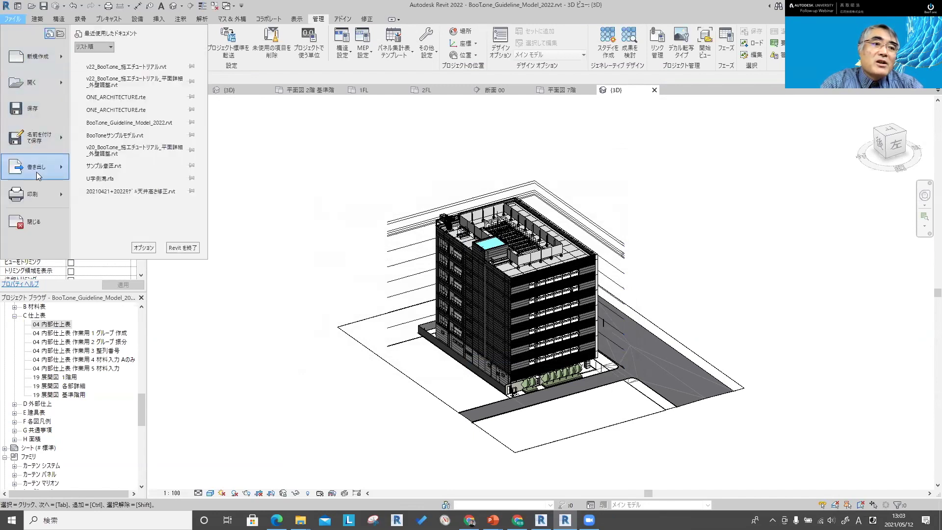
{"action": "mouse_move", "coordinate": [33, 167]}
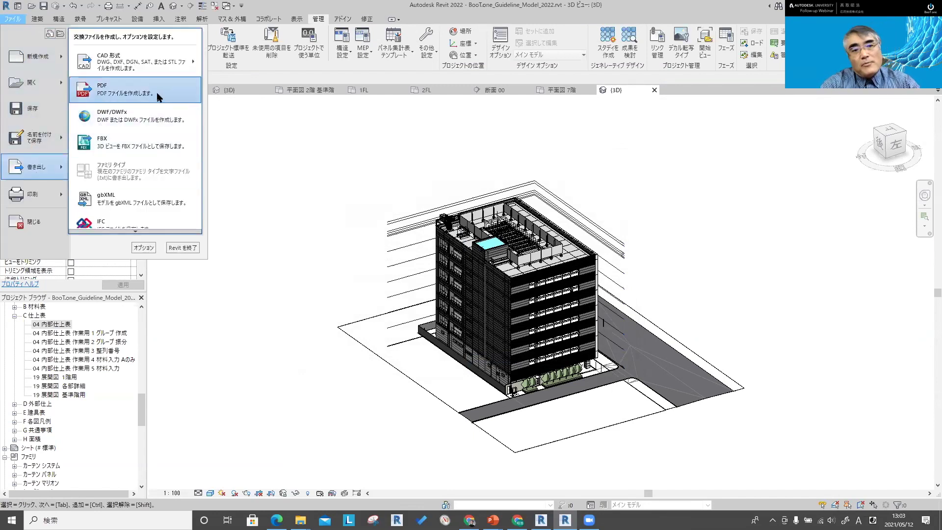
{"action": "left_click", "coordinate": [158, 96]}
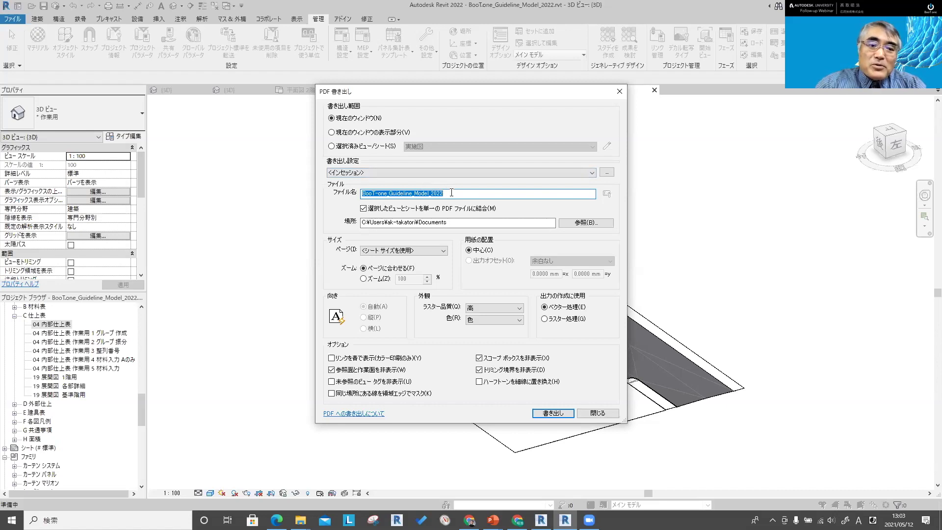
{"action": "key", "text": "Escape"}
- Return to the slideshow and advance to the 書き出しの強化 slide on CSV and STL export
{"action": "key", "text": "alt+Tab"}
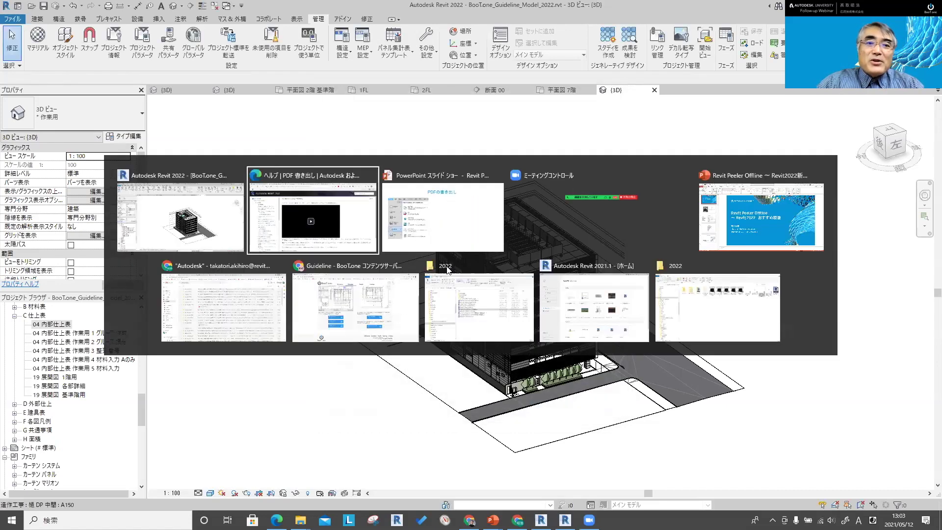
{"action": "left_click", "coordinate": [443, 216]}
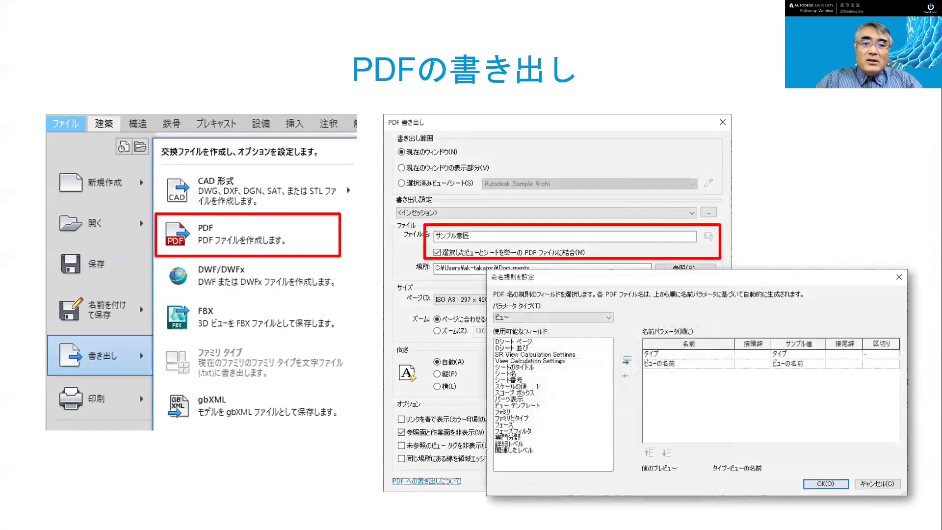
{"action": "key", "text": "Right"}
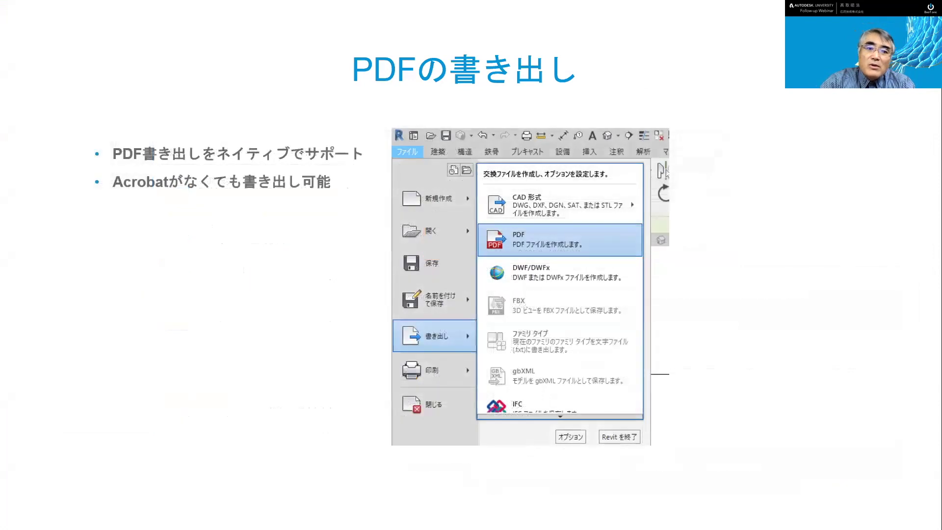
{"action": "key", "text": "Right"}
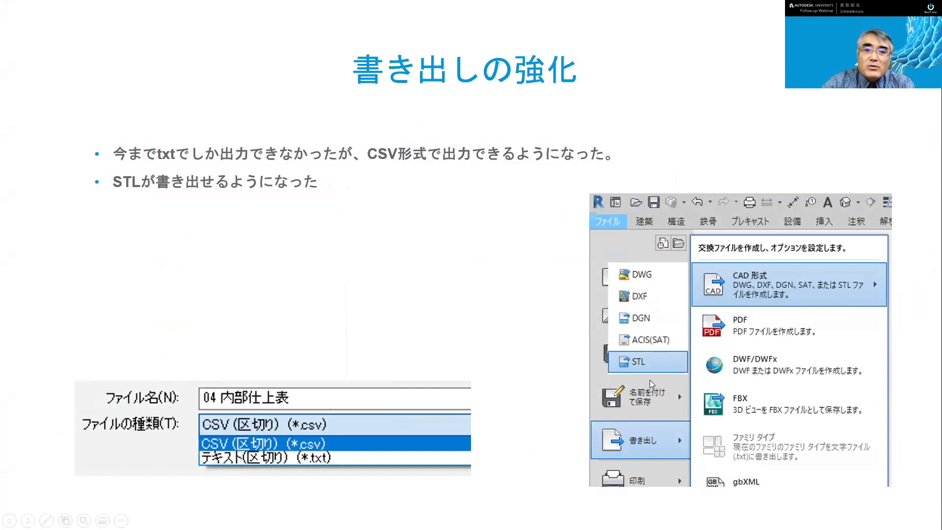
{"action": "key", "text": "alt+Tab"}
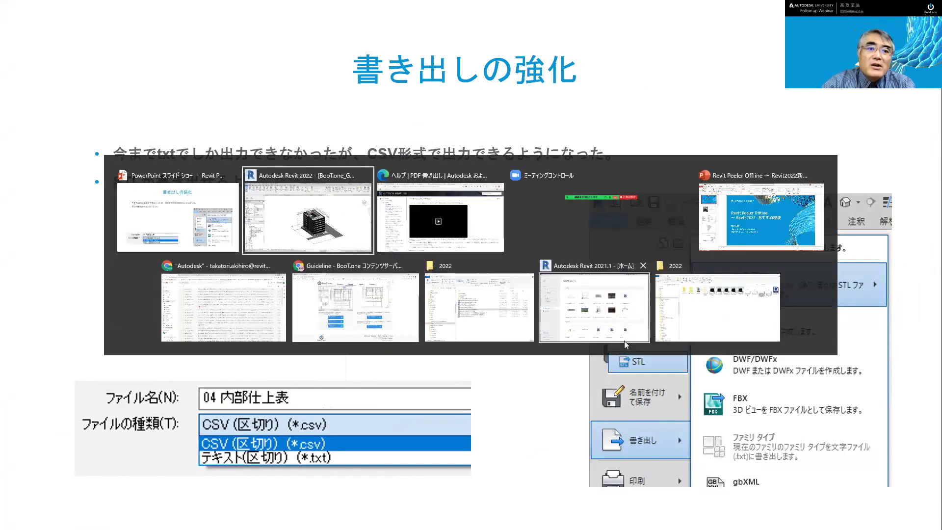
- Dismiss the File menu and select 04 内部仕上表 under C 仕上表 in the Project Browser
{"action": "left_click", "coordinate": [12, 19]}
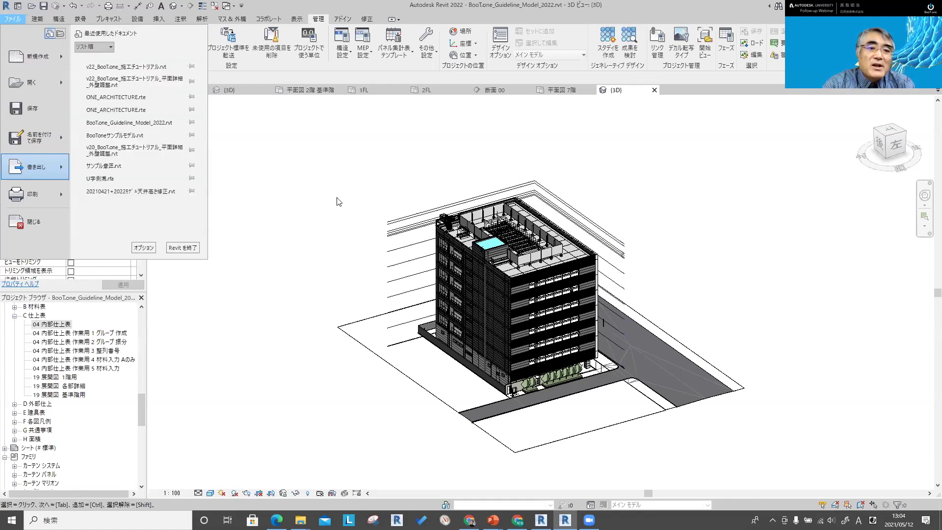
{"action": "left_click", "coordinate": [367, 173]}
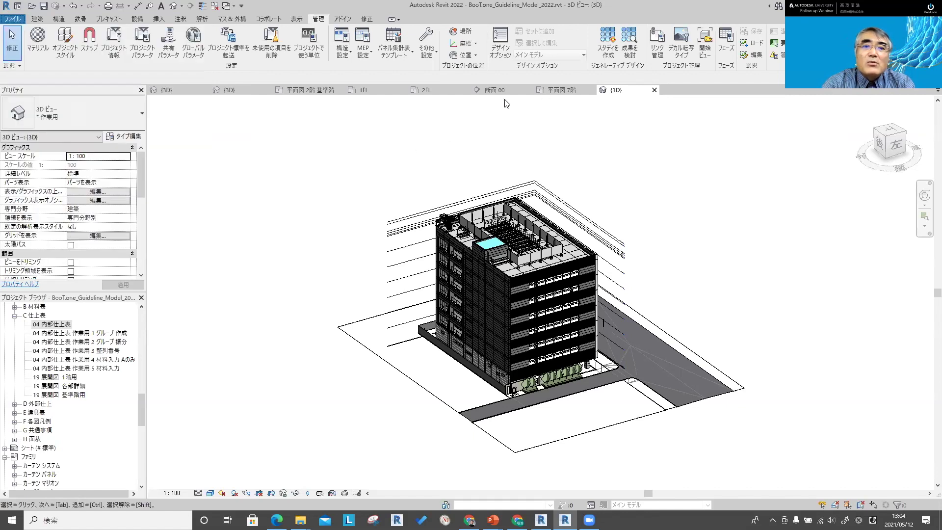
{"action": "mouse_move", "coordinate": [143, 400]}
{"action": "left_mouse_down"}
{"action": "mouse_move", "coordinate": [142, 428]}
{"action": "mouse_move", "coordinate": [141, 397]}
{"action": "left_mouse_up"}
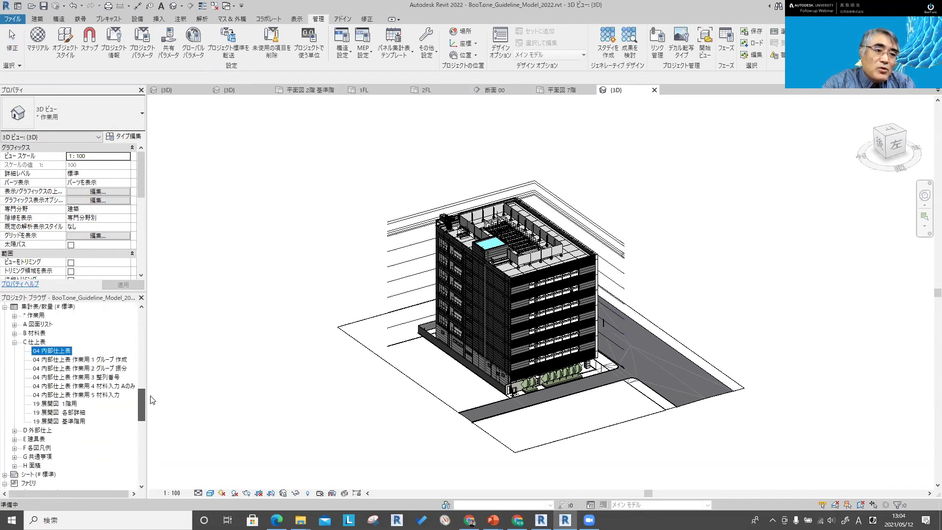
{"action": "left_click", "coordinate": [57, 349]}
- Open 04 内部仕上表, start a schedule report export, confirm CSV is listed, then cancel
{"action": "double_click", "coordinate": [58, 351]}
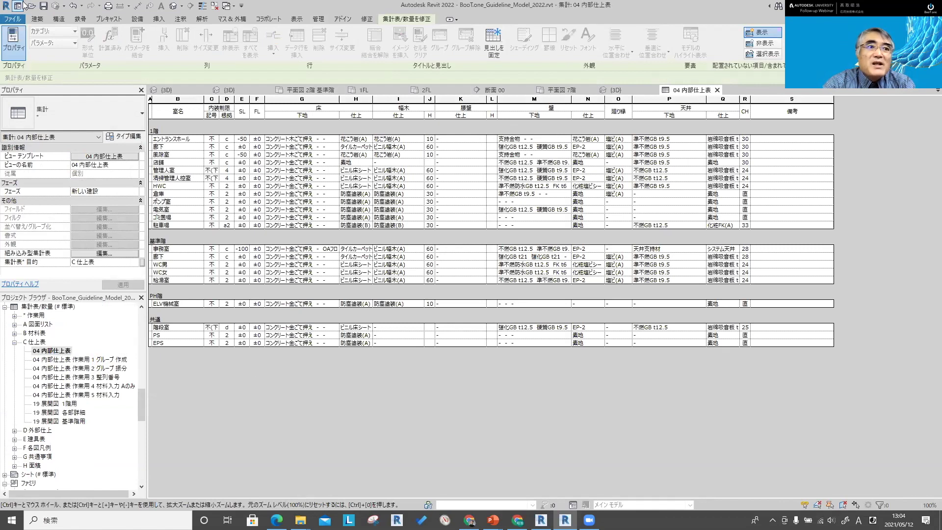
{"action": "left_click", "coordinate": [14, 22]}
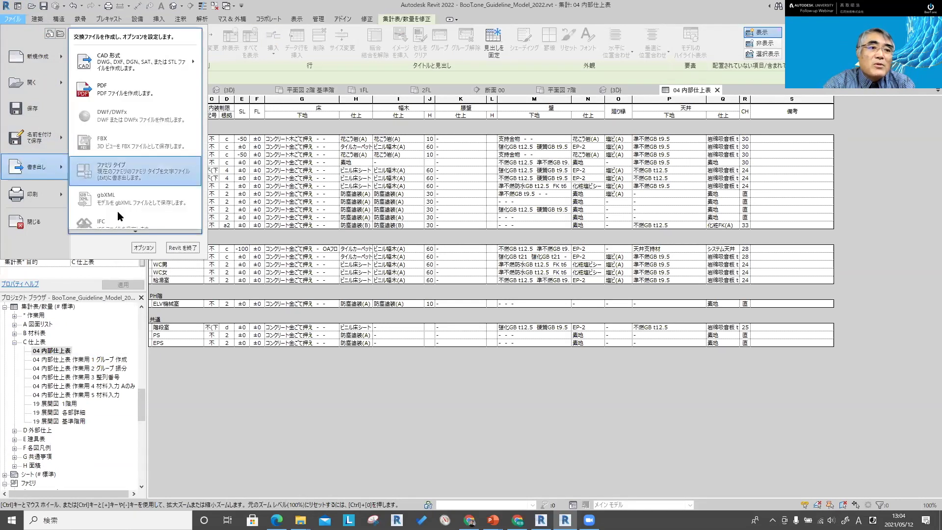
{"action": "mouse_move", "coordinate": [32, 166]}
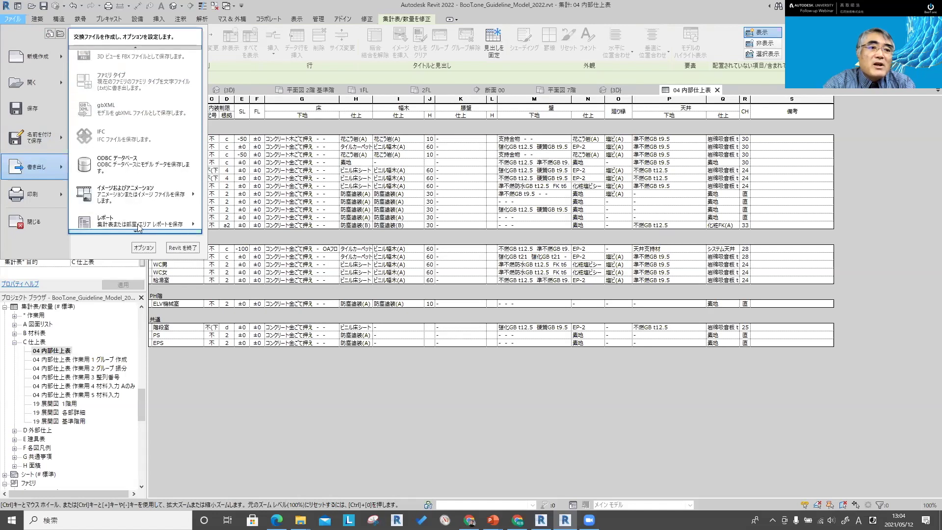
{"action": "mouse_move", "coordinate": [140, 221]}
{"action": "left_click", "coordinate": [219, 181]}
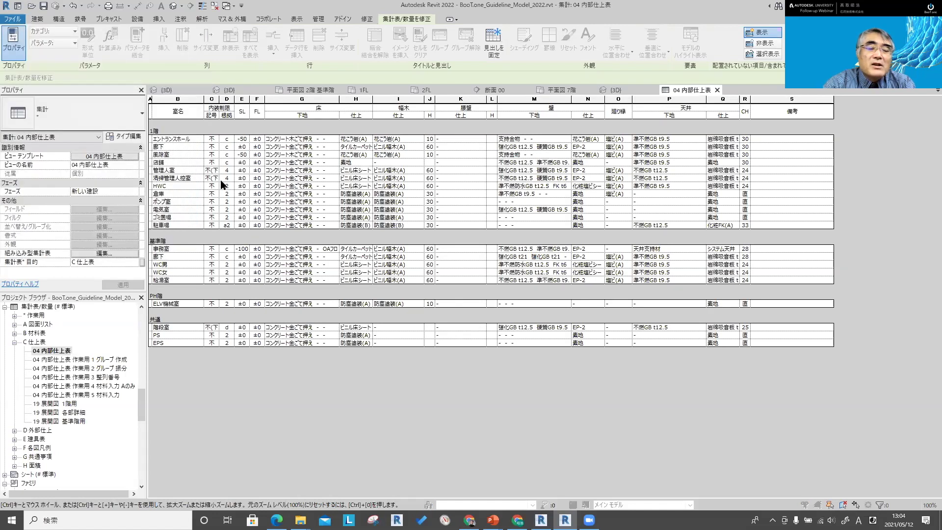
{"action": "left_click", "coordinate": [627, 328]}
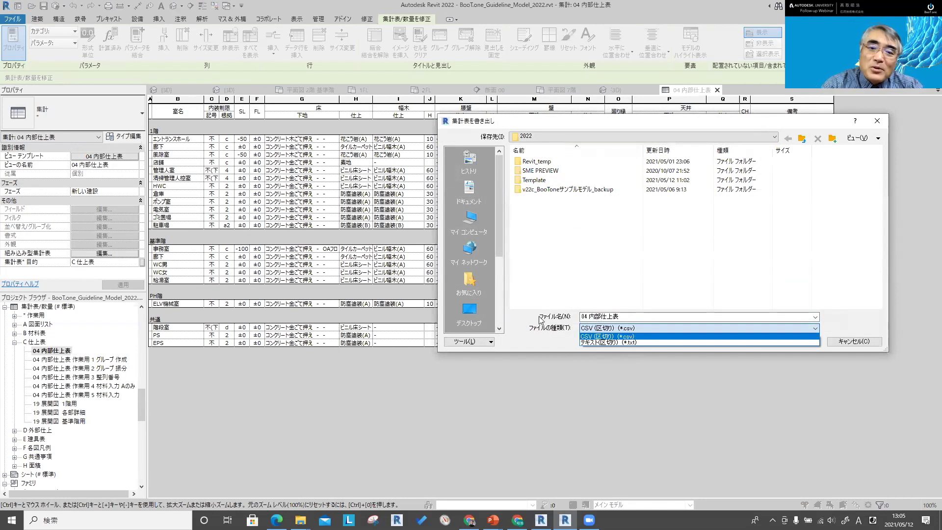
{"action": "key", "text": "Return"}
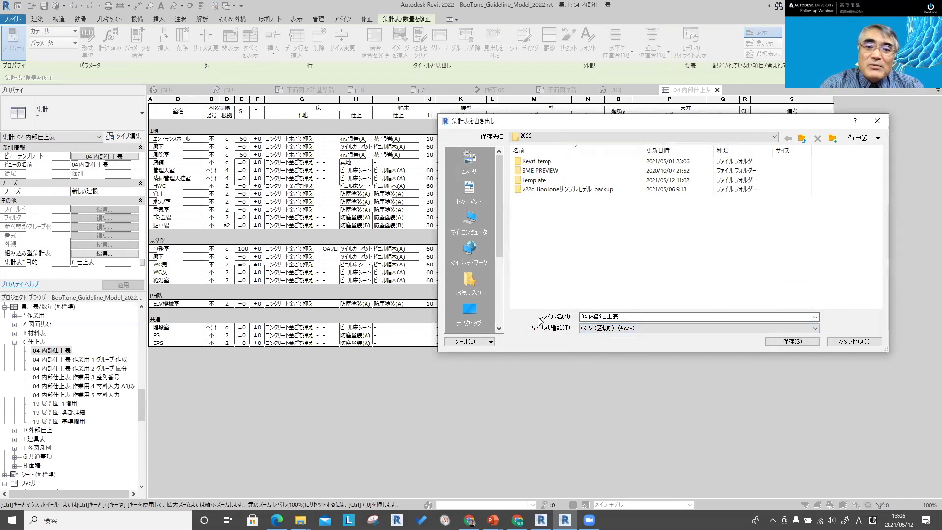
{"action": "key", "text": "Return"}
{"action": "key", "text": "alt+Tab"}
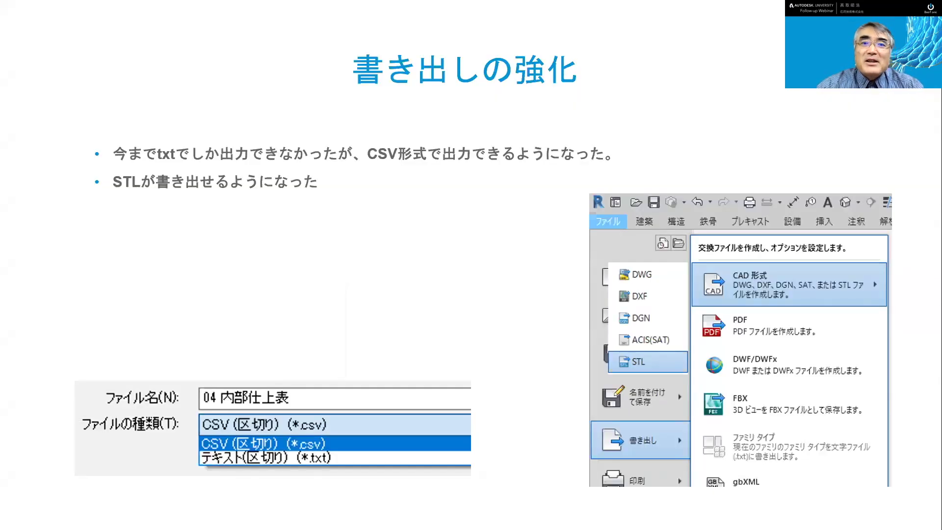
- Advance to the DWG small-object export slide and switch back to the Revit help
{"action": "key", "text": "Right"}
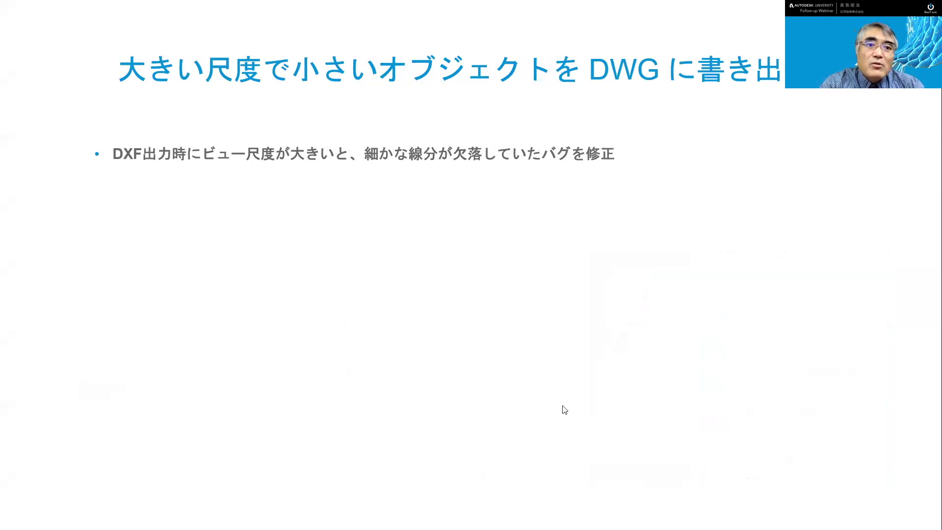
{"action": "key", "text": "alt+Tab"}
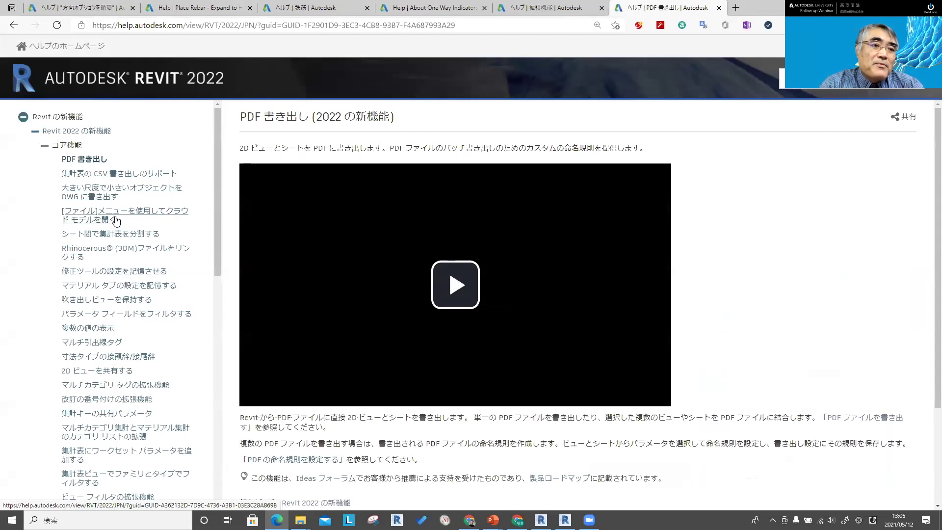
- Open the DWG small-object export help page, then advance the slides to opening cloud models
{"action": "left_click", "coordinate": [117, 202]}
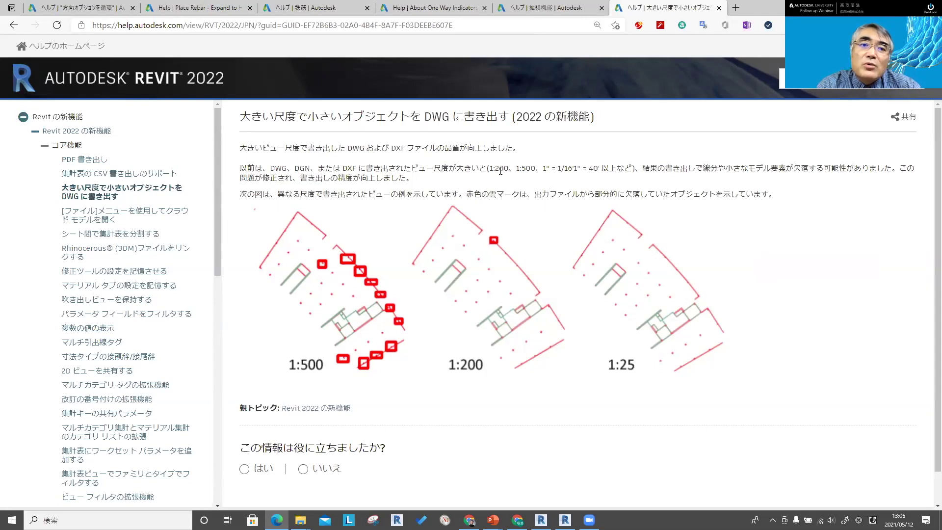
{"action": "key", "text": "alt+Tab"}
{"action": "key", "text": "alt+Tab"}
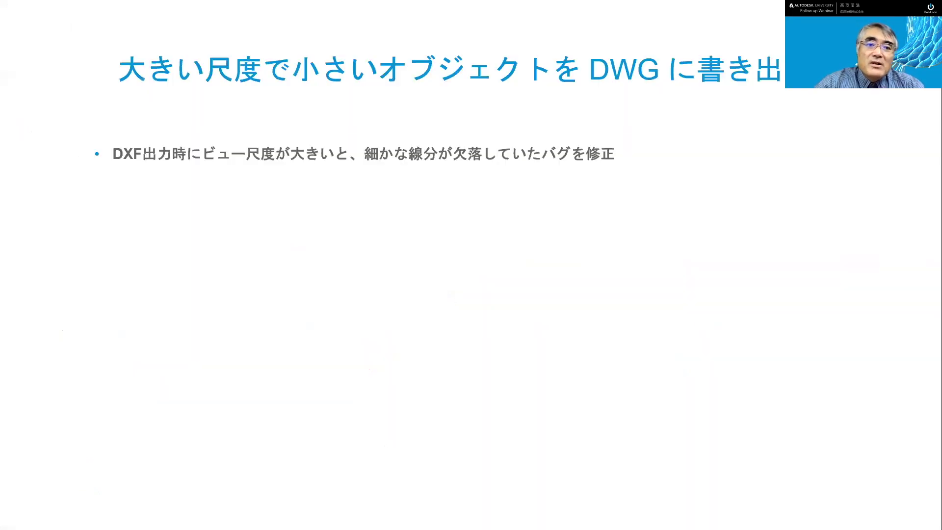
{"action": "key", "text": "Right"}
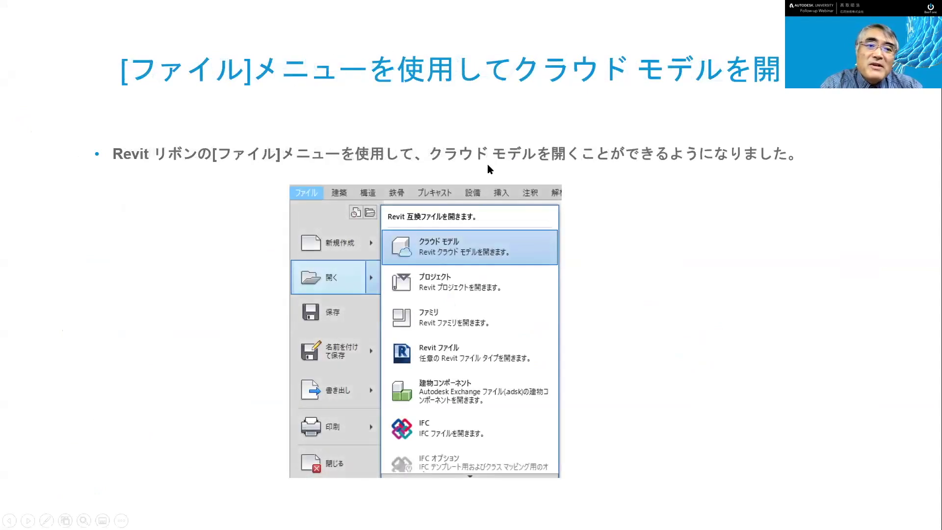
- Open the help page on opening cloud models, then switch back to Revit
{"action": "key", "text": "alt+Tab"}
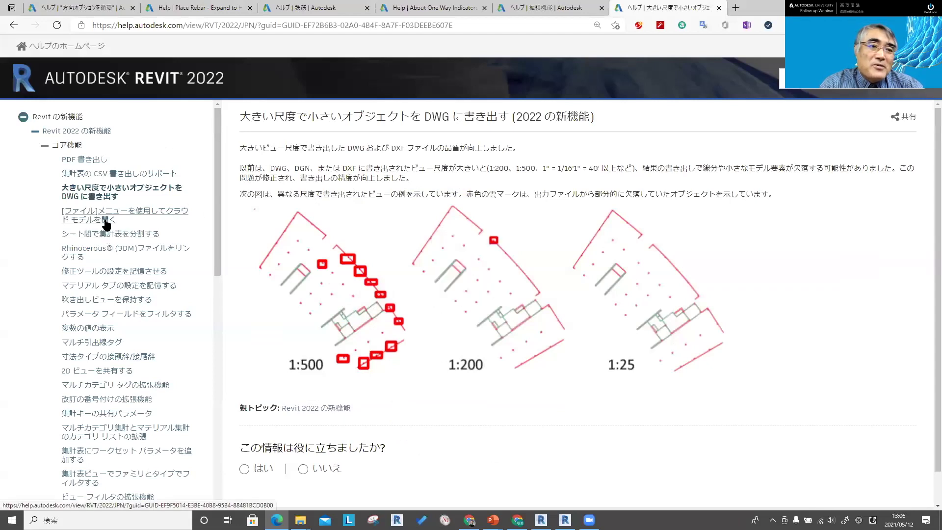
{"action": "left_click", "coordinate": [107, 220]}
{"action": "key", "text": "alt+Tab"}
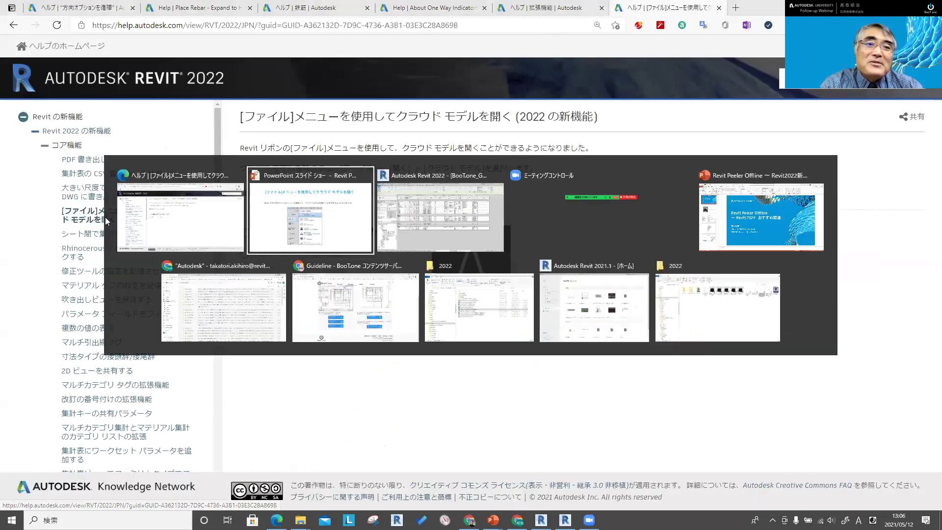
{"action": "key", "text": "alt+Tab"}
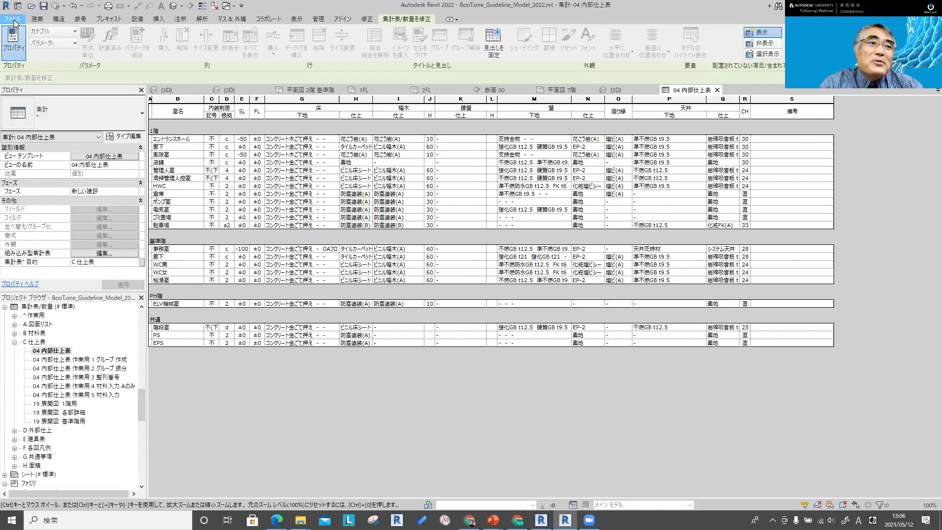
- Start opening a local project file from the File menu, then cancel it
{"action": "left_click", "coordinate": [14, 19]}
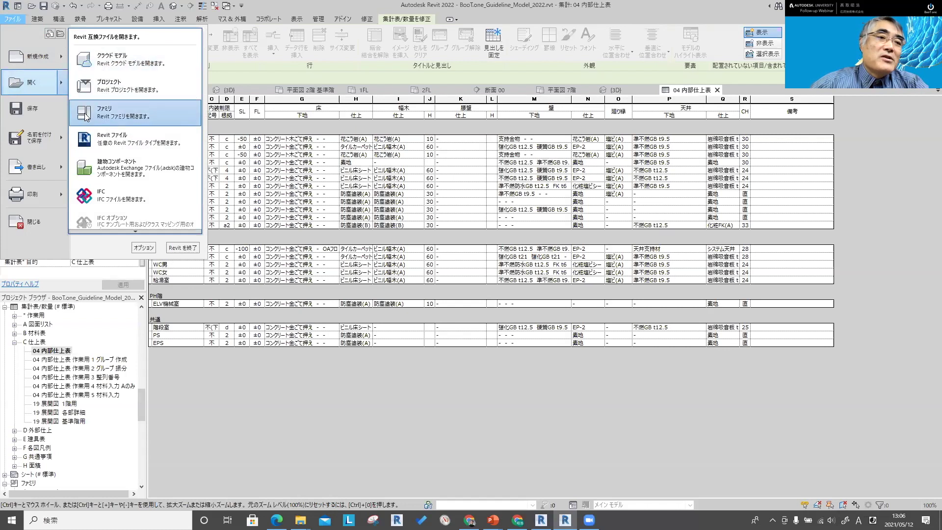
{"action": "left_click", "coordinate": [112, 87]}
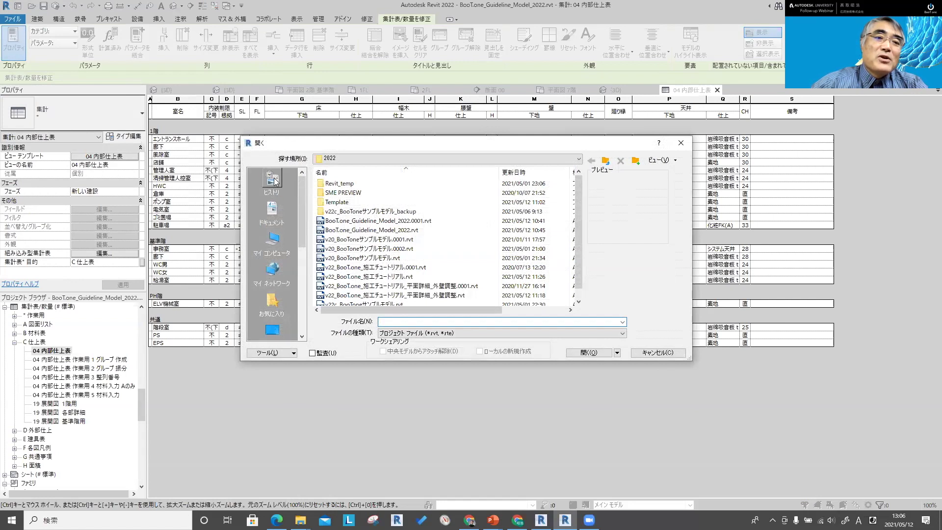
{"action": "mouse_move", "coordinate": [302, 186]}
{"action": "left_mouse_down"}
{"action": "mouse_move", "coordinate": [304, 305]}
{"action": "mouse_move", "coordinate": [305, 184]}
{"action": "mouse_move", "coordinate": [308, 290]}
{"action": "left_mouse_up"}
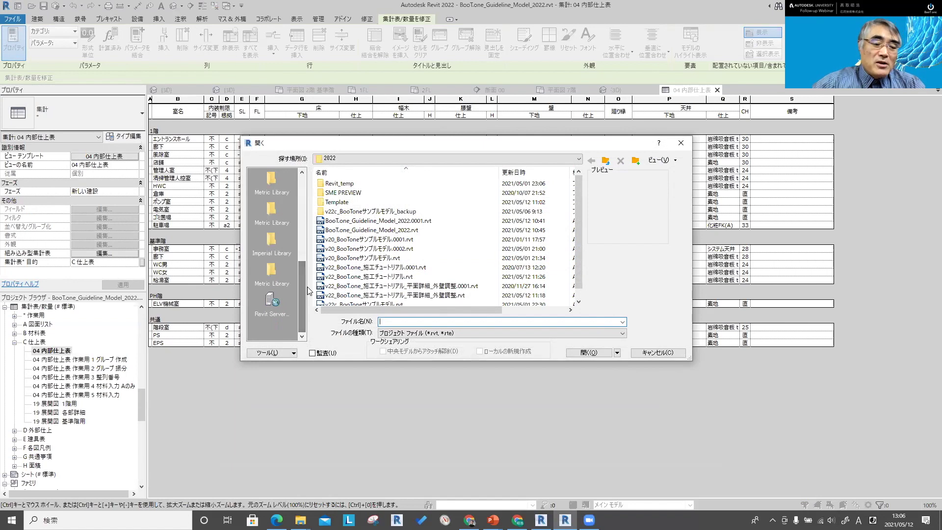
{"action": "key", "text": "Escape"}
{"action": "left_click", "coordinate": [14, 19]}
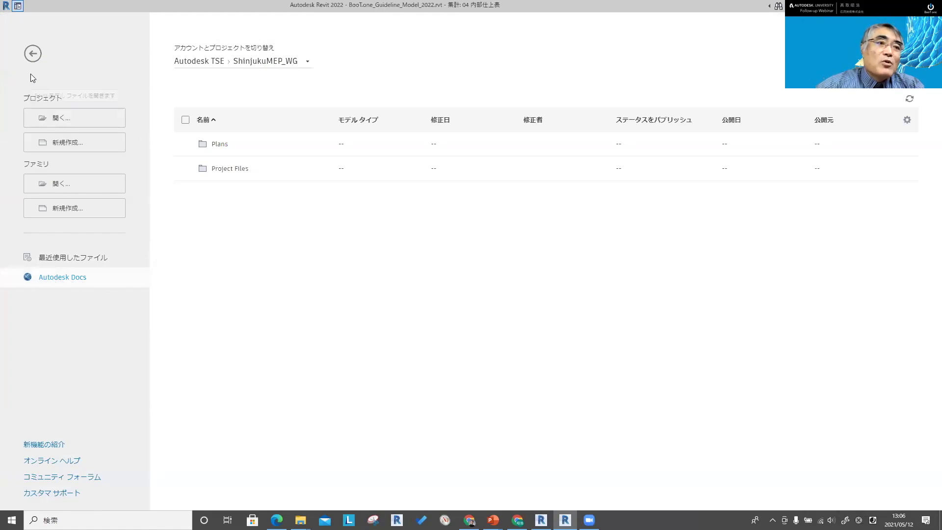
{"action": "left_click", "coordinate": [32, 53]}
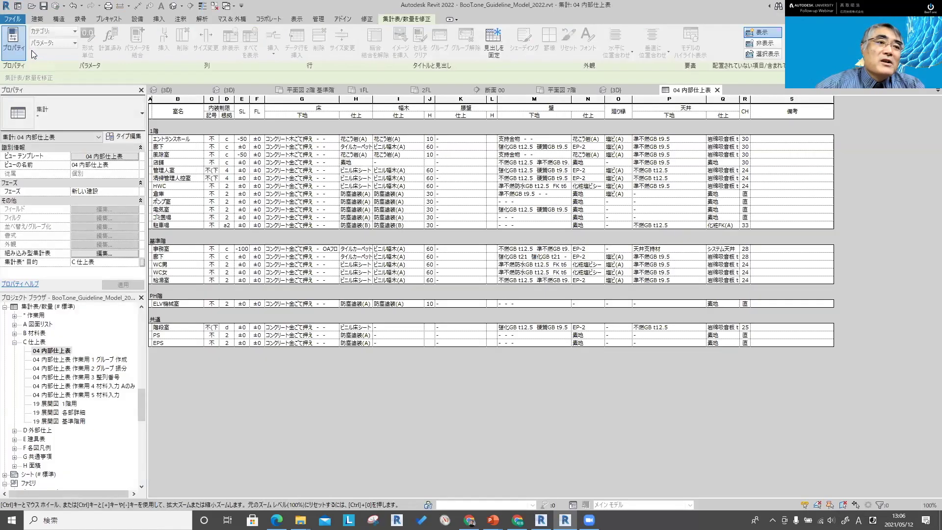
- Browse the Autodesk Docs cloud models for ShinjukuMEP_WG, then switch to the help pages
{"action": "left_click", "coordinate": [19, 22]}
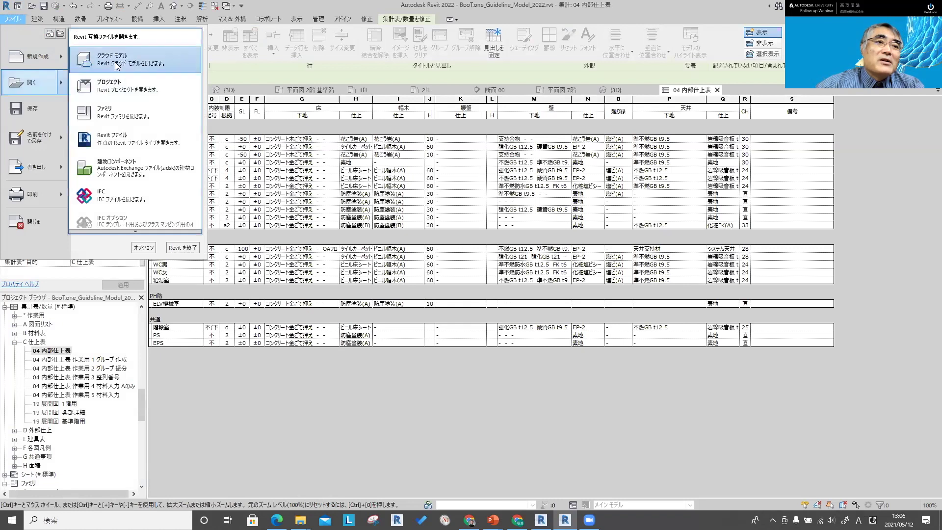
{"action": "left_click", "coordinate": [117, 66]}
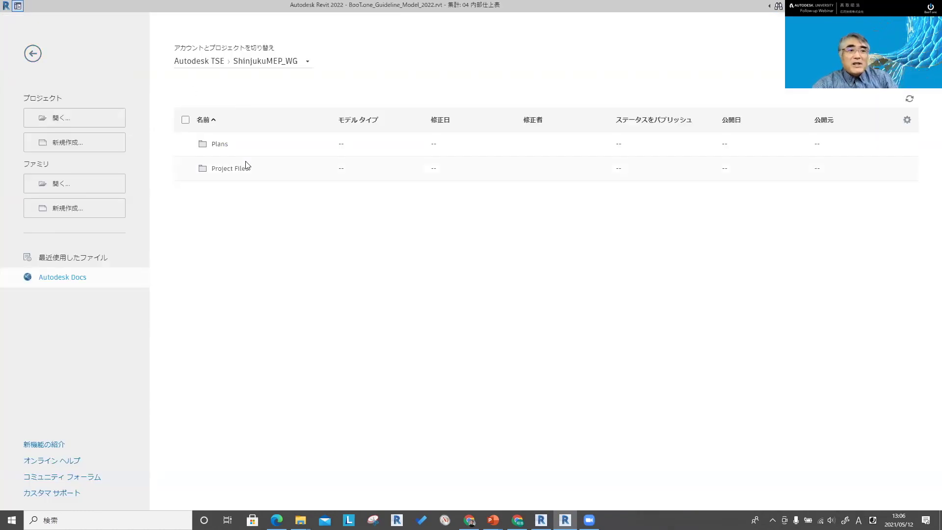
{"action": "left_click", "coordinate": [89, 118]}
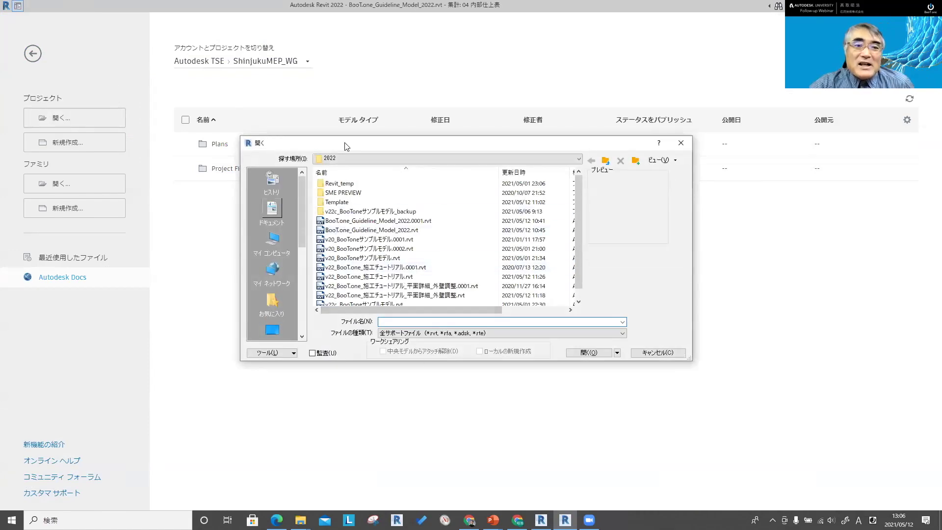
{"action": "key", "text": "Escape"}
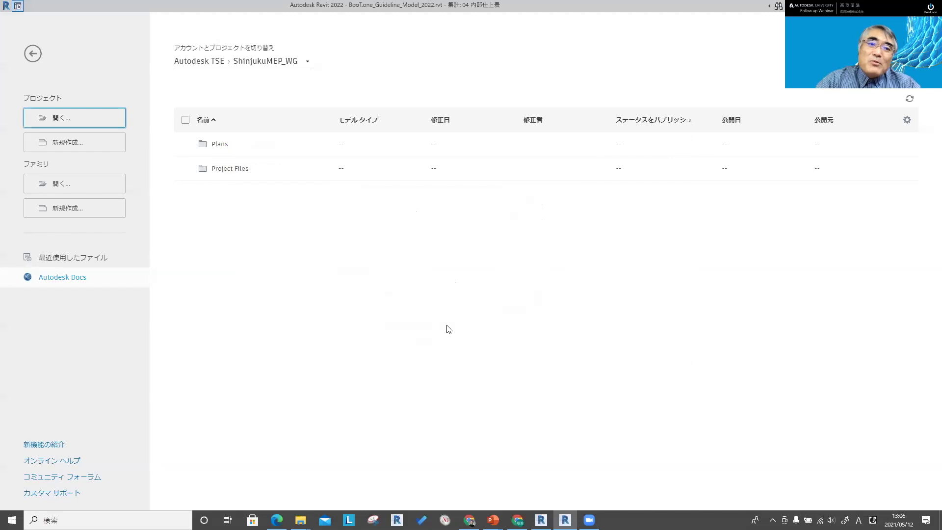
{"action": "key", "text": "alt+Tab"}
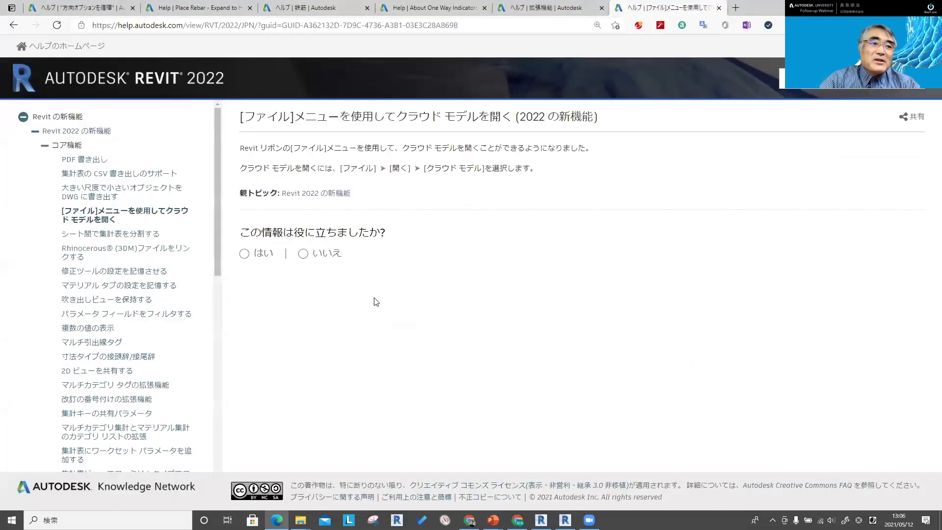
- Open the シート間で集計表を分割する help page, then return Revit from its start screen
{"action": "left_click", "coordinate": [141, 235]}
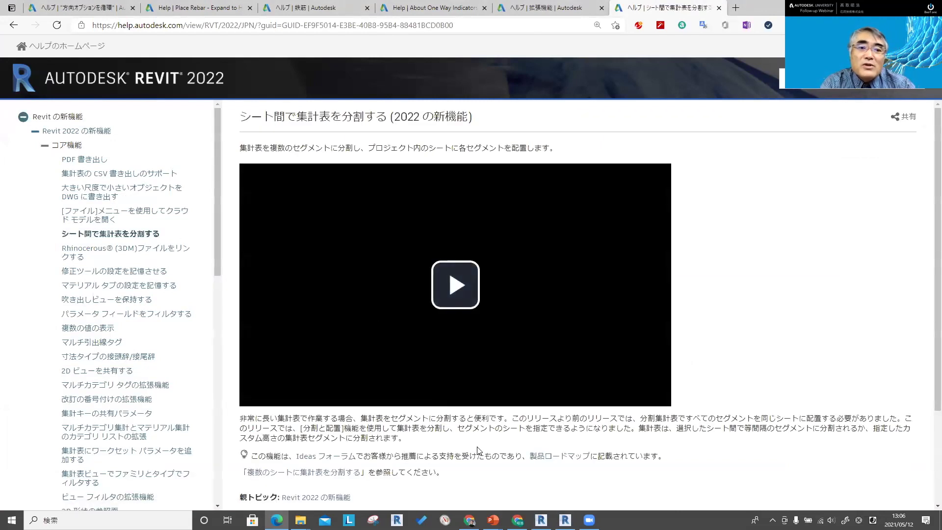
{"action": "key", "text": "alt+Tab"}
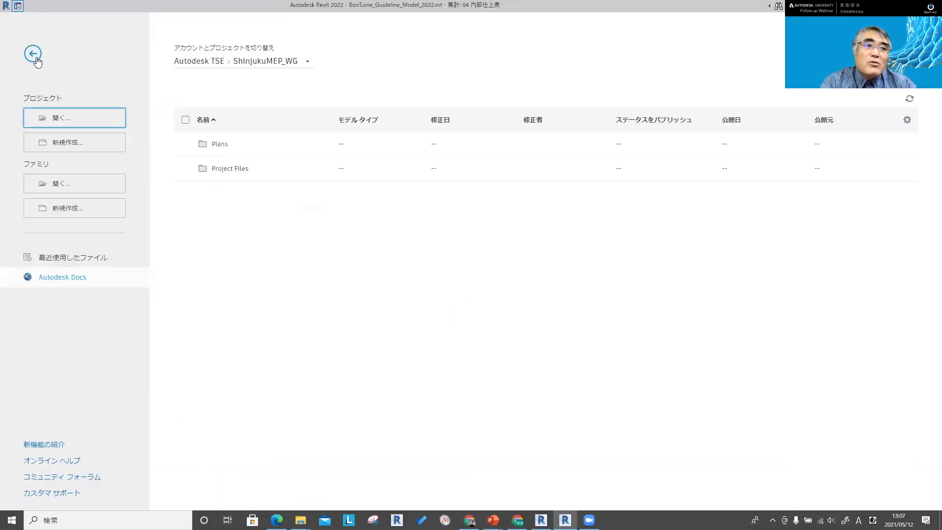
{"action": "left_click", "coordinate": [34, 56]}
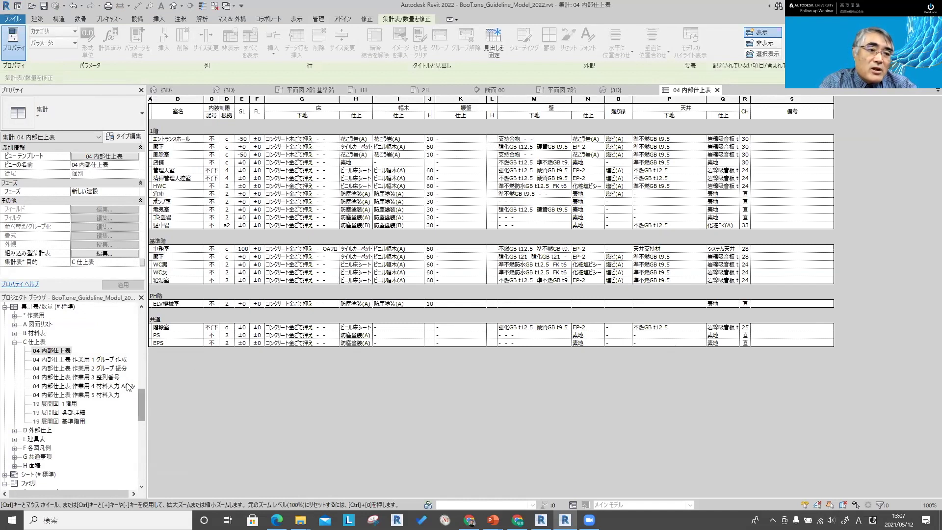
- Create new sheet .0002 with the 帯タテ 標準 title block
{"action": "left_click", "coordinate": [62, 311]}
{"action": "right_click", "coordinate": [62, 311]}
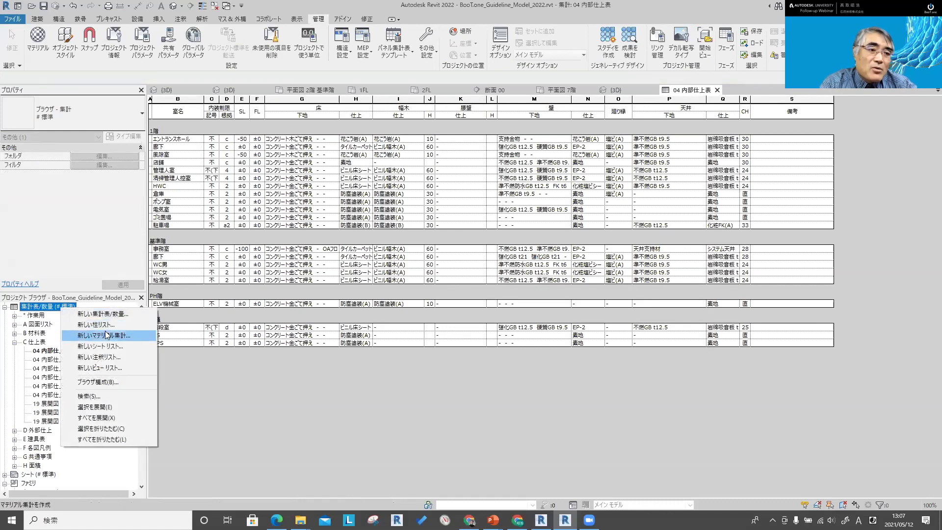
{"action": "key", "text": "Escape"}
{"action": "scroll", "coordinate": [96, 344], "scroll_direction": "down", "scroll_amount": 4}
{"action": "scroll", "coordinate": [95, 343], "scroll_direction": "down", "scroll_amount": 1}
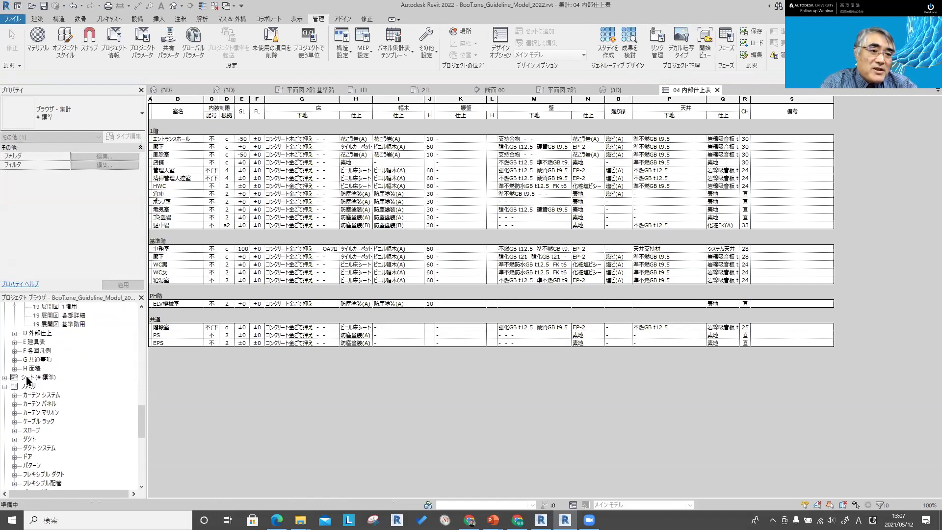
{"action": "left_click", "coordinate": [4, 377]}
{"action": "right_click", "coordinate": [28, 378]}
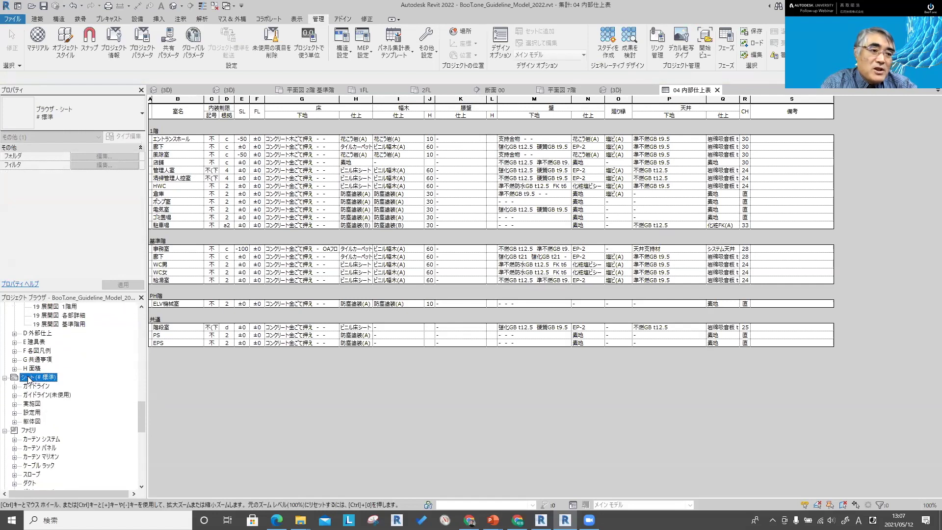
{"action": "left_click", "coordinate": [75, 385]}
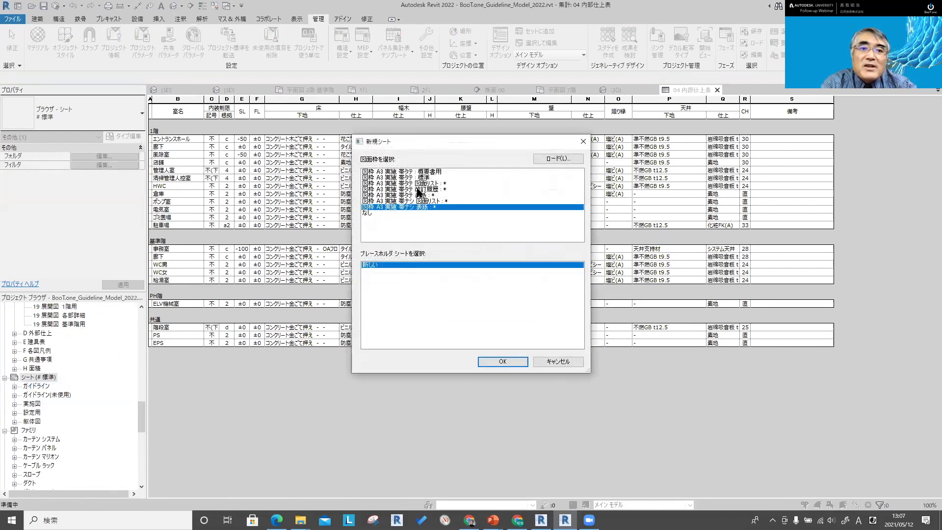
{"action": "left_click", "coordinate": [422, 178]}
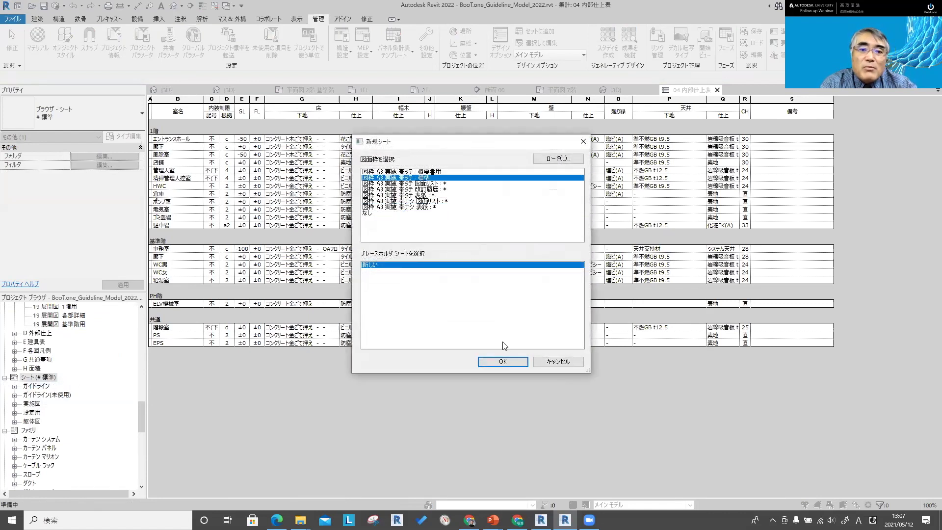
{"action": "left_click", "coordinate": [503, 361]}
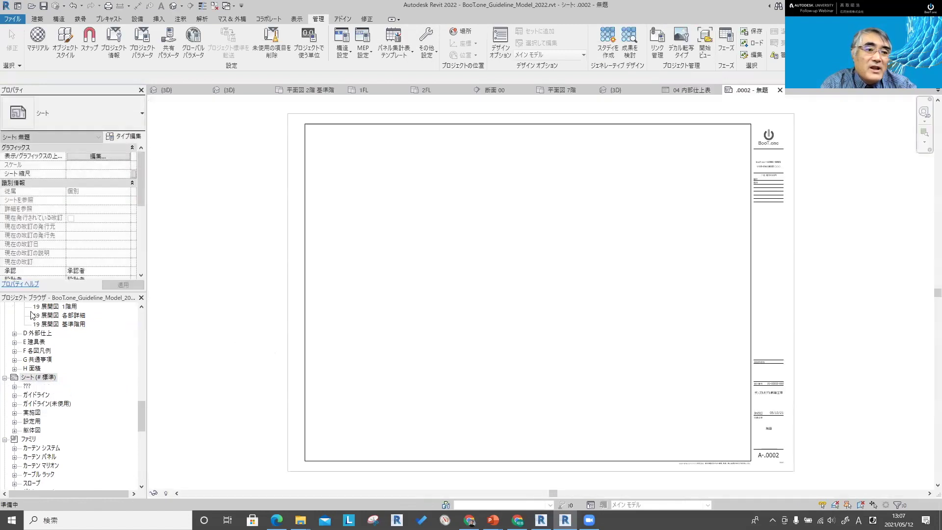
- Create sheet .0003 with the same title block, then return to the 04 内部仕上表 schedule
{"action": "left_click", "coordinate": [14, 386]}
{"action": "left_click", "coordinate": [39, 378]}
{"action": "right_click", "coordinate": [39, 378]}
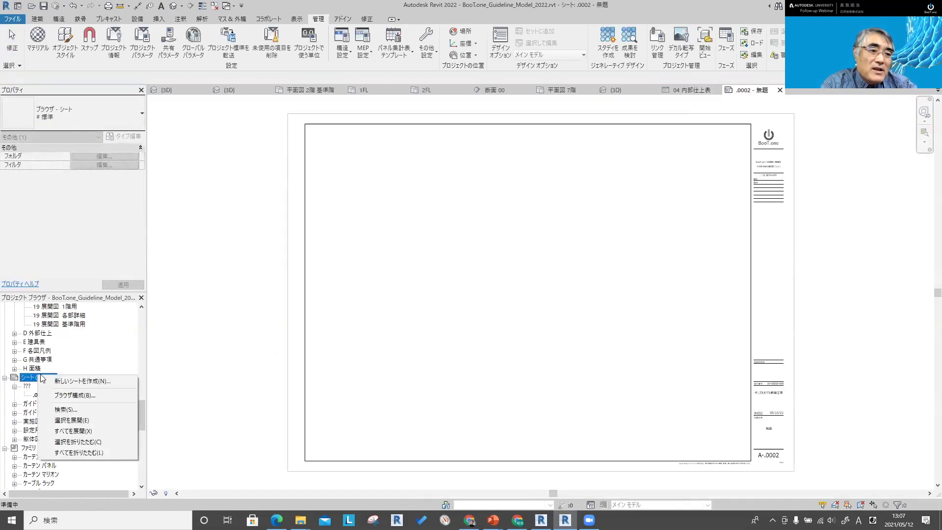
{"action": "left_click", "coordinate": [72, 382]}
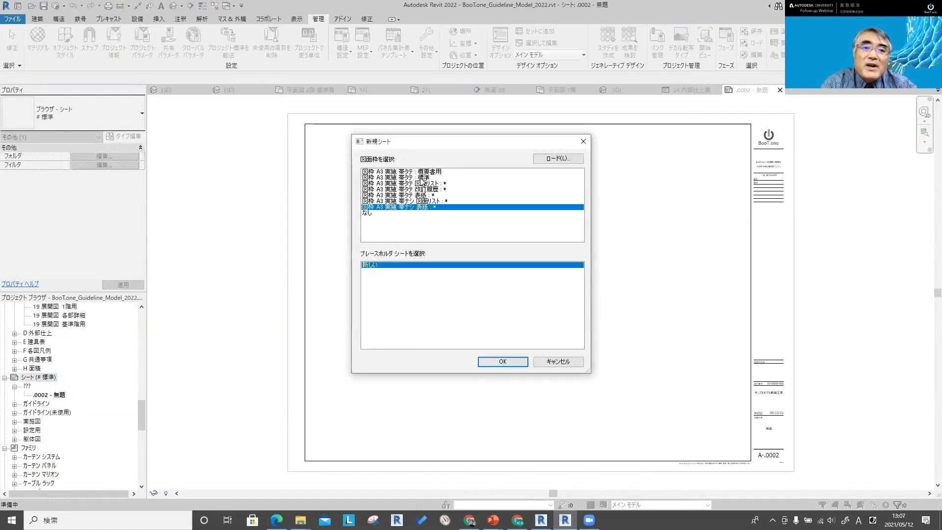
{"action": "left_click", "coordinate": [421, 178]}
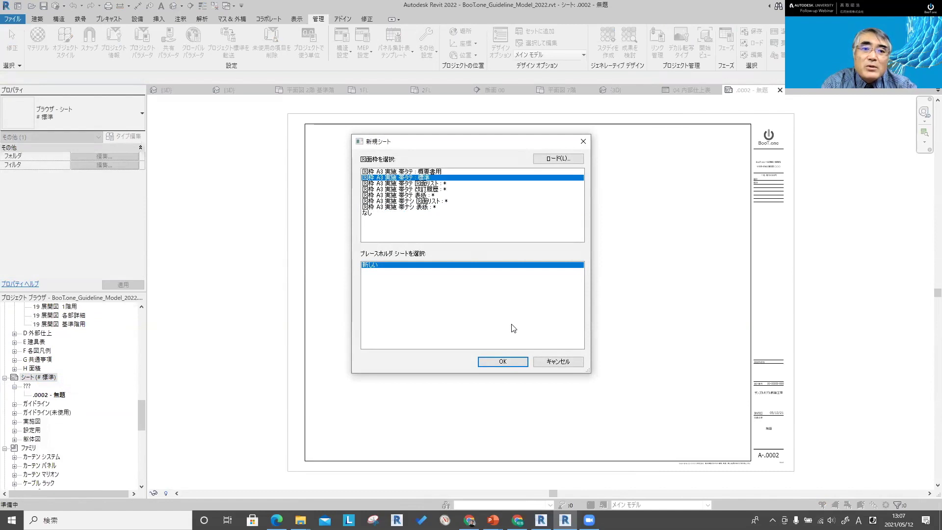
{"action": "left_click", "coordinate": [501, 362]}
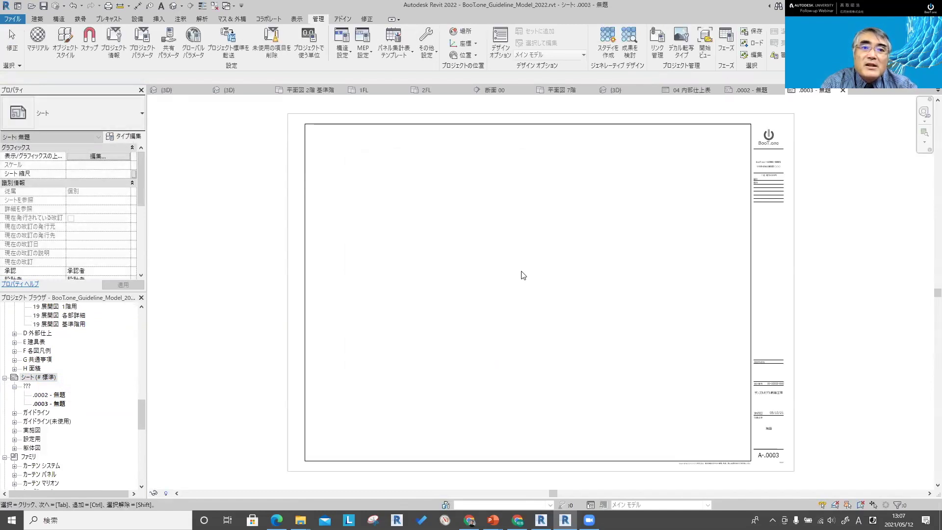
{"action": "left_click", "coordinate": [692, 90]}
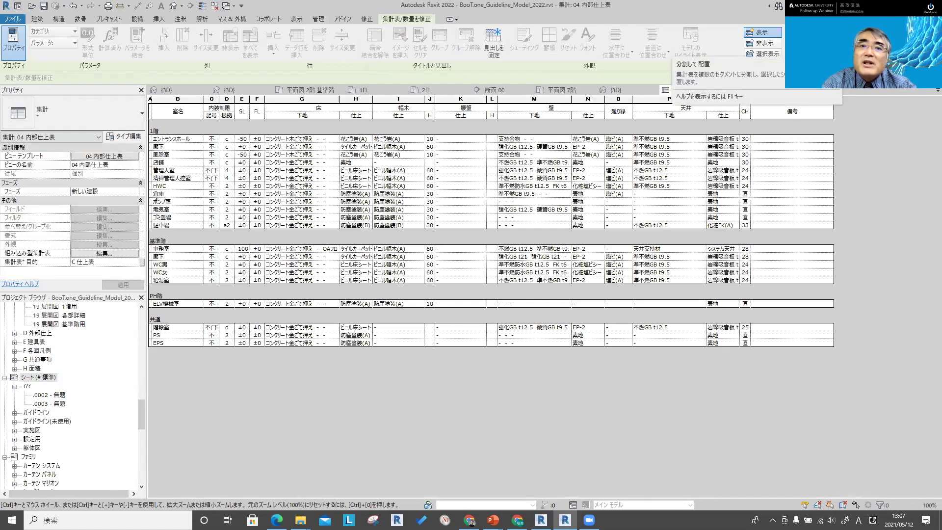
- Split & Place the 04 内部仕上表 schedule evenly onto sheets .0002 and .0003
{"action": "left_click", "coordinate": [805, 37]}
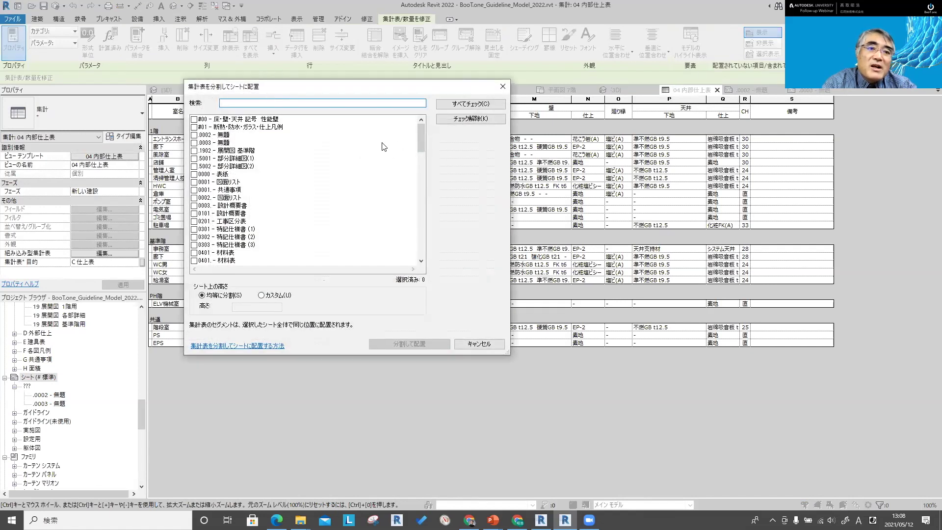
{"action": "left_click", "coordinate": [195, 136]}
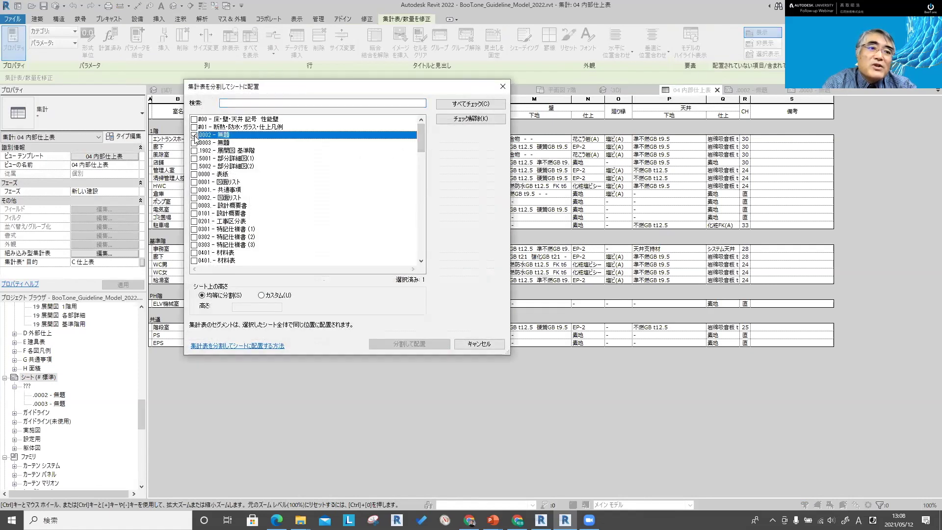
{"action": "left_click", "coordinate": [195, 143]}
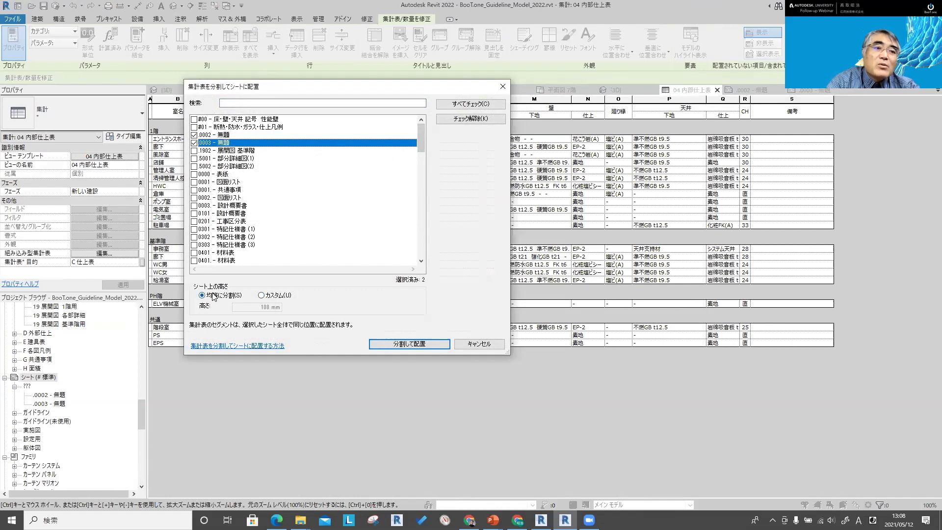
{"action": "left_click", "coordinate": [414, 346]}
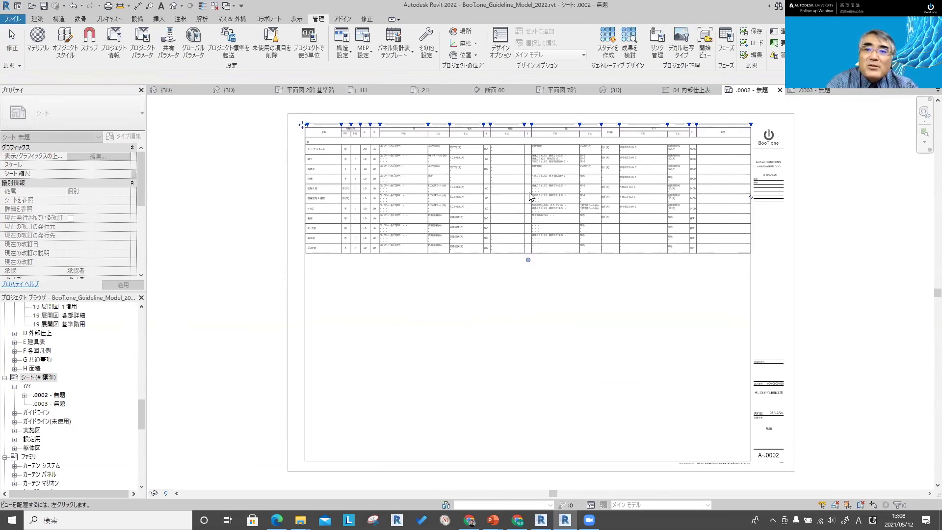
- Place the first schedule part on sheet .0002 and inspect sheet .0003's title block
{"action": "left_click", "coordinate": [529, 196]}
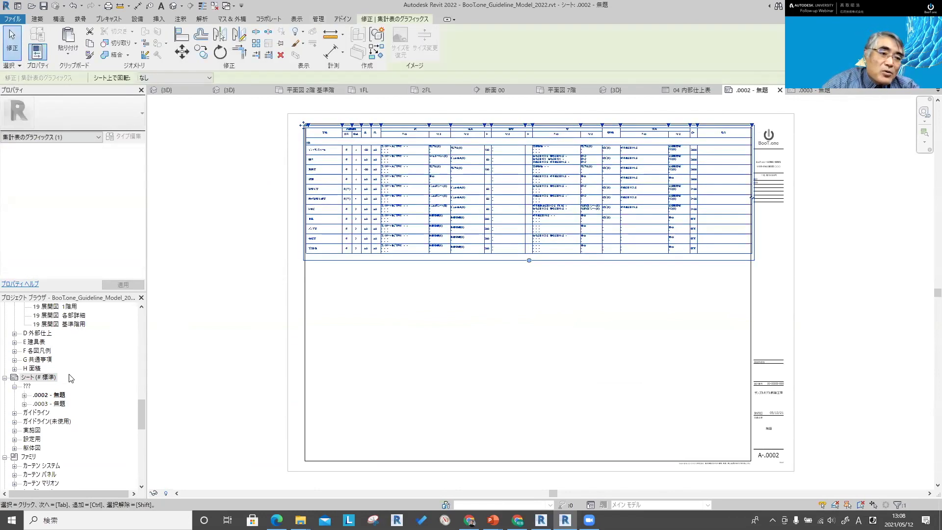
{"action": "double_click", "coordinate": [58, 404]}
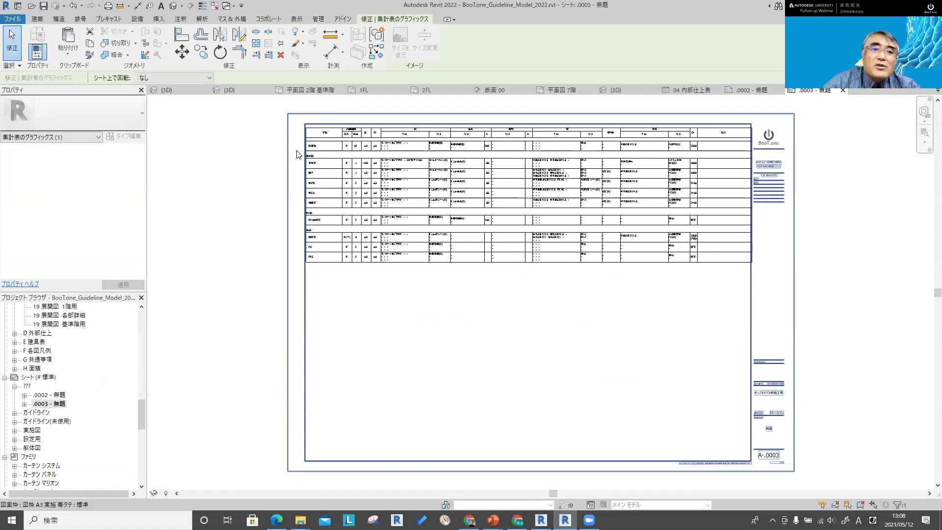
{"action": "scroll", "coordinate": [287, 185], "scroll_direction": "up", "scroll_amount": 5}
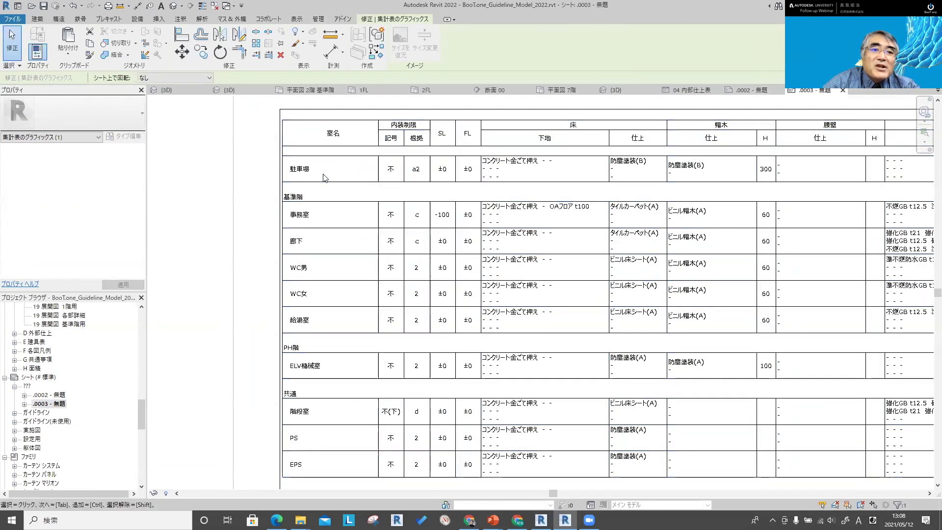
{"action": "scroll", "coordinate": [442, 304], "scroll_direction": "down", "scroll_amount": 3}
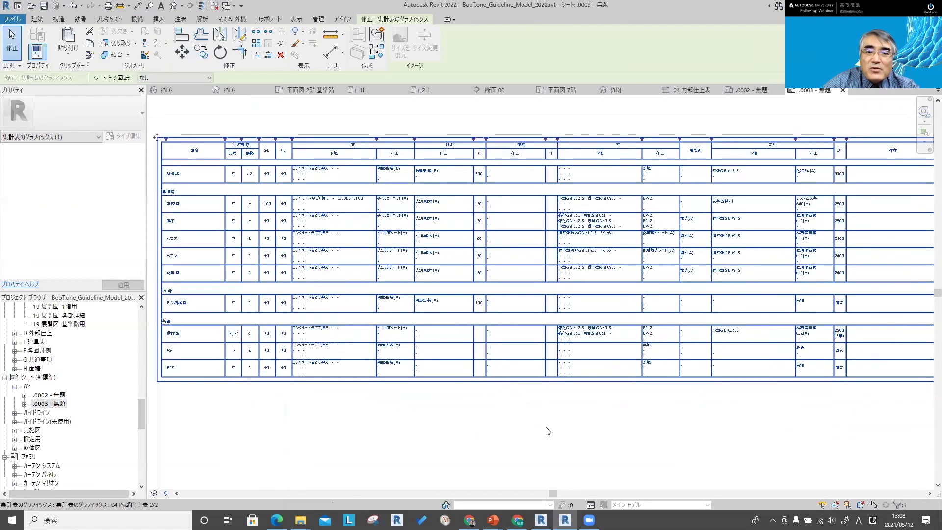
{"action": "middle_click_drag", "start_coordinate": [708, 402], "coordinate": [629, 368]}
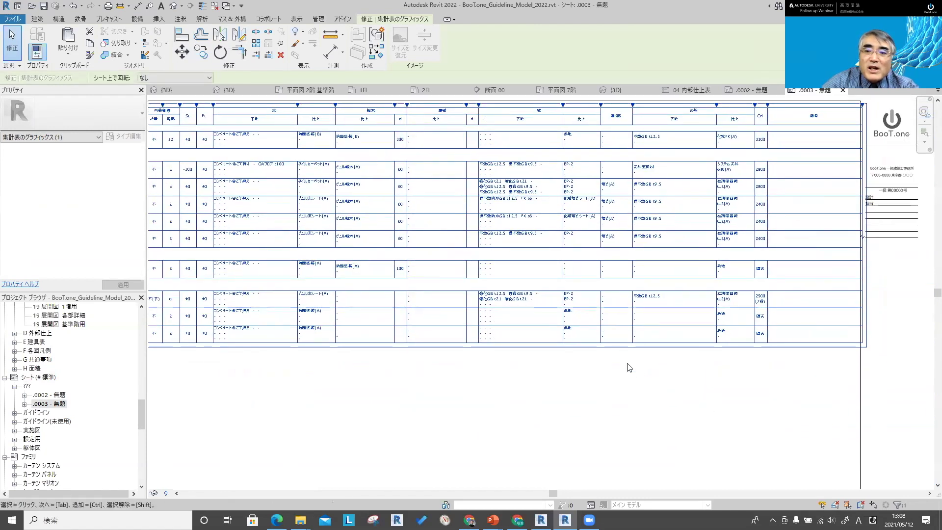
- On sheet .0002, drag the schedule's bottom control down one row to include 駐車場
{"action": "double_click", "coordinate": [49, 395]}
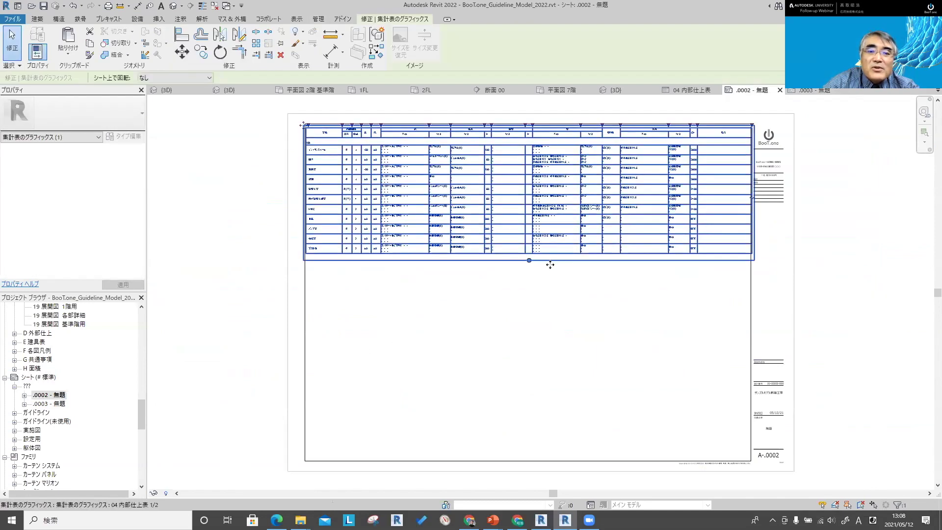
{"action": "scroll", "coordinate": [551, 261], "scroll_direction": "up", "scroll_amount": 3}
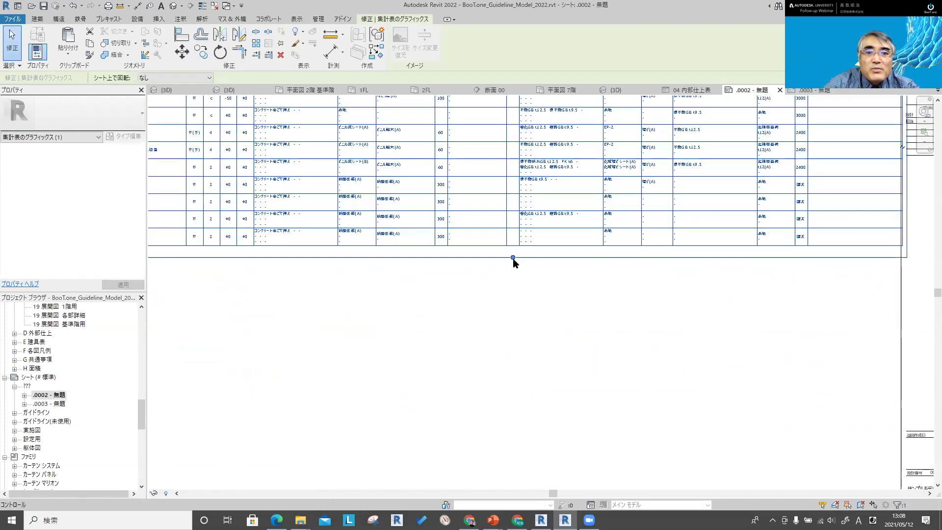
{"action": "left_click_drag", "start_coordinate": [513, 258], "coordinate": [514, 275]}
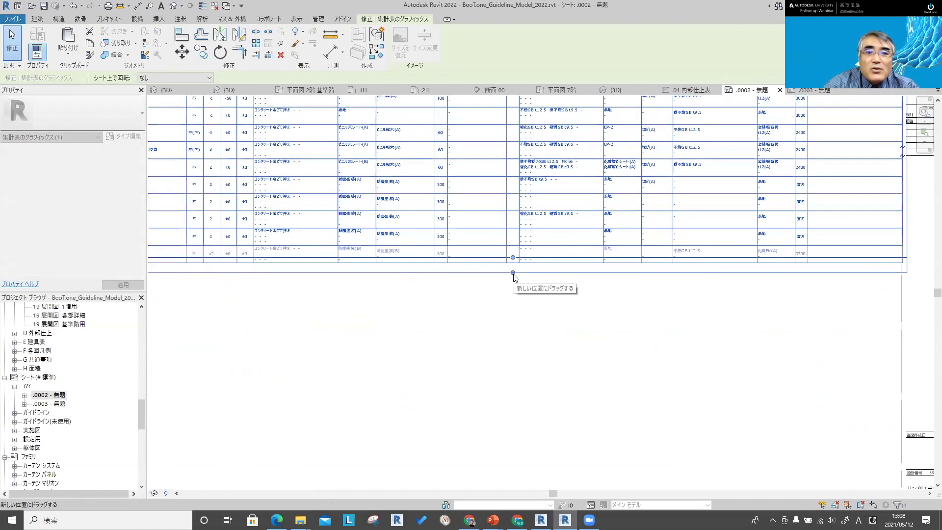
{"action": "scroll", "coordinate": [631, 326], "scroll_direction": "up", "scroll_amount": 2}
{"action": "scroll", "coordinate": [349, 273], "scroll_direction": "up", "scroll_amount": 2}
{"action": "scroll", "coordinate": [330, 269], "scroll_direction": "up", "scroll_amount": 1}
{"action": "left_click", "coordinate": [397, 321]}
- Check the shortened part on sheet .0003, then return to the 04 内部仕上表 schedule
{"action": "double_click", "coordinate": [49, 403]}
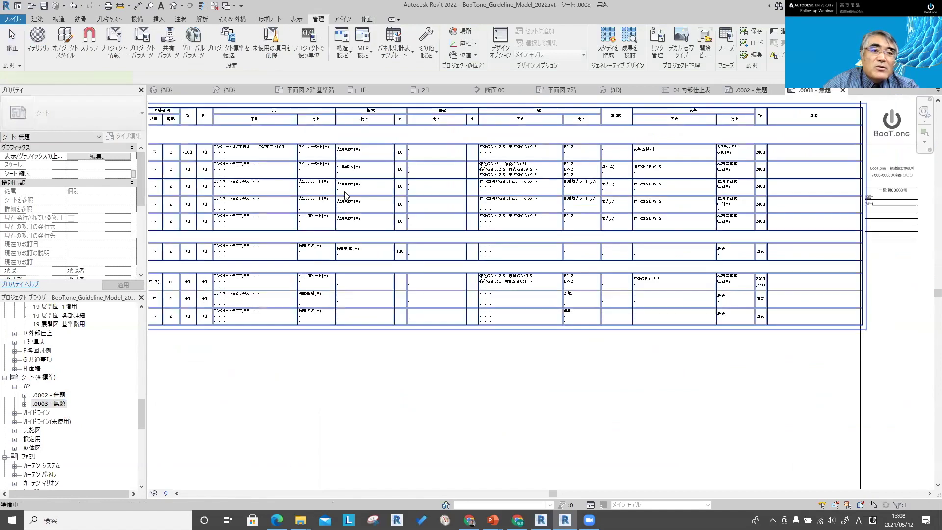
{"action": "scroll", "coordinate": [367, 210], "scroll_direction": "up", "scroll_amount": 2}
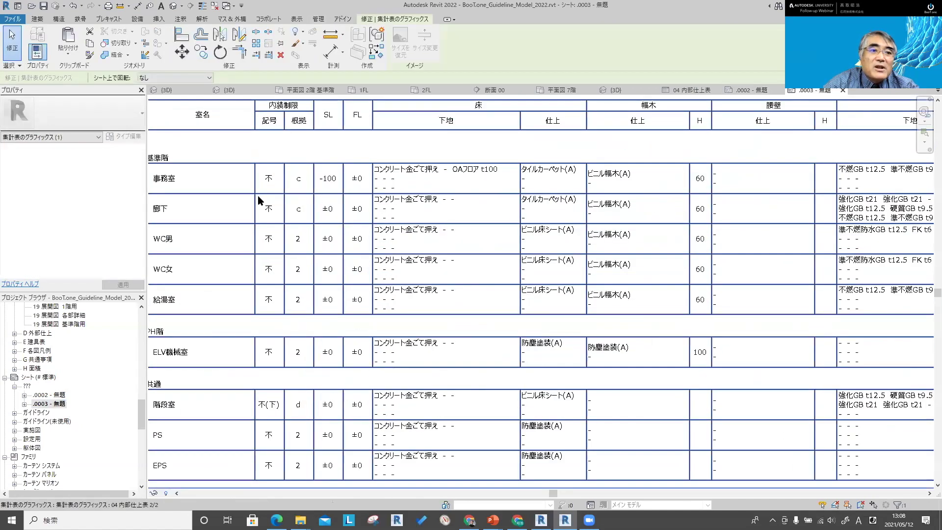
{"action": "scroll", "coordinate": [260, 200], "scroll_direction": "down", "scroll_amount": 2}
{"action": "scroll", "coordinate": [276, 290], "scroll_direction": "down", "scroll_amount": 2}
{"action": "scroll", "coordinate": [371, 330], "scroll_direction": "down", "scroll_amount": 2}
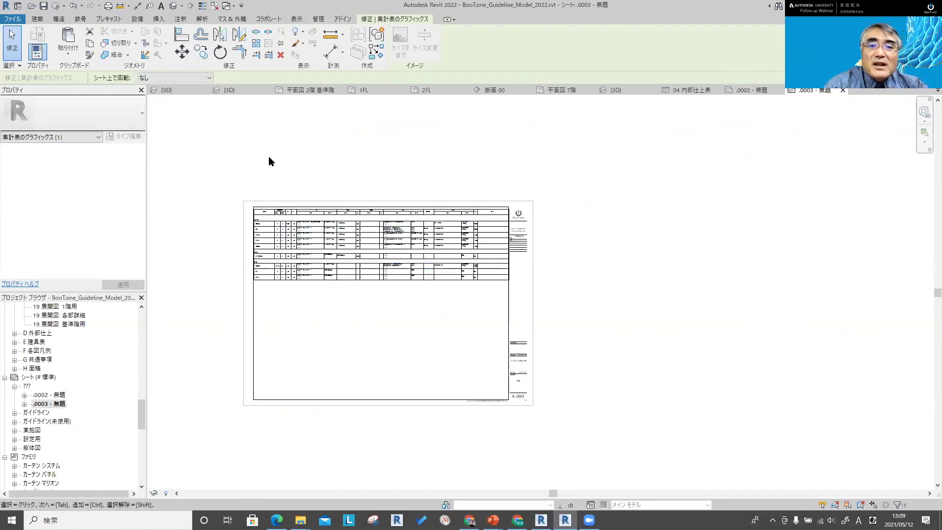
{"action": "key", "text": "alt"}
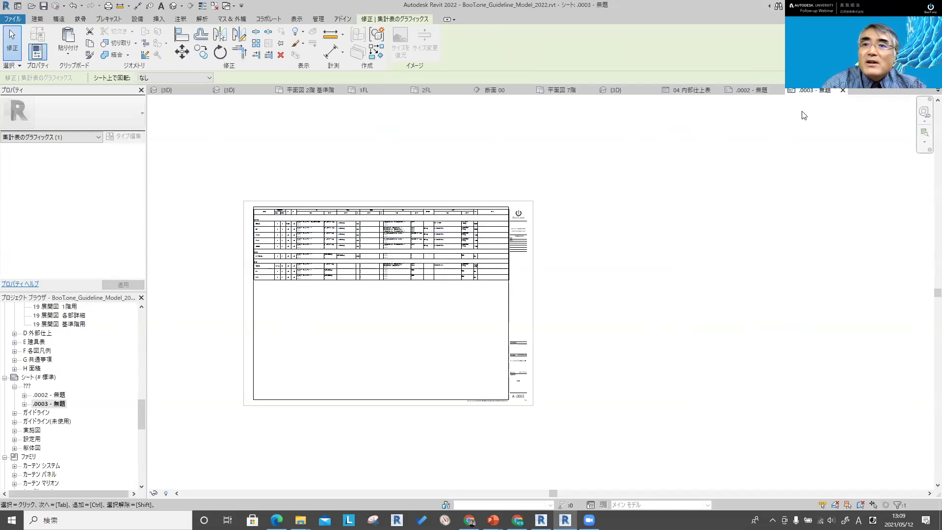
{"action": "left_click", "coordinate": [696, 87]}
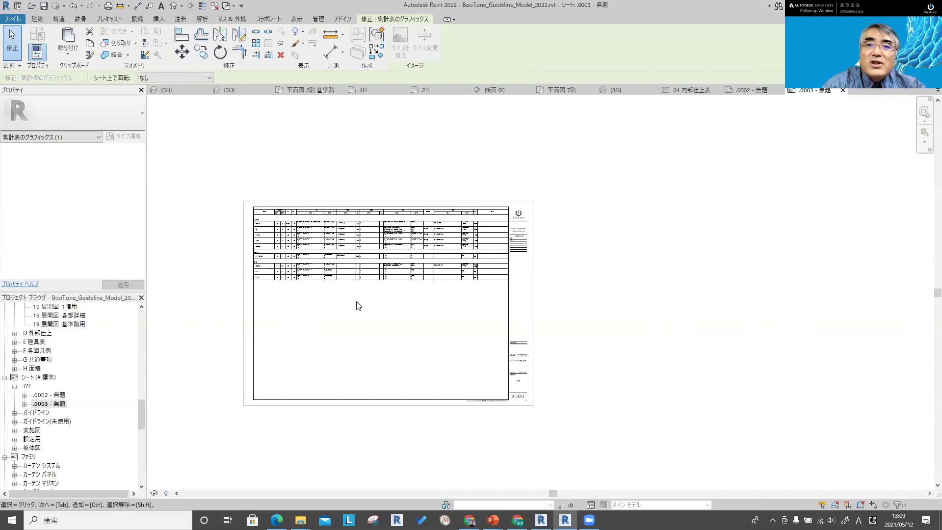
- Close the .0003 and .0002 sheet views and switch over to PowerPoint
{"action": "left_click", "coordinate": [841, 90]}
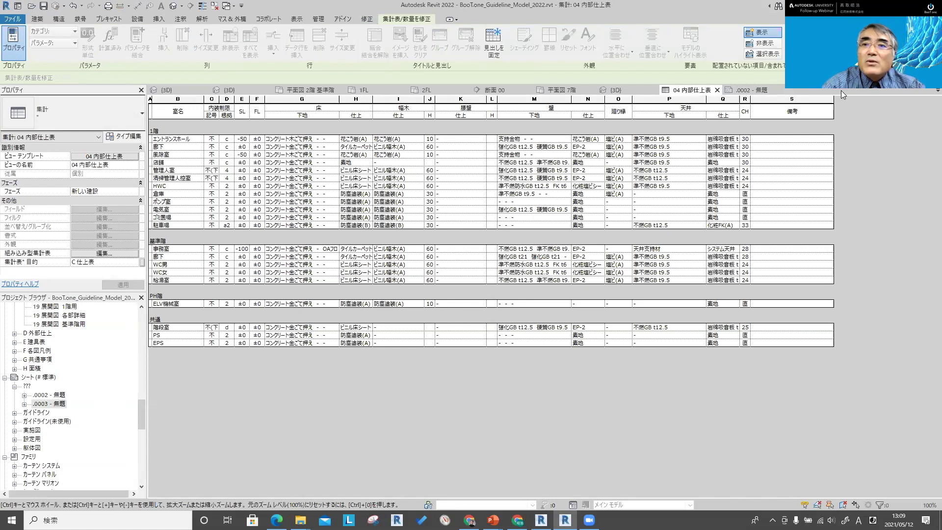
{"action": "left_click", "coordinate": [780, 89]}
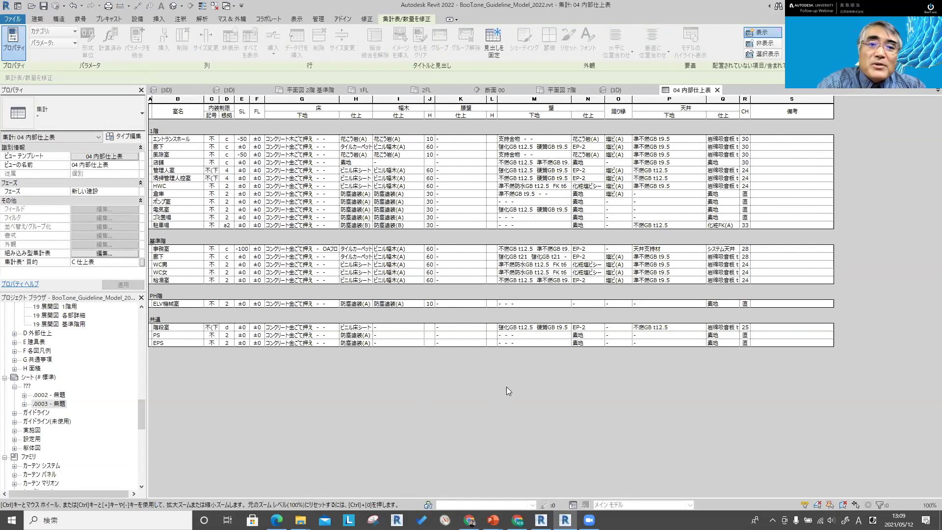
{"action": "key", "text": "alt+Tab"}
{"action": "key", "text": "alt+Tab"}
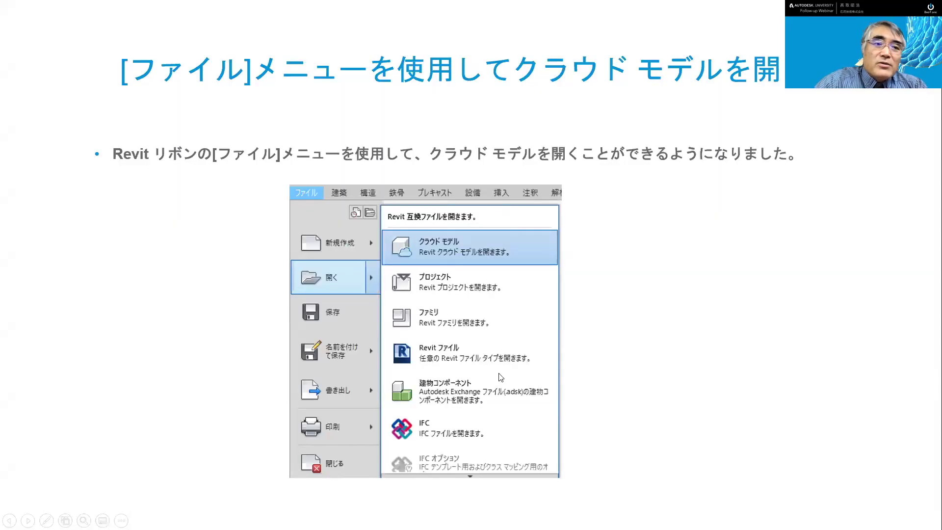
- Advance the slides to the one on keeping callout views, then return to Revit
{"action": "left_click", "coordinate": [500, 377]}
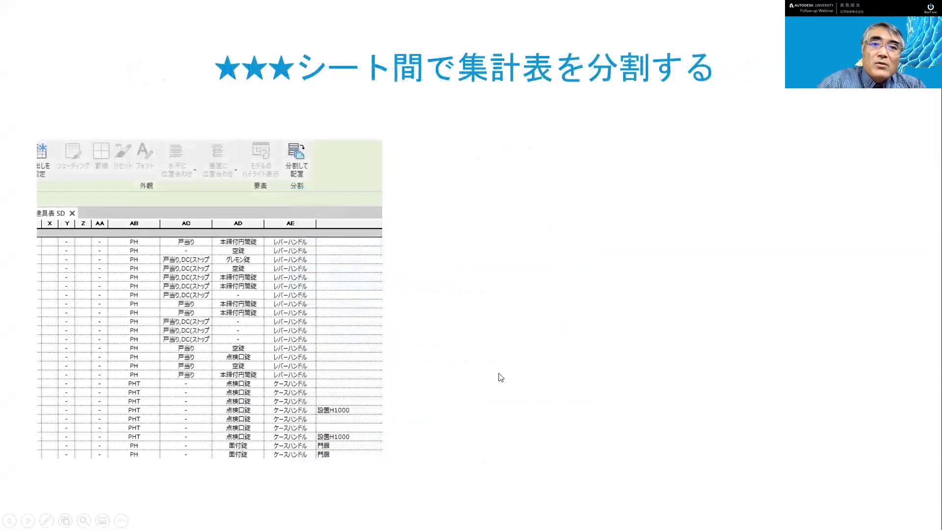
{"action": "key", "text": "Right"}
{"action": "key", "text": "Right"}
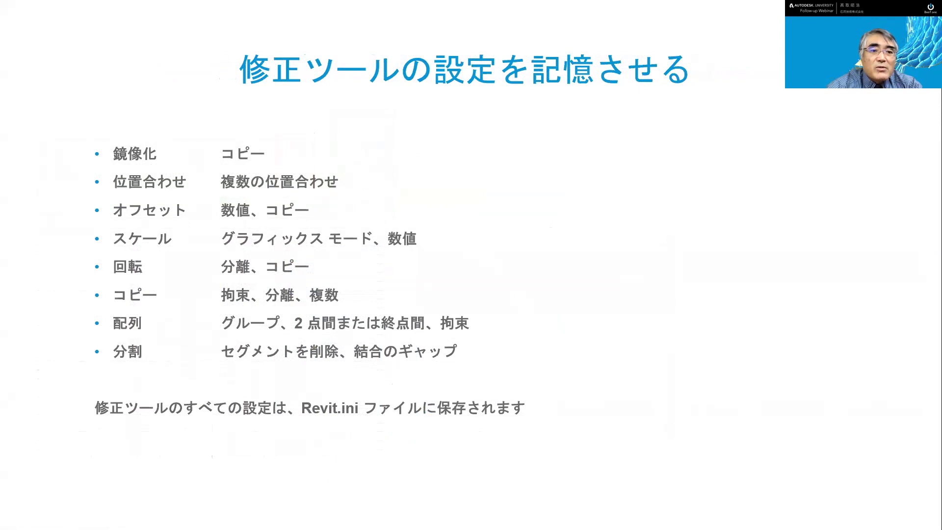
{"action": "key", "text": "Right"}
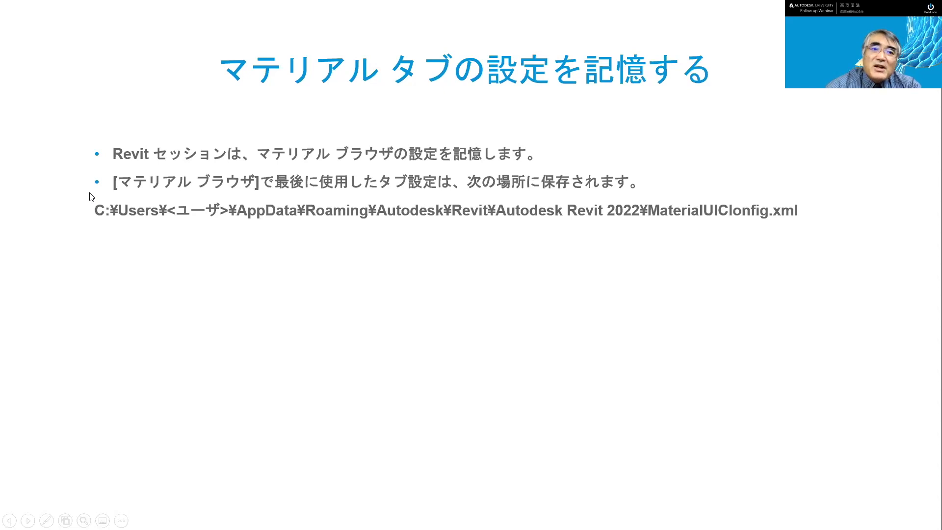
{"action": "key", "text": "Right"}
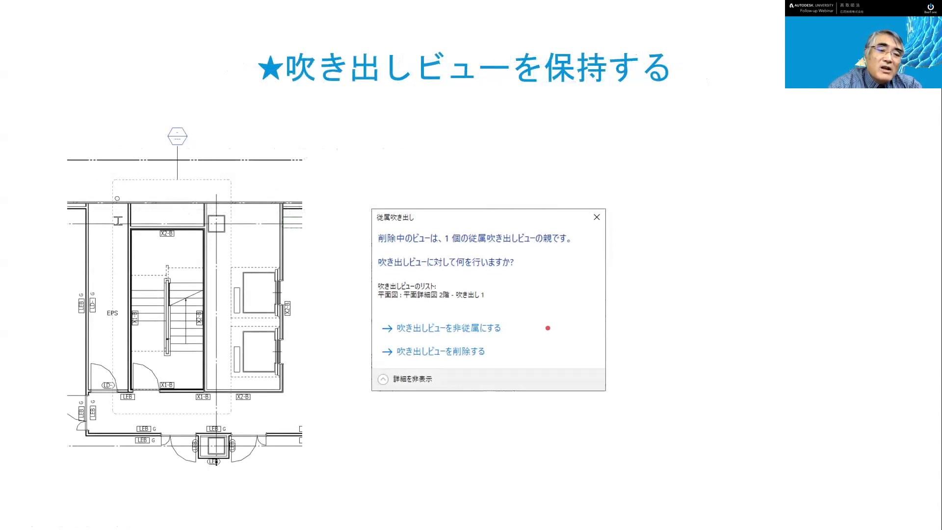
{"action": "key", "text": "alt+Tab"}
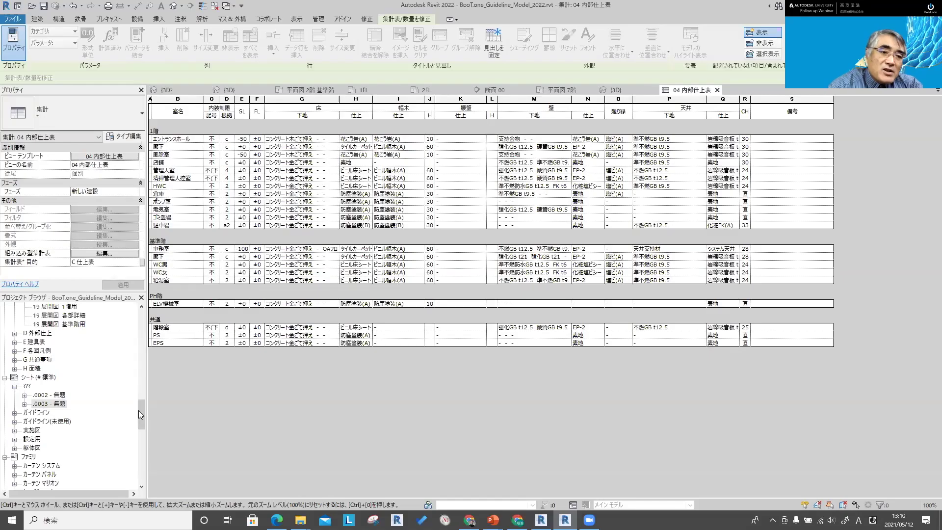
- Open the 平面詳細図 1階 view from the 17 平詳 plan views
{"action": "left_click_drag", "start_coordinate": [138, 410], "coordinate": [151, 339]}
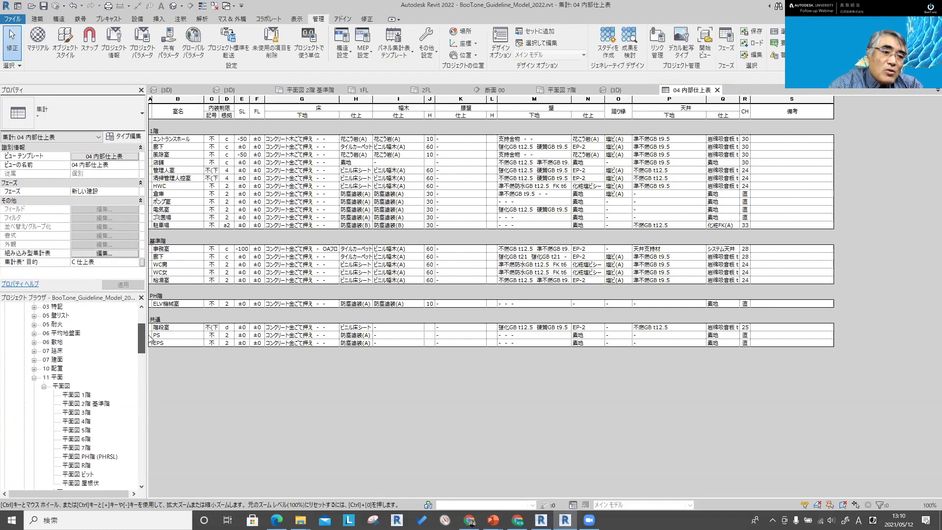
{"action": "scroll", "coordinate": [96, 377], "scroll_direction": "down", "scroll_amount": 2}
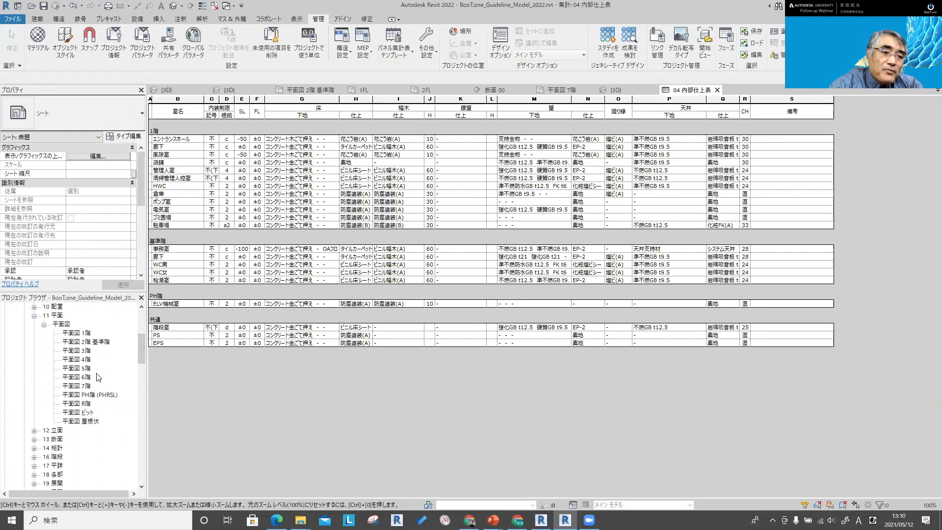
{"action": "scroll", "coordinate": [97, 376], "scroll_direction": "down", "scroll_amount": 1}
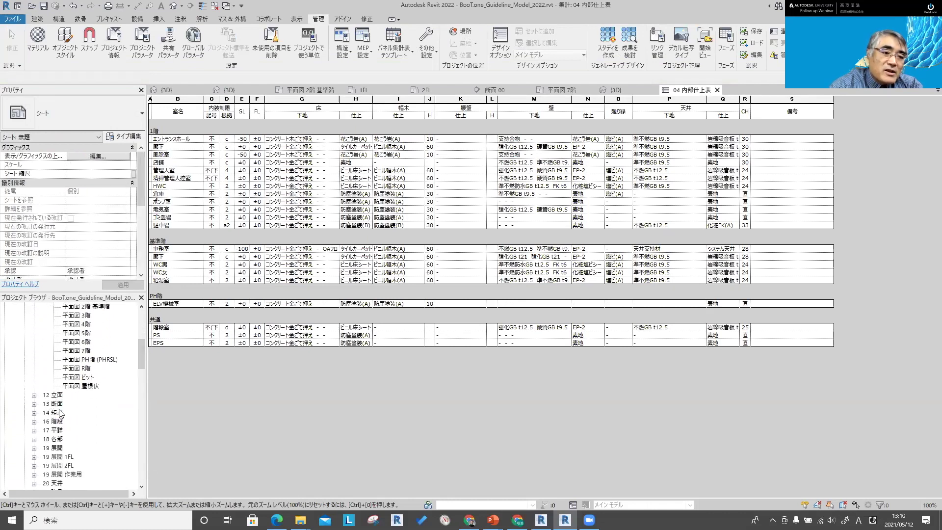
{"action": "double_click", "coordinate": [52, 430]}
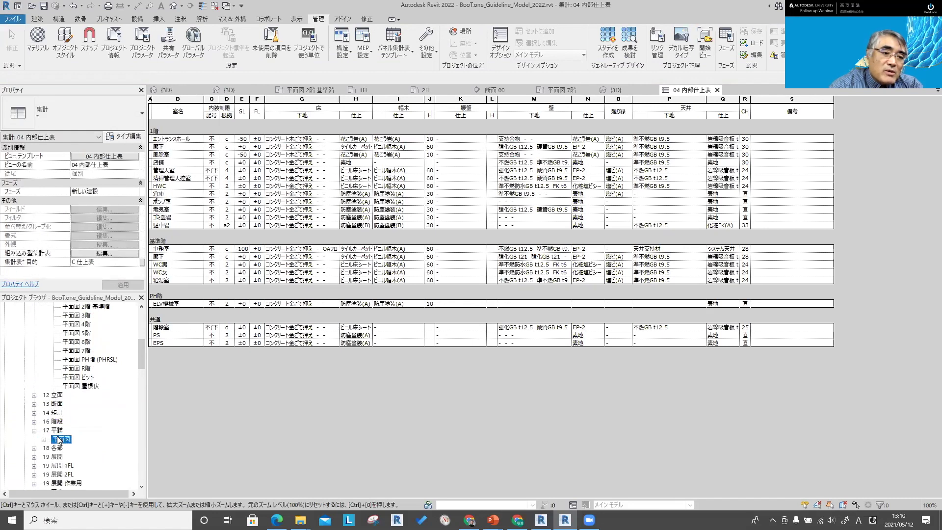
{"action": "double_click", "coordinate": [59, 440]}
{"action": "double_click", "coordinate": [85, 422]}
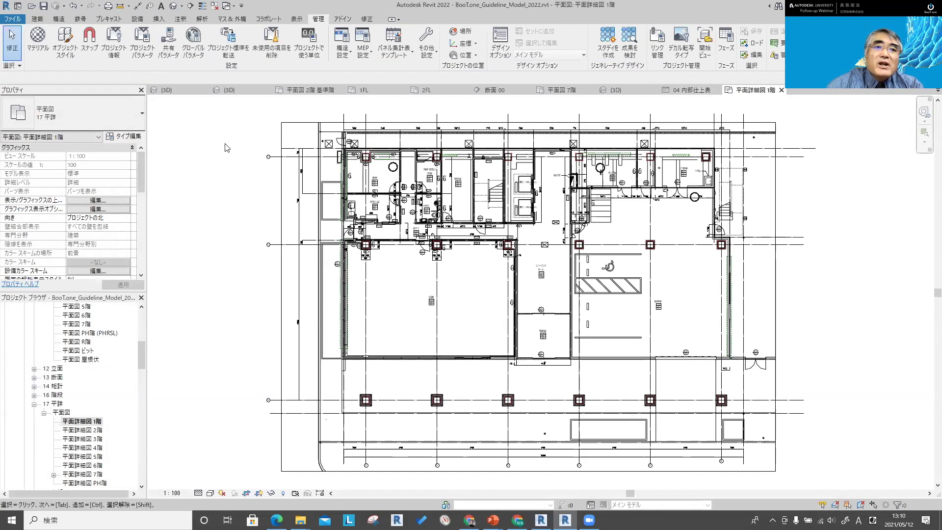
- Start a rectangular callout, placing its first corner at the plan's upper left
{"action": "left_click", "coordinate": [297, 18]}
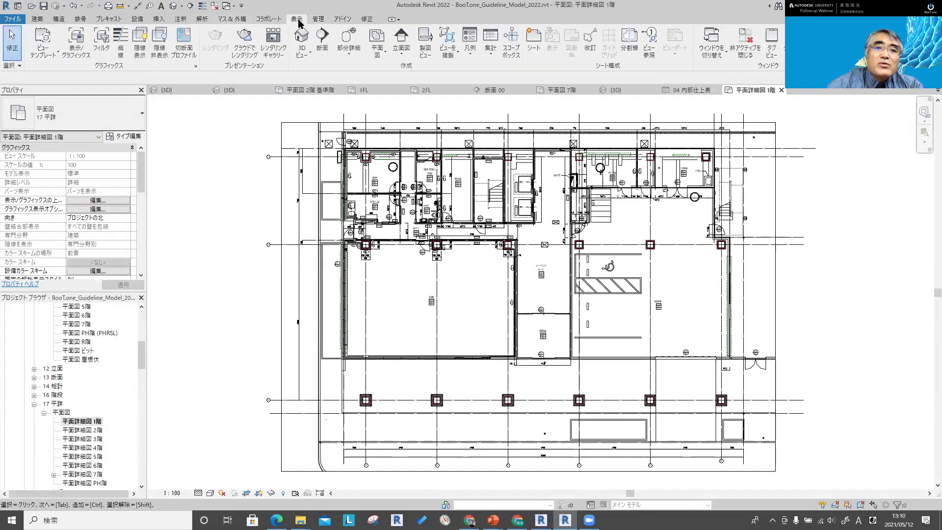
{"action": "left_click", "coordinate": [376, 49]}
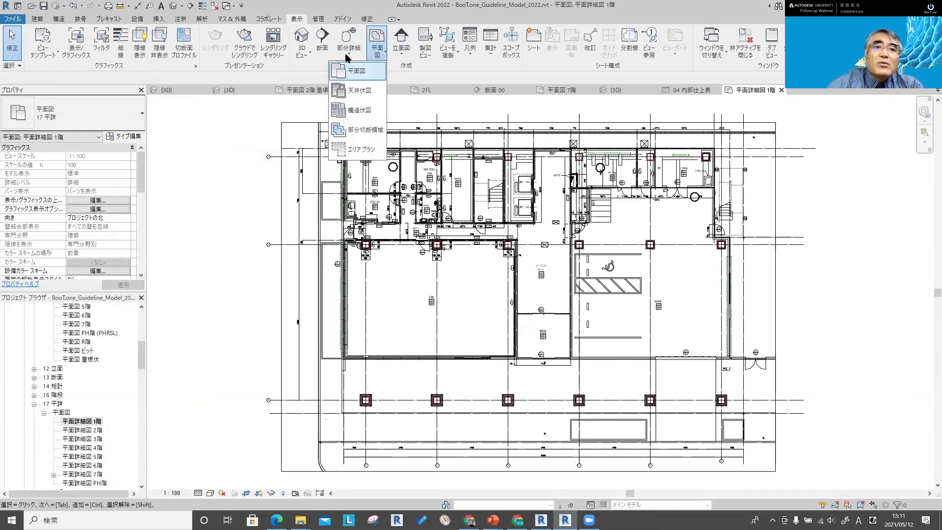
{"action": "left_click", "coordinate": [349, 35]}
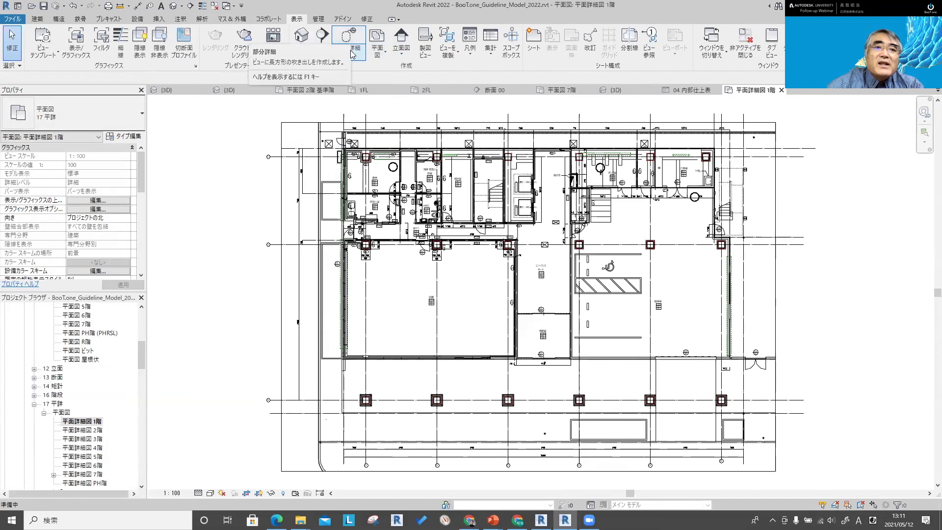
{"action": "left_click", "coordinate": [352, 51]}
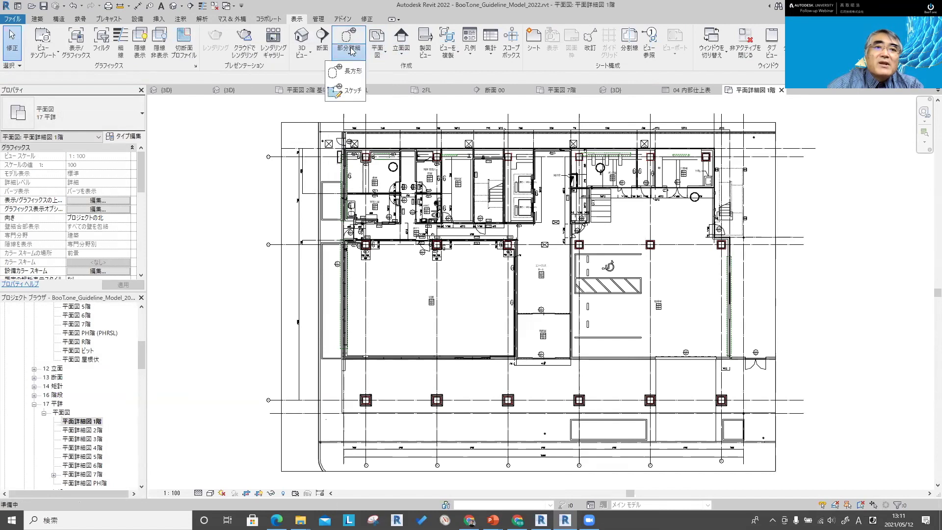
{"action": "left_click", "coordinate": [355, 73]}
{"action": "left_click", "coordinate": [314, 118]}
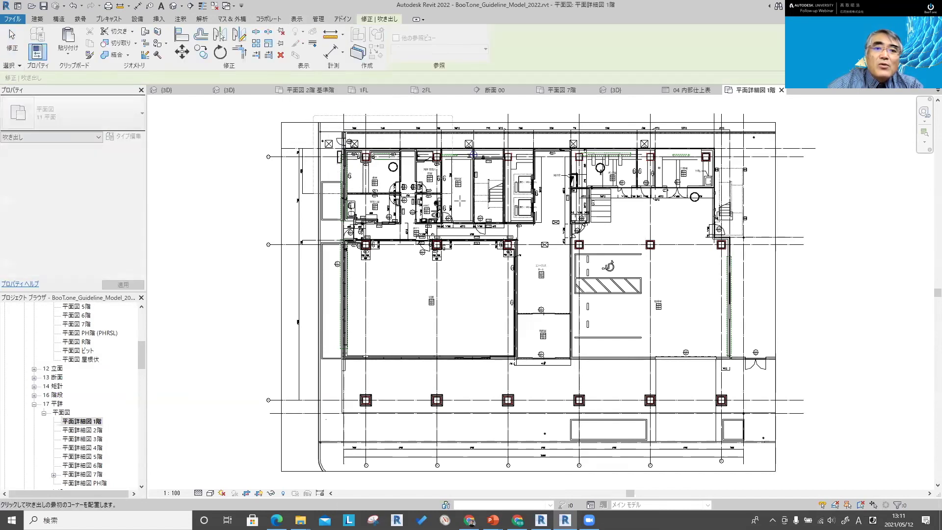
- Complete the rectangular callout around the upper-left rooms of the plan
{"action": "left_click", "coordinate": [546, 243]}
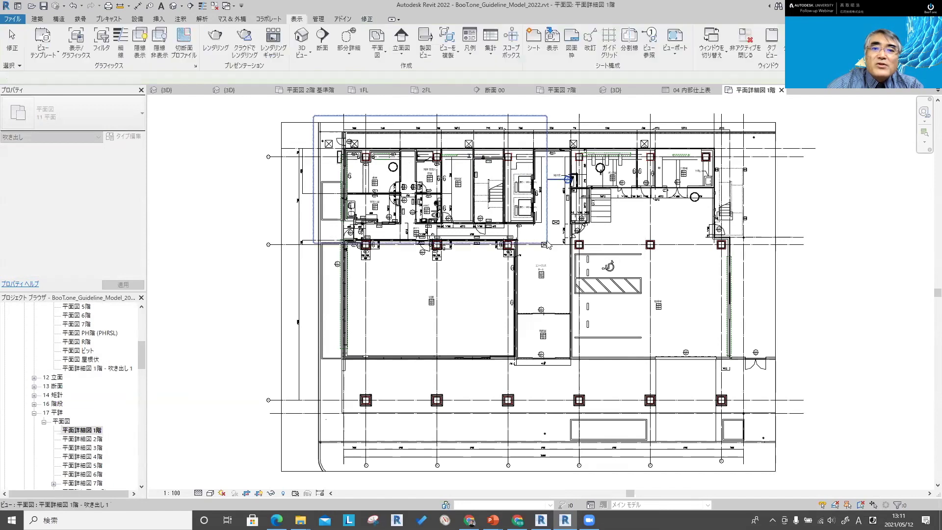
{"action": "scroll", "coordinate": [554, 189], "scroll_direction": "up", "scroll_amount": 2}
{"action": "left_click", "coordinate": [552, 177]}
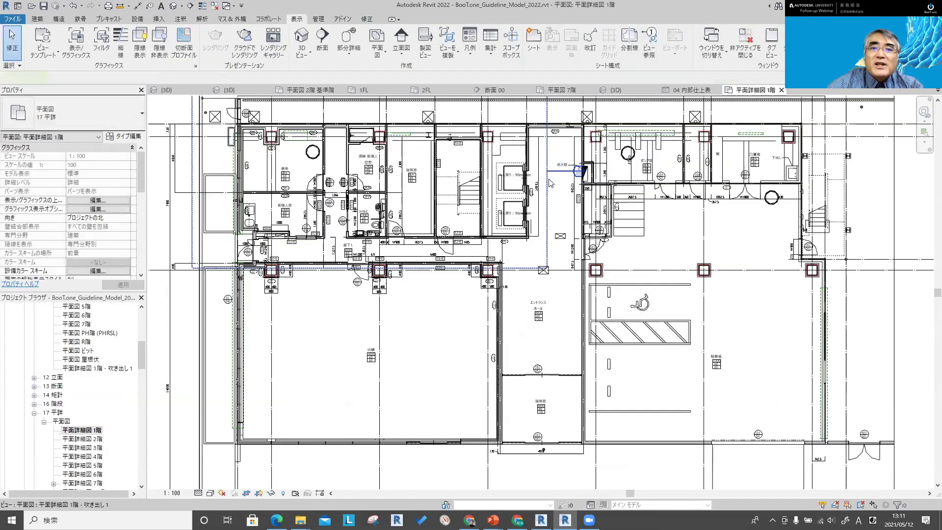
{"action": "scroll", "coordinate": [564, 211], "scroll_direction": "down", "scroll_amount": 2}
{"action": "middle_click_drag", "start_coordinate": [567, 215], "coordinate": [571, 238]}
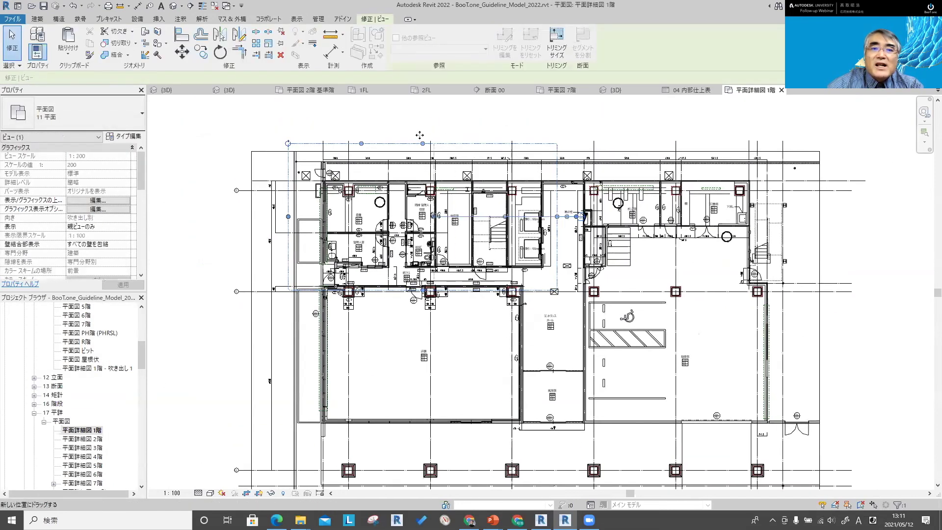
- Preview the new callout view via Go to View, then close it
{"action": "right_click", "coordinate": [563, 220]}
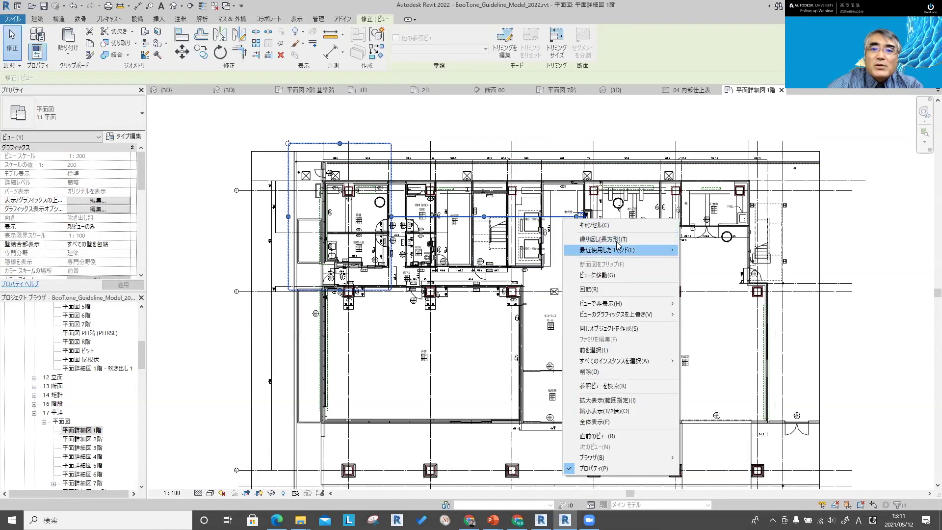
{"action": "left_click", "coordinate": [600, 273]}
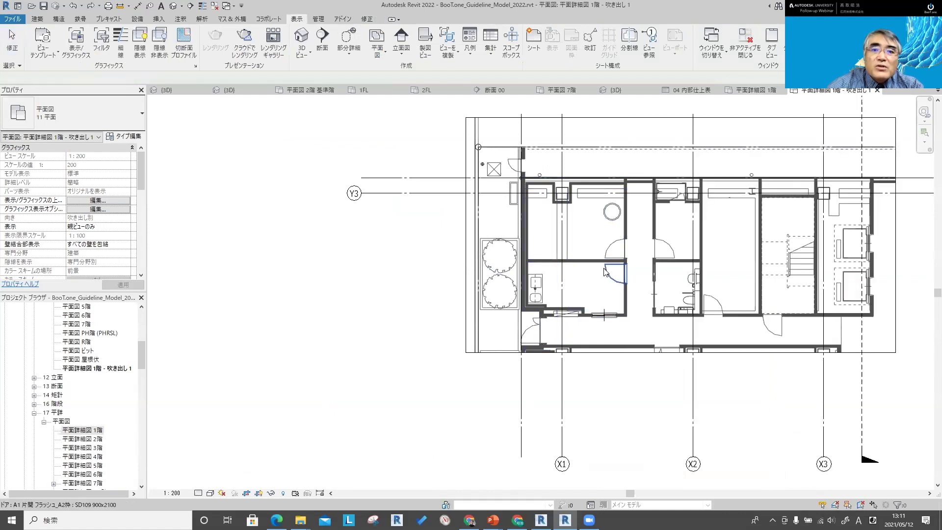
{"action": "scroll", "coordinate": [566, 215], "scroll_direction": "down", "scroll_amount": 1}
{"action": "middle_click_drag", "start_coordinate": [601, 236], "coordinate": [410, 269]}
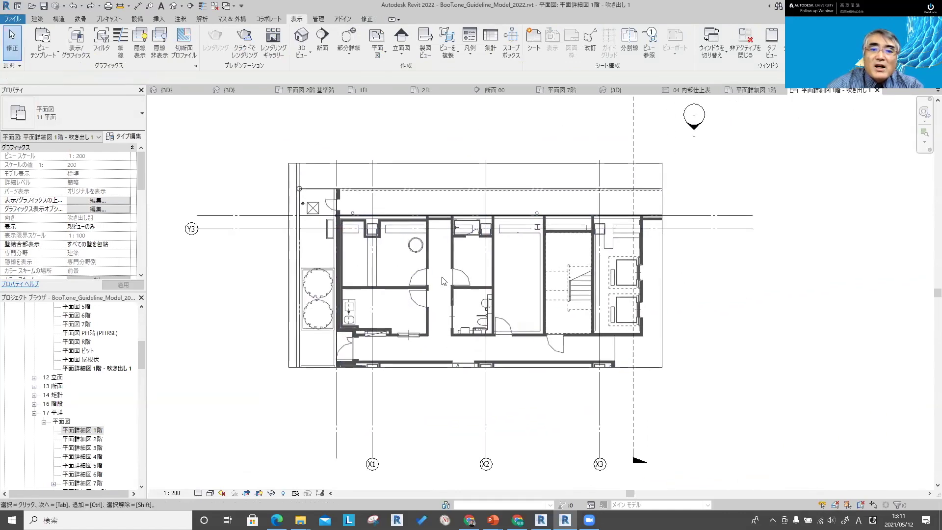
{"action": "left_click", "coordinate": [877, 90]}
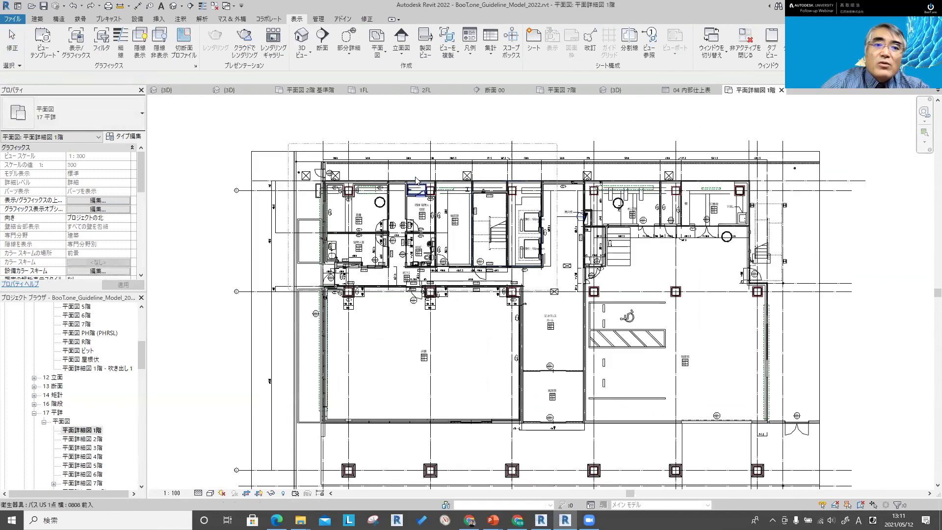
- Delete the 平面詳細図 1階 view, choosing to make its callout view independent
{"action": "left_click", "coordinate": [561, 218]}
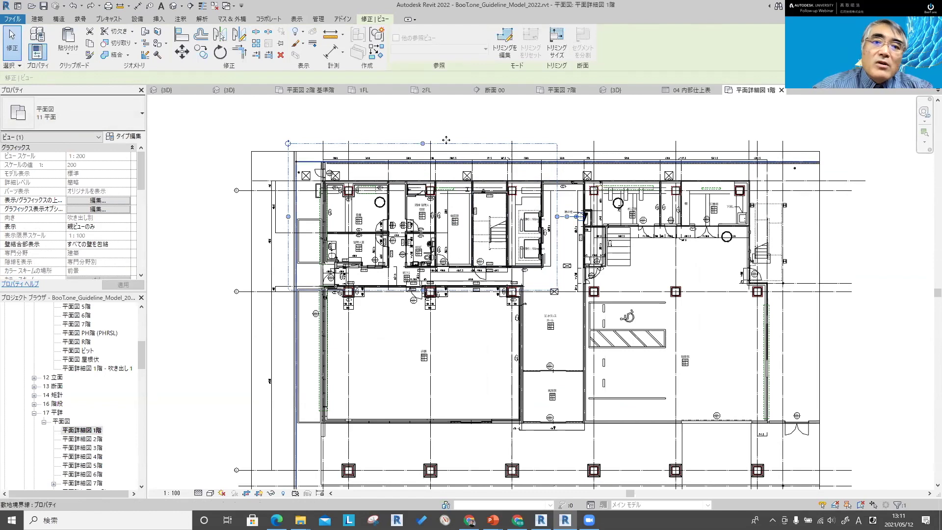
{"action": "left_click", "coordinate": [81, 431]}
{"action": "right_click", "coordinate": [82, 431]}
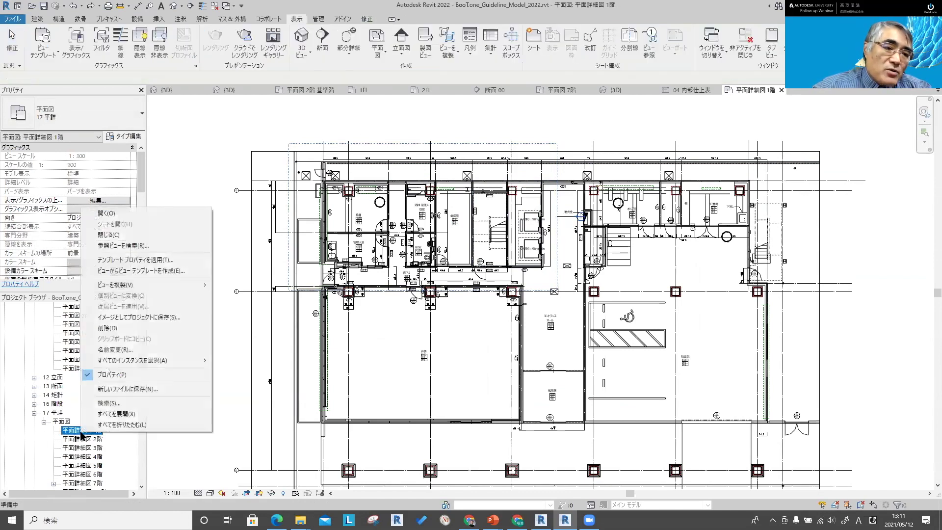
{"action": "left_click", "coordinate": [110, 335]}
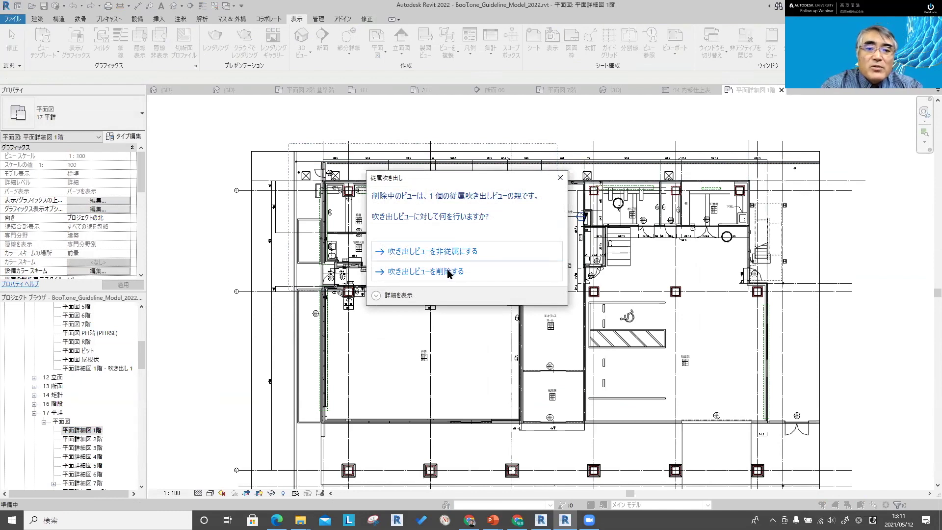
{"action": "left_click_drag", "start_coordinate": [452, 182], "coordinate": [610, 169]}
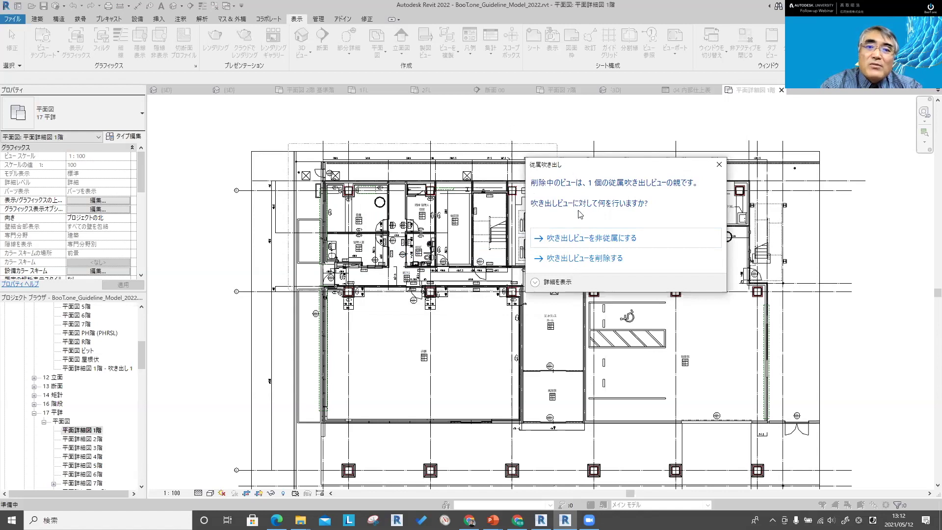
{"action": "left_click", "coordinate": [582, 240]}
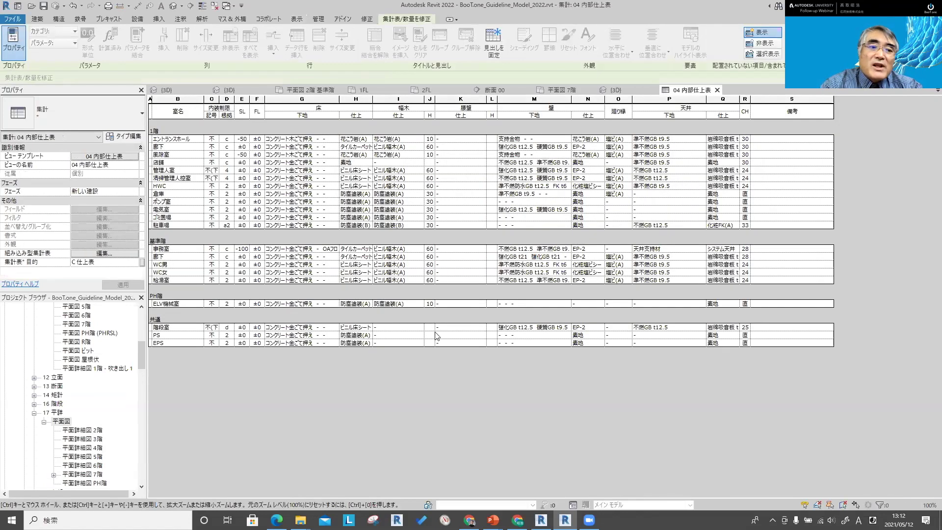
- Undo the deletion and the callout to restore 平面詳細図 1階, then return to Revit
{"action": "double_click", "coordinate": [108, 372]}
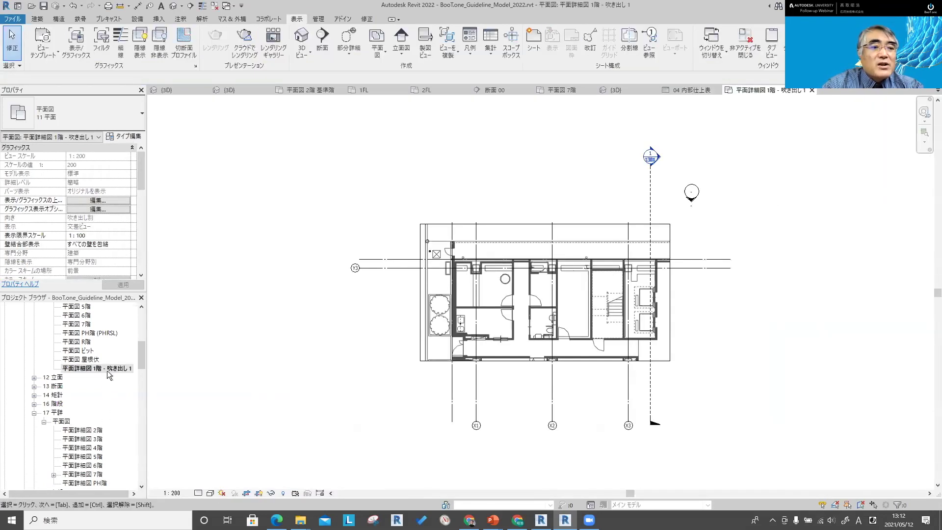
{"action": "left_click", "coordinate": [74, 7]}
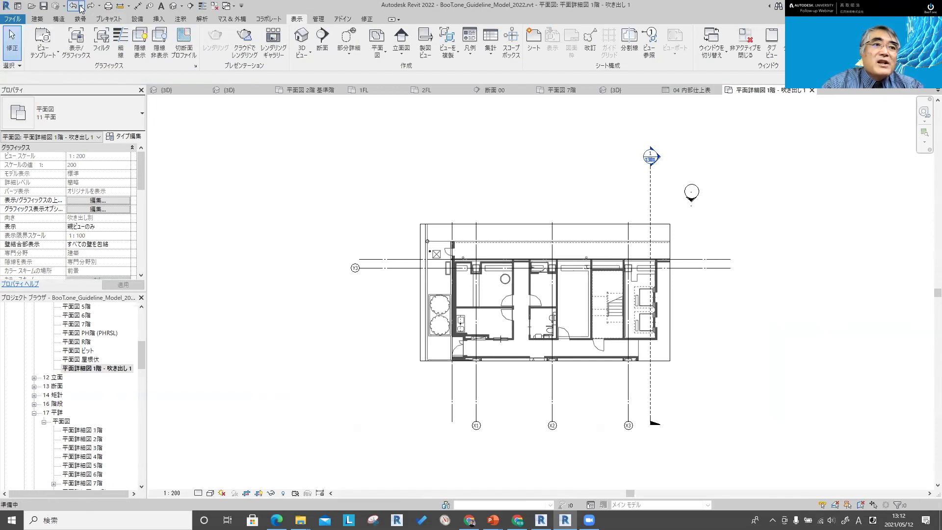
{"action": "left_click", "coordinate": [82, 7]}
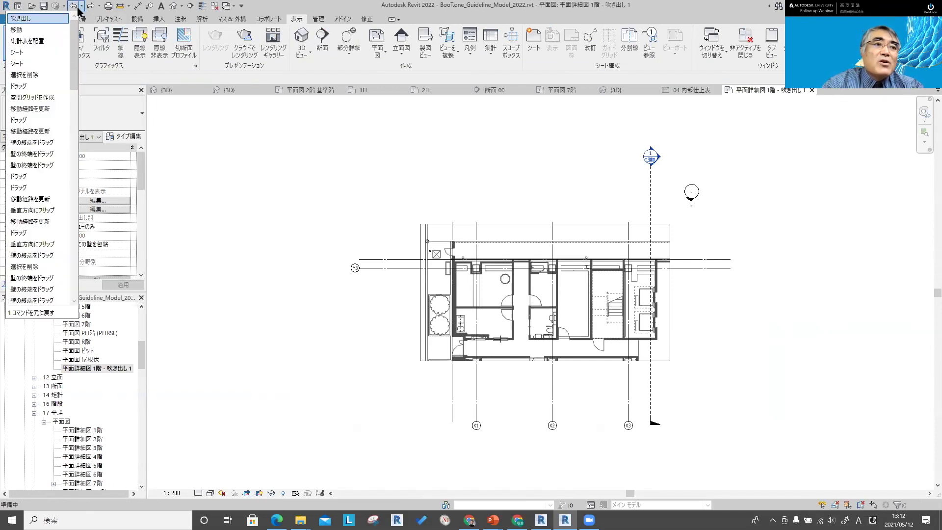
{"action": "left_click", "coordinate": [63, 31]}
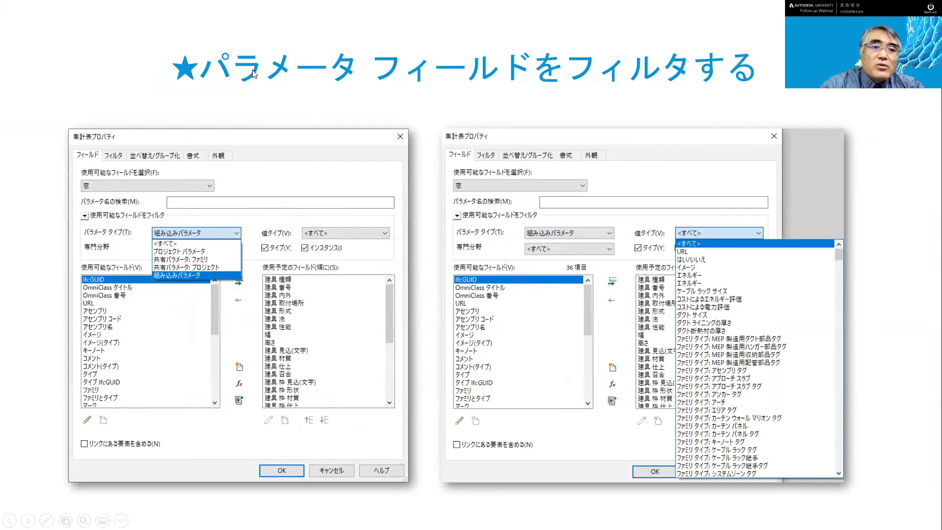
{"action": "key", "text": "alt+Tab"}
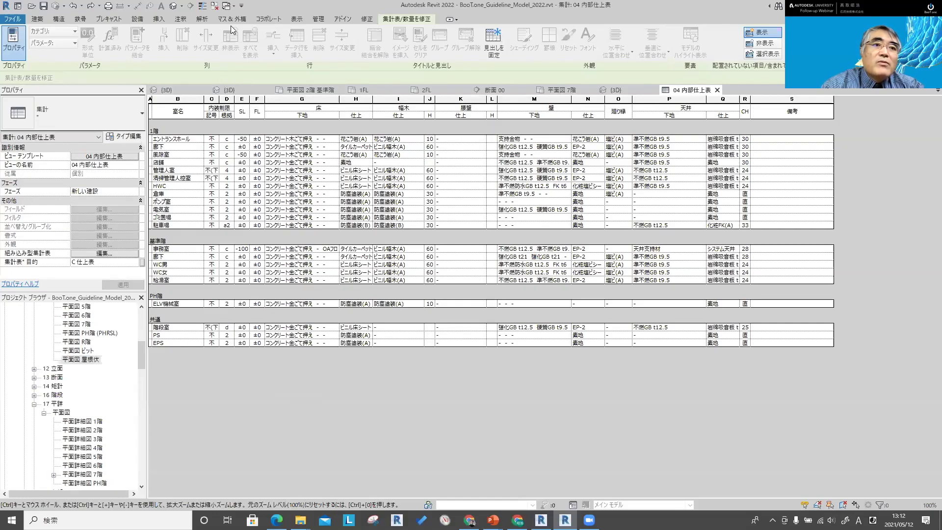
{"action": "left_click", "coordinate": [295, 23]}
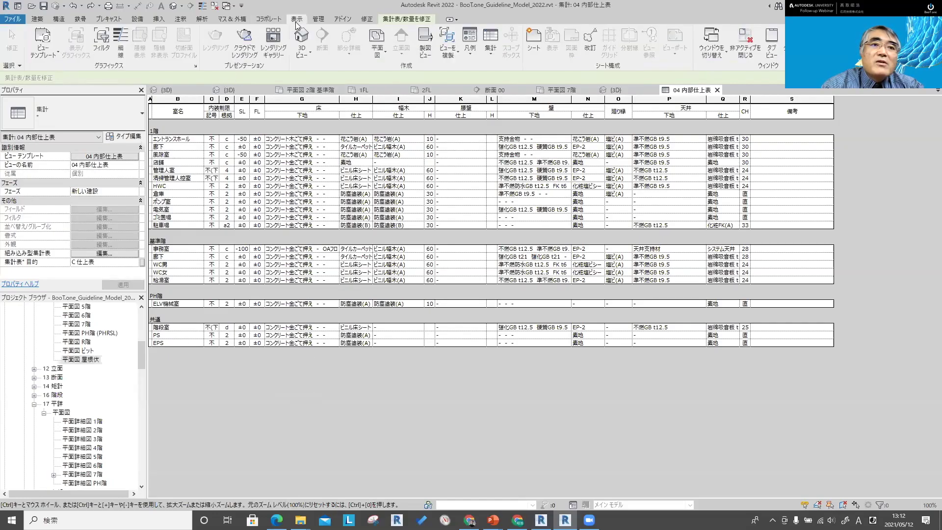
- Create a new schedule for the ドア category and bring up its field list
{"action": "left_click", "coordinate": [491, 55]}
{"action": "left_click", "coordinate": [497, 72]}
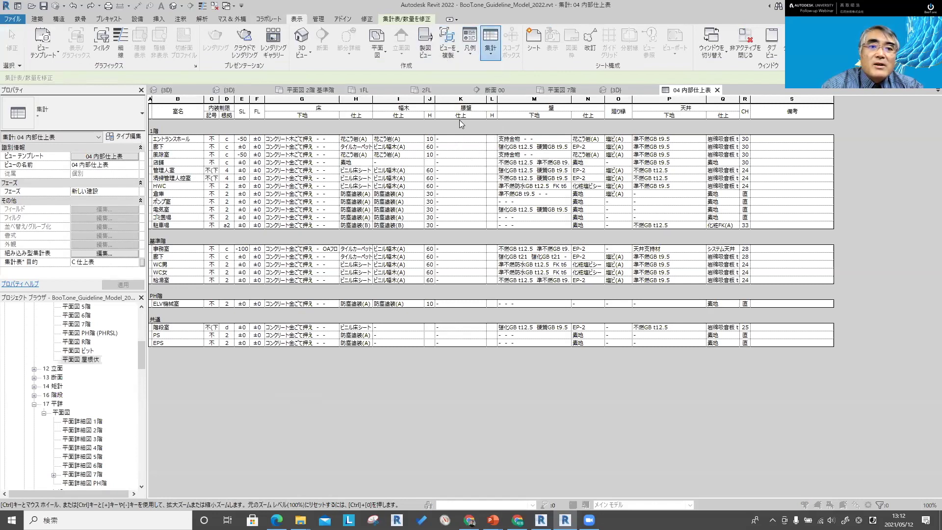
{"action": "left_click_drag", "start_coordinate": [454, 218], "coordinate": [456, 236]}
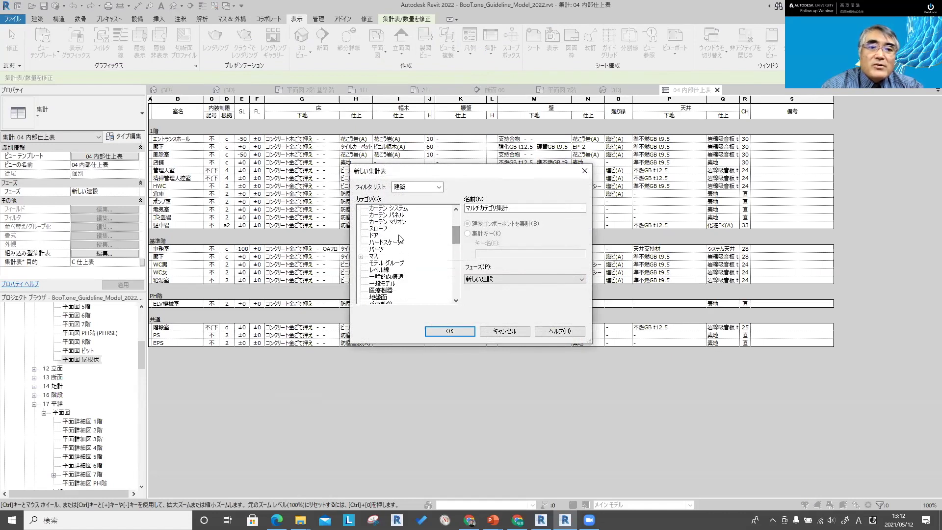
{"action": "left_click", "coordinate": [376, 236]}
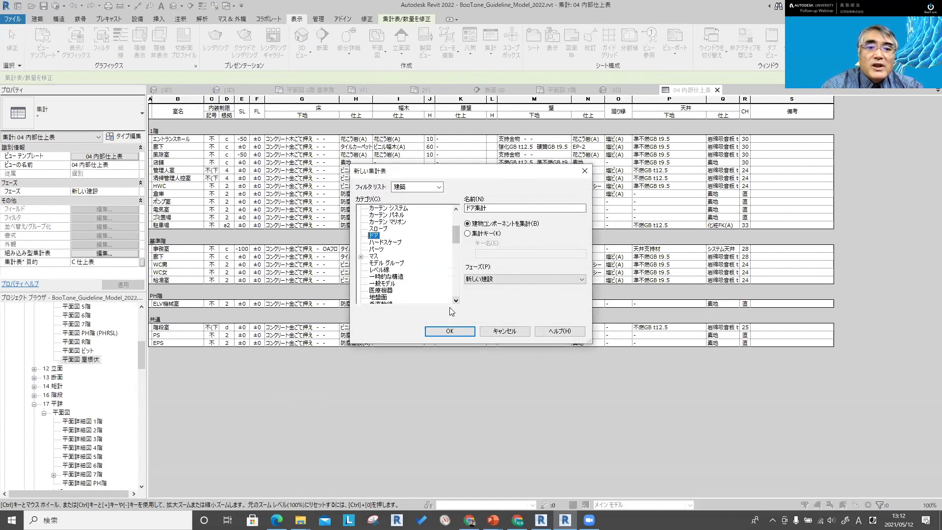
{"action": "left_click", "coordinate": [452, 330]}
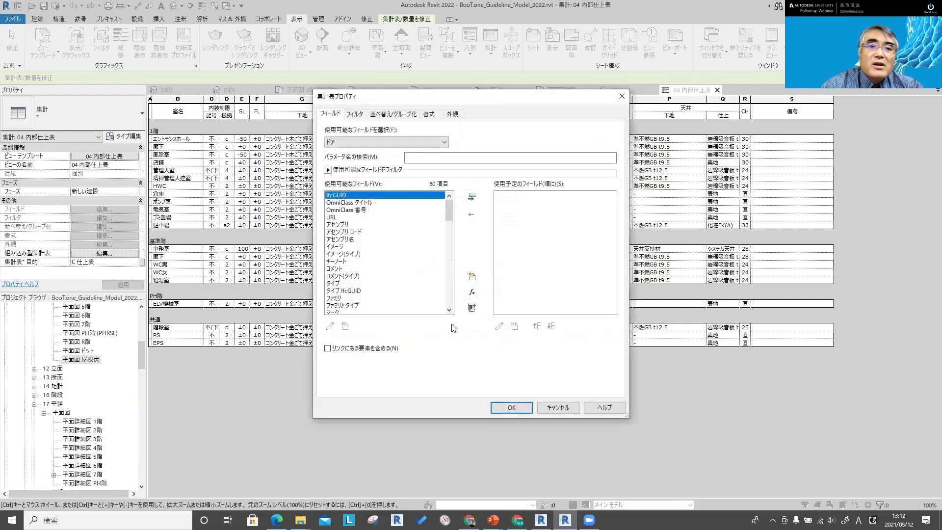
- Scroll through the 80 available door fields, leaving the parameter search box empty
{"action": "left_click", "coordinate": [418, 158]}
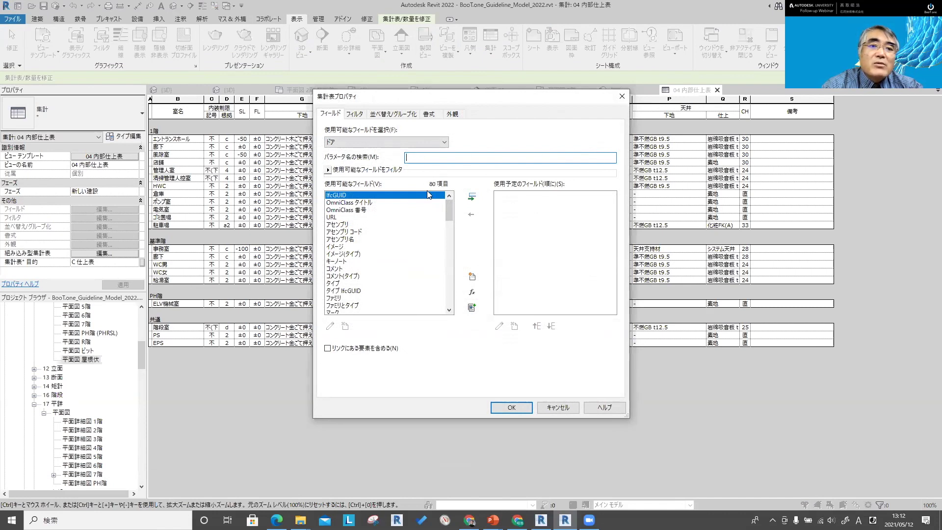
{"action": "mouse_move", "coordinate": [449, 205]}
{"action": "left_mouse_down"}
{"action": "mouse_move", "coordinate": [447, 306]}
{"action": "mouse_move", "coordinate": [445, 201]}
{"action": "left_mouse_up"}
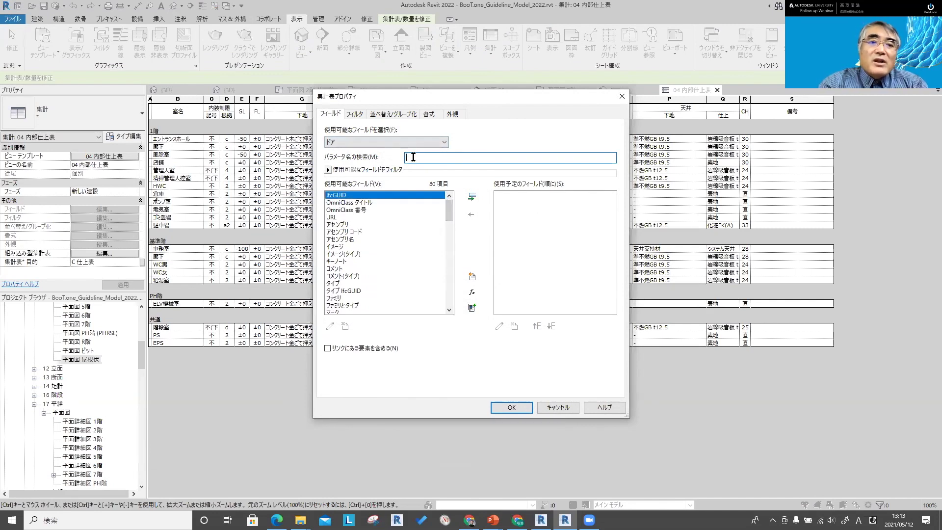
- Filter the available fields by project, then shared family, then shared project parameter types
{"action": "left_click", "coordinate": [329, 170]}
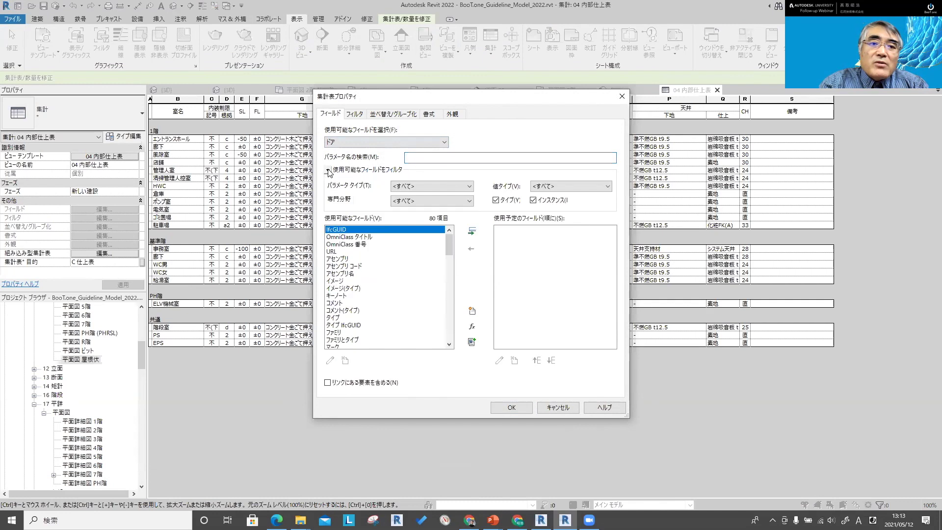
{"action": "left_click", "coordinate": [422, 185]}
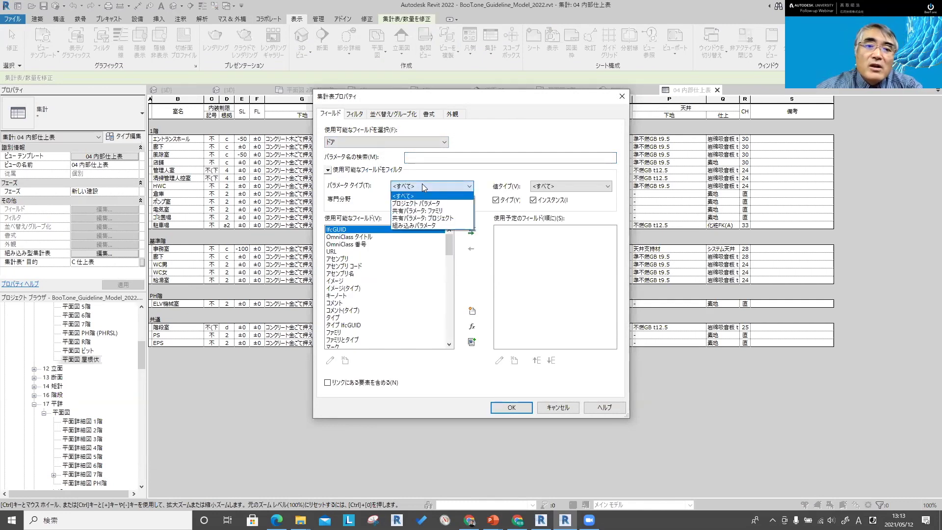
{"action": "left_click", "coordinate": [425, 203]}
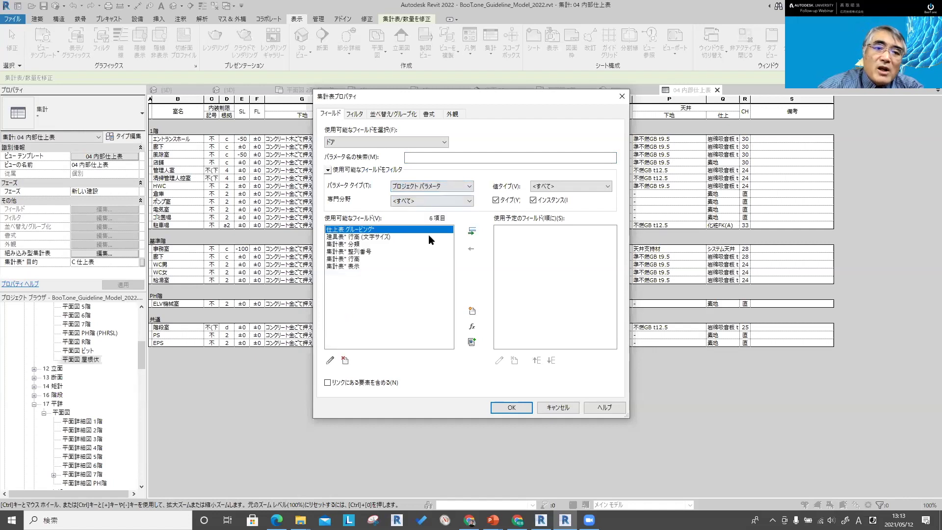
{"action": "left_click", "coordinate": [420, 187]}
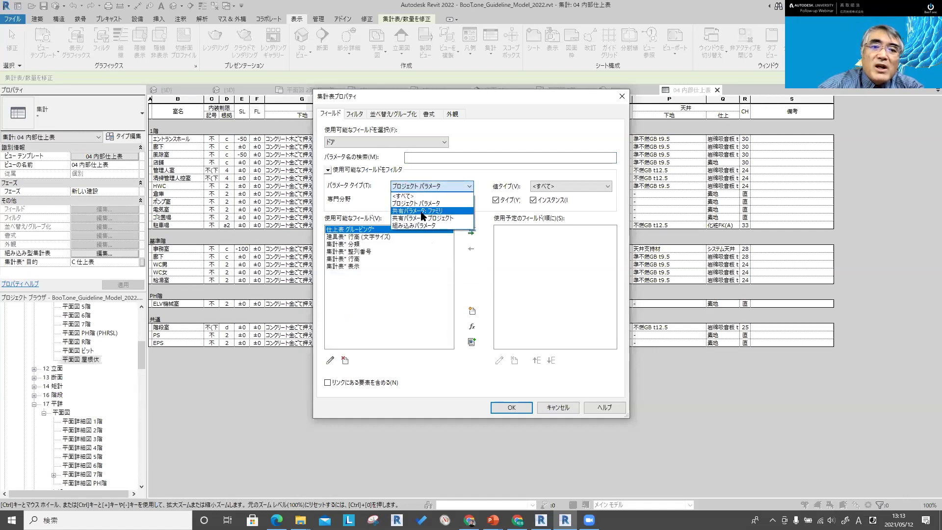
{"action": "left_click", "coordinate": [420, 211]}
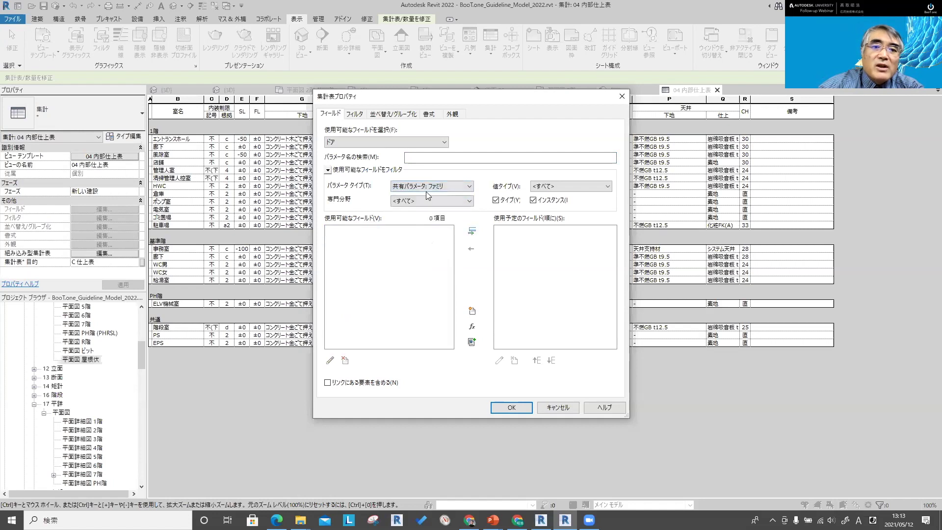
{"action": "left_click", "coordinate": [426, 187]}
{"action": "left_click", "coordinate": [432, 218]}
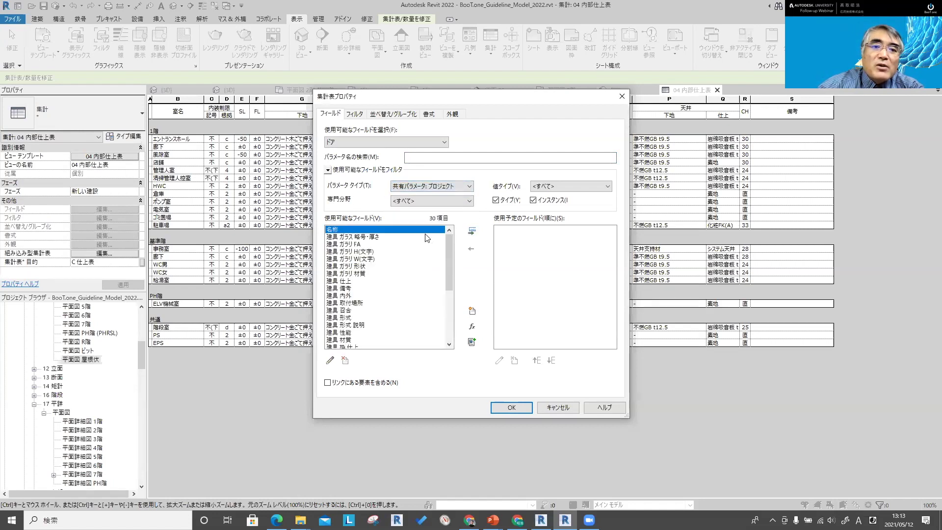
{"action": "scroll", "coordinate": [393, 301], "scroll_direction": "up", "scroll_amount": 3}
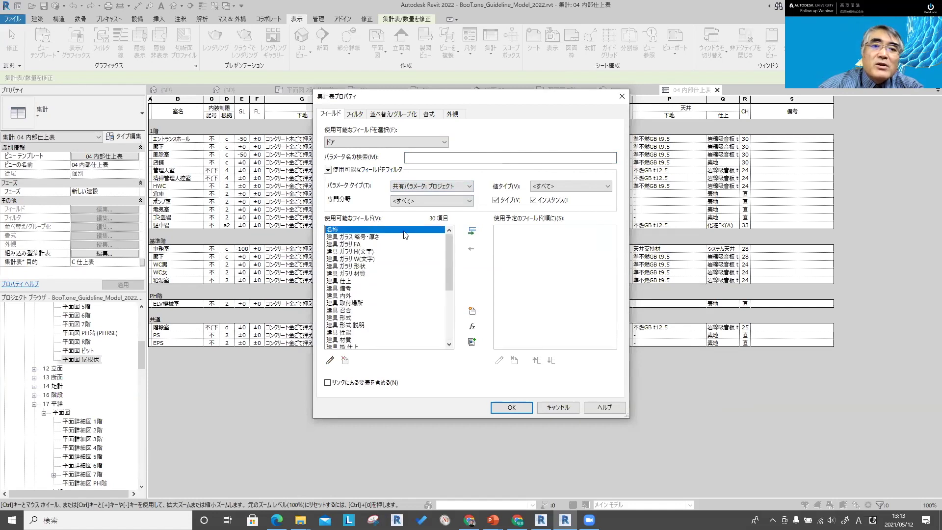
- Try built-in parameters, then cycle back to end on 共有パラメータ: プロジェクト
{"action": "left_click", "coordinate": [421, 186]}
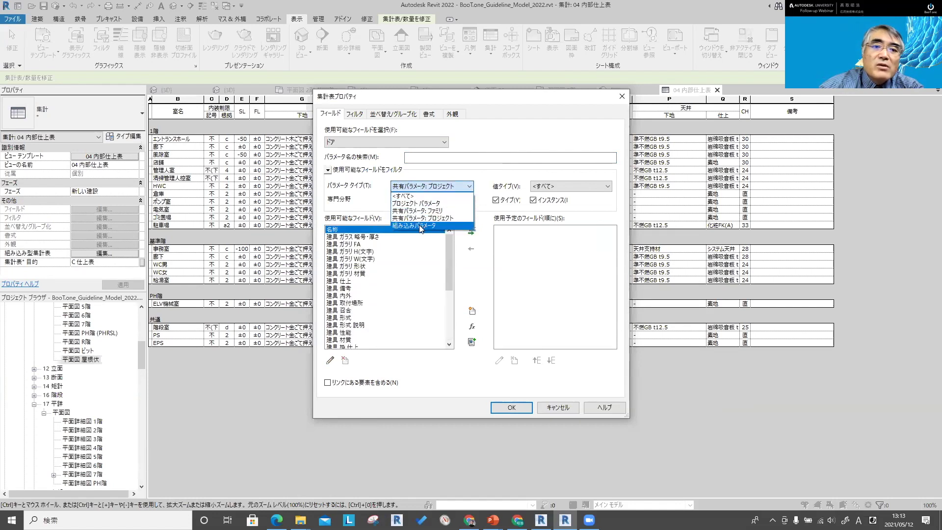
{"action": "left_click", "coordinate": [420, 227]}
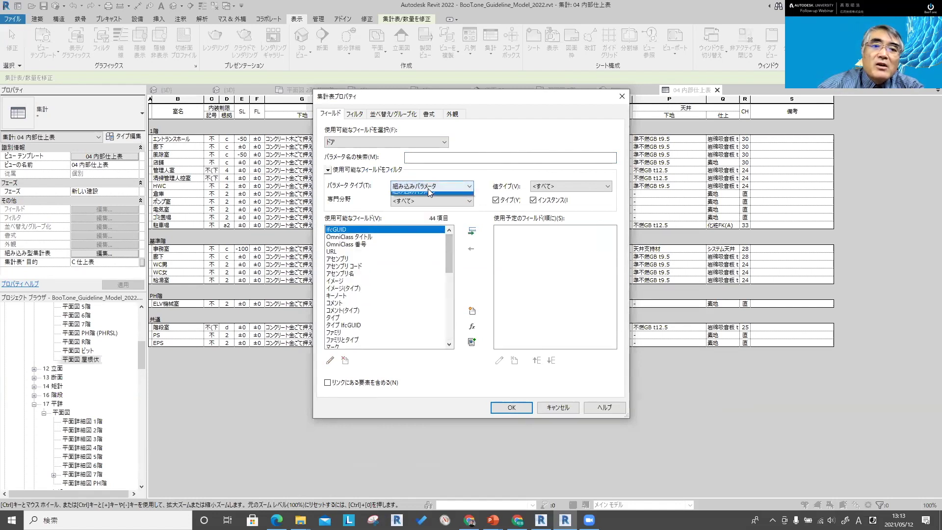
{"action": "left_click", "coordinate": [428, 188]}
{"action": "left_click", "coordinate": [428, 204]}
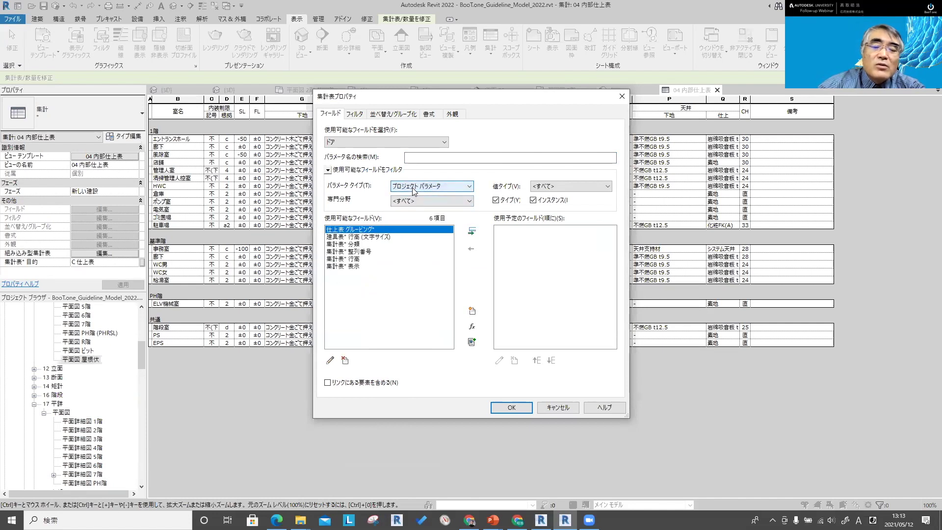
{"action": "left_click", "coordinate": [412, 189]}
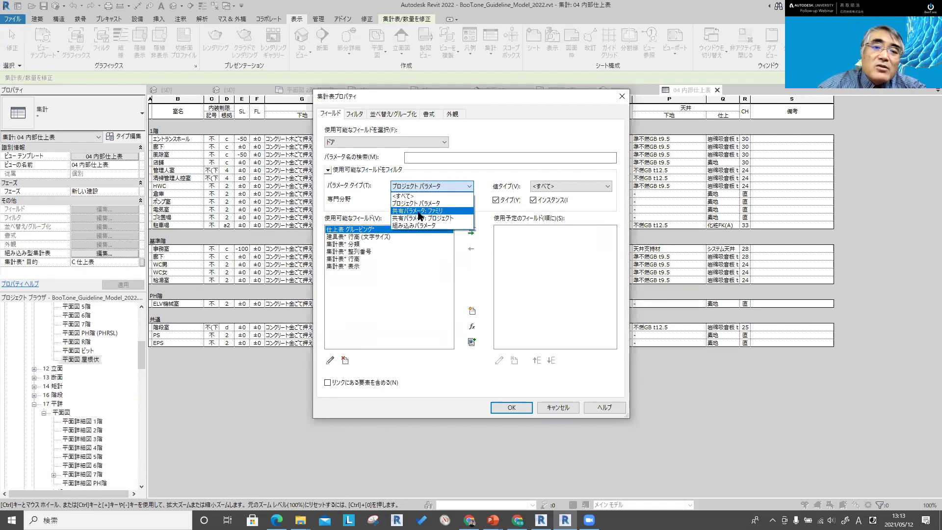
{"action": "left_click", "coordinate": [419, 211]}
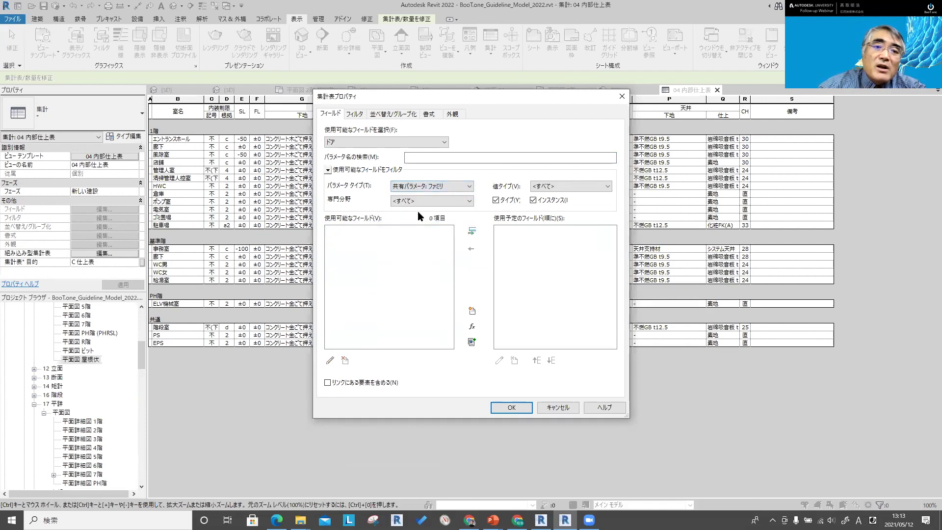
{"action": "left_click", "coordinate": [424, 188]}
{"action": "left_click", "coordinate": [422, 218]}
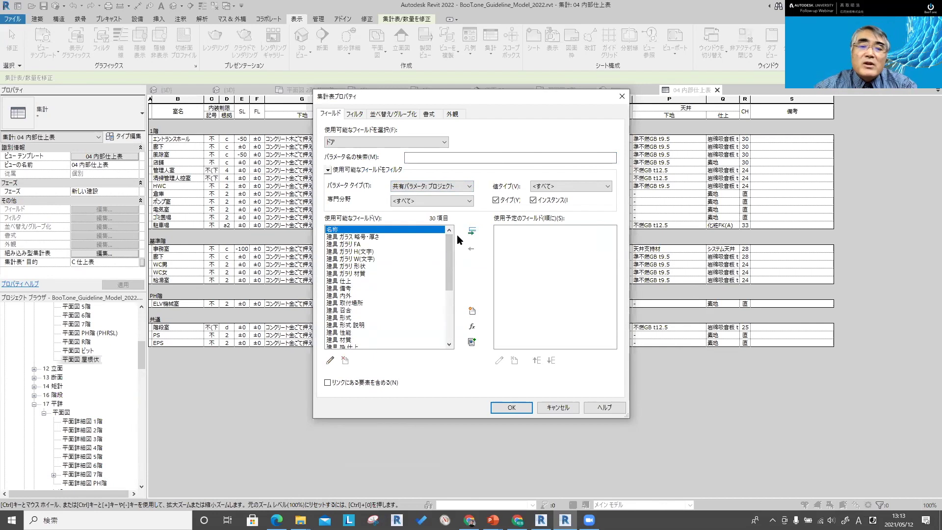
- Toggle インスタンス off and on, then filter value type to はい/いいえ and then 長さ
{"action": "left_click", "coordinate": [505, 202]}
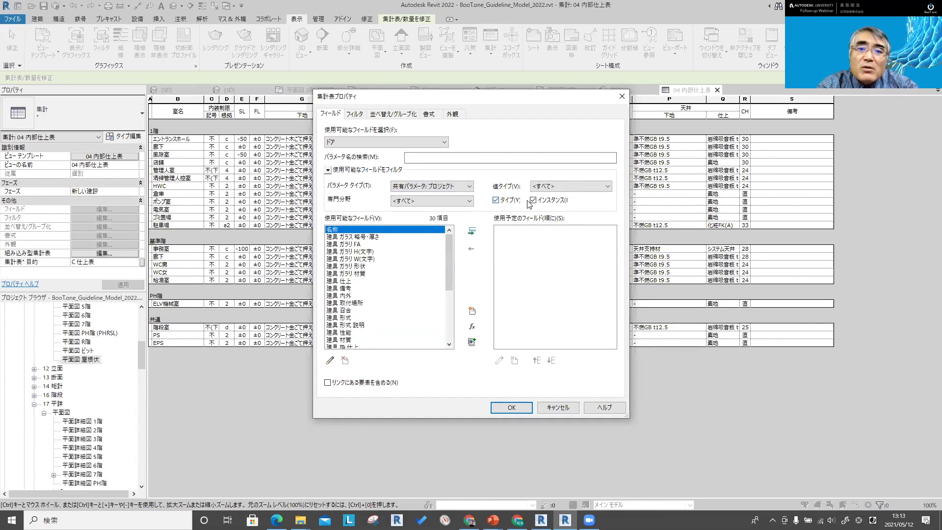
{"action": "left_click", "coordinate": [533, 200]}
{"action": "left_click", "coordinate": [534, 201]}
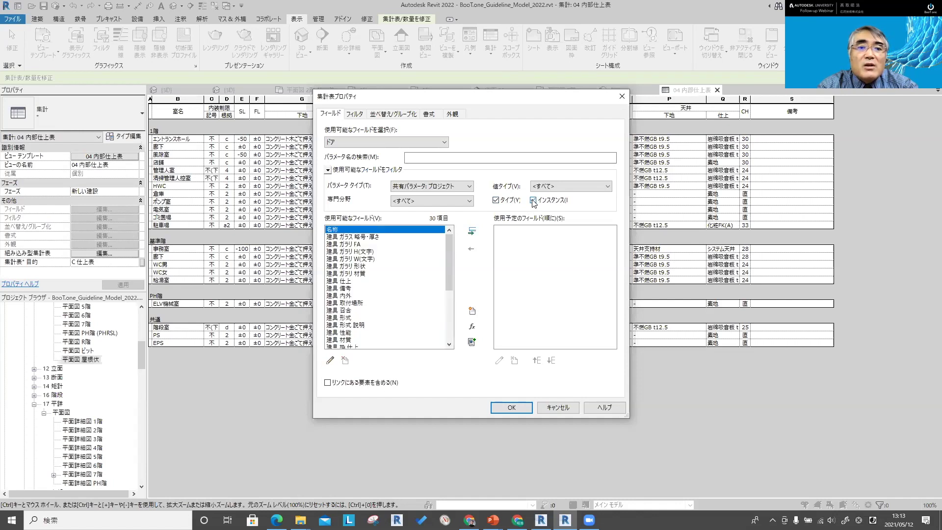
{"action": "left_click", "coordinate": [555, 187]}
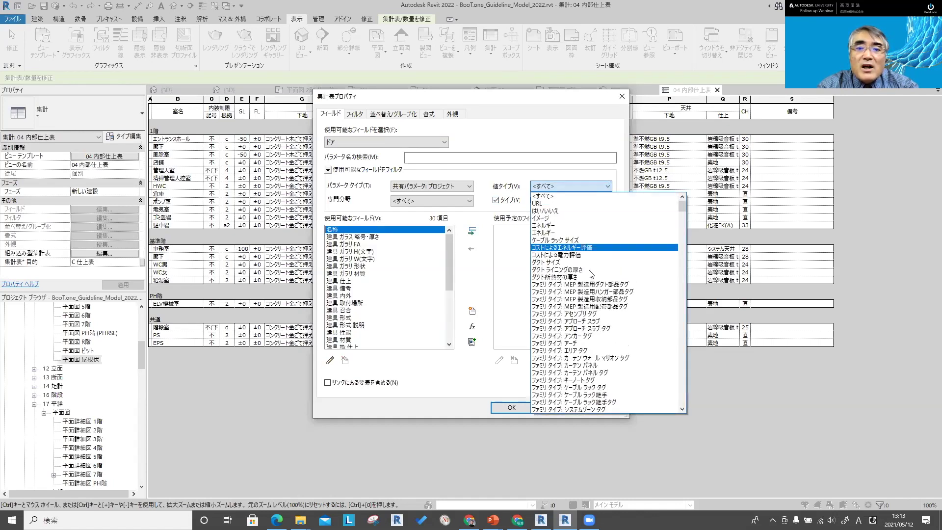
{"action": "left_click", "coordinate": [589, 216]}
{"action": "left_click", "coordinate": [559, 187]}
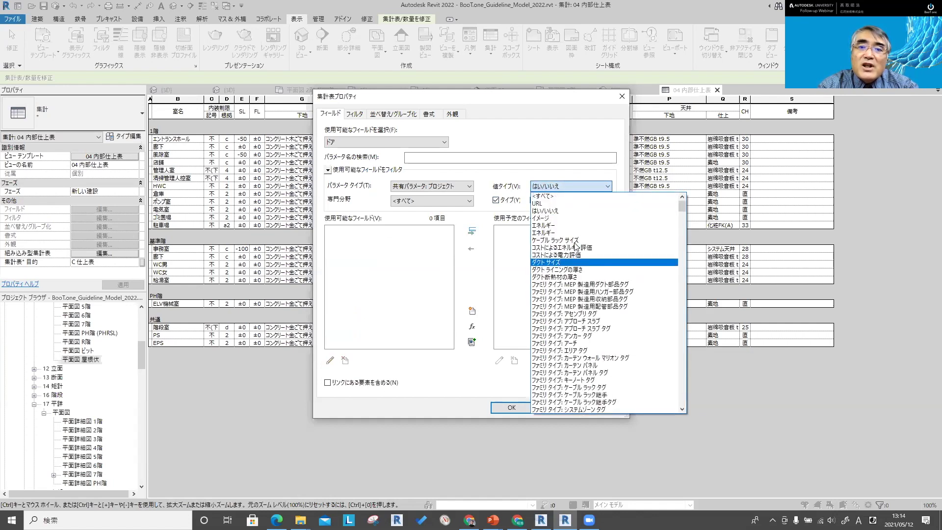
{"action": "scroll", "coordinate": [575, 245], "scroll_direction": "down", "scroll_amount": 15}
{"action": "scroll", "coordinate": [575, 246], "scroll_direction": "down", "scroll_amount": 20}
{"action": "scroll", "coordinate": [575, 245], "scroll_direction": "down", "scroll_amount": 1}
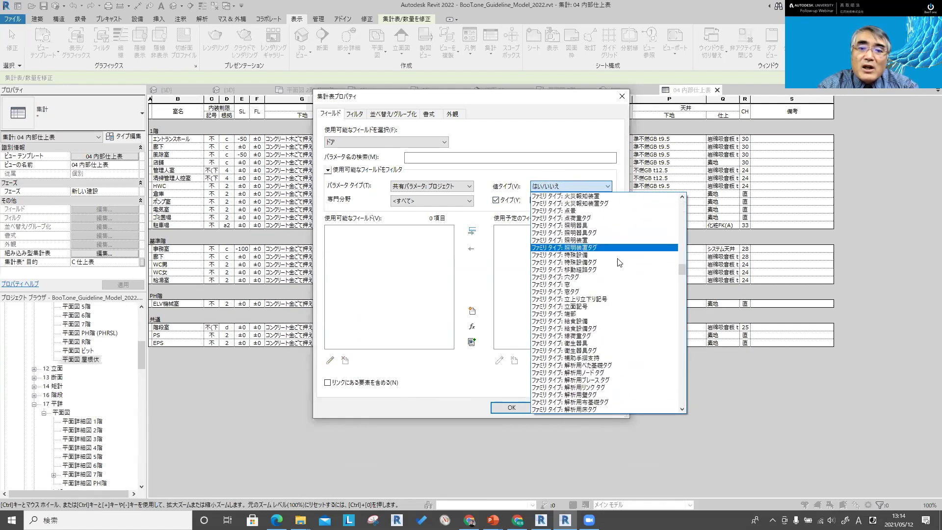
{"action": "left_click_drag", "start_coordinate": [684, 270], "coordinate": [693, 418]}
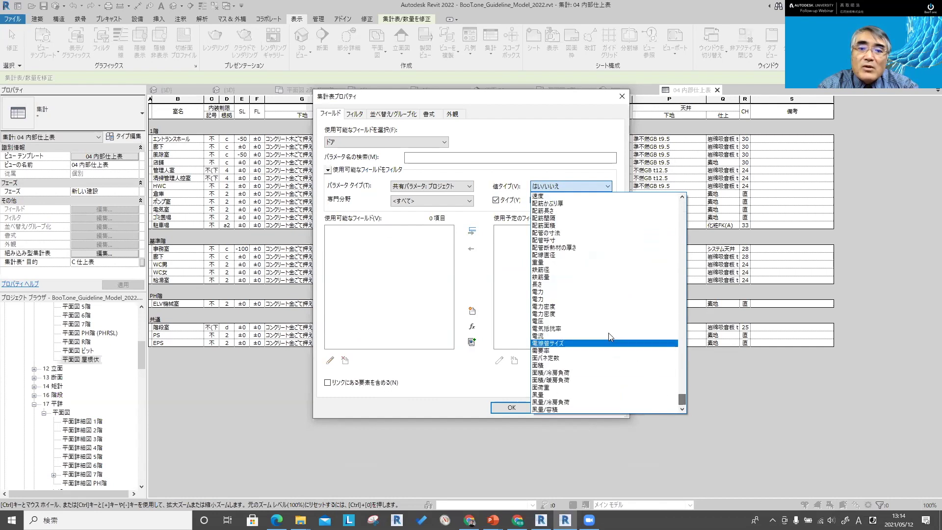
{"action": "left_click", "coordinate": [545, 284]}
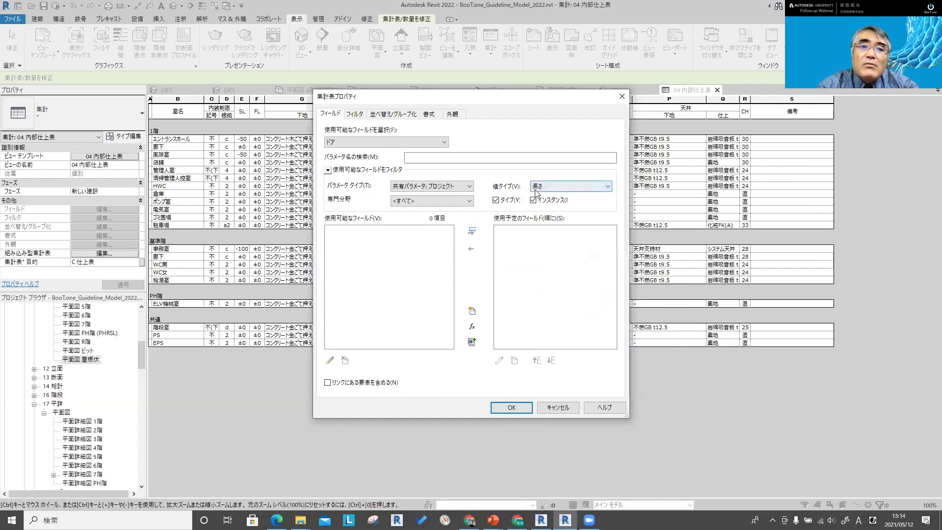
- Set parameter type to プロジェクト パラメータ and discipline to エネルギー, then exit the field settings
{"action": "left_click", "coordinate": [452, 187]}
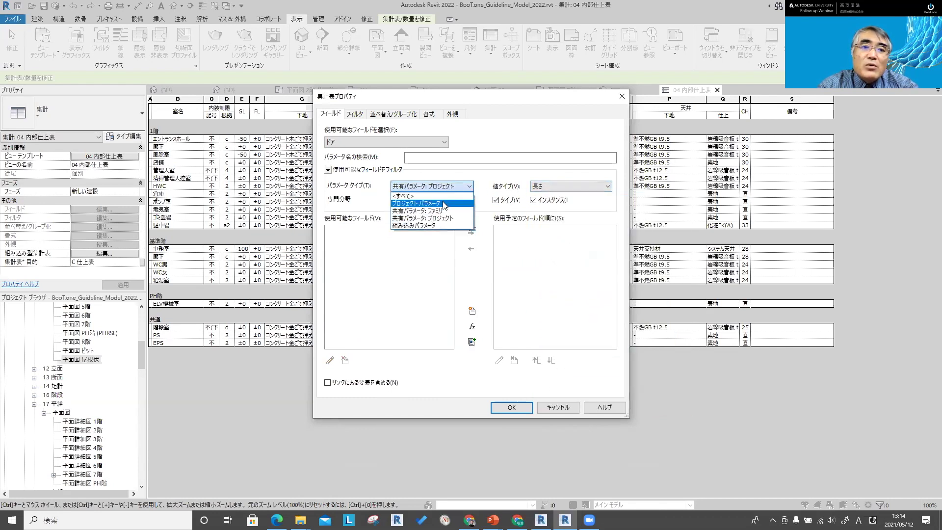
{"action": "left_click", "coordinate": [445, 203]}
{"action": "left_click", "coordinate": [413, 199]}
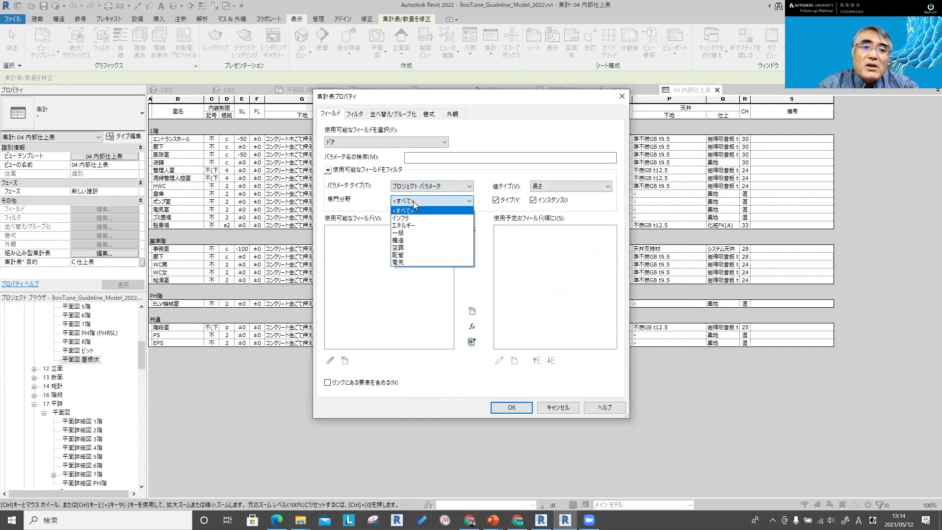
{"action": "left_click", "coordinate": [412, 227]}
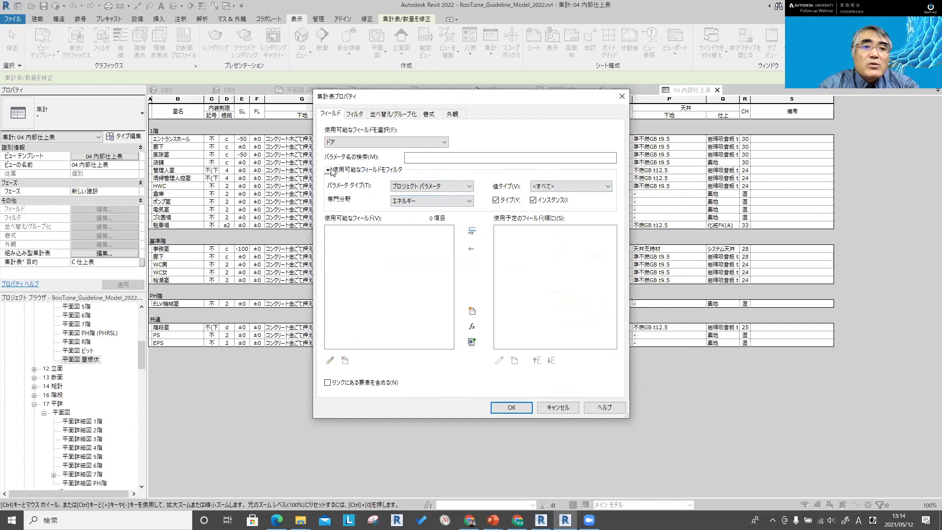
{"action": "key", "text": "Escape"}
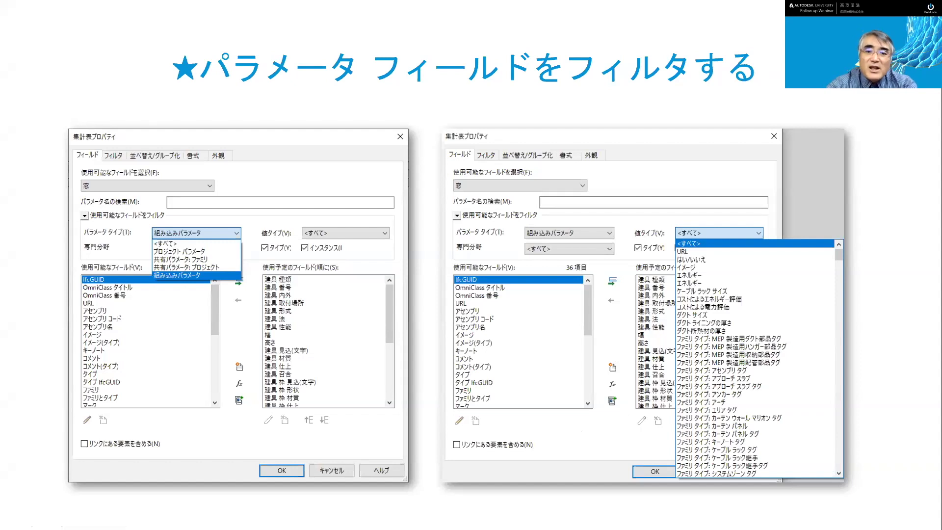
- Step forward and back a slide, then return to Revit's 04 内部仕上表 schedule
{"action": "key", "text": "Right"}
{"action": "key", "text": "Left"}
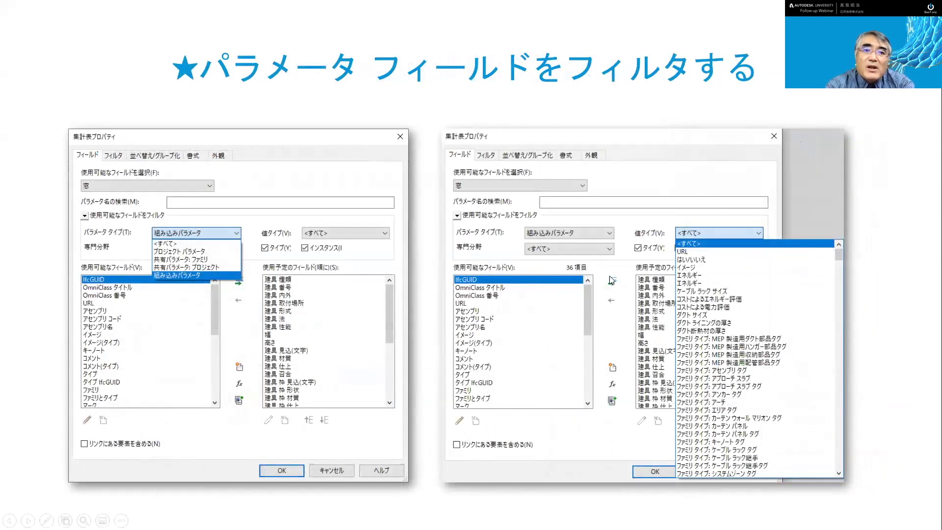
{"action": "key", "text": "alt+Tab"}
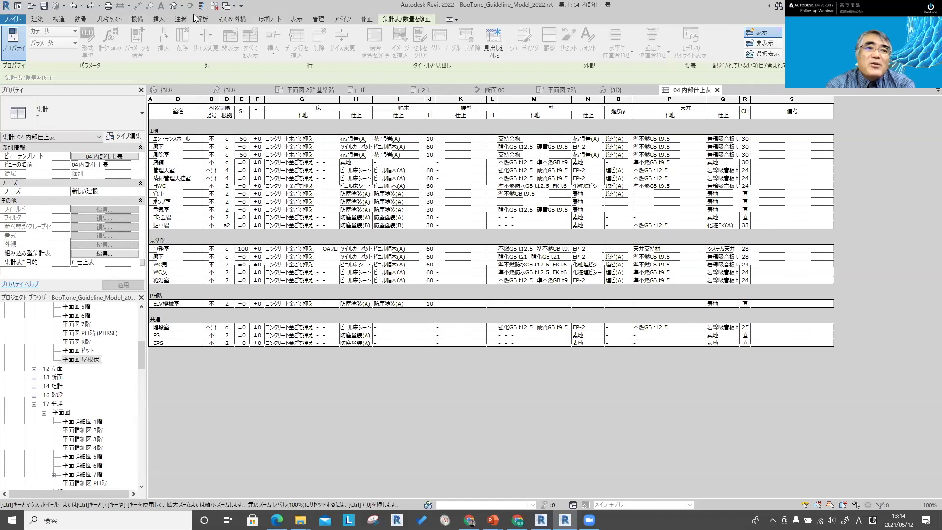
{"action": "left_click", "coordinate": [292, 20]}
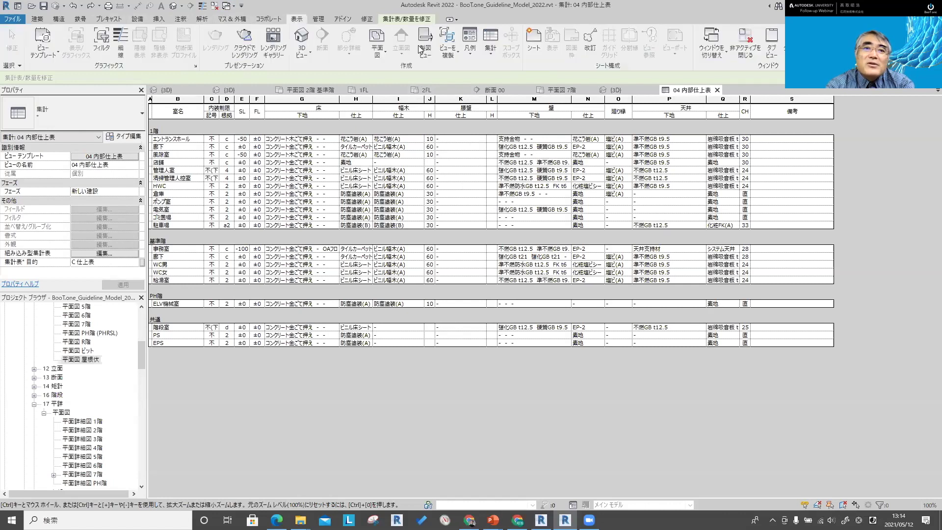
{"action": "left_click", "coordinate": [491, 55]}
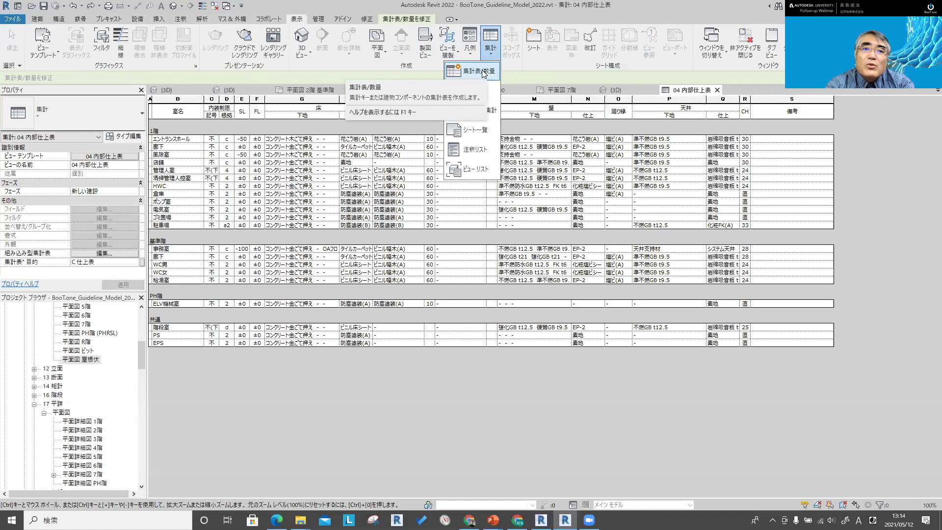
{"action": "left_click", "coordinate": [482, 69]}
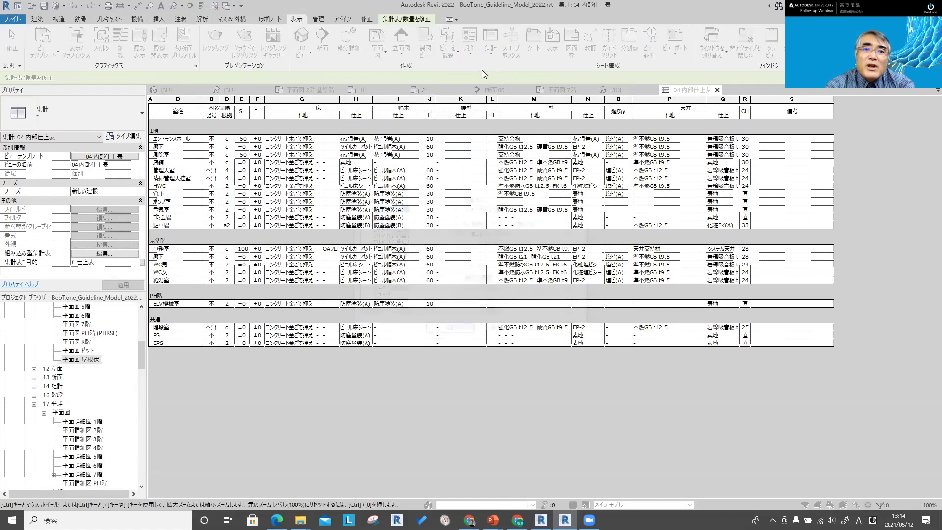
{"action": "mouse_move", "coordinate": [456, 224]}
{"action": "left_mouse_down"}
{"action": "mouse_move", "coordinate": [454, 251]}
{"action": "mouse_move", "coordinate": [453, 240]}
{"action": "left_mouse_up"}
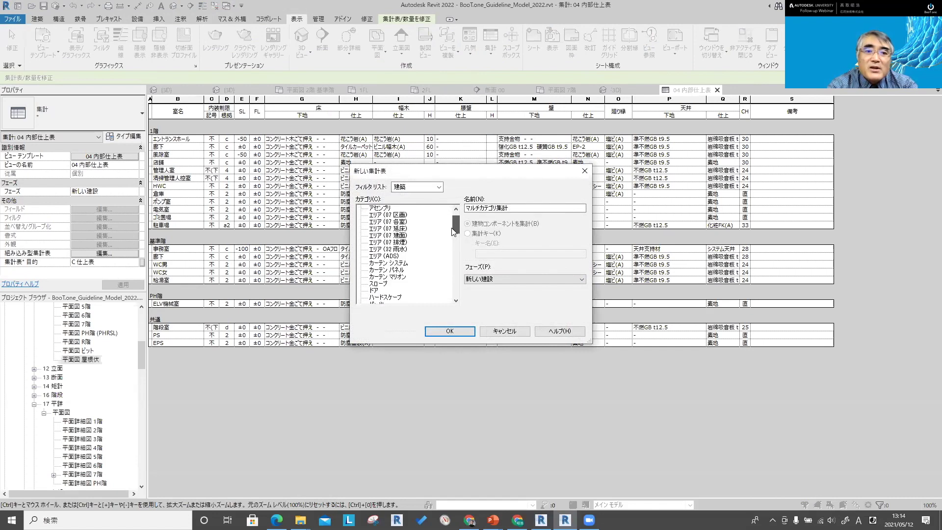
{"action": "left_click_drag", "start_coordinate": [451, 247], "coordinate": [450, 284]}
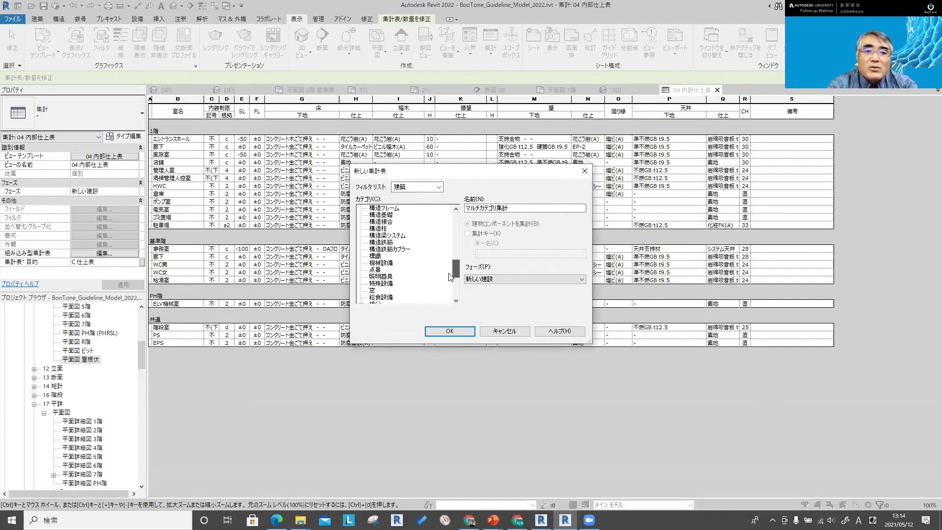
{"action": "scroll", "coordinate": [387, 279], "scroll_direction": "down", "scroll_amount": 1}
{"action": "scroll", "coordinate": [388, 280], "scroll_direction": "down", "scroll_amount": 1}
{"action": "left_click", "coordinate": [376, 284]}
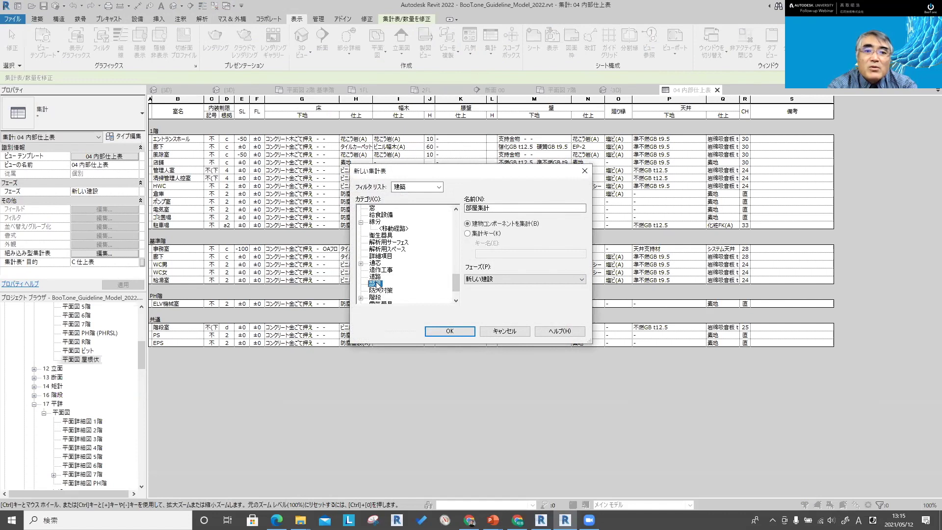
{"action": "left_click", "coordinate": [461, 329]}
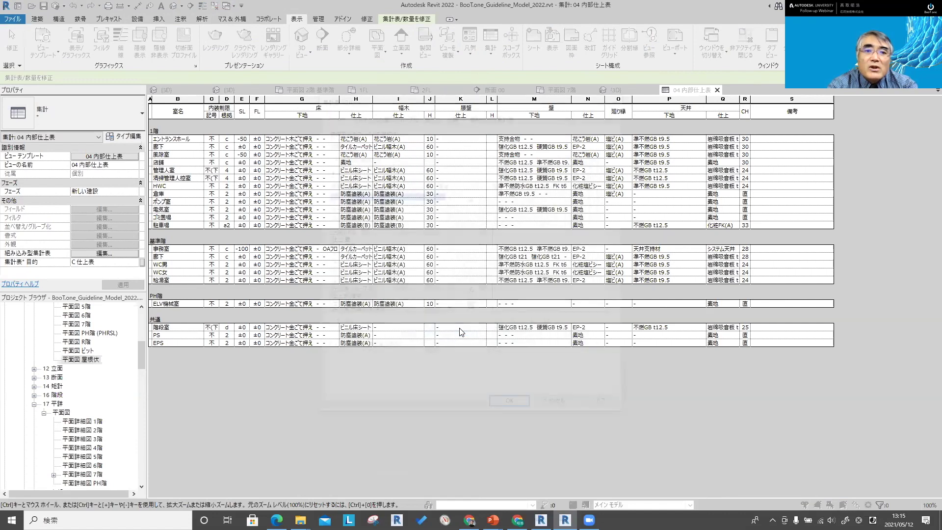
{"action": "mouse_move", "coordinate": [450, 206]}
{"action": "left_mouse_down"}
{"action": "mouse_move", "coordinate": [457, 308]}
{"action": "mouse_move", "coordinate": [450, 232]}
{"action": "left_mouse_up"}
{"action": "left_click", "coordinate": [343, 195]}
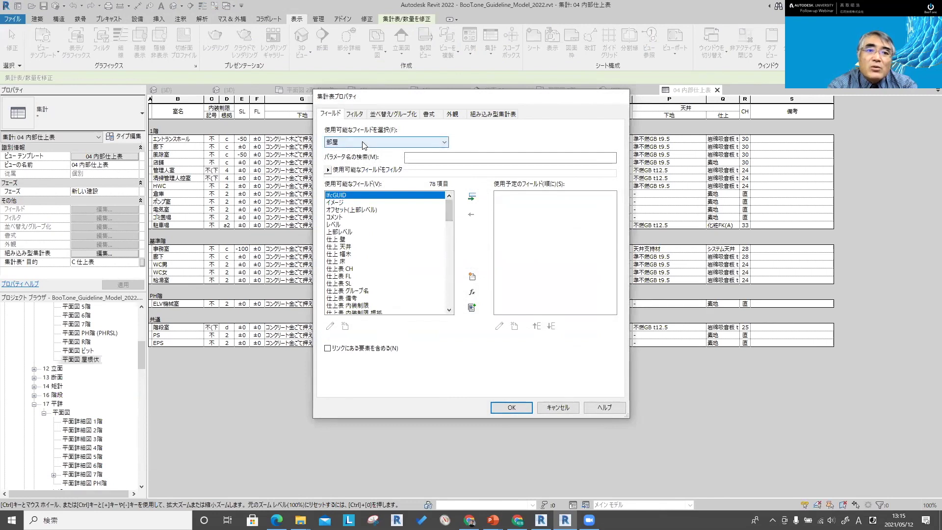
{"action": "key", "text": "Escape"}
{"action": "left_click", "coordinate": [316, 384]}
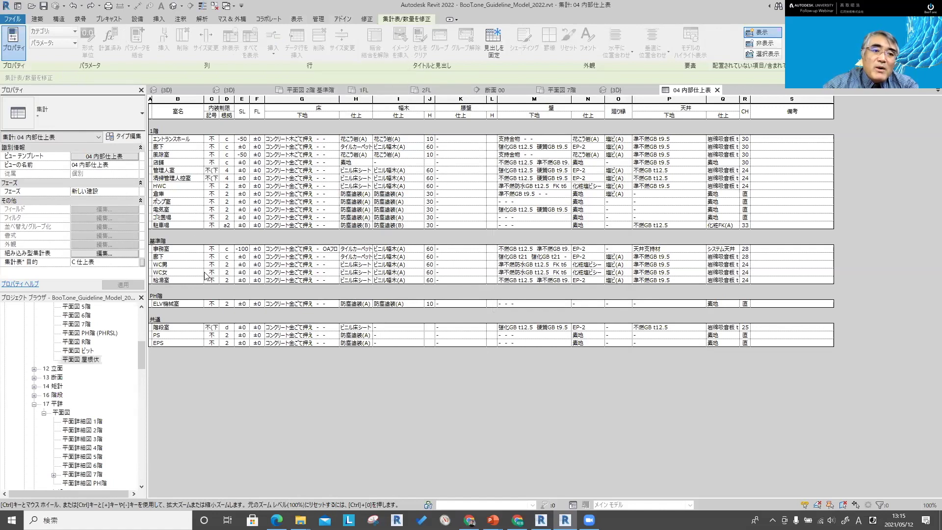
- Expand E 建具表 in the Project Browser and open the 22 建具表 窓 AW schedule
{"action": "left_click", "coordinate": [132, 155]}
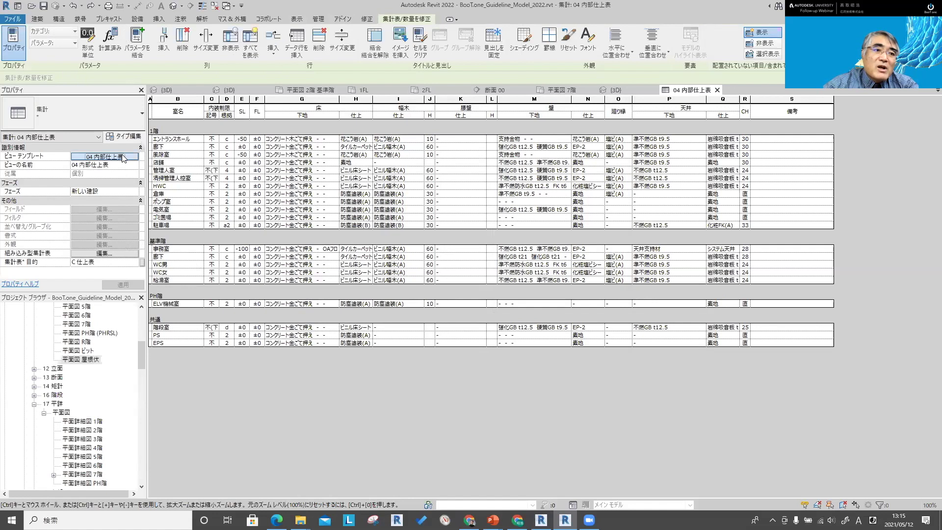
{"action": "key", "text": "Escape"}
{"action": "mouse_move", "coordinate": [142, 353]}
{"action": "left_mouse_down"}
{"action": "mouse_move", "coordinate": [145, 410]}
{"action": "mouse_move", "coordinate": [149, 398]}
{"action": "left_mouse_up"}
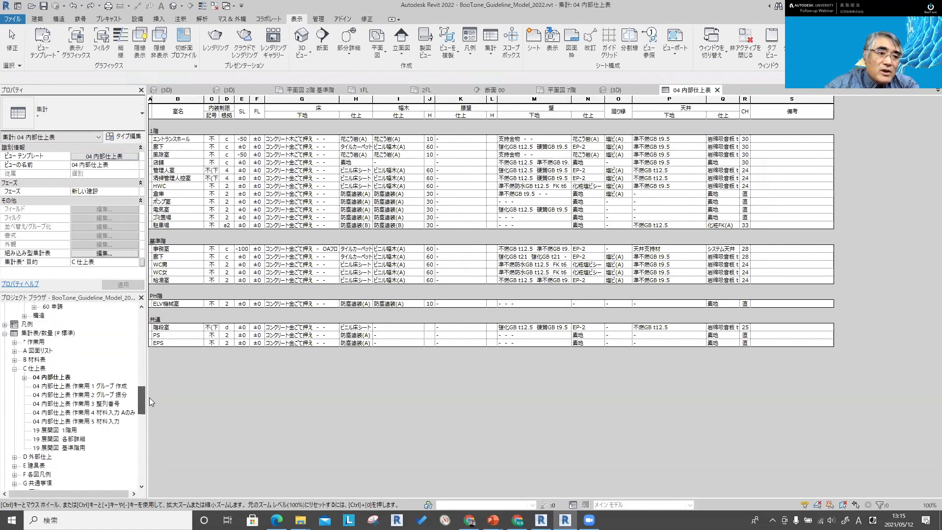
{"action": "scroll", "coordinate": [59, 439], "scroll_direction": "down", "scroll_amount": 1}
{"action": "double_click", "coordinate": [37, 440]}
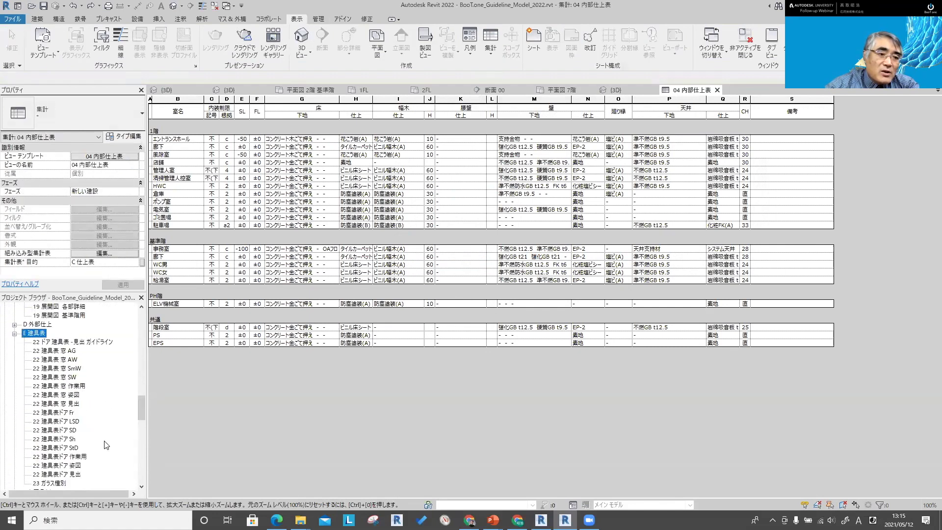
{"action": "double_click", "coordinate": [65, 360]}
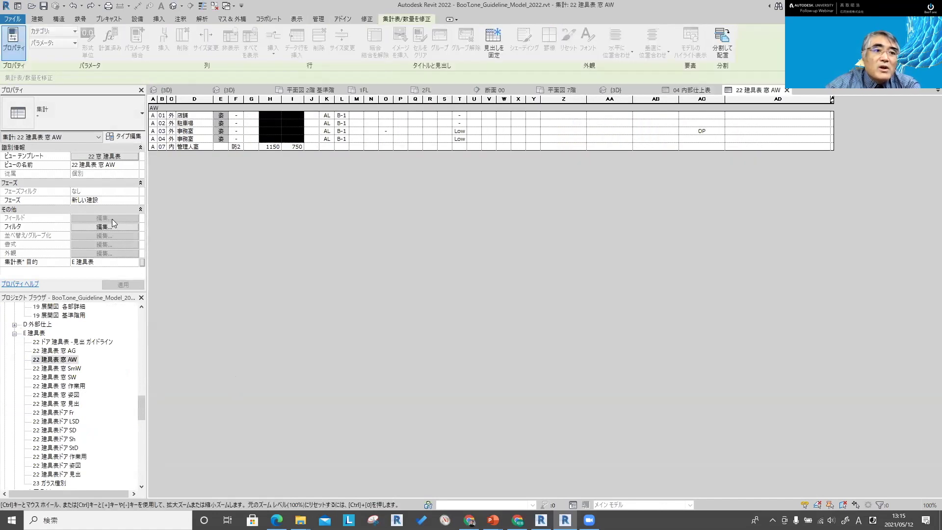
- Open the view template's schedule filter settings and view the available filter fields
{"action": "left_click", "coordinate": [123, 156]}
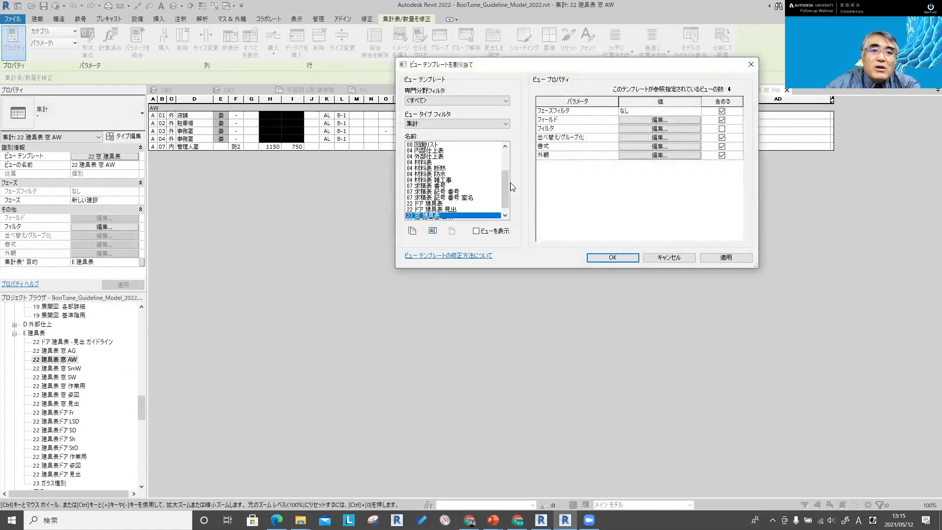
{"action": "left_click", "coordinate": [641, 128]}
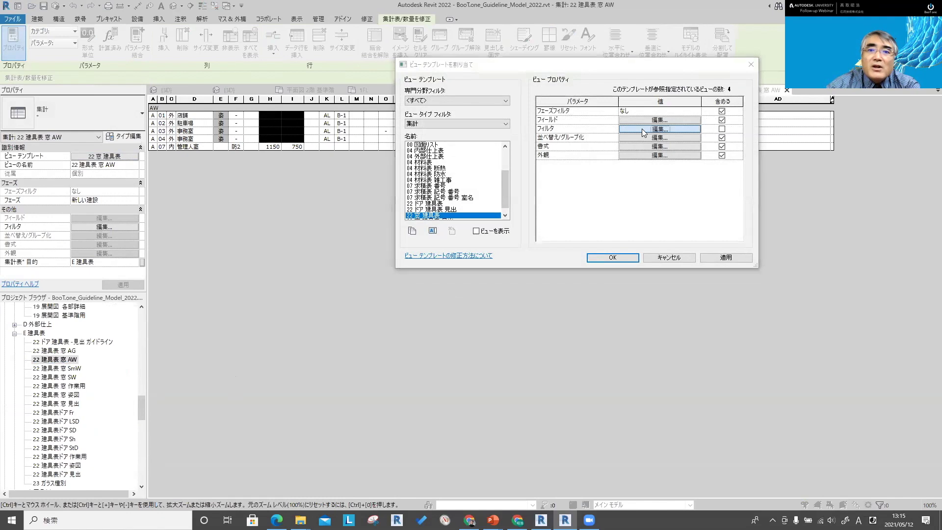
{"action": "left_click", "coordinate": [506, 42]}
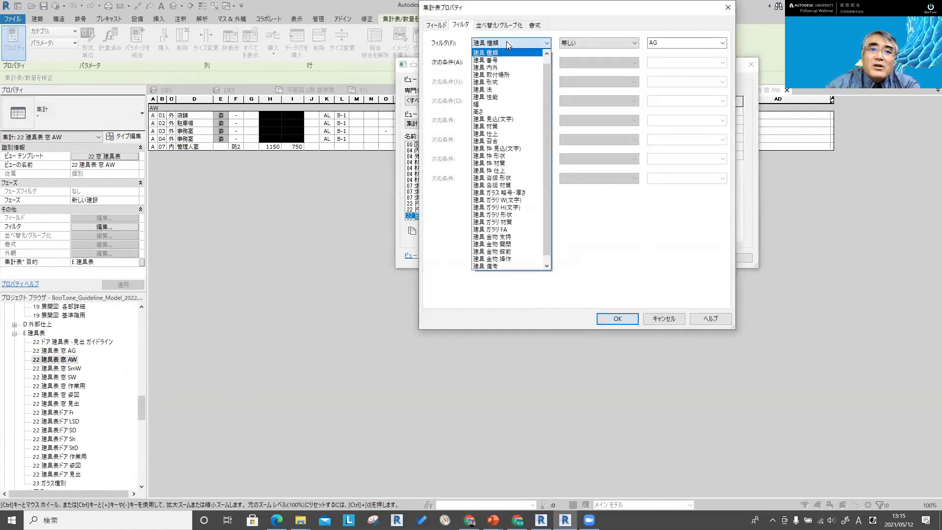
{"action": "left_click", "coordinate": [507, 41]}
- Add the ファミリ field to the schedule's fields
{"action": "left_click", "coordinate": [438, 26]}
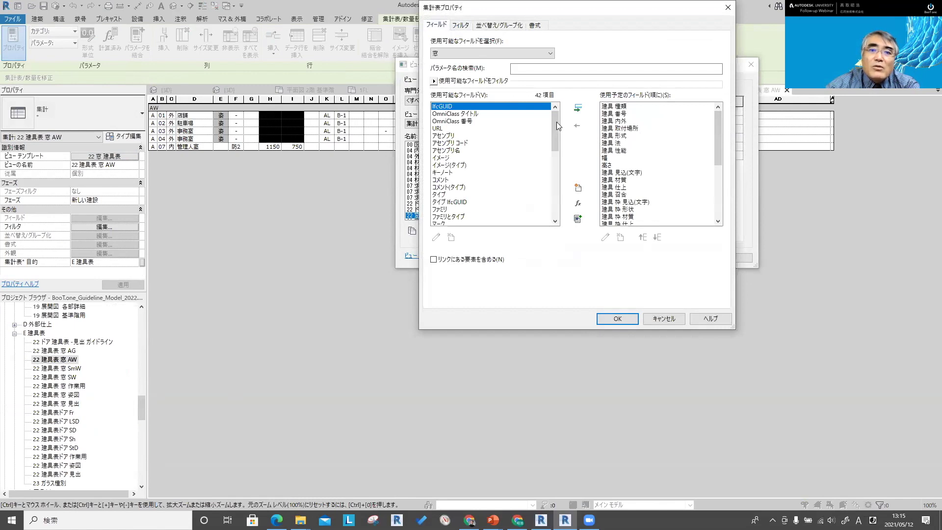
{"action": "left_click_drag", "start_coordinate": [556, 122], "coordinate": [562, 158]}
{"action": "left_click", "coordinate": [448, 121]}
{"action": "key", "text": "Up"}
{"action": "key", "text": "Up"}
{"action": "key", "text": "Up"}
{"action": "left_click", "coordinate": [447, 121]}
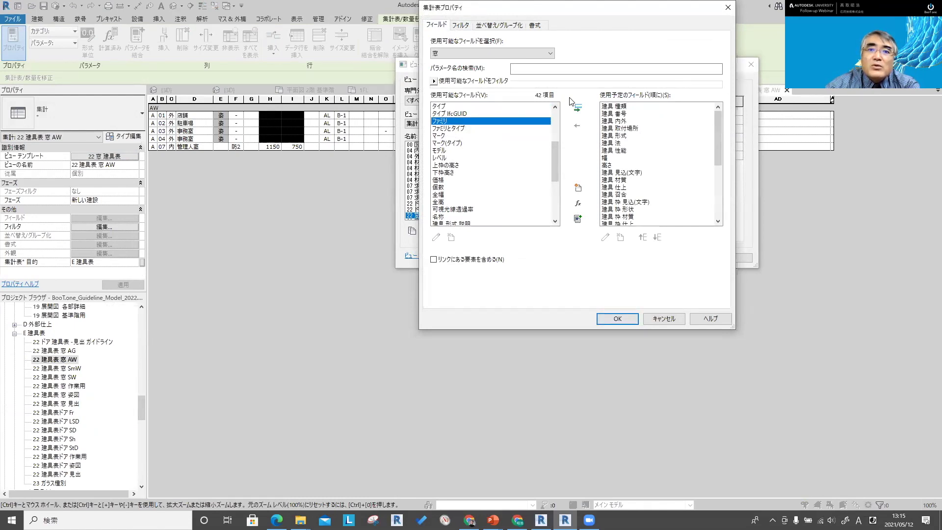
{"action": "left_click", "coordinate": [578, 108]}
{"action": "left_click_drag", "start_coordinate": [717, 208], "coordinate": [718, 214]}
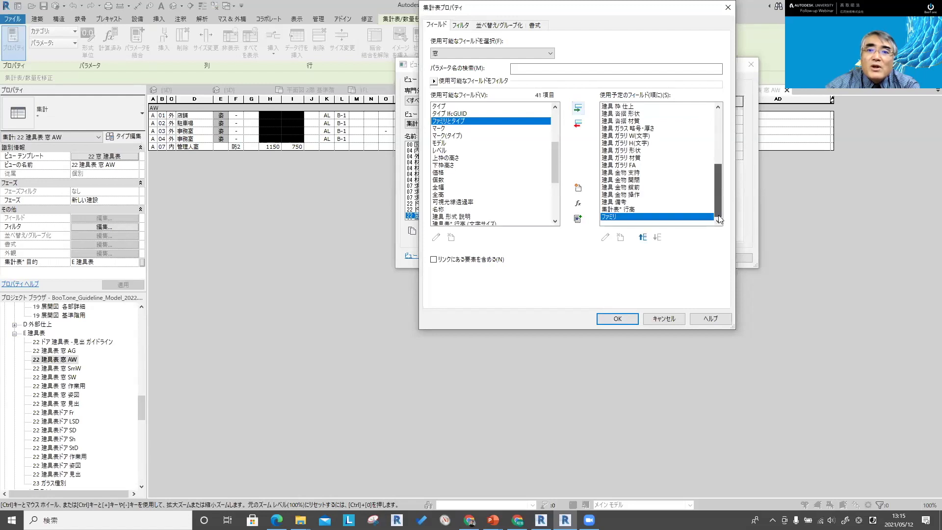
- Check the second filter condition's choices, close the dialogs, and return to PowerPoint
{"action": "left_click", "coordinate": [461, 25]}
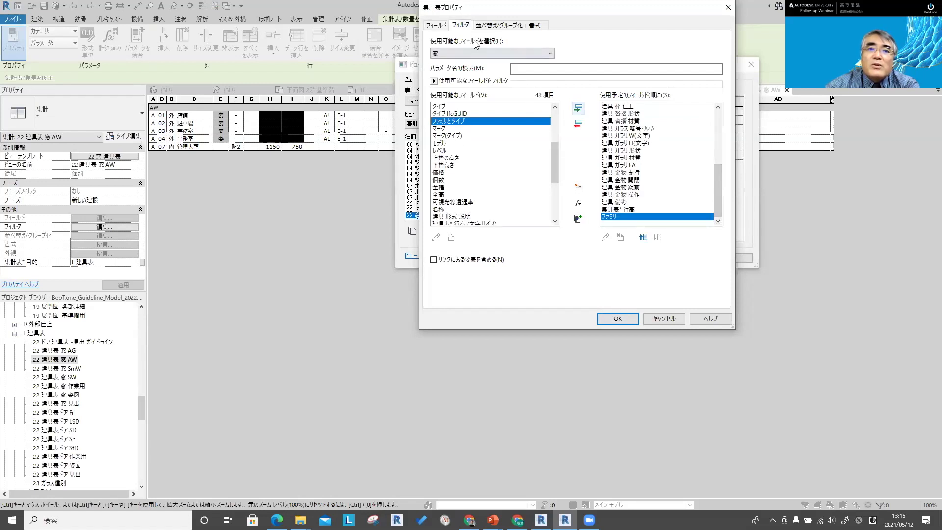
{"action": "left_click", "coordinate": [504, 62]}
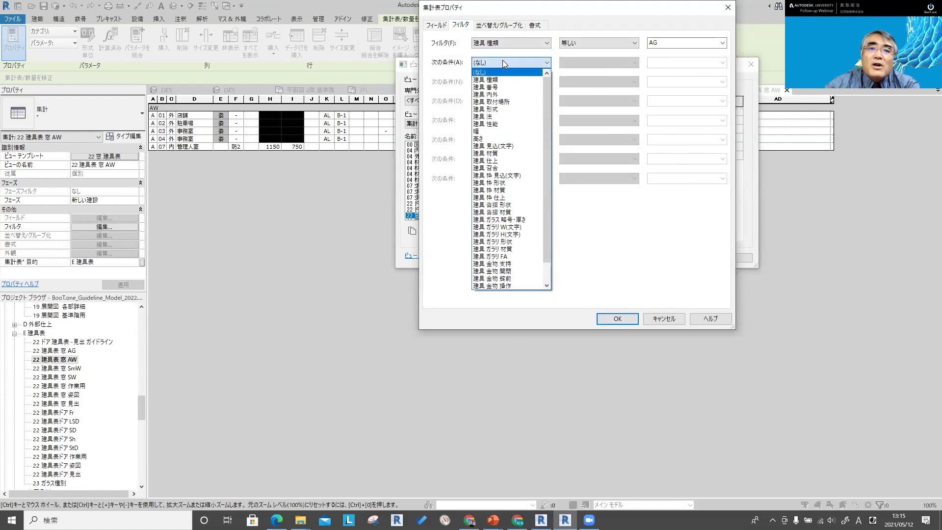
{"action": "left_click_drag", "start_coordinate": [547, 106], "coordinate": [548, 127]}
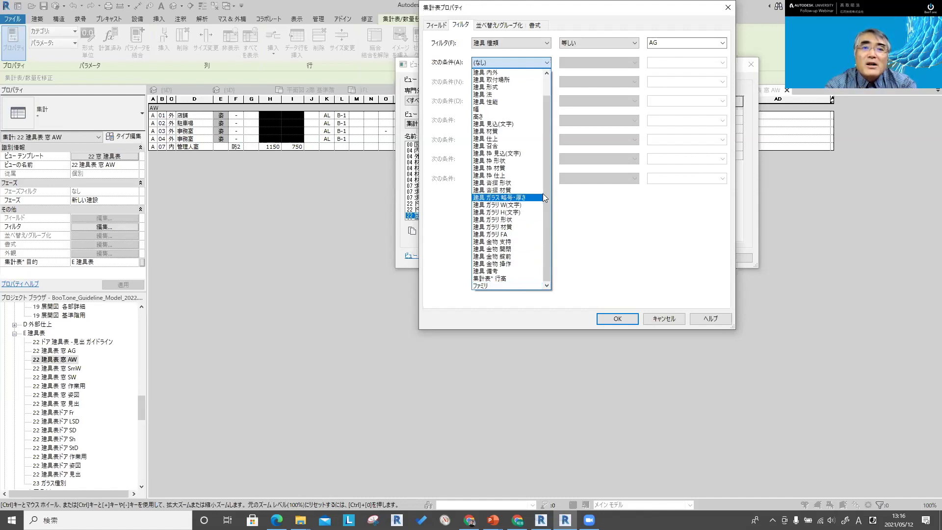
{"action": "key", "text": "Escape"}
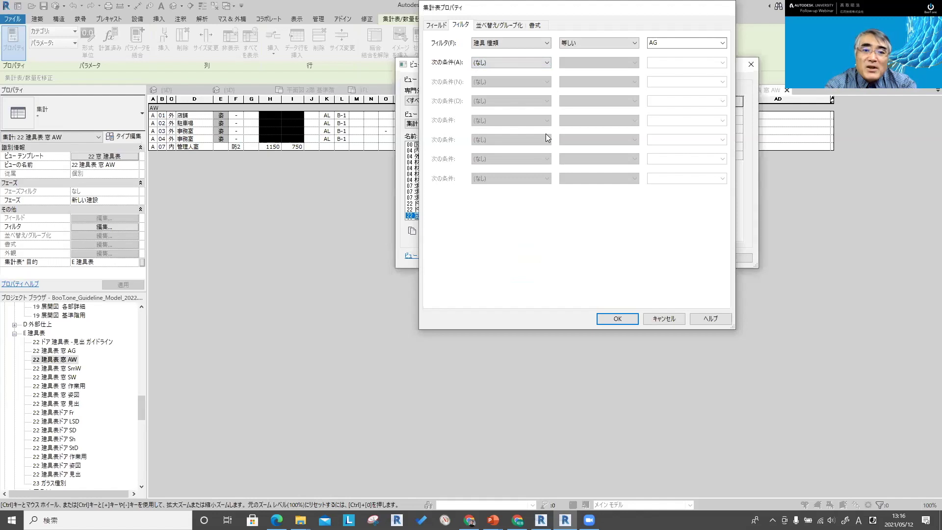
{"action": "key", "text": "Escape"}
{"action": "key", "text": "alt+Tab"}
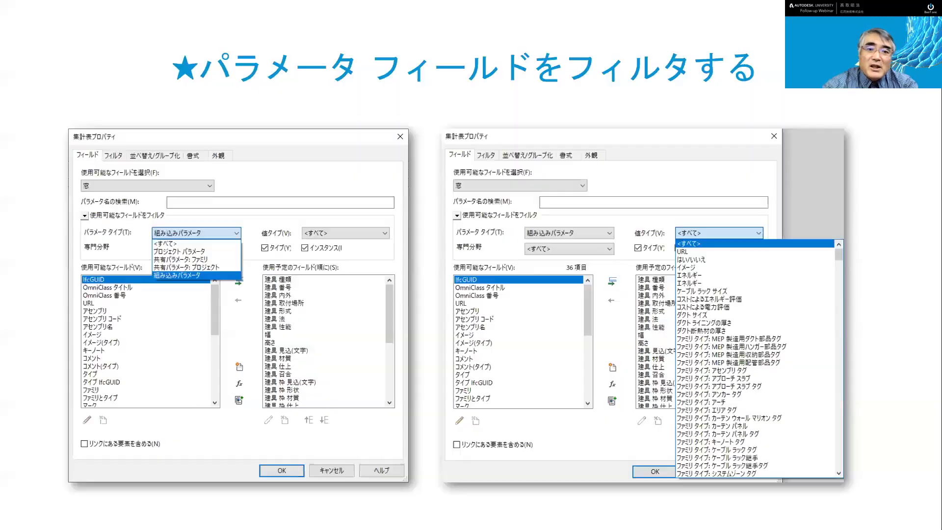
- Advance to the ★複数の値の表示 slide, briefly overshooting to the prefix/suffix slide
{"action": "key", "text": "Right"}
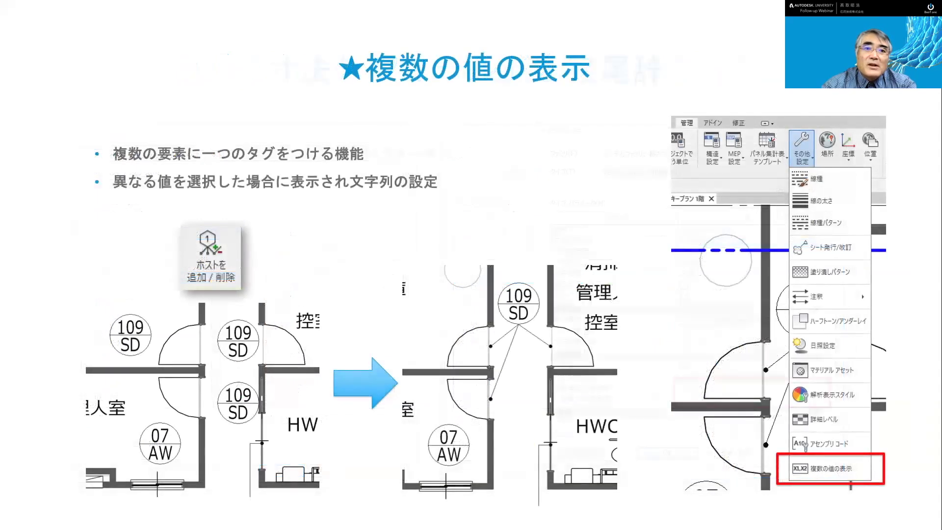
{"action": "key", "text": "Right"}
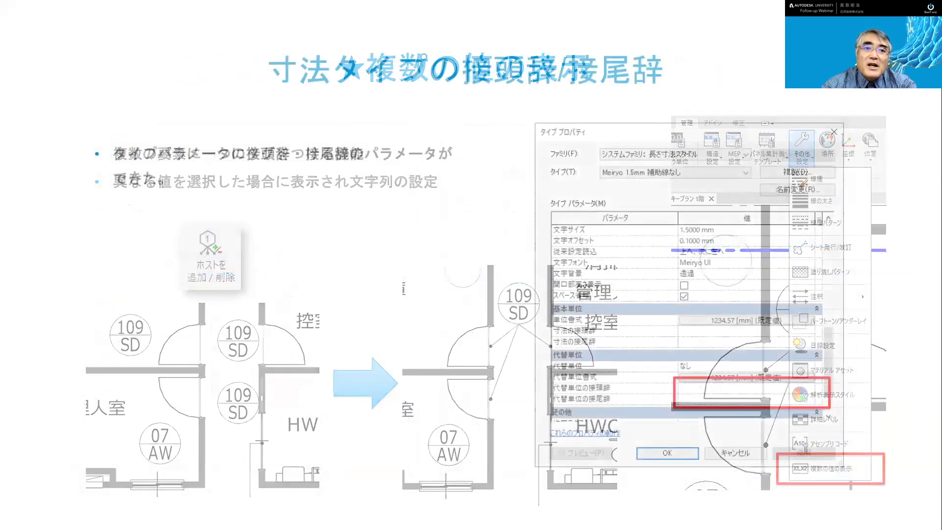
{"action": "key", "text": "Left"}
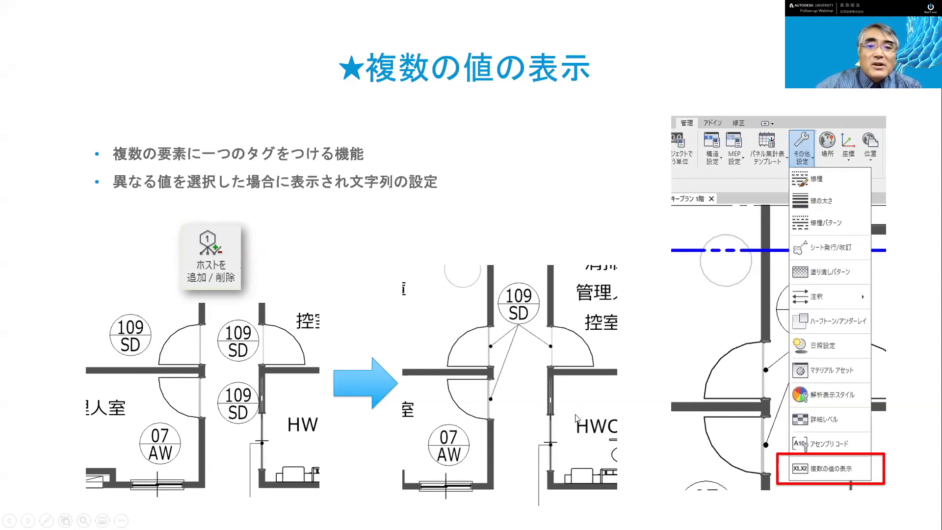
- Open the 建具キープラン 1階 plan from the 22 建具 view group
{"action": "key", "text": "alt+Tab"}
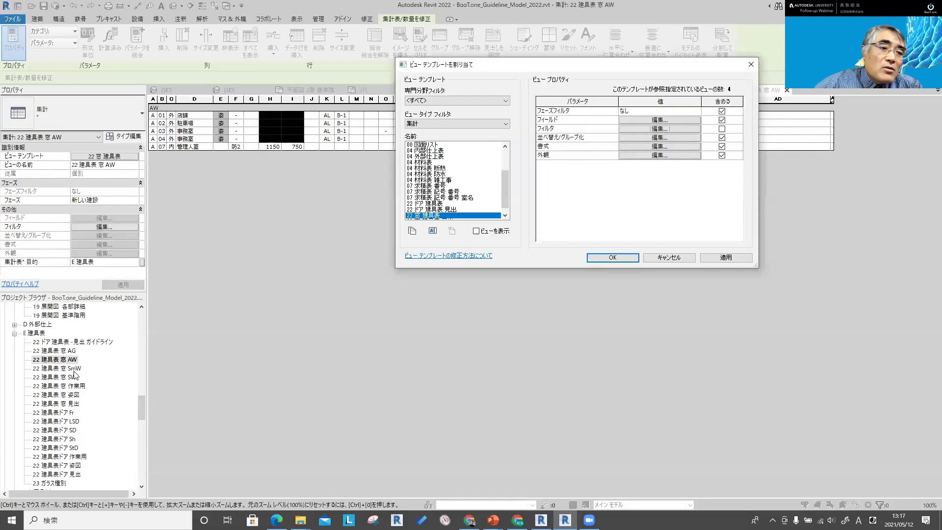
{"action": "key", "text": "Escape"}
{"action": "left_click_drag", "start_coordinate": [143, 400], "coordinate": [146, 331]}
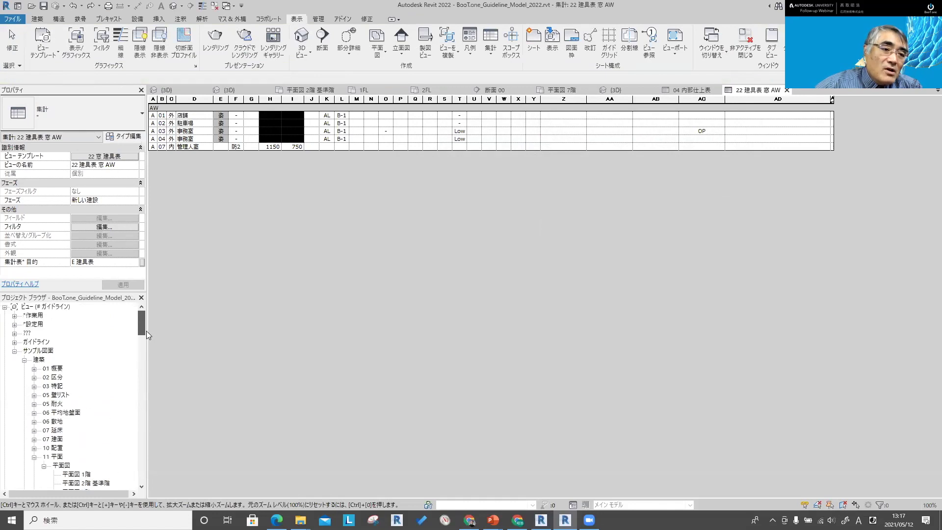
{"action": "left_click", "coordinate": [34, 351]}
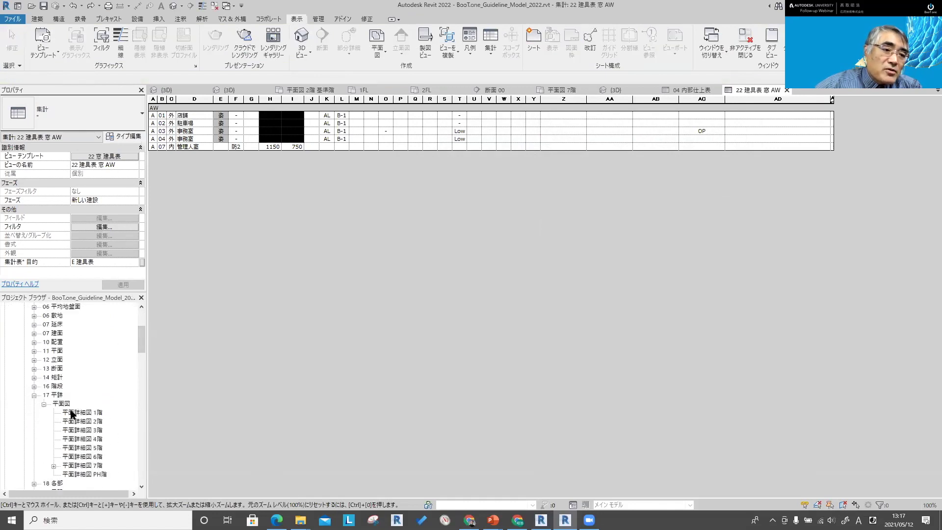
{"action": "scroll", "coordinate": [72, 414], "scroll_direction": "down", "scroll_amount": 3}
{"action": "scroll", "coordinate": [61, 429], "scroll_direction": "down", "scroll_amount": 1}
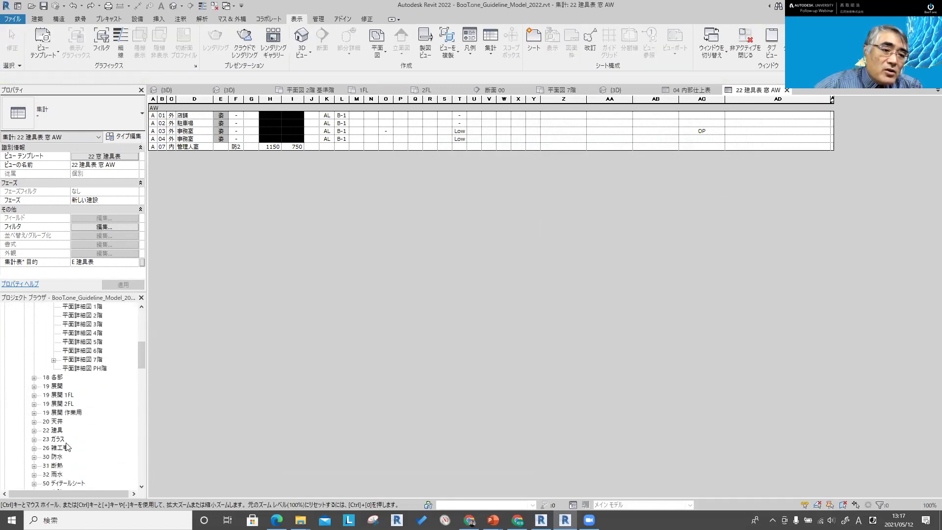
{"action": "double_click", "coordinate": [58, 431]}
{"action": "double_click", "coordinate": [61, 439]}
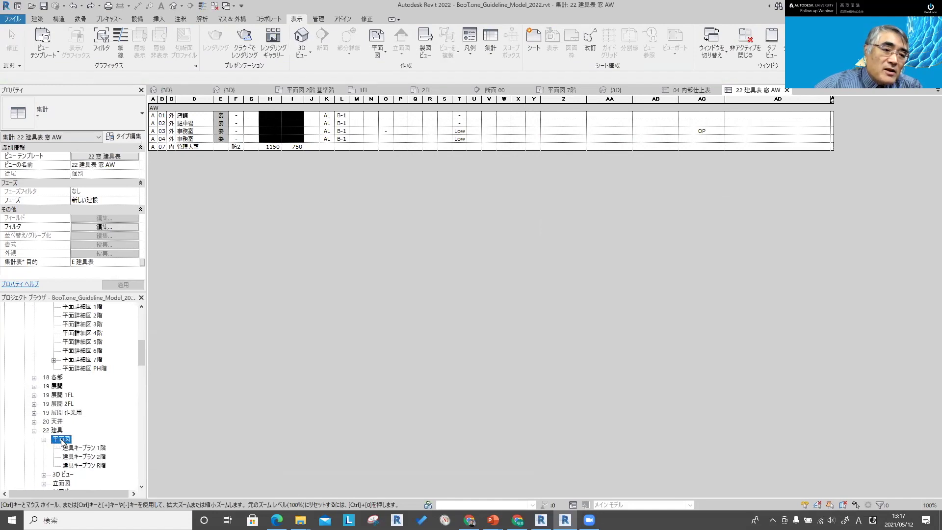
{"action": "left_click", "coordinate": [92, 448]}
{"action": "double_click", "coordinate": [91, 449]}
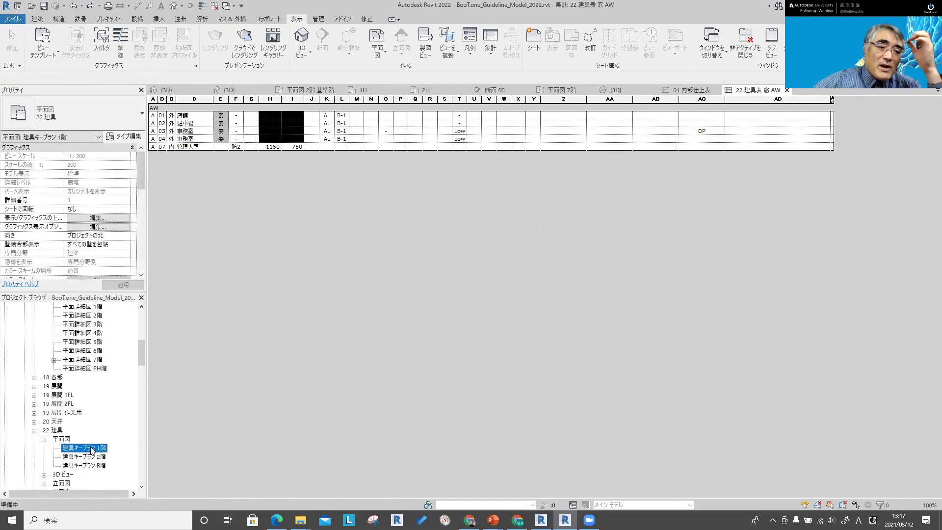
{"action": "scroll", "coordinate": [401, 191], "scroll_direction": "up", "scroll_amount": 2}
{"action": "scroll", "coordinate": [407, 206], "scroll_direction": "up", "scroll_amount": 3}
{"action": "scroll", "coordinate": [422, 245], "scroll_direction": "up", "scroll_amount": 2}
{"action": "scroll", "coordinate": [432, 270], "scroll_direction": "up", "scroll_amount": 2}
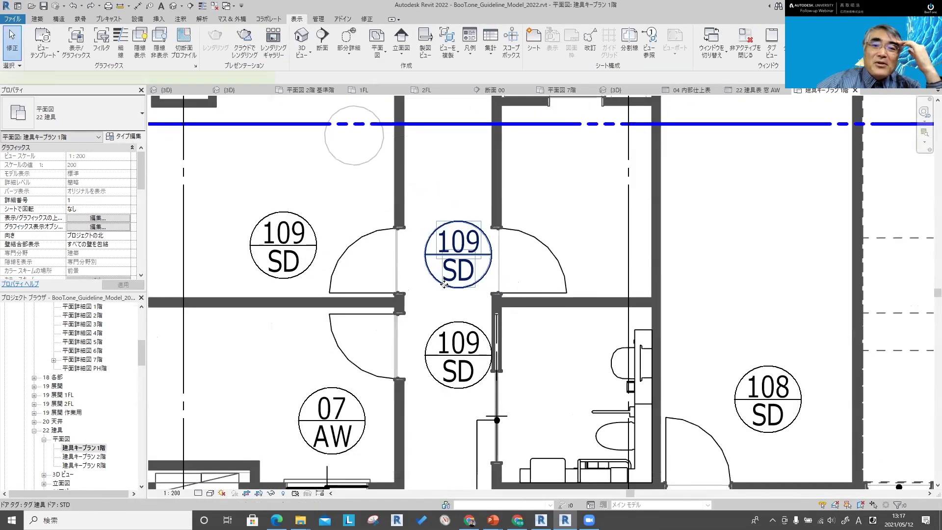
- Move the 109 SD tag up, add two more doors as hosts, and show leader lines
{"action": "left_click", "coordinate": [444, 284]}
{"action": "left_click_drag", "start_coordinate": [458, 290], "coordinate": [440, 226]}
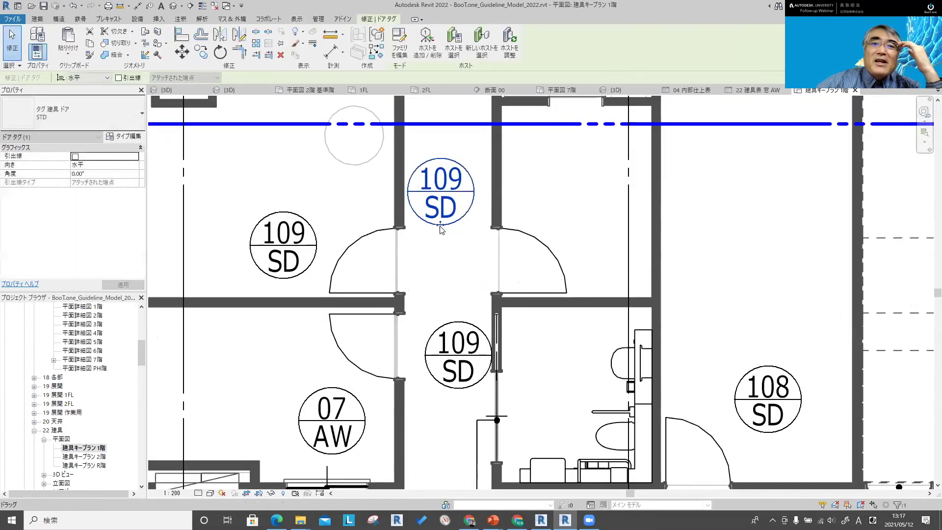
{"action": "left_click", "coordinate": [425, 51]}
{"action": "left_click", "coordinate": [402, 325]}
{"action": "left_click", "coordinate": [374, 242]}
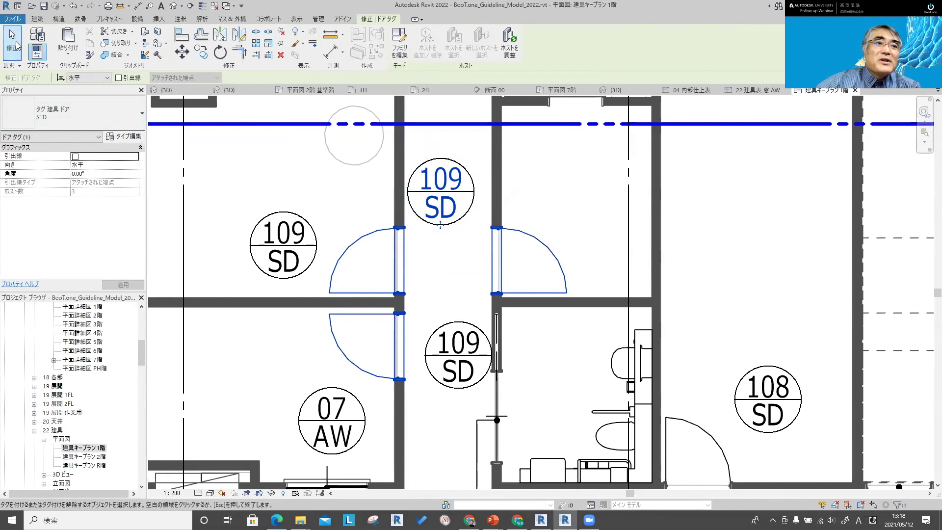
{"action": "left_click", "coordinate": [12, 41]}
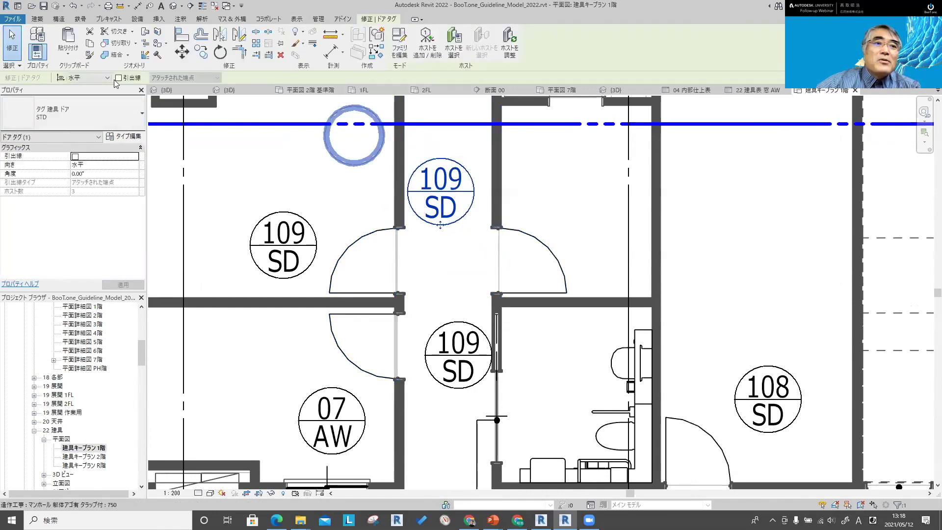
{"action": "left_click", "coordinate": [118, 78]}
{"action": "key", "text": "Escape"}
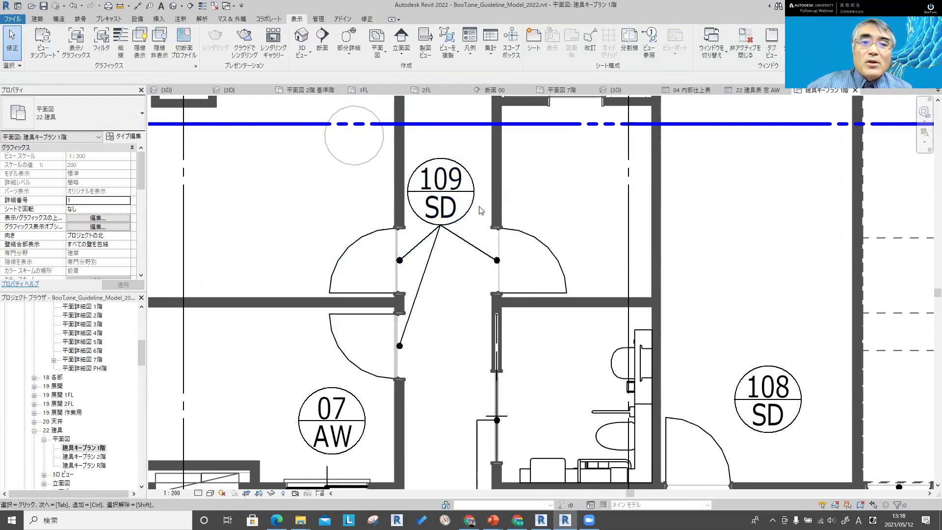
- Add the door below as a fourth host of the 109 SD tag
{"action": "left_click", "coordinate": [471, 185]}
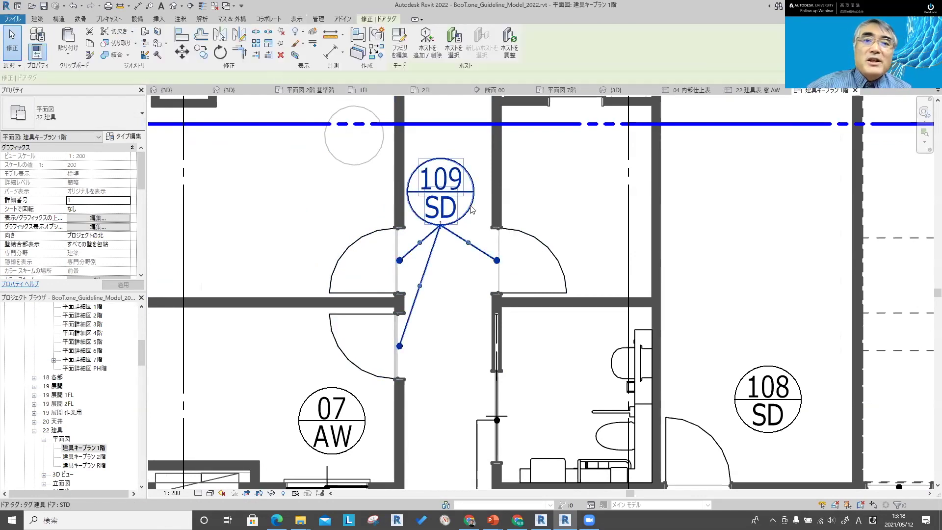
{"action": "left_click", "coordinate": [421, 41]}
{"action": "middle_click_drag", "start_coordinate": [358, 452], "coordinate": [362, 392]}
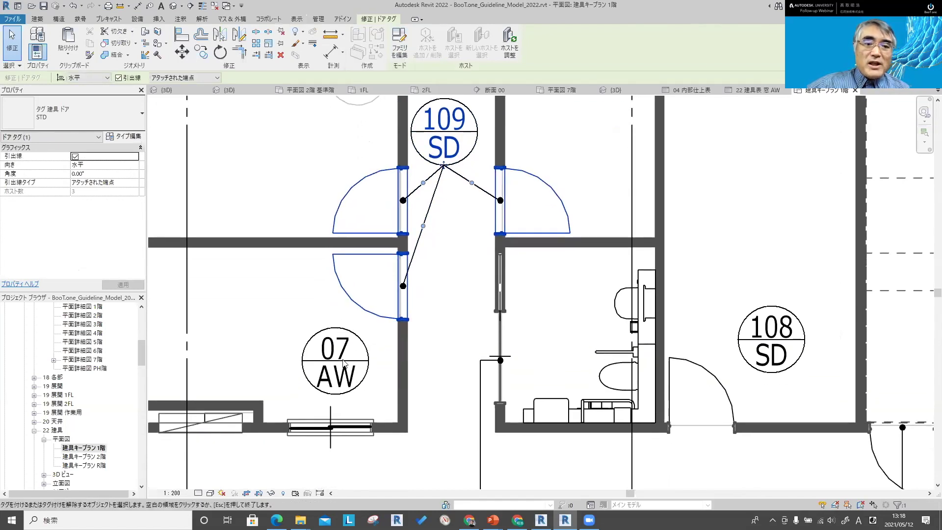
{"action": "scroll", "coordinate": [456, 391], "scroll_direction": "down", "scroll_amount": 2}
{"action": "middle_click_drag", "start_coordinate": [457, 392], "coordinate": [431, 383]}
{"action": "middle_click_drag", "start_coordinate": [429, 200], "coordinate": [464, 367]}
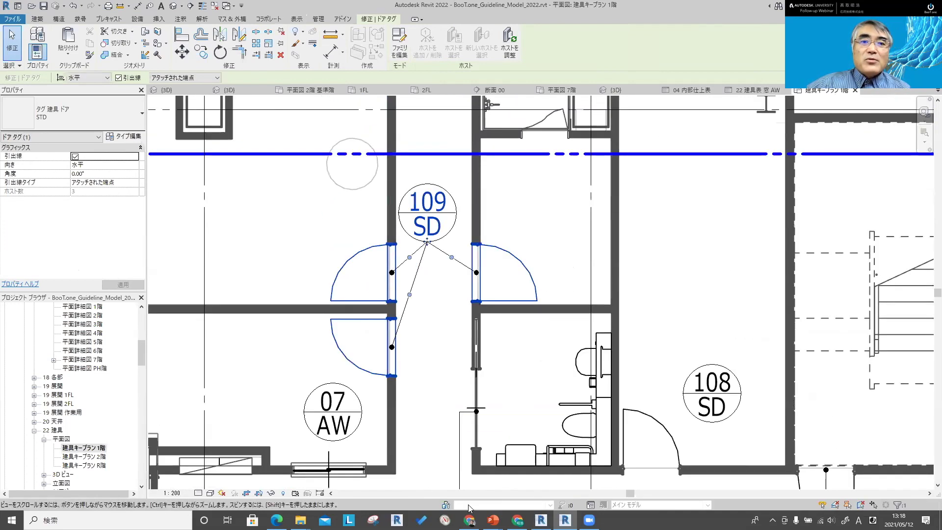
{"action": "left_click", "coordinate": [485, 430]}
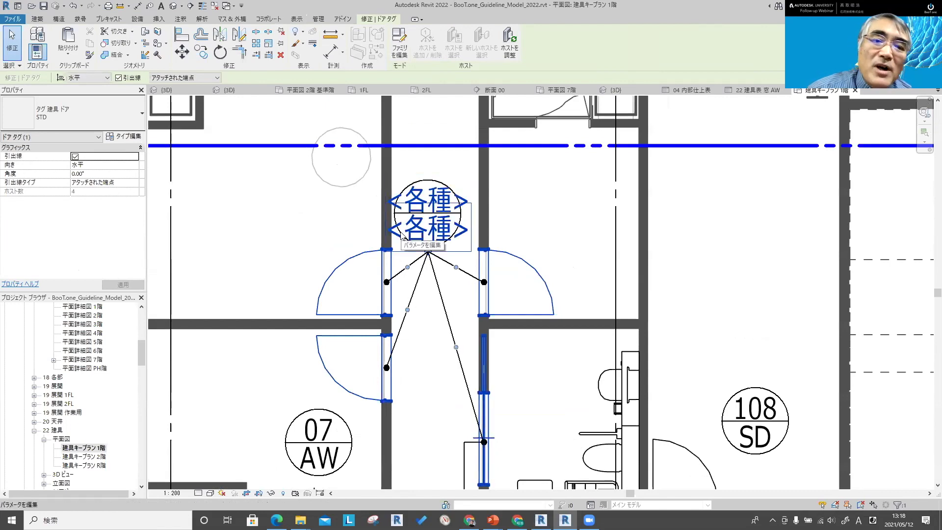
{"action": "left_click", "coordinate": [425, 366]}
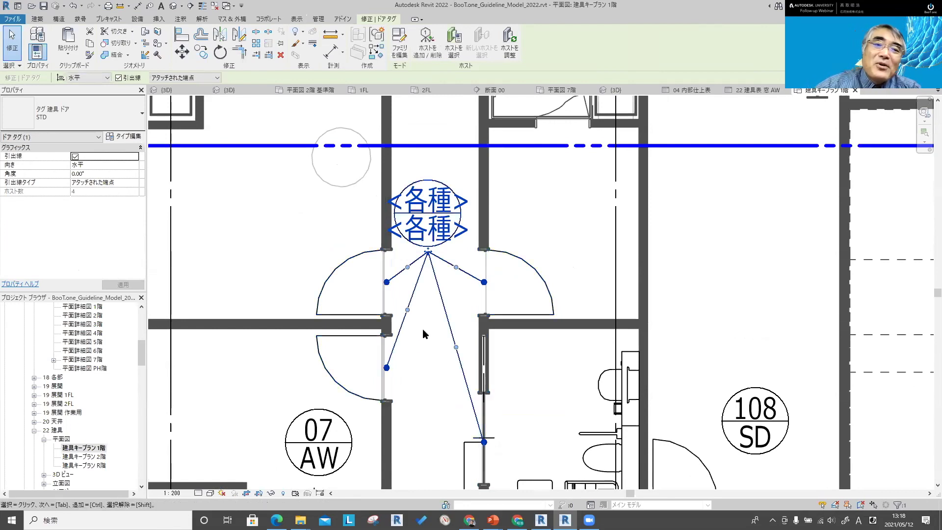
- Set 複数の値の表示 to カスタム テキスト with '*' as the text
{"action": "left_click", "coordinate": [318, 19]}
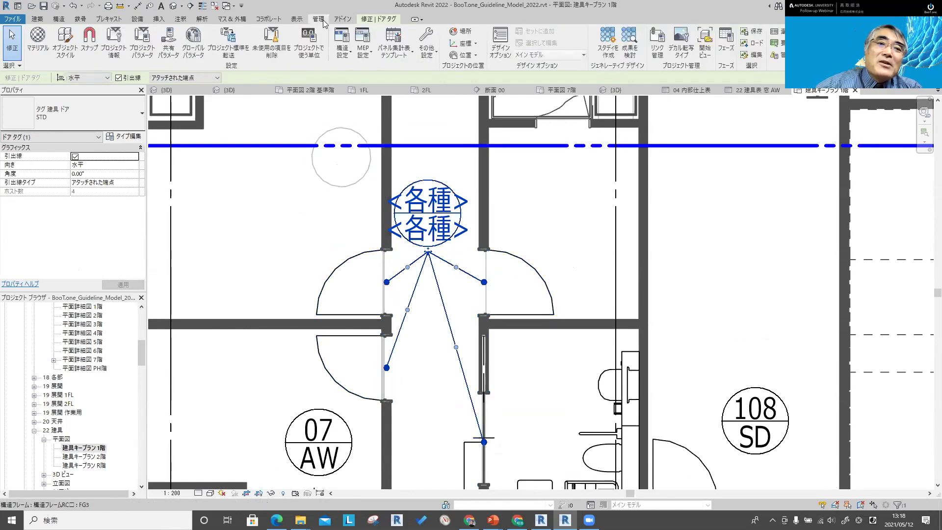
{"action": "left_click", "coordinate": [432, 49]}
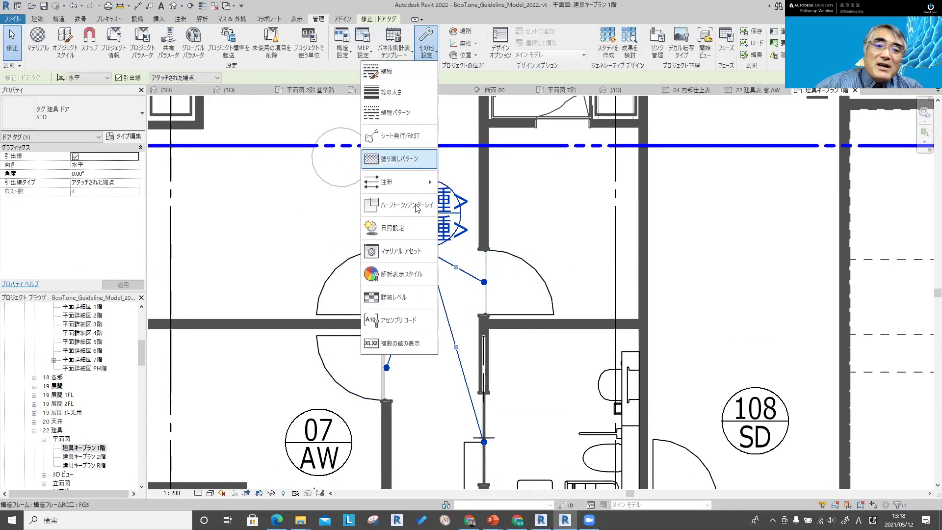
{"action": "left_click", "coordinate": [404, 343]}
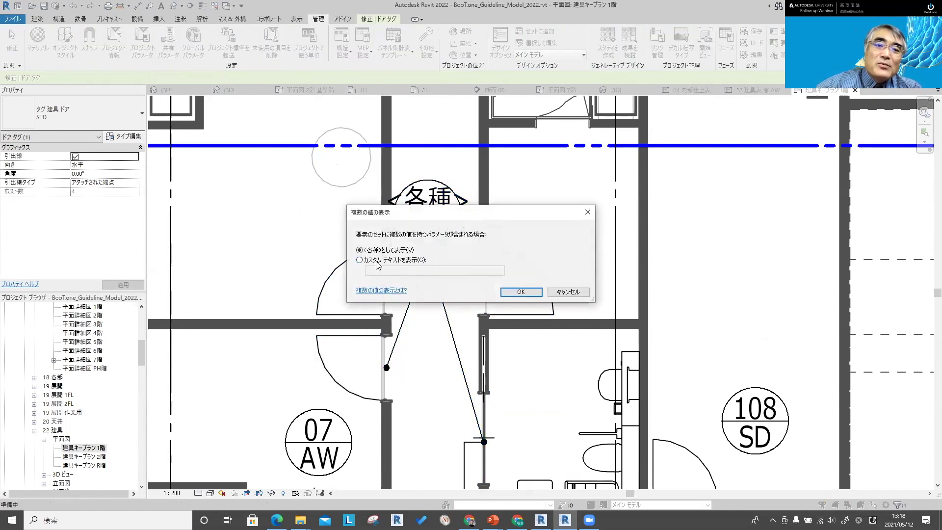
{"action": "left_click", "coordinate": [381, 261]}
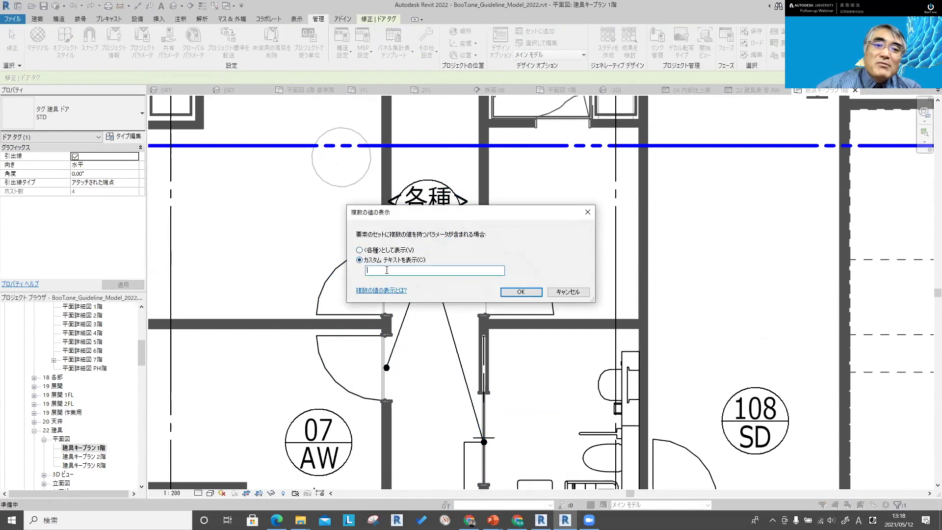
{"action": "key", "text": "Zenkaku_Hankaku"}
{"action": "type", "text": "いろり"}
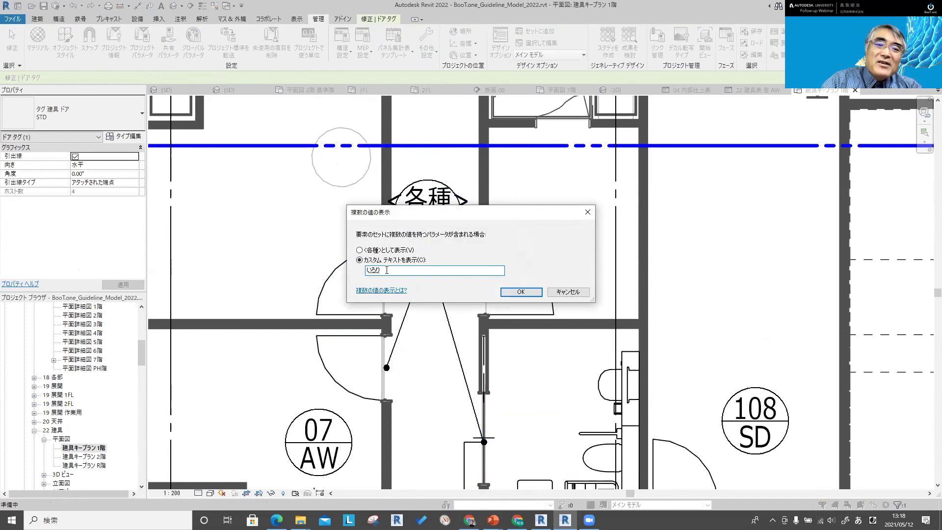
{"action": "key", "text": "Zenkaku_Hankaku"}
{"action": "type", "text": "*"}
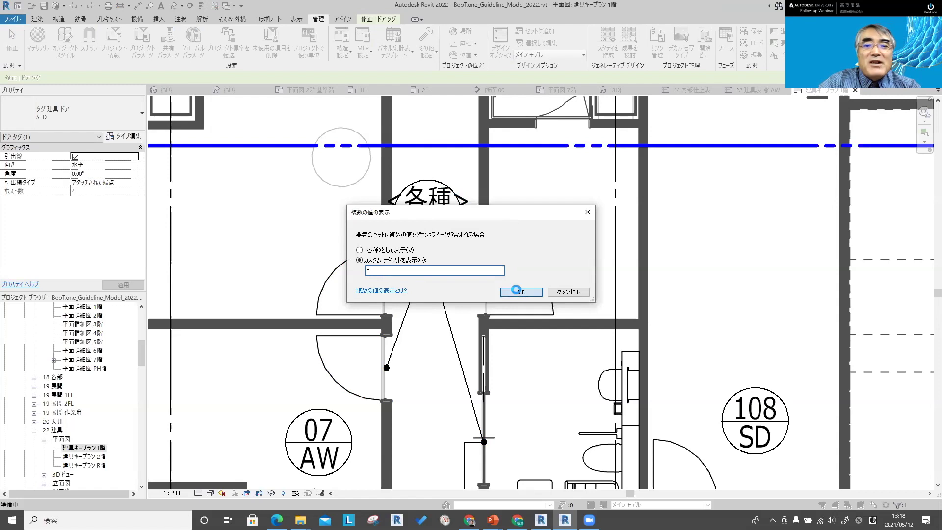
{"action": "left_click", "coordinate": [516, 291]}
{"action": "left_click", "coordinate": [467, 238]}
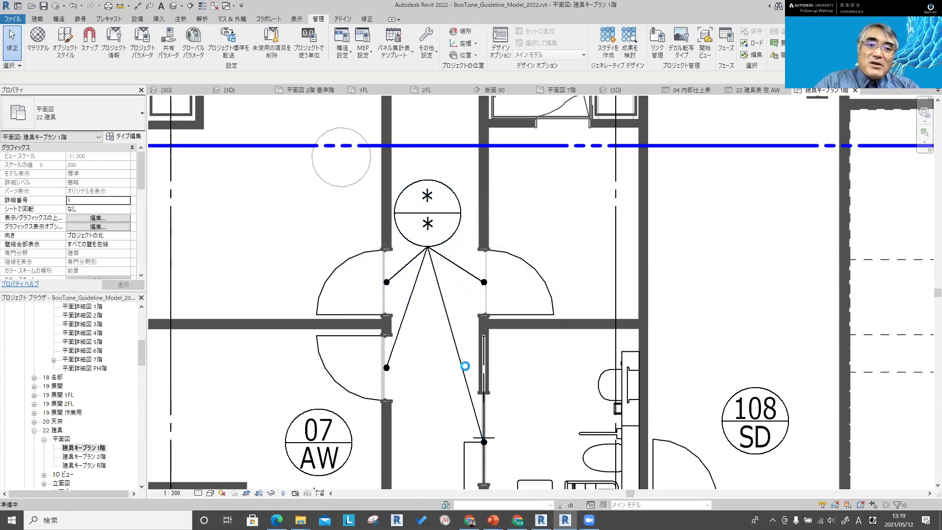
- Reopen the multiple-values display setting and cancel it unchanged
{"action": "left_click", "coordinate": [435, 57]}
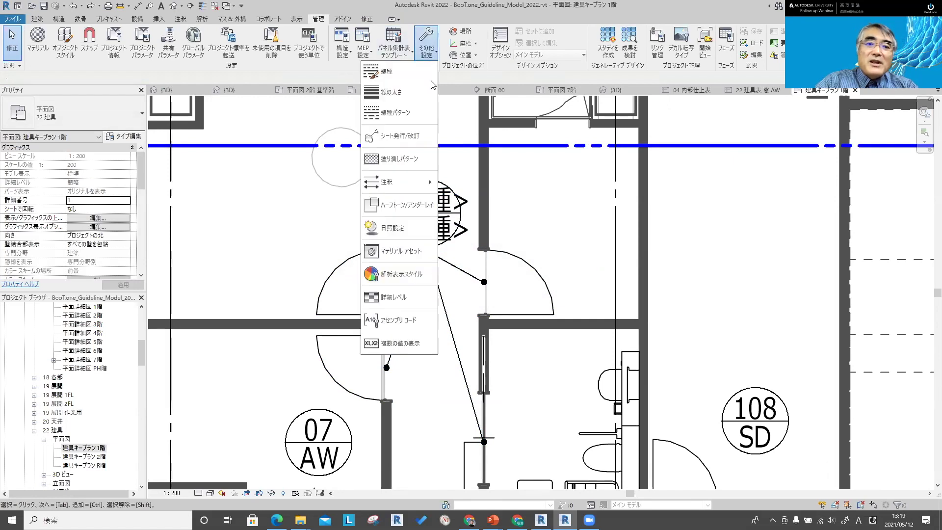
{"action": "left_click", "coordinate": [406, 352]}
{"action": "left_click", "coordinate": [377, 263]}
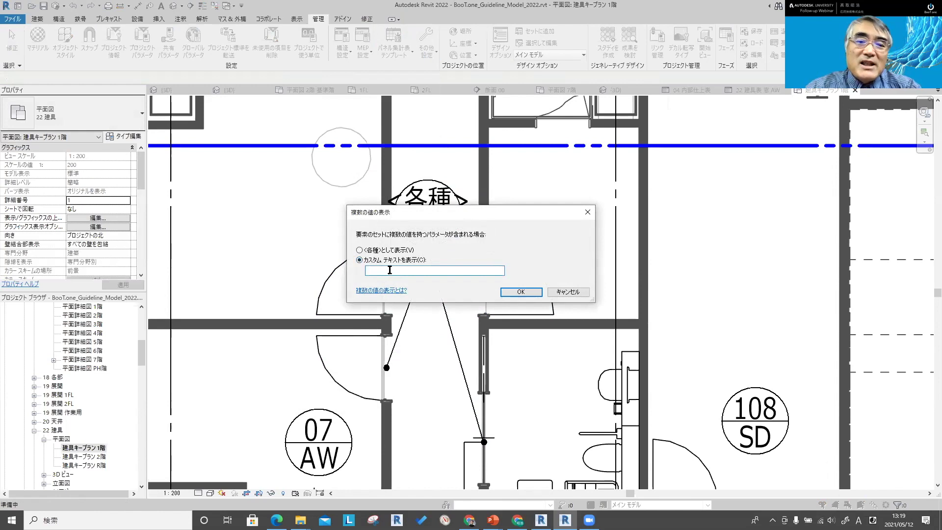
{"action": "key", "text": "Escape"}
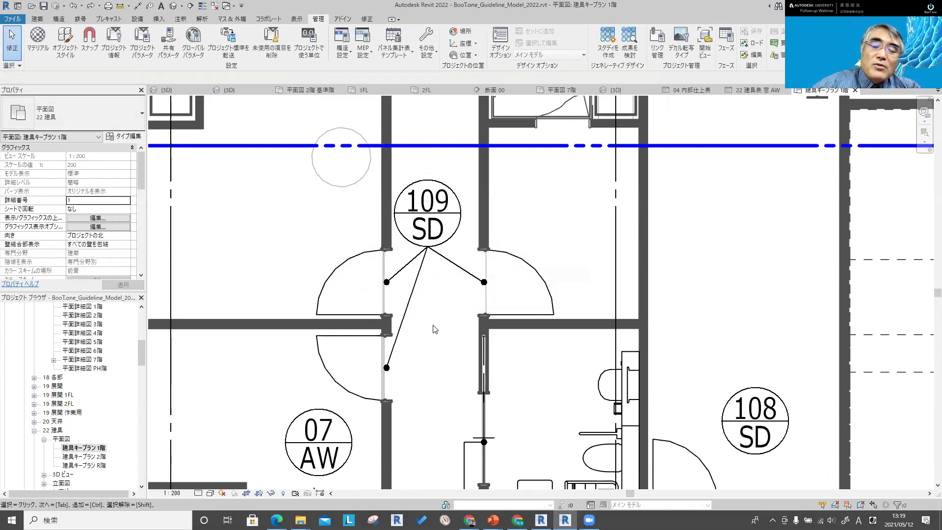
{"action": "scroll", "coordinate": [434, 327], "scroll_direction": "down", "scroll_amount": 3}
{"action": "scroll", "coordinate": [445, 332], "scroll_direction": "down", "scroll_amount": 2}
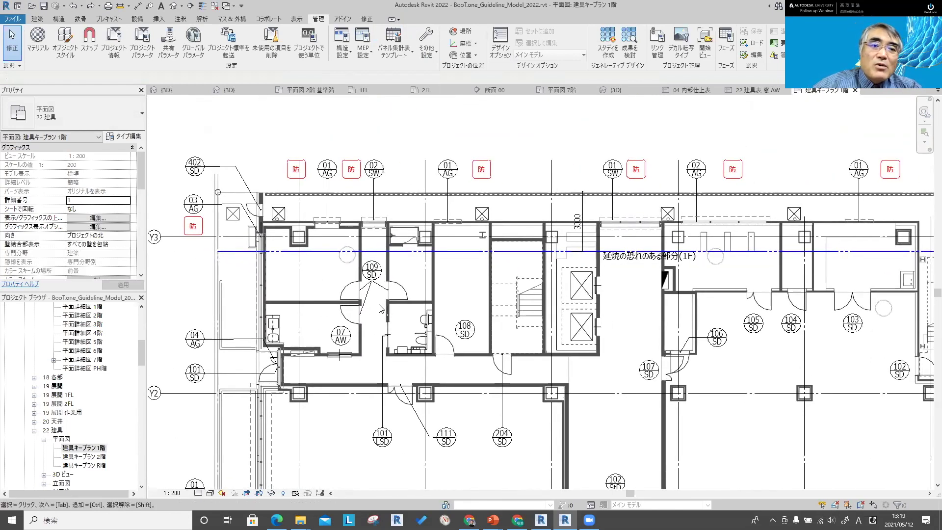
{"action": "middle_click_drag", "start_coordinate": [379, 308], "coordinate": [365, 293]}
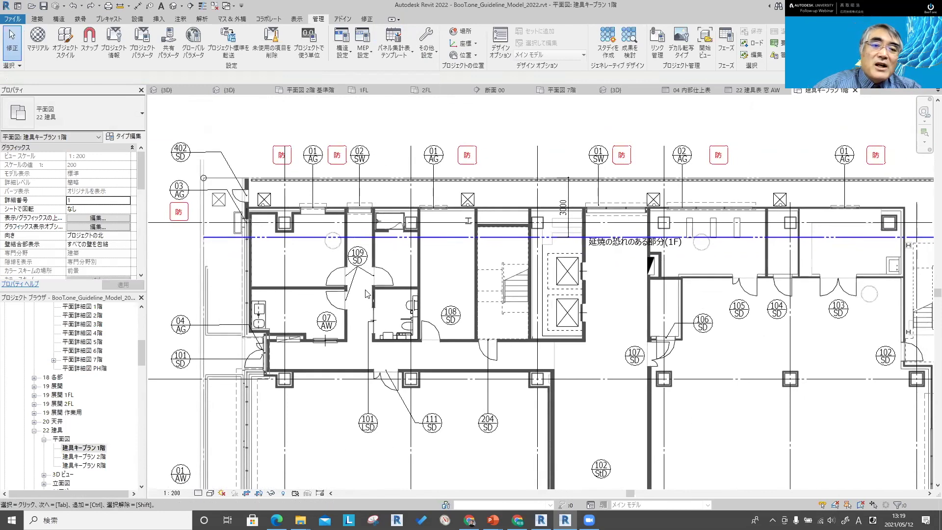
{"action": "key", "text": "alt+Tab"}
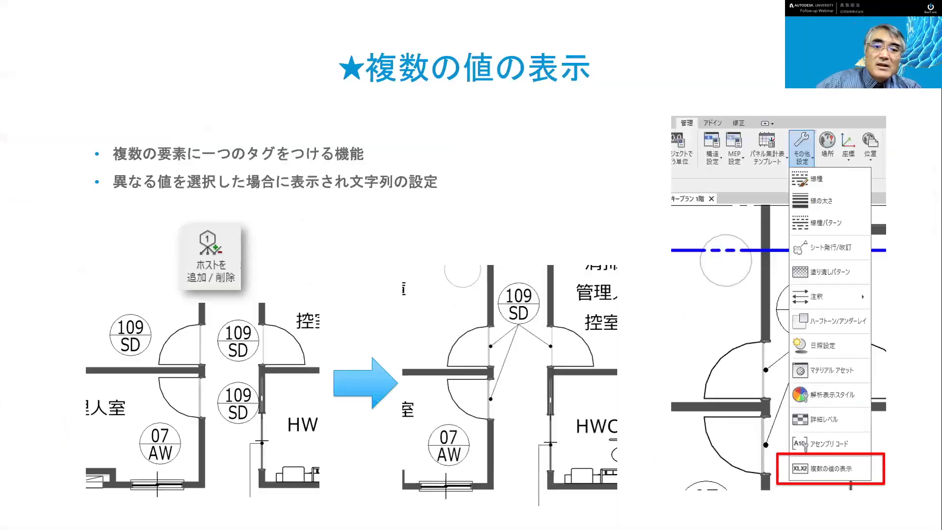
{"action": "key", "text": "Right"}
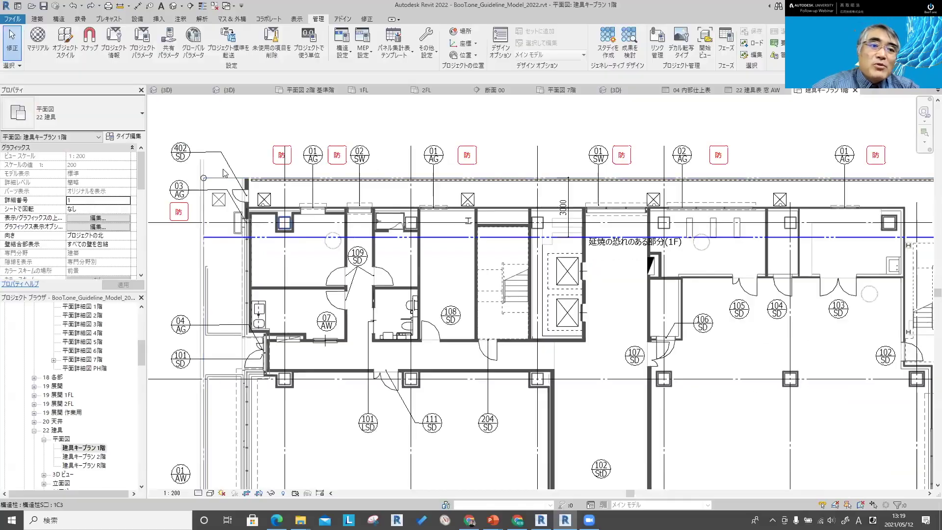
{"action": "scroll", "coordinate": [168, 348], "scroll_direction": "up", "scroll_amount": 3}
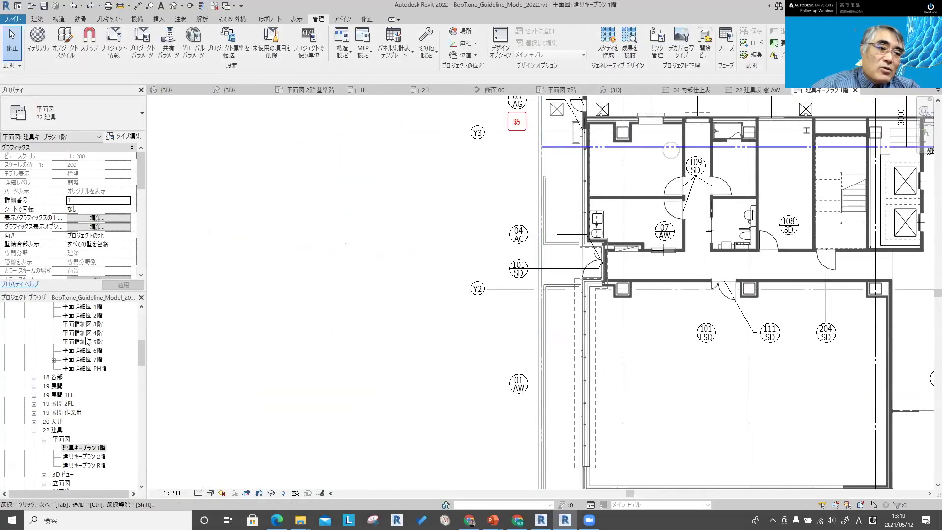
{"action": "scroll", "coordinate": [86, 344], "scroll_direction": "up", "scroll_amount": 2}
{"action": "scroll", "coordinate": [83, 368], "scroll_direction": "up", "scroll_amount": 2}
{"action": "scroll", "coordinate": [80, 388], "scroll_direction": "up", "scroll_amount": 2}
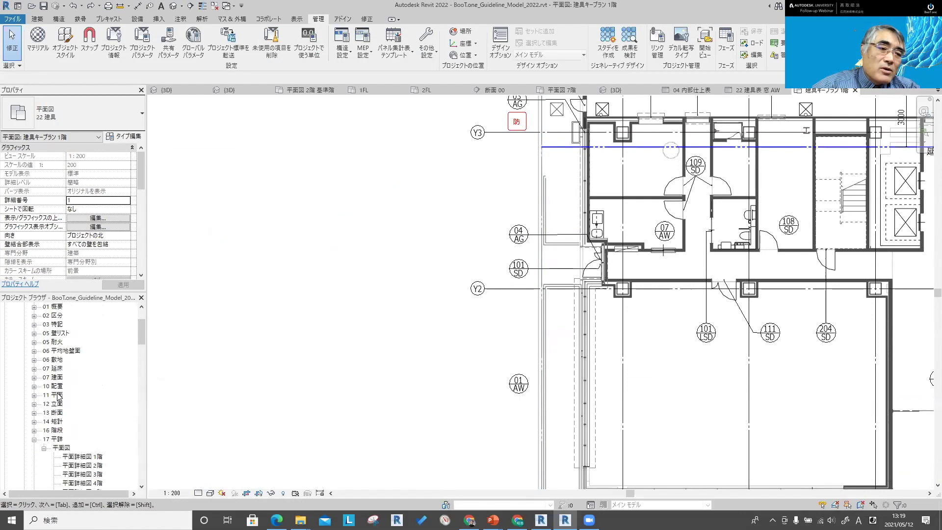
{"action": "double_click", "coordinate": [58, 397]}
{"action": "double_click", "coordinate": [76, 412]}
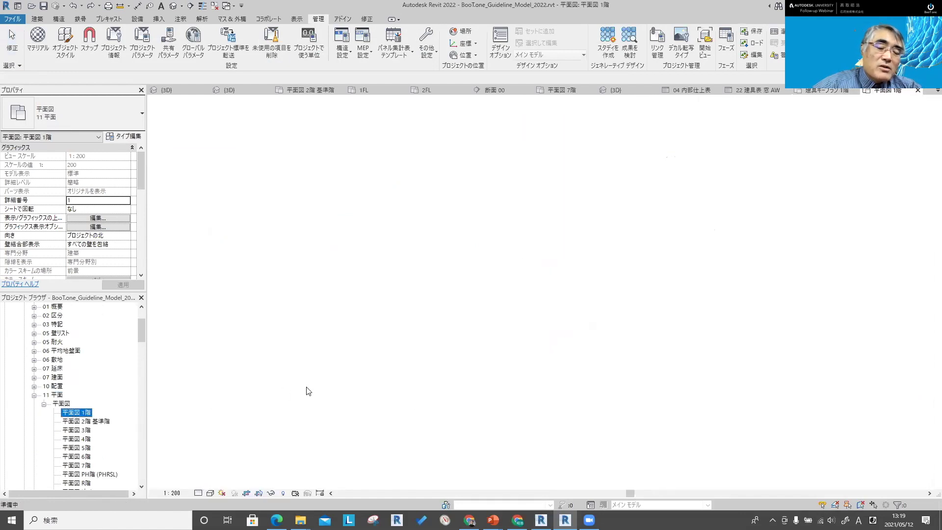
{"action": "left_click", "coordinate": [398, 234]}
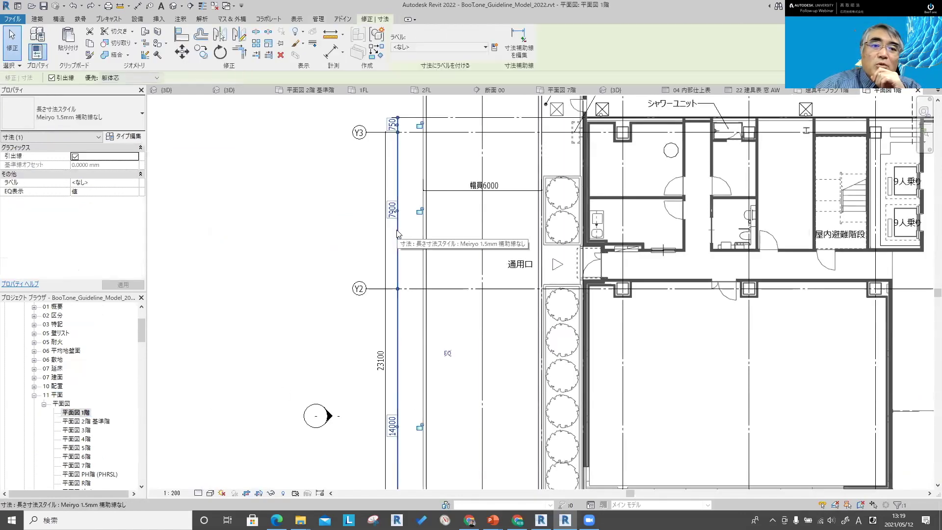
{"action": "scroll", "coordinate": [372, 202], "scroll_direction": "up", "scroll_amount": 3}
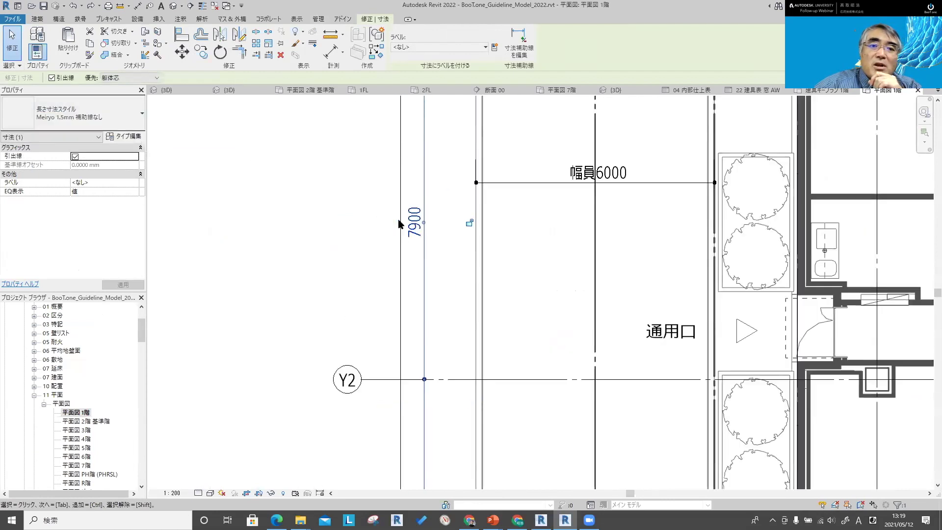
{"action": "scroll", "coordinate": [398, 225], "scroll_direction": "up", "scroll_amount": 2}
{"action": "double_click", "coordinate": [425, 235]}
{"action": "left_click", "coordinate": [385, 288]}
{"action": "type", "text": "A"}
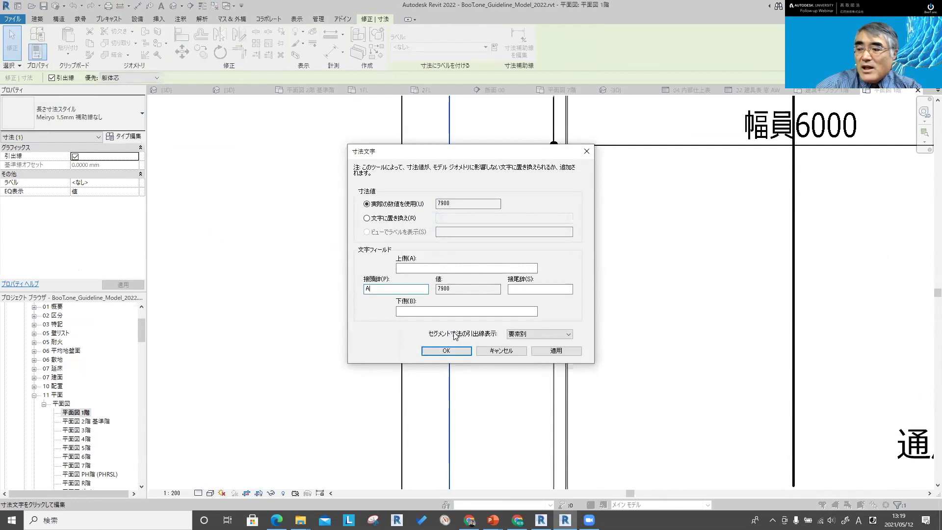
{"action": "key", "text": "Return"}
{"action": "scroll", "coordinate": [436, 320], "scroll_direction": "down", "scroll_amount": 5}
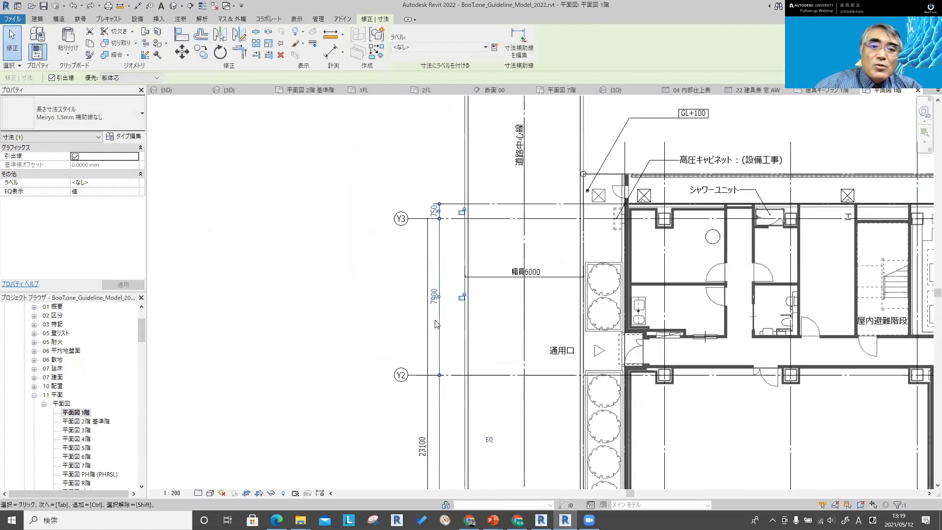
{"action": "middle_click_drag", "start_coordinate": [349, 239], "coordinate": [338, 225]}
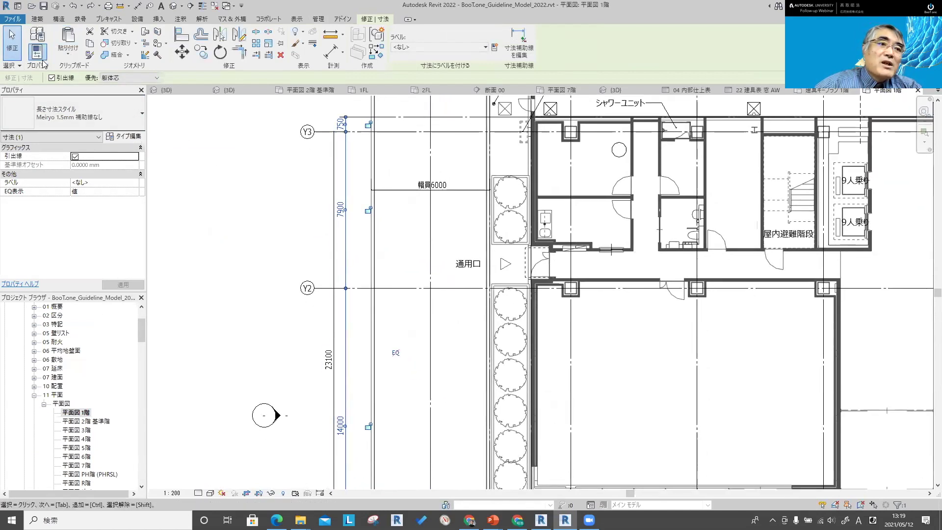
- Set the dimension type's prefix to A and suffix to B in Type Properties
{"action": "left_click", "coordinate": [131, 137]}
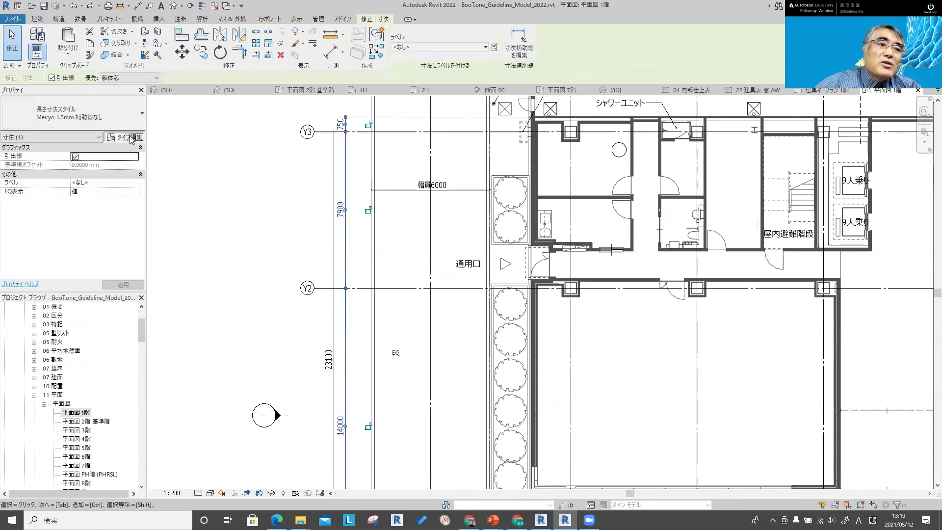
{"action": "scroll", "coordinate": [645, 353], "scroll_direction": "down", "scroll_amount": 5}
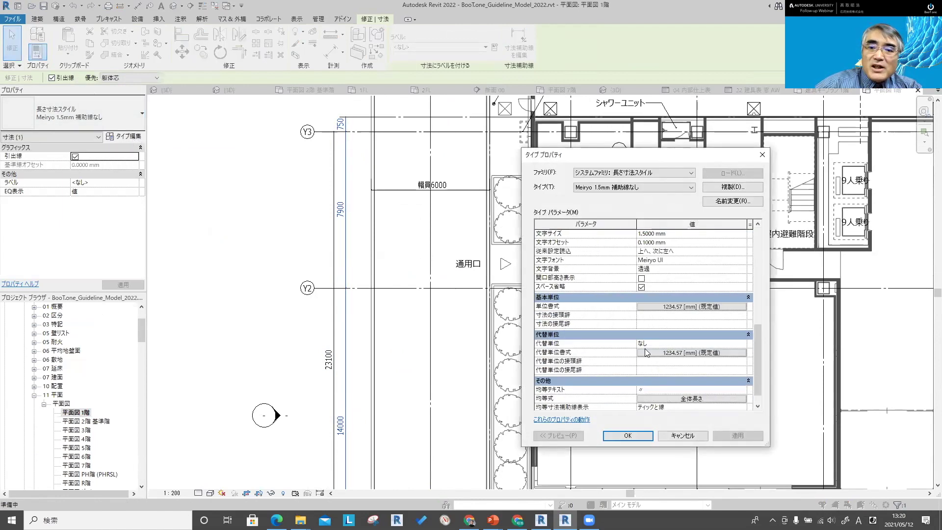
{"action": "scroll", "coordinate": [646, 352], "scroll_direction": "down", "scroll_amount": 3}
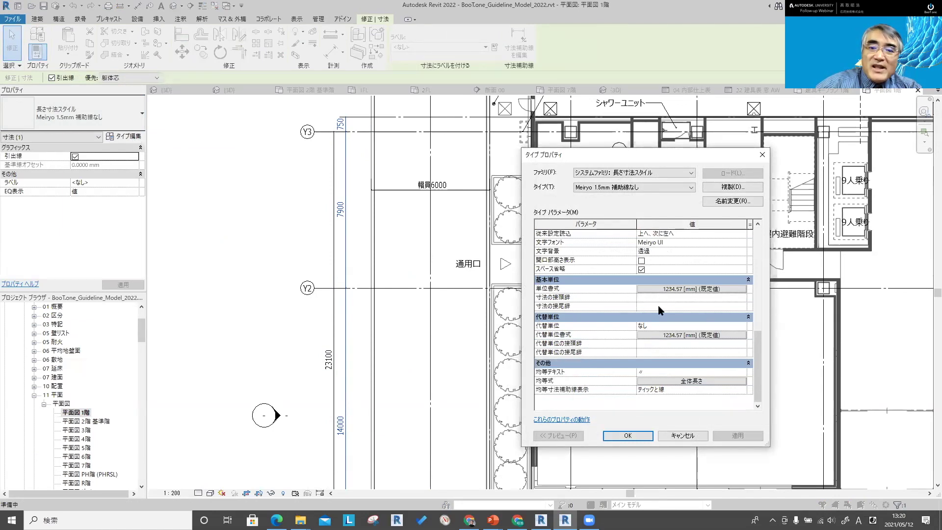
{"action": "type", "text": "A"}
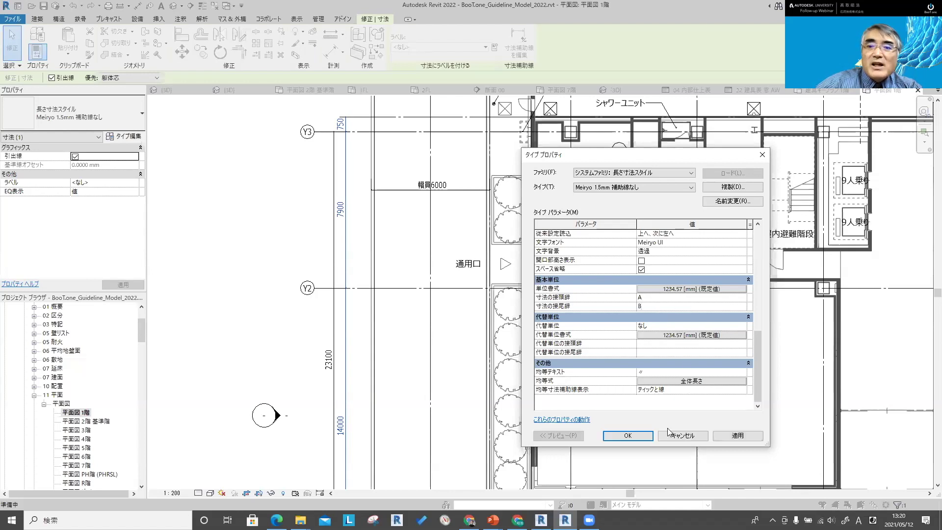
{"action": "left_click", "coordinate": [627, 435]}
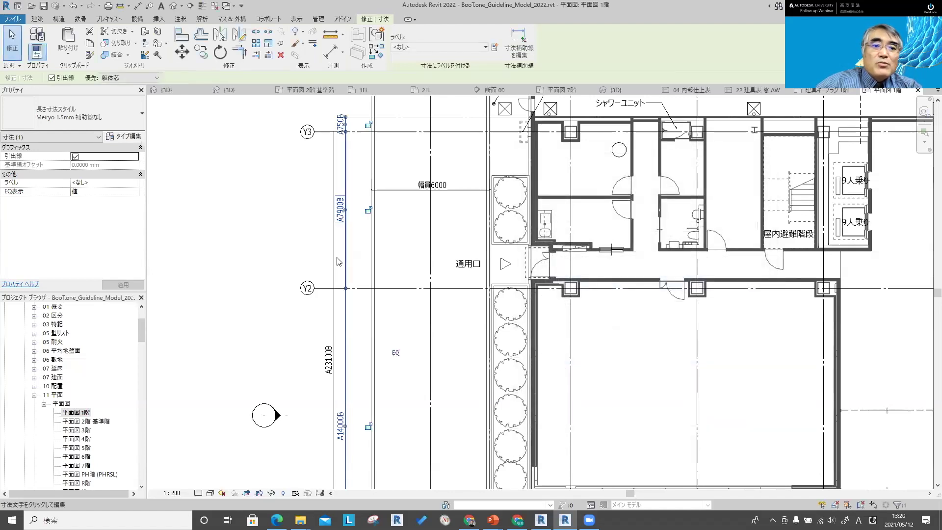
- Zoom in on the plan to check the A7900B dimension
{"action": "scroll", "coordinate": [329, 245], "scroll_direction": "down", "scroll_amount": 5}
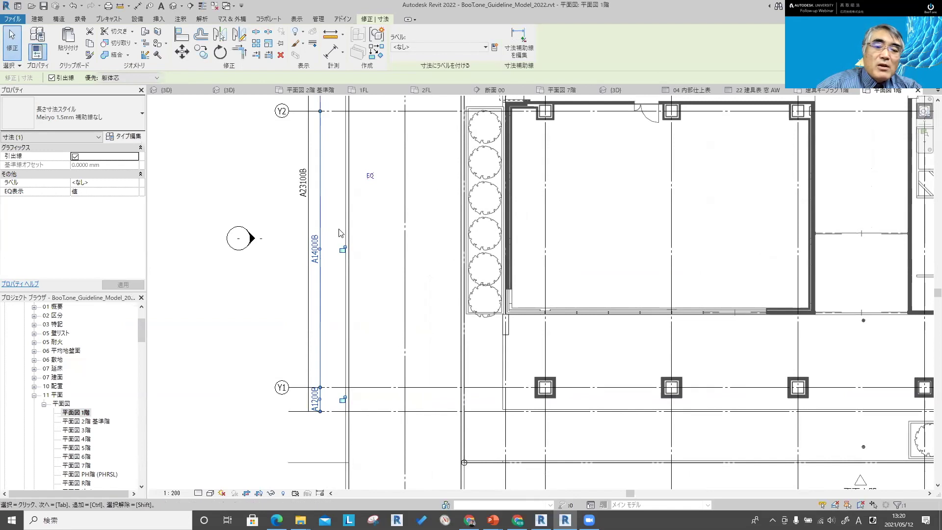
{"action": "scroll", "coordinate": [341, 233], "scroll_direction": "down", "scroll_amount": 1}
{"action": "scroll", "coordinate": [358, 295], "scroll_direction": "down", "scroll_amount": 2}
{"action": "left_click", "coordinate": [284, 257]}
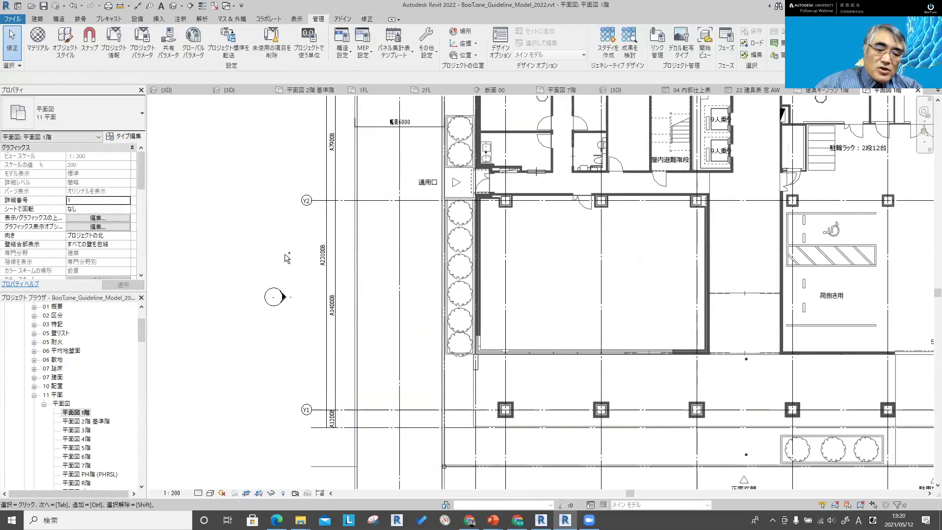
{"action": "scroll", "coordinate": [287, 259], "scroll_direction": "up", "scroll_amount": 2}
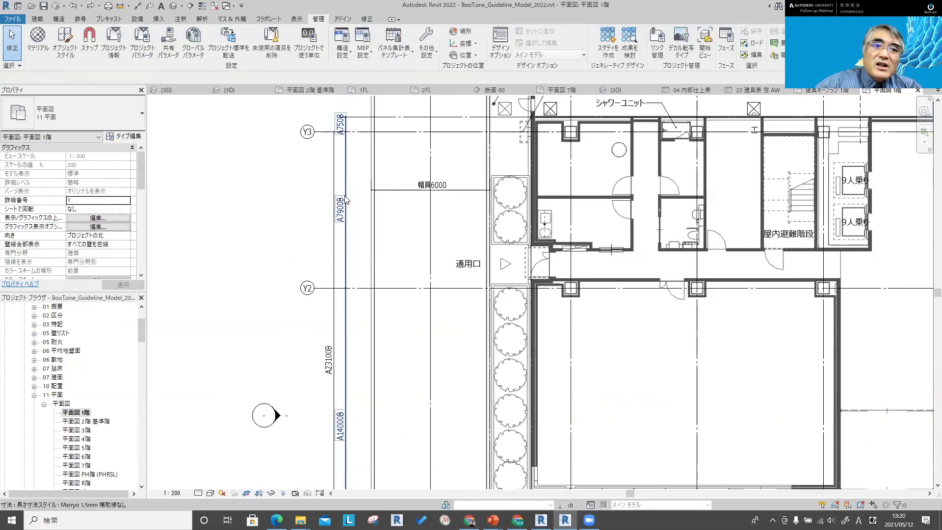
{"action": "scroll", "coordinate": [287, 258], "scroll_direction": "up", "scroll_amount": 5}
{"action": "middle_click_drag", "start_coordinate": [287, 258], "coordinate": [350, 466]}
{"action": "scroll", "coordinate": [375, 262], "scroll_direction": "down", "scroll_amount": 1}
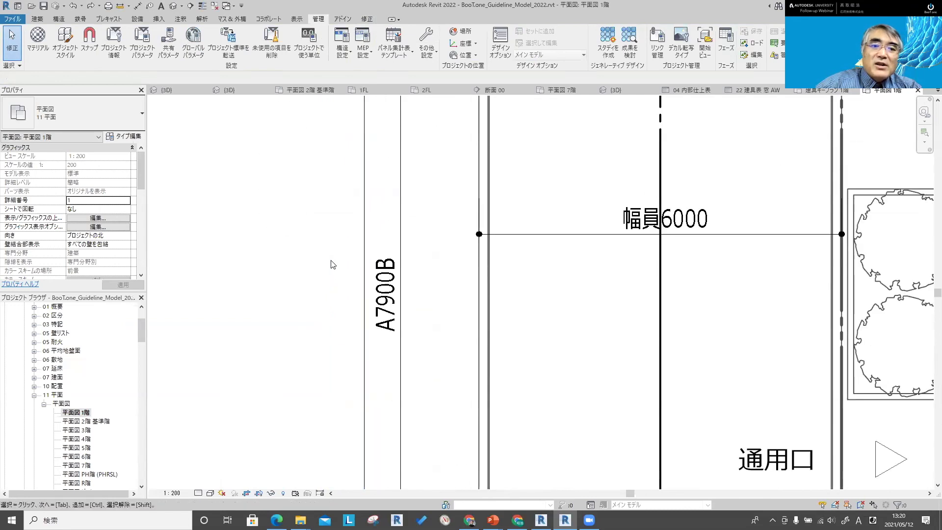
- Pan and zoom the floor plan to centre the whole building in view
{"action": "scroll", "coordinate": [330, 260], "scroll_direction": "down", "scroll_amount": 3}
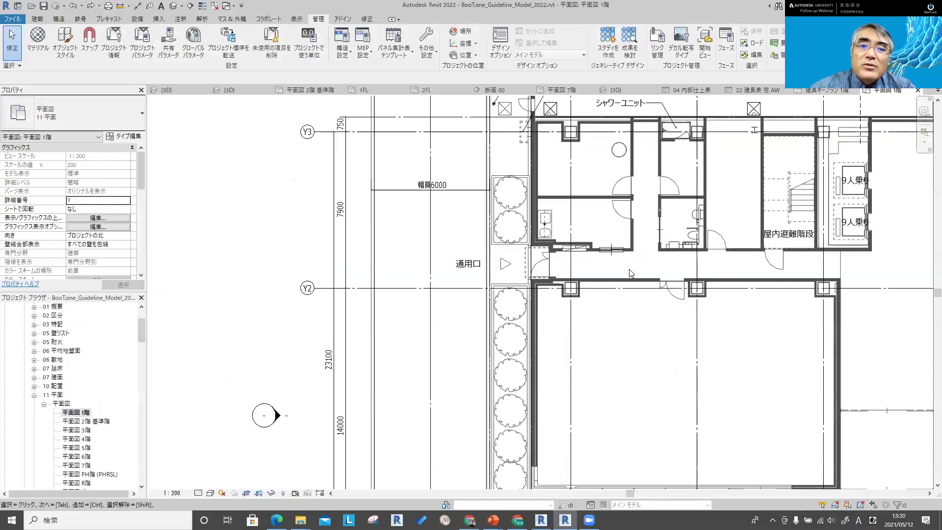
{"action": "scroll", "coordinate": [629, 269], "scroll_direction": "down", "scroll_amount": 2}
{"action": "scroll", "coordinate": [629, 269], "scroll_direction": "down", "scroll_amount": 3}
{"action": "mouse_move", "coordinate": [686, 272]}
{"action": "middle_mouse_down"}
{"action": "mouse_move", "coordinate": [426, 271]}
{"action": "mouse_move", "coordinate": [455, 271]}
{"action": "middle_mouse_up"}
{"action": "scroll", "coordinate": [425, 271], "scroll_direction": "up", "scroll_amount": 2}
{"action": "mouse_move", "coordinate": [140, 329]}
{"action": "left_mouse_down"}
{"action": "mouse_move", "coordinate": [142, 446]}
{"action": "mouse_move", "coordinate": [141, 390]}
{"action": "left_mouse_up"}
- Open the default 3D view, orbit the building, and bring up the Collaborate tab
{"action": "left_click", "coordinate": [173, 7]}
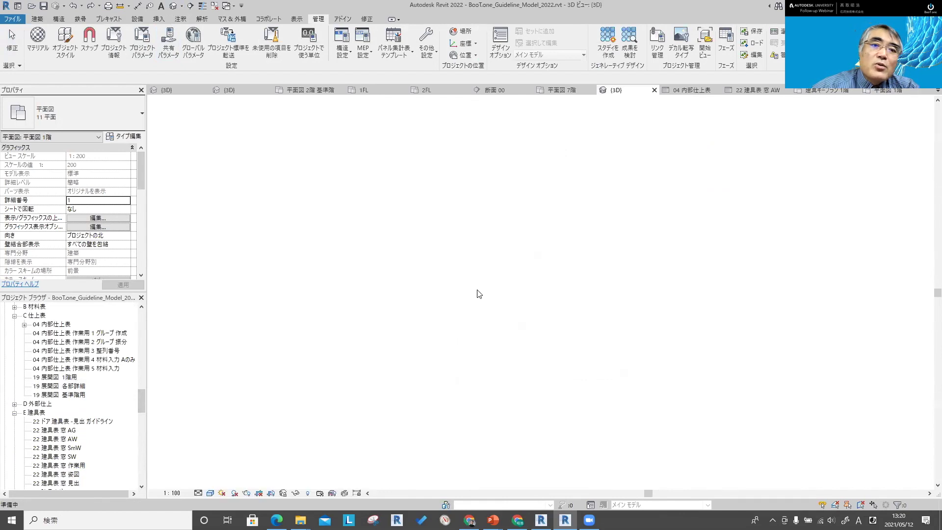
{"action": "scroll", "coordinate": [567, 344], "scroll_direction": "up", "scroll_amount": 3}
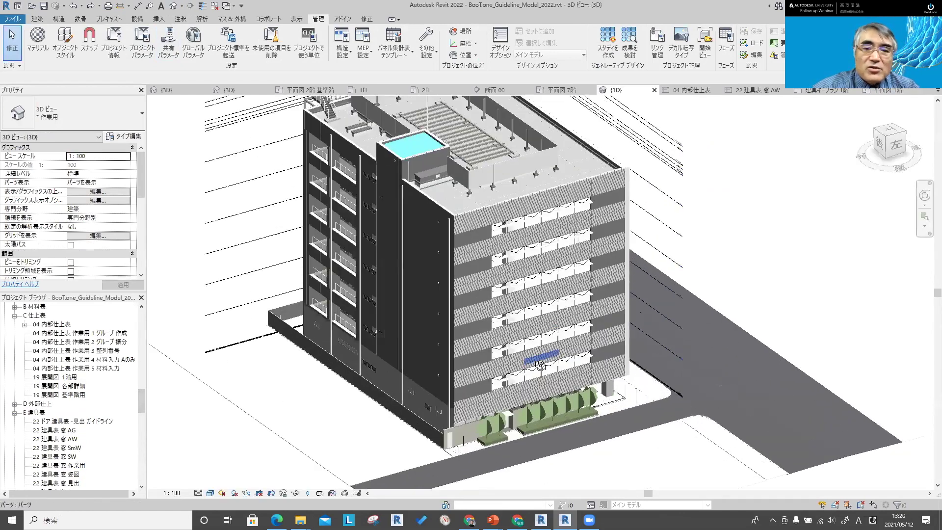
{"action": "middle_click_drag", "start_coordinate": [567, 343], "coordinate": [562, 390], "text": "shift"}
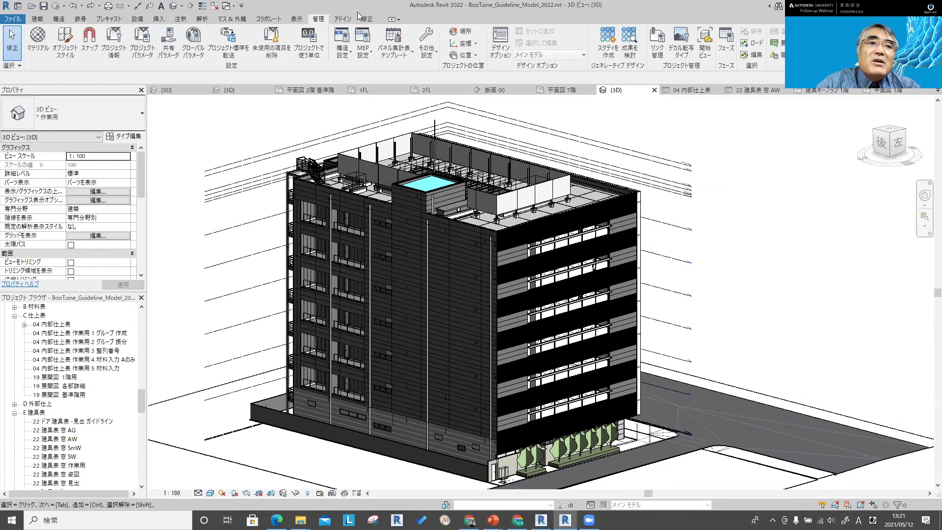
{"action": "left_click", "coordinate": [296, 19]}
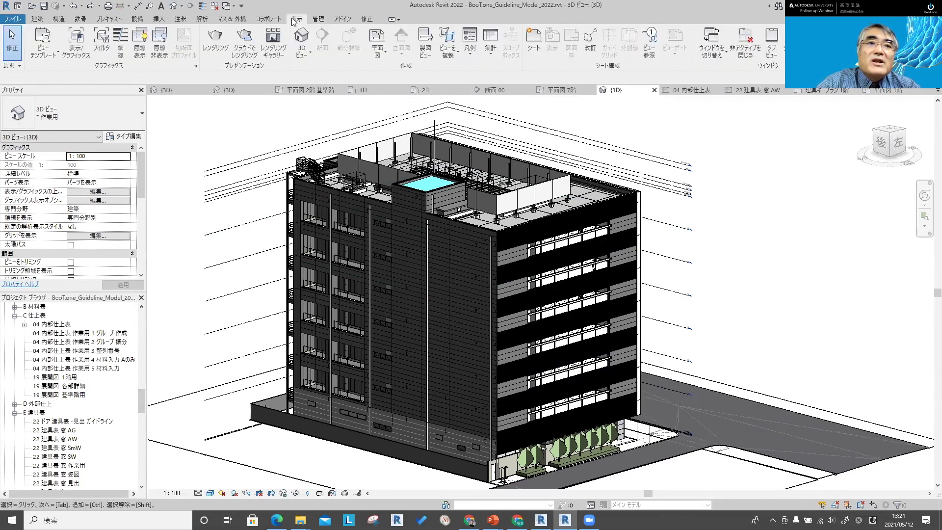
{"action": "left_click", "coordinate": [268, 19]}
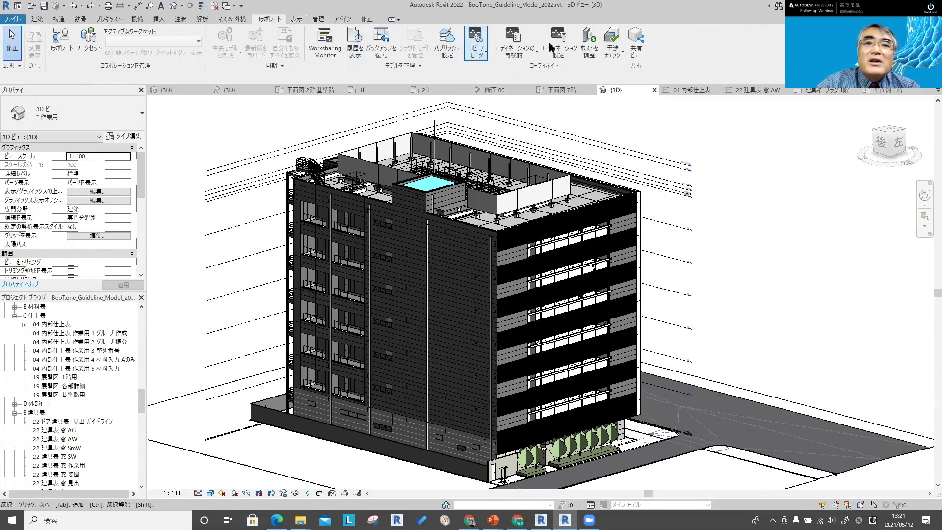
- Request a new shared view and dismiss the unsaved-model warning
{"action": "left_click", "coordinate": [635, 47]}
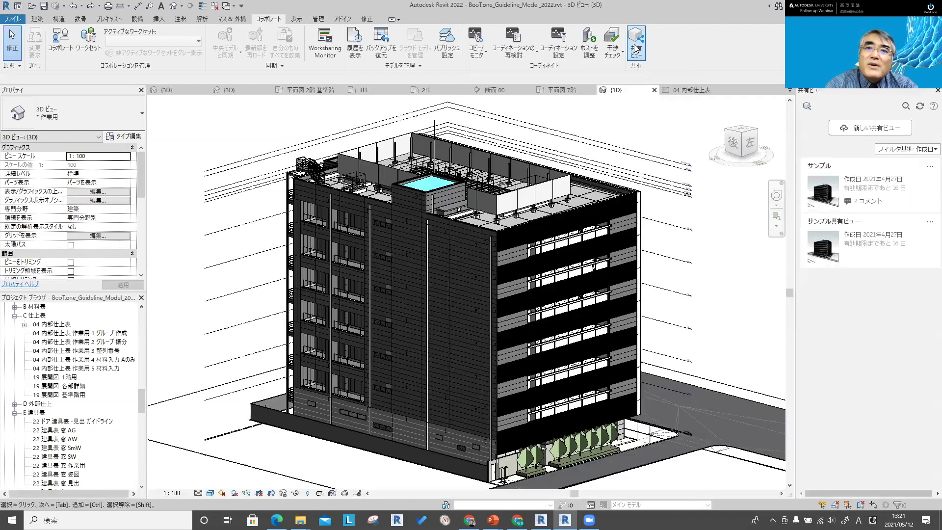
{"action": "left_click", "coordinate": [862, 128]}
{"action": "left_click", "coordinate": [862, 128]}
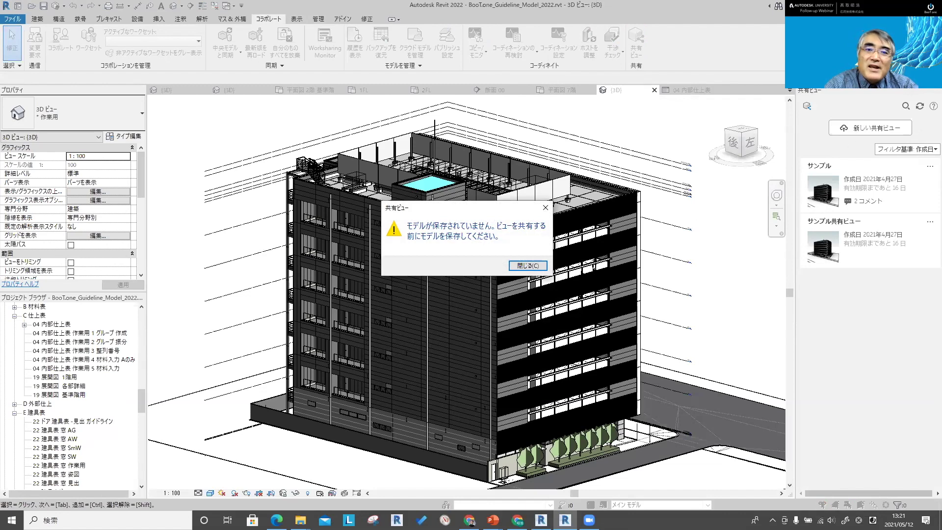
{"action": "left_click", "coordinate": [522, 267]}
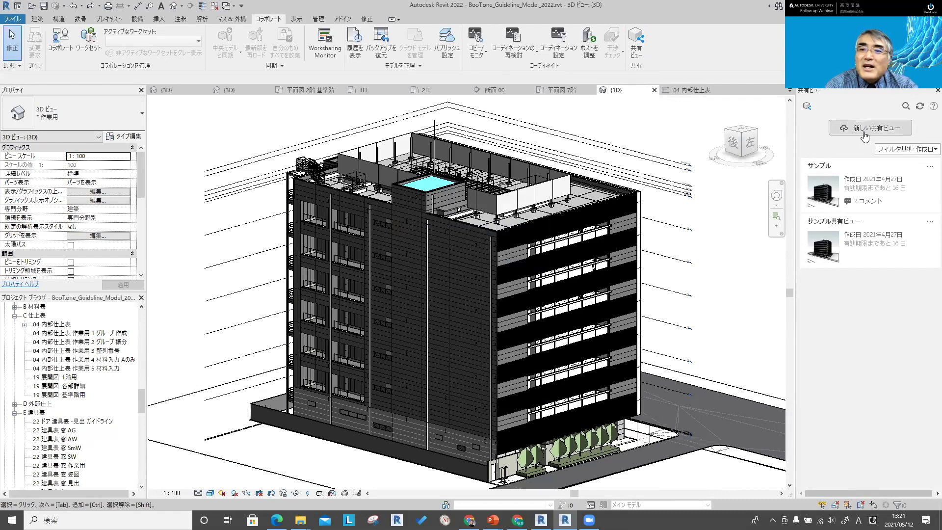
- Open the サンプル shared view's comments, save the model, and view サンプル in the browser
{"action": "left_click", "coordinate": [862, 189]}
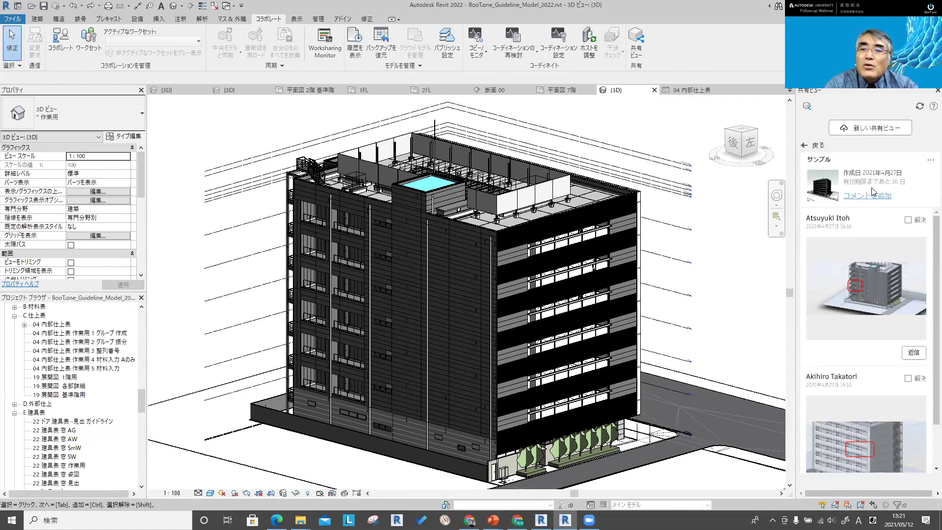
{"action": "left_click", "coordinate": [44, 6]}
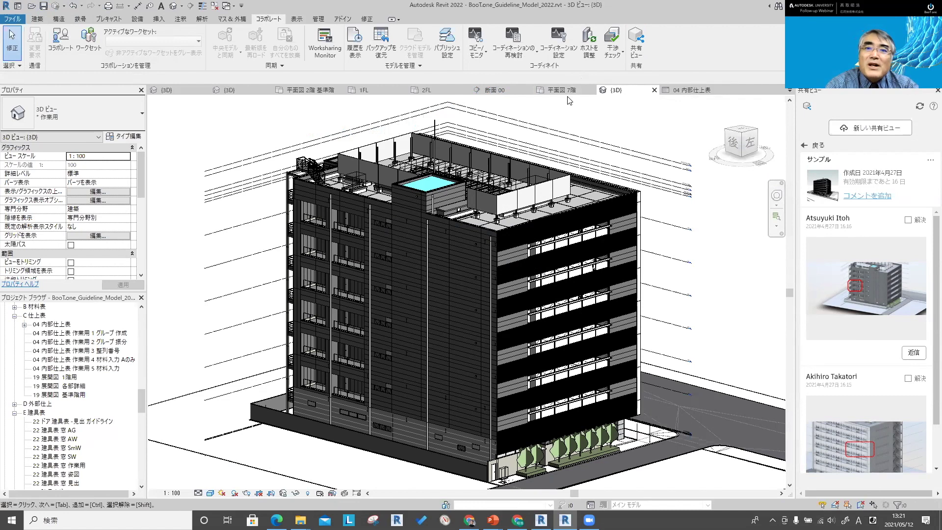
{"action": "left_click", "coordinate": [930, 160]}
{"action": "left_click", "coordinate": [913, 196]}
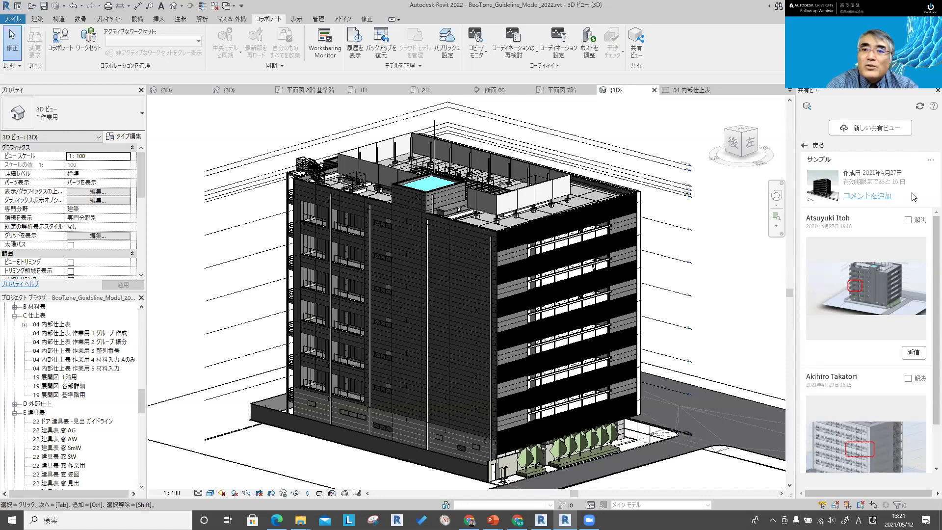
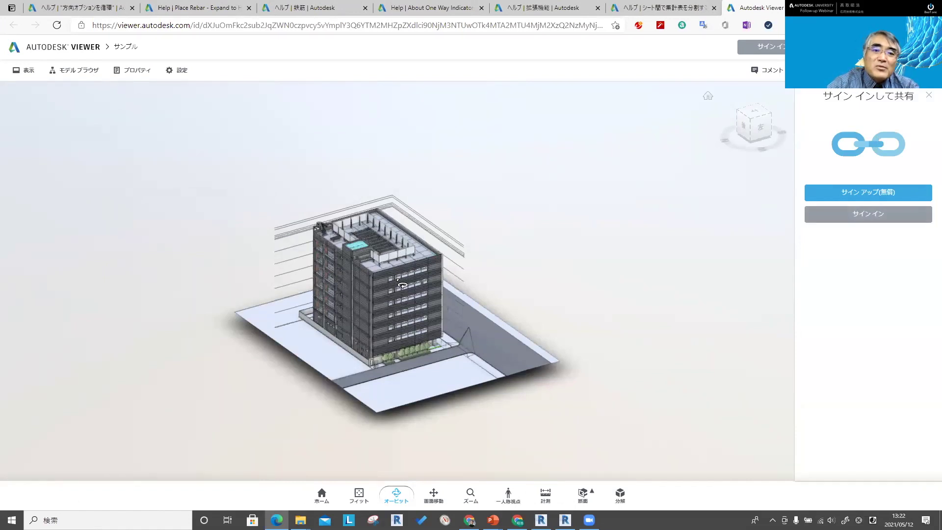
- Orbit and zoom the building model to a close, level view of its facade
{"action": "left_click_drag", "start_coordinate": [402, 285], "coordinate": [396, 283]}
{"action": "scroll", "coordinate": [396, 283], "scroll_direction": "up", "scroll_amount": 5}
{"action": "scroll", "coordinate": [399, 322], "scroll_direction": "up", "scroll_amount": 5}
{"action": "middle_click_drag", "start_coordinate": [400, 322], "coordinate": [460, 337]}
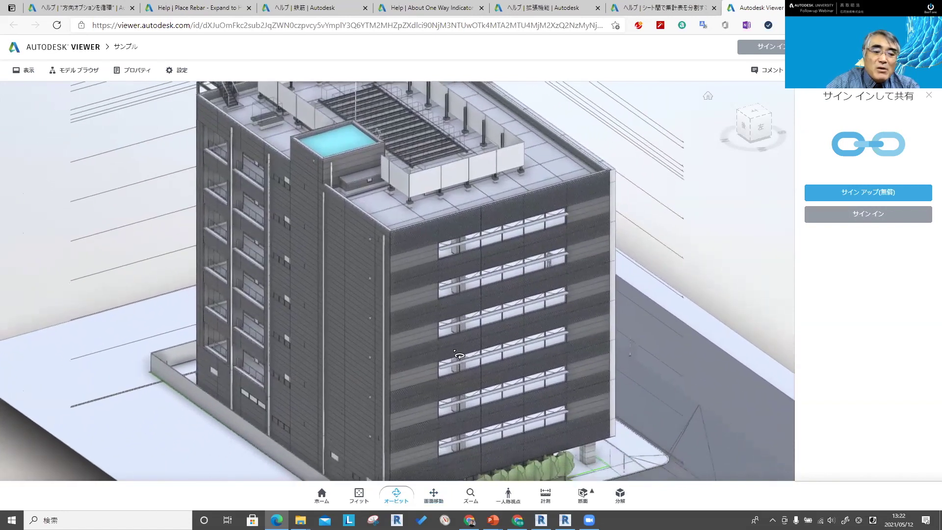
{"action": "left_click_drag", "start_coordinate": [460, 336], "coordinate": [664, 322]}
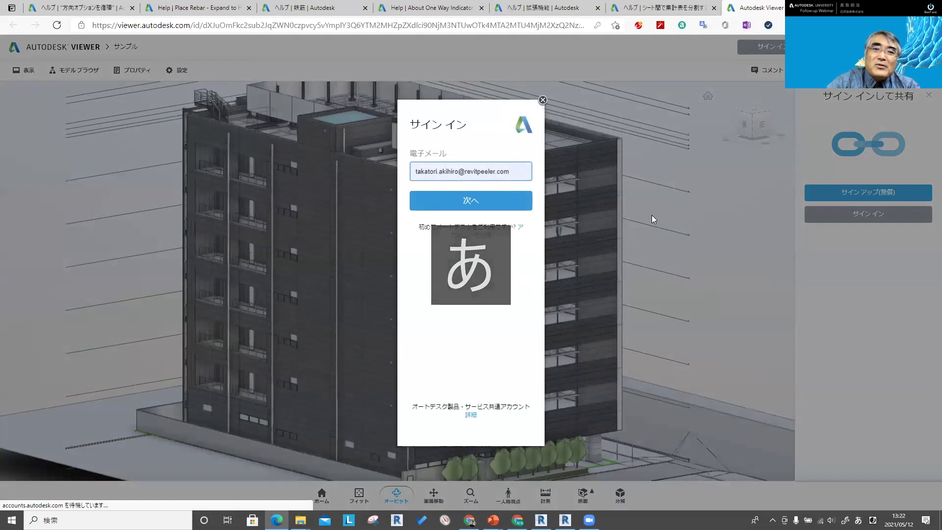
- Sign in to the Autodesk account and copy the building design's share link
{"action": "left_click", "coordinate": [484, 202]}
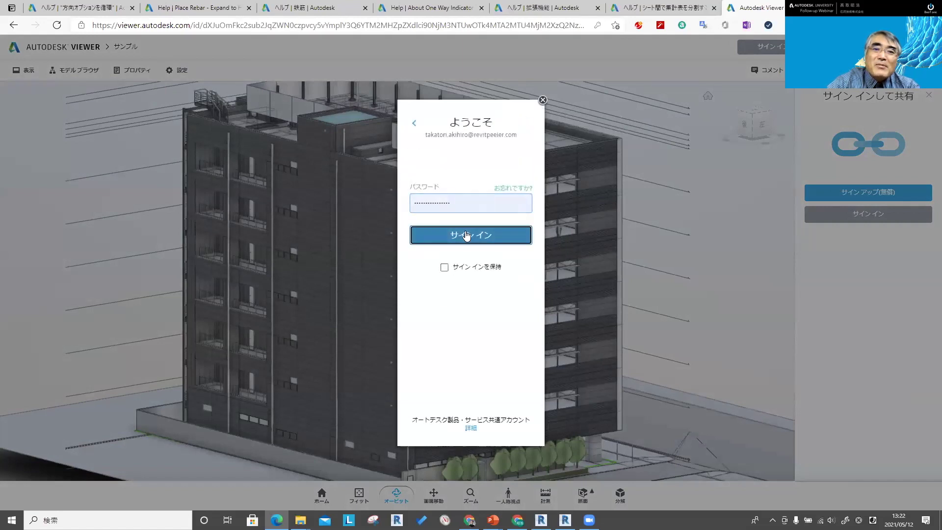
{"action": "left_click", "coordinate": [523, 237]}
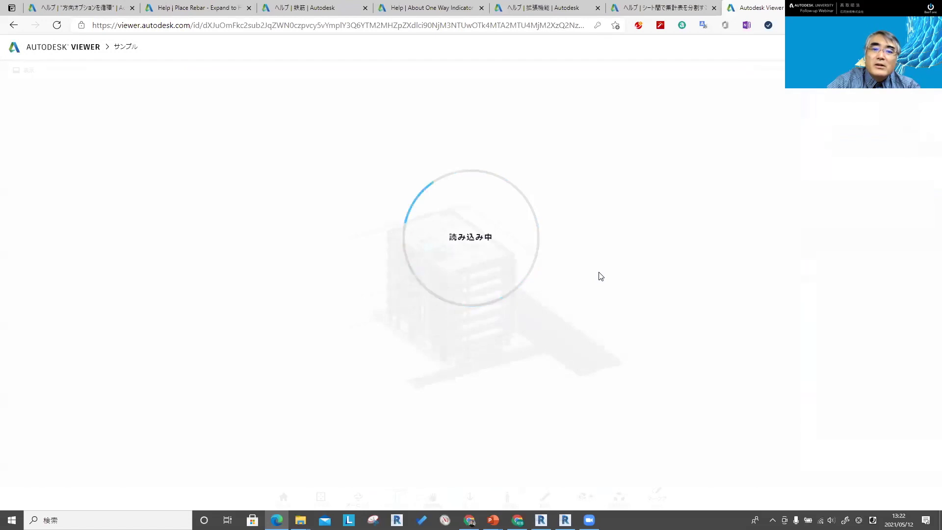
{"action": "key", "text": "alt+Tab"}
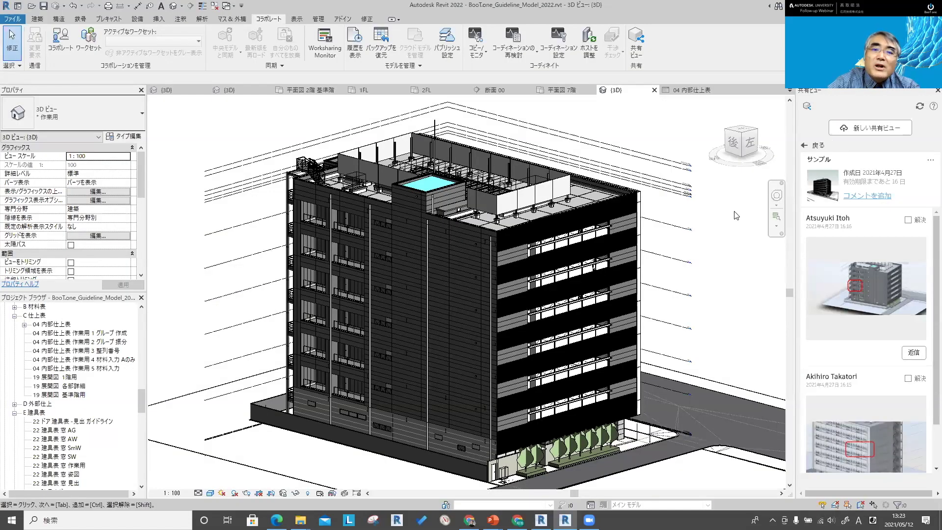
{"action": "key", "text": "alt+Tab"}
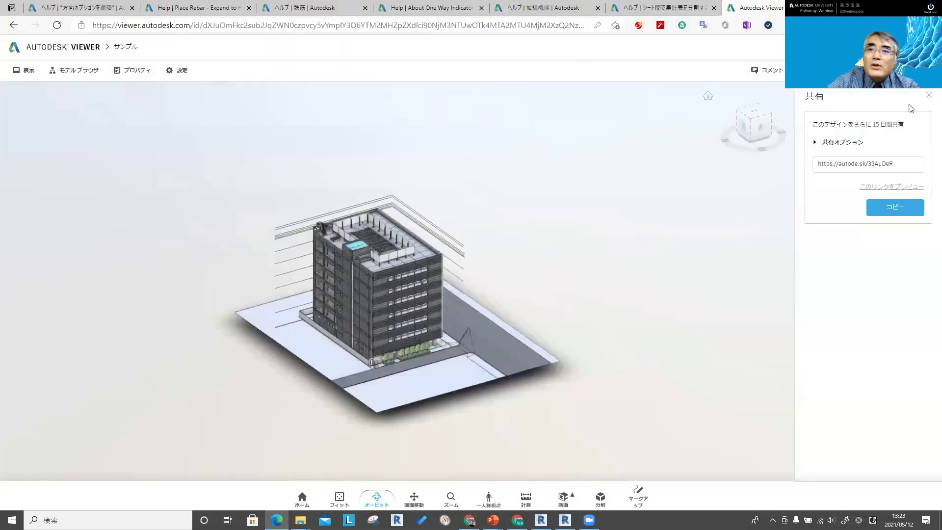
{"action": "left_click", "coordinate": [895, 207]}
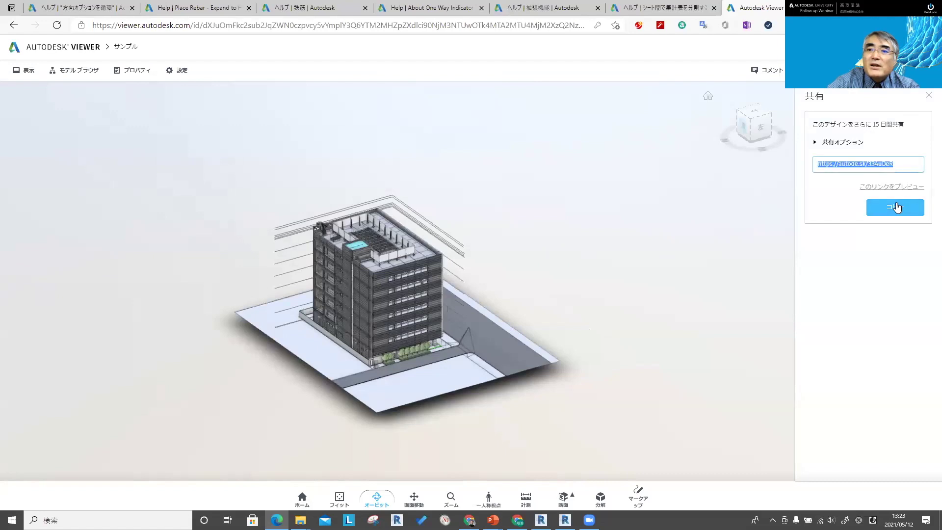
{"action": "left_click", "coordinate": [892, 165]}
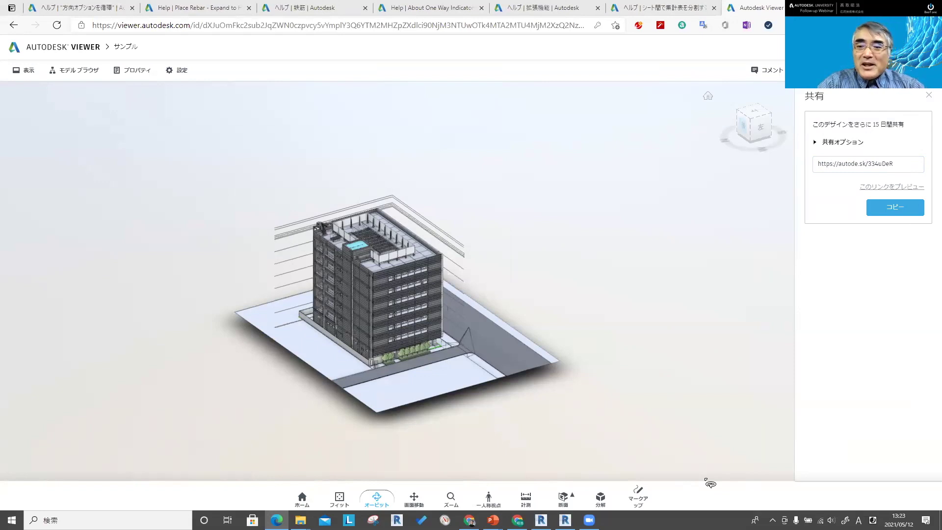
- Zoom and orbit around the building to frame its facade, base and trees
{"action": "left_click_drag", "start_coordinate": [509, 278], "coordinate": [513, 276]}
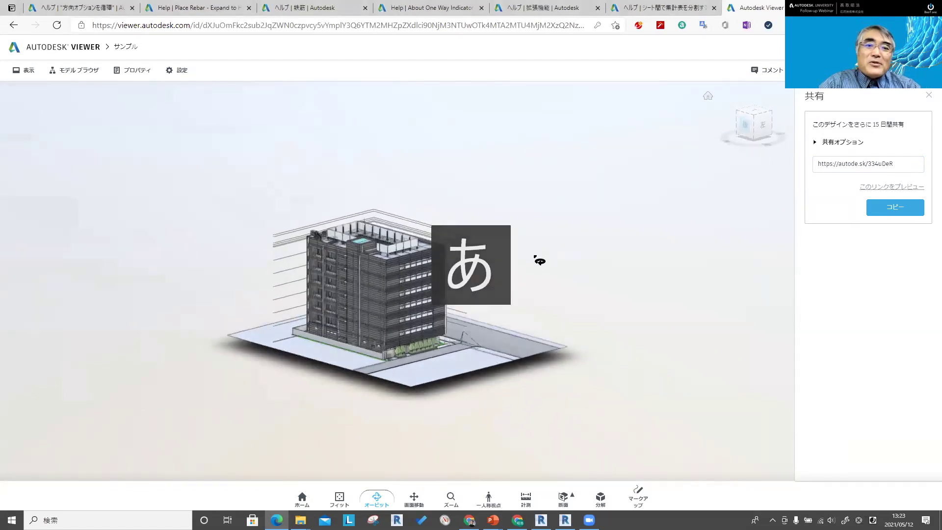
{"action": "scroll", "coordinate": [475, 301], "scroll_direction": "up", "scroll_amount": 2}
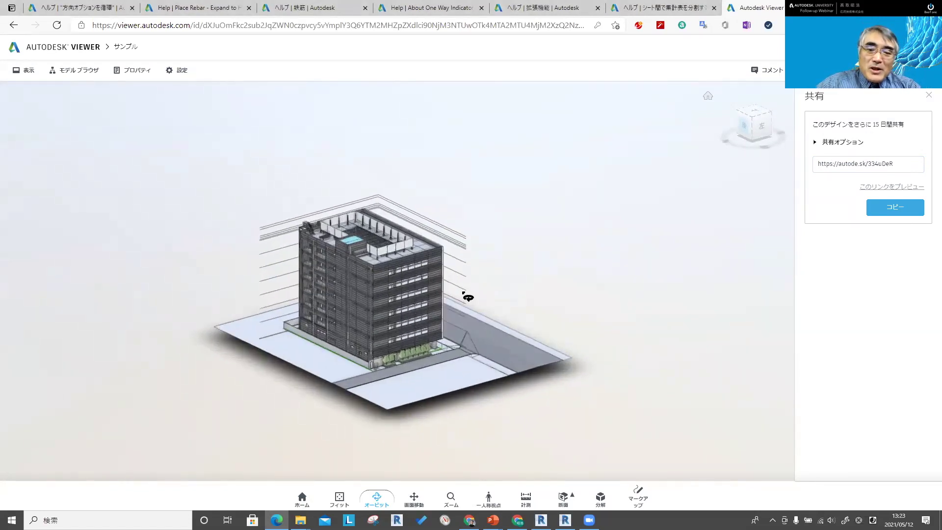
{"action": "scroll", "coordinate": [467, 294], "scroll_direction": "up", "scroll_amount": 3}
{"action": "scroll", "coordinate": [444, 305], "scroll_direction": "up", "scroll_amount": 3}
{"action": "scroll", "coordinate": [393, 328], "scroll_direction": "up", "scroll_amount": 3}
{"action": "scroll", "coordinate": [392, 333], "scroll_direction": "up", "scroll_amount": 2}
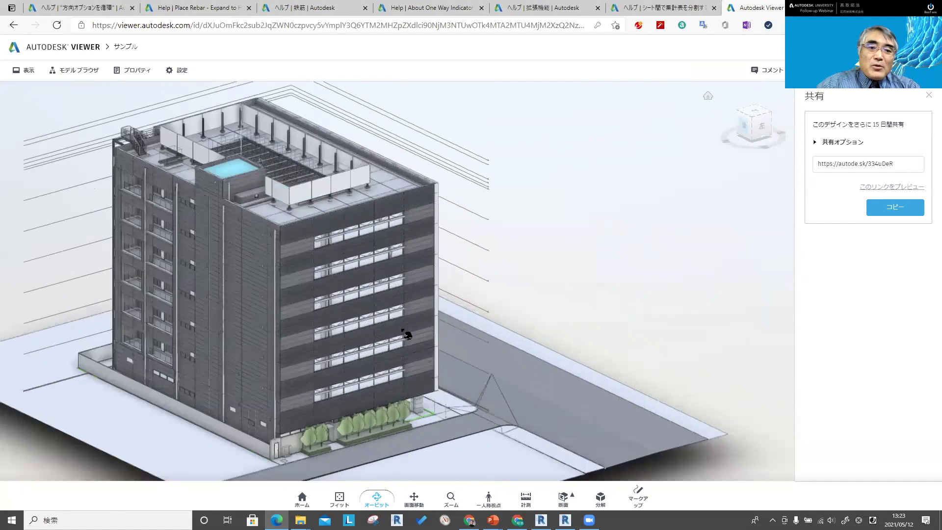
{"action": "scroll", "coordinate": [557, 299], "scroll_direction": "up", "scroll_amount": 2}
{"action": "scroll", "coordinate": [559, 301], "scroll_direction": "up", "scroll_amount": 2}
{"action": "scroll", "coordinate": [559, 301], "scroll_direction": "down", "scroll_amount": 2}
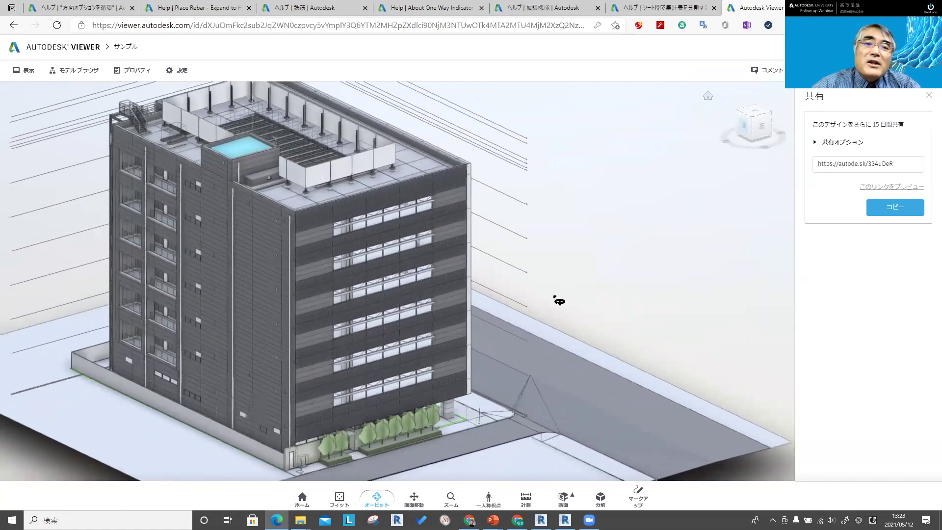
{"action": "scroll", "coordinate": [558, 300], "scroll_direction": "down", "scroll_amount": 1}
{"action": "scroll", "coordinate": [559, 301], "scroll_direction": "down", "scroll_amount": 1}
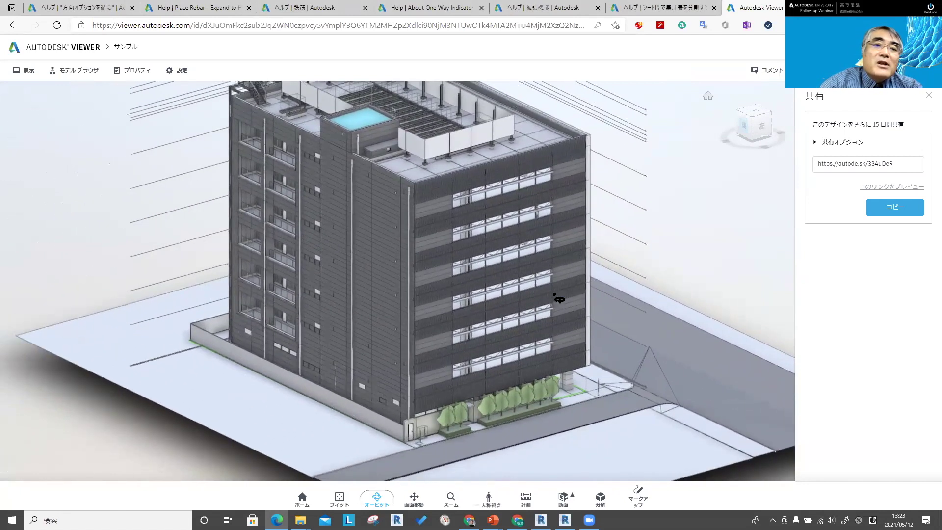
{"action": "mouse_move", "coordinate": [559, 301]}
{"action": "left_mouse_down"}
{"action": "mouse_move", "coordinate": [398, 298]}
{"action": "mouse_move", "coordinate": [536, 308]}
{"action": "mouse_move", "coordinate": [454, 250]}
{"action": "mouse_move", "coordinate": [613, 294]}
{"action": "mouse_move", "coordinate": [526, 317]}
{"action": "mouse_move", "coordinate": [595, 322]}
{"action": "left_mouse_up"}
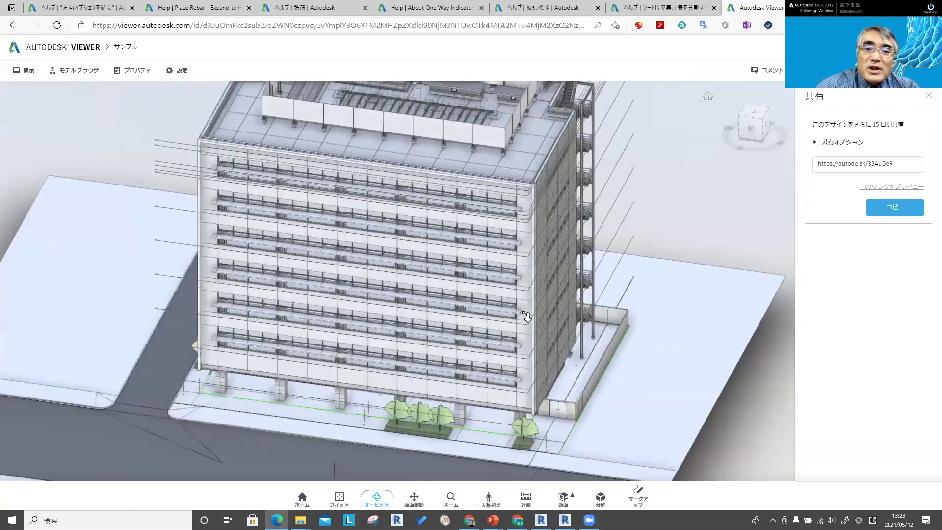
{"action": "scroll", "coordinate": [595, 322], "scroll_direction": "up", "scroll_amount": 3}
{"action": "scroll", "coordinate": [580, 306], "scroll_direction": "up", "scroll_amount": 2}
{"action": "scroll", "coordinate": [581, 305], "scroll_direction": "up", "scroll_amount": 2}
{"action": "scroll", "coordinate": [572, 290], "scroll_direction": "up", "scroll_amount": 2}
{"action": "scroll", "coordinate": [573, 292], "scroll_direction": "up", "scroll_amount": 2}
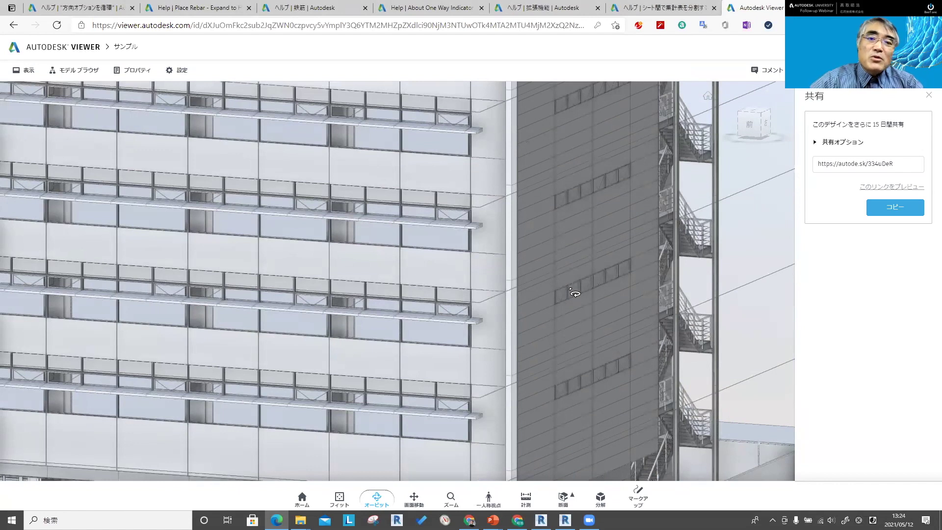
{"action": "left_click_drag", "start_coordinate": [513, 307], "coordinate": [469, 265]}
{"action": "scroll", "coordinate": [471, 265], "scroll_direction": "down", "scroll_amount": 3}
{"action": "scroll", "coordinate": [478, 284], "scroll_direction": "down", "scroll_amount": 3}
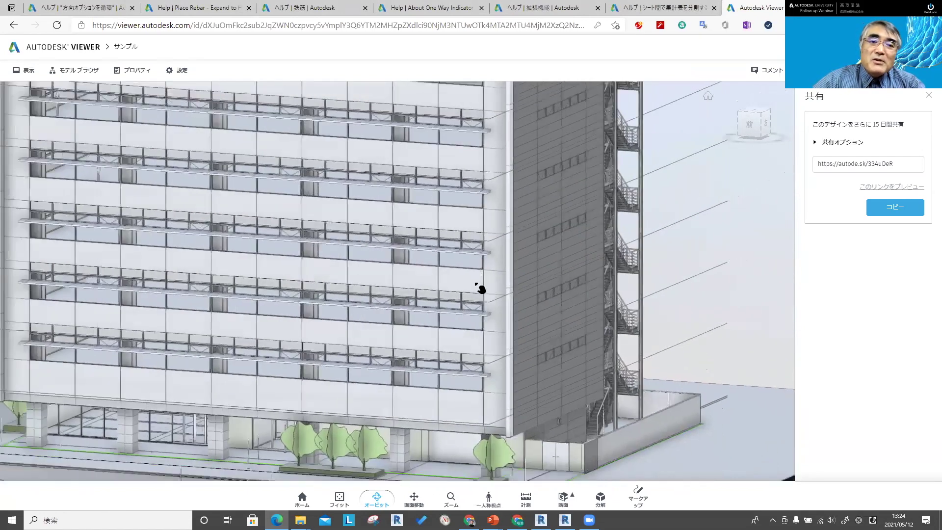
{"action": "scroll", "coordinate": [480, 289], "scroll_direction": "down", "scroll_amount": 3}
{"action": "scroll", "coordinate": [535, 296], "scroll_direction": "down", "scroll_amount": 3}
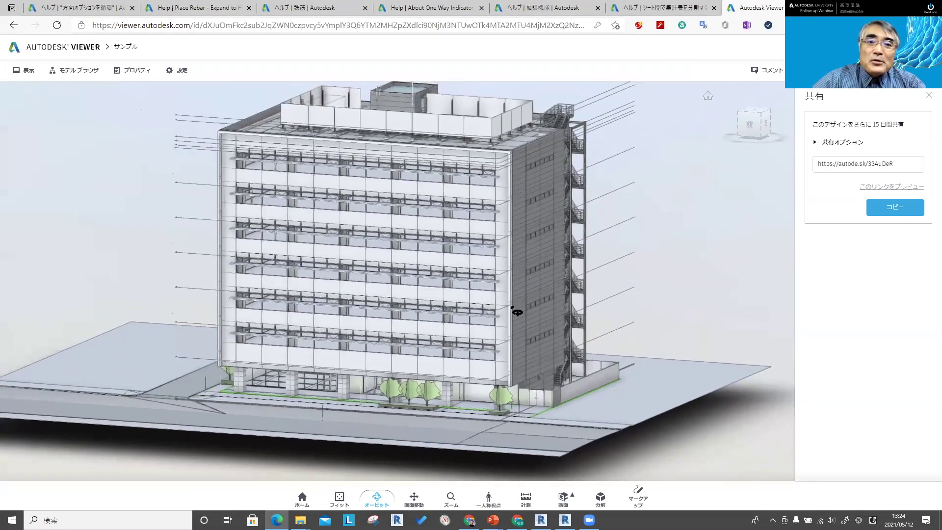
{"action": "scroll", "coordinate": [515, 311], "scroll_direction": "down", "scroll_amount": 3}
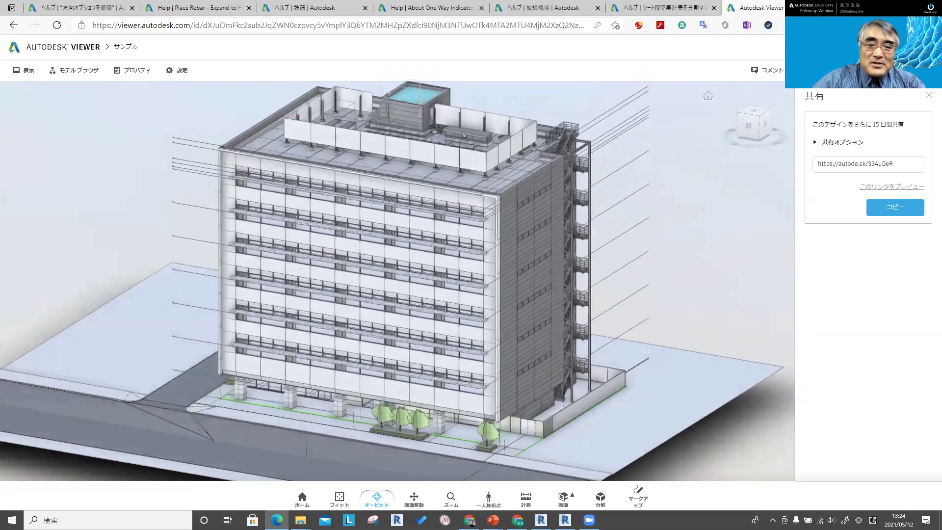
- Add a Z section plane and drag it down to cut through an upper floor
{"action": "left_click", "coordinate": [573, 499]}
{"action": "left_click", "coordinate": [490, 469]}
{"action": "mouse_move", "coordinate": [347, 229]}
{"action": "left_mouse_down"}
{"action": "mouse_move", "coordinate": [356, 167]}
{"action": "mouse_move", "coordinate": [357, 178]}
{"action": "left_mouse_up"}
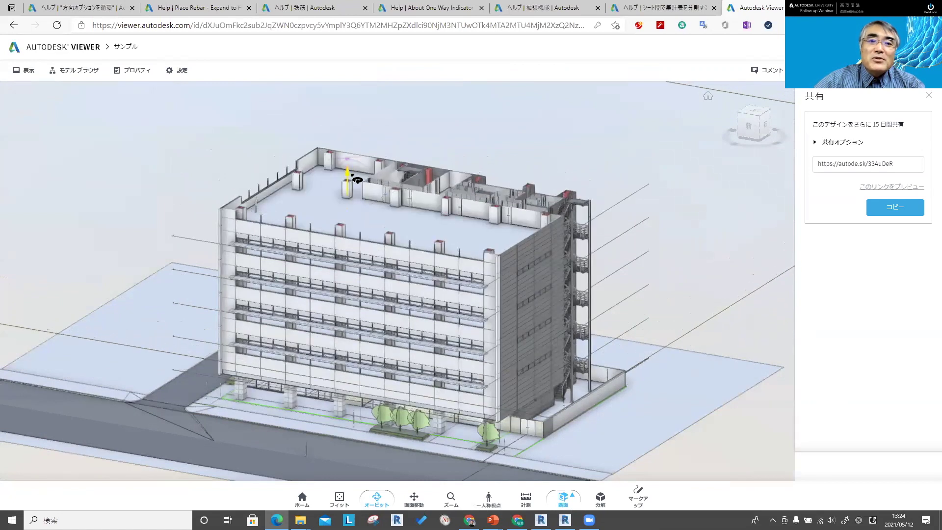
- Orbit and zoom over the cut floor's rooms and stairwell, then return to Revit 2022
{"action": "left_click_drag", "start_coordinate": [534, 211], "coordinate": [491, 191]}
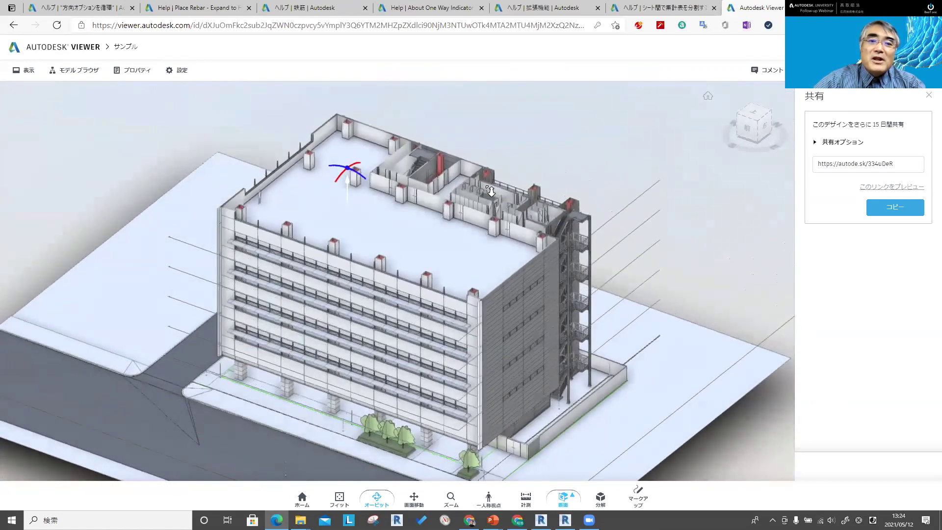
{"action": "scroll", "coordinate": [491, 191], "scroll_direction": "up", "scroll_amount": 3}
{"action": "scroll", "coordinate": [491, 191], "scroll_direction": "up", "scroll_amount": 3}
{"action": "scroll", "coordinate": [491, 192], "scroll_direction": "up", "scroll_amount": 3}
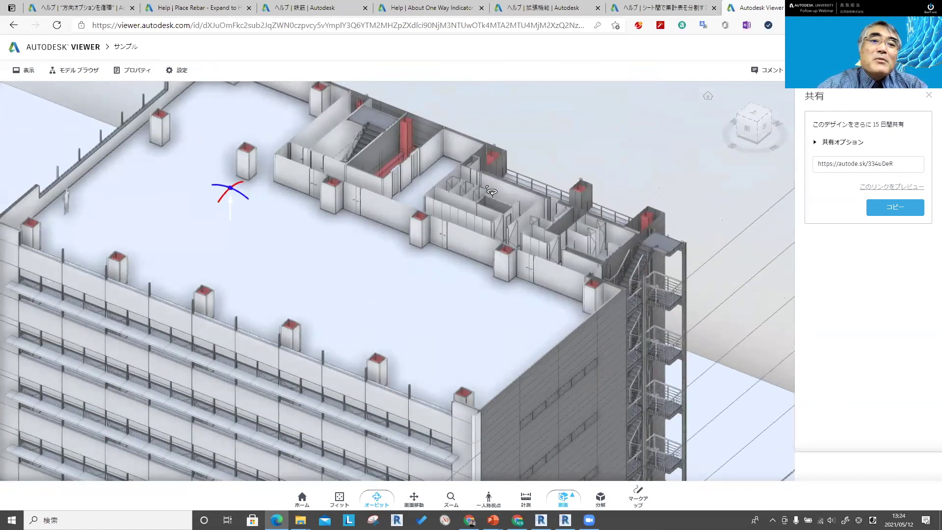
{"action": "mouse_move", "coordinate": [621, 248]}
{"action": "left_mouse_down"}
{"action": "mouse_move", "coordinate": [290, 245]}
{"action": "mouse_move", "coordinate": [273, 254]}
{"action": "mouse_move", "coordinate": [431, 190]}
{"action": "left_mouse_up"}
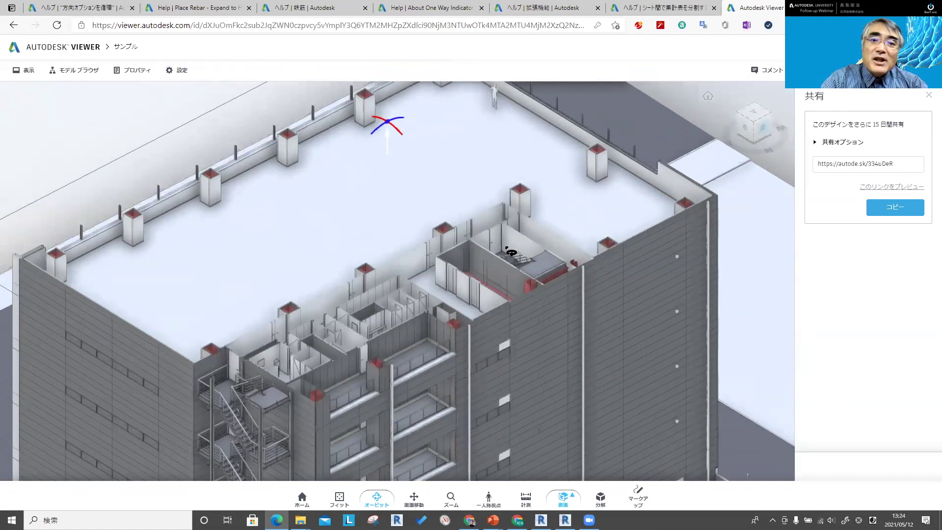
{"action": "mouse_move", "coordinate": [525, 225]}
{"action": "left_mouse_down"}
{"action": "mouse_move", "coordinate": [480, 183]}
{"action": "mouse_move", "coordinate": [408, 153]}
{"action": "left_mouse_up"}
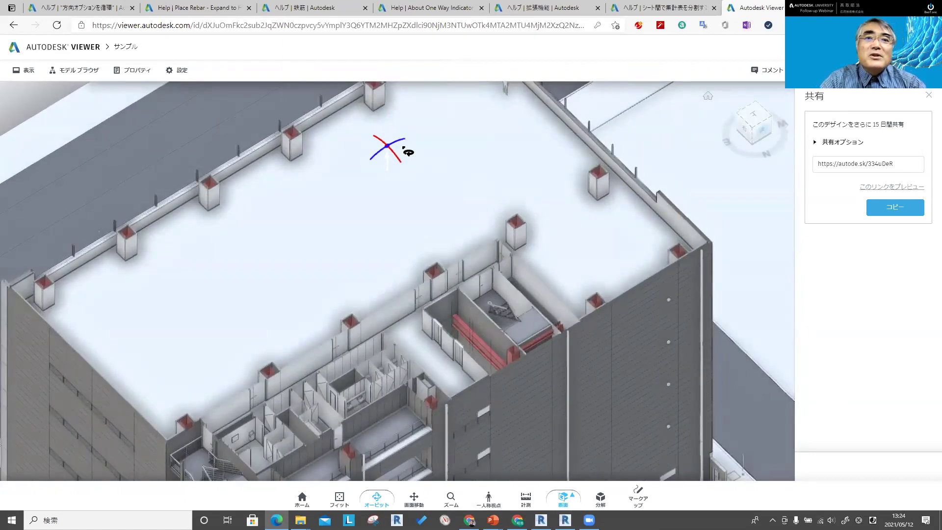
{"action": "left_click_drag", "start_coordinate": [501, 301], "coordinate": [499, 288]}
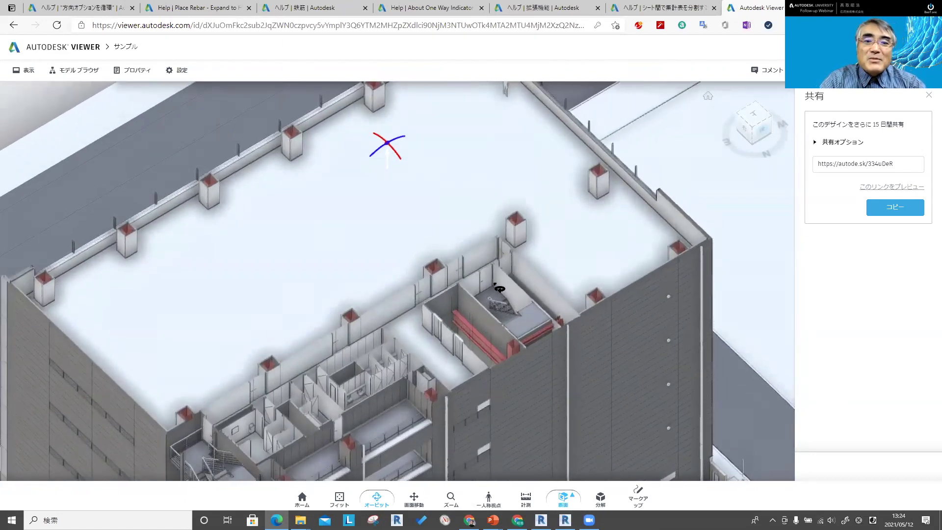
{"action": "key", "text": "alt+Tab"}
{"action": "key", "text": "alt+Tab"}
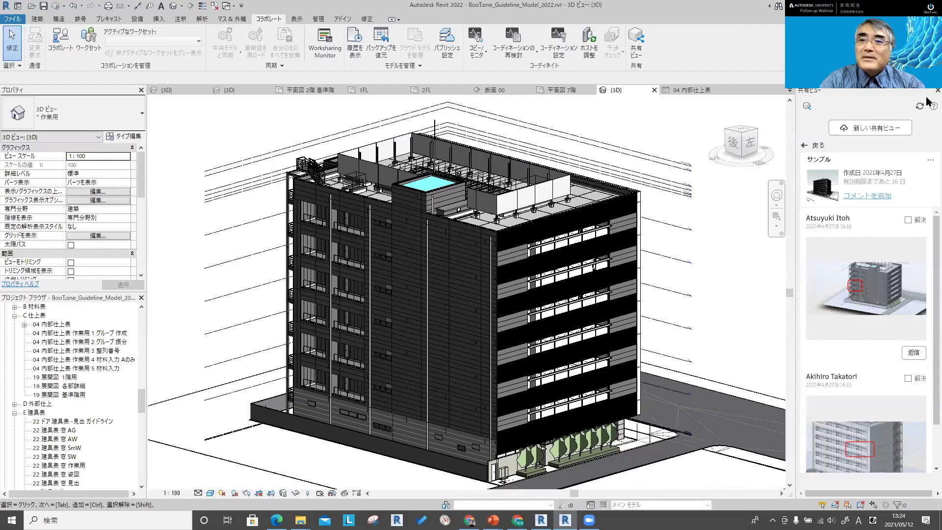
- Advance the slideshow two slides to revision numbering and close the Autodesk Viewer window
{"action": "key", "text": "alt+Tab"}
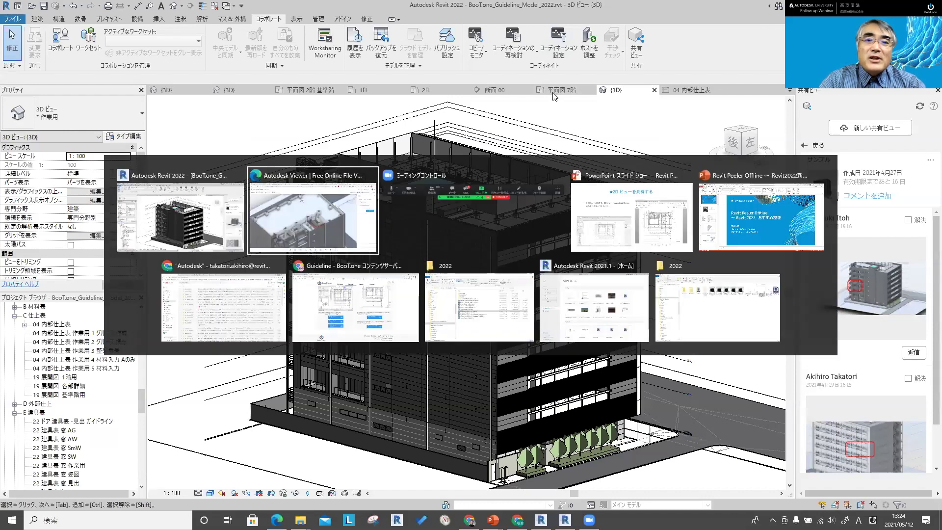
{"action": "key", "text": "Right"}
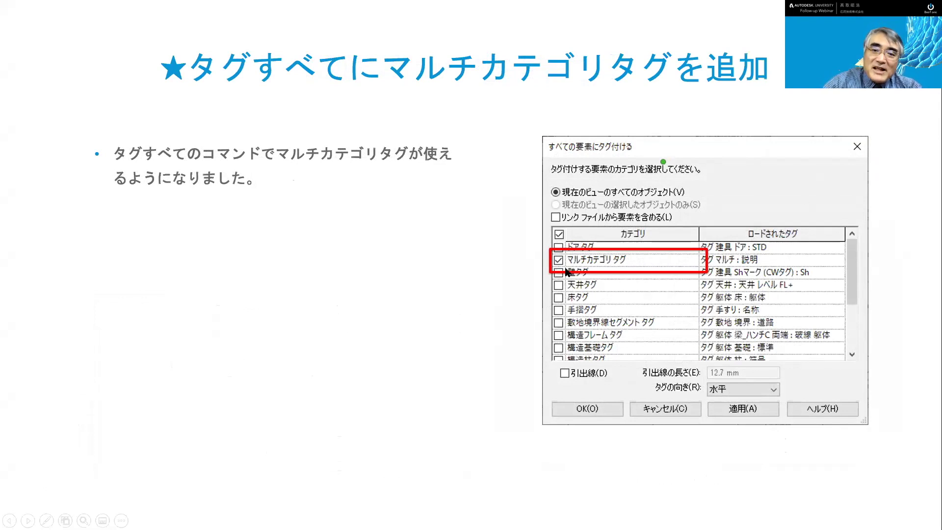
{"action": "key", "text": "Right"}
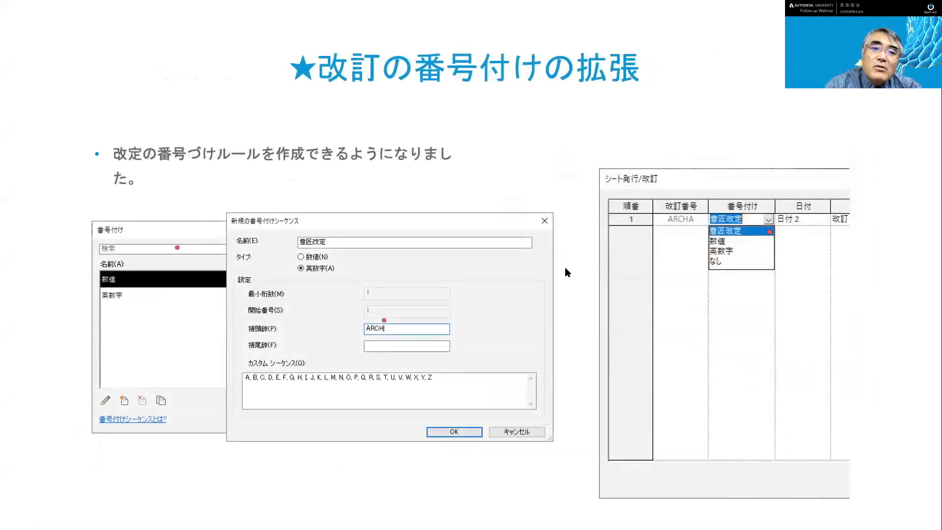
{"action": "key", "text": "alt+Tab"}
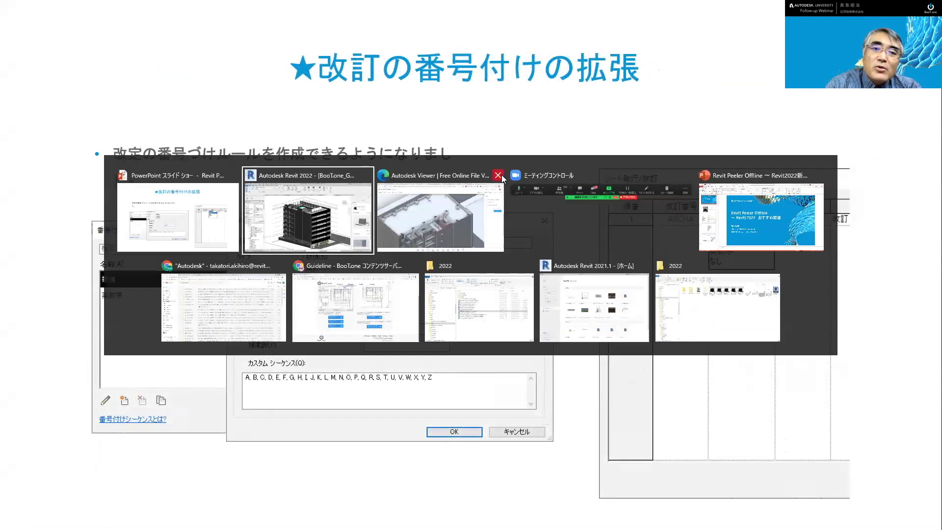
{"action": "left_click", "coordinate": [501, 175]}
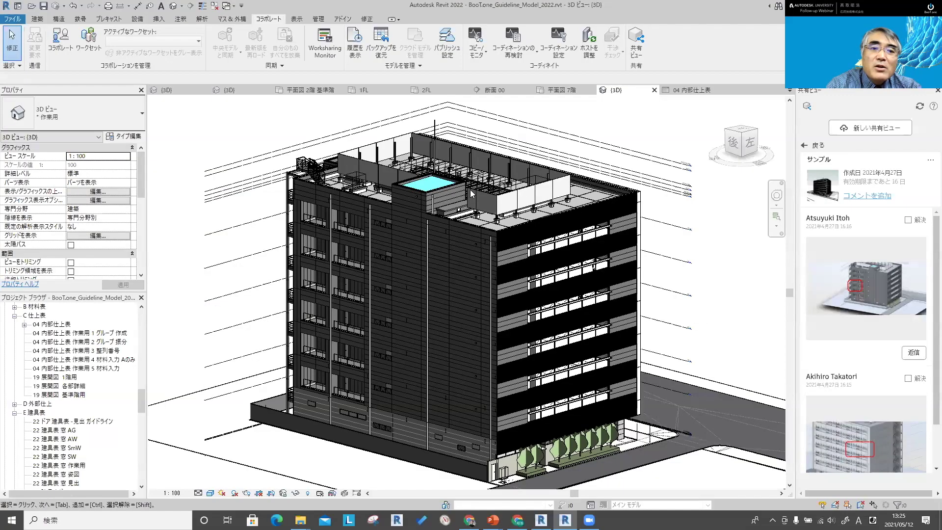
- Open Sheet Issues/Revisions, review revision 1's Numbering options, and list the numbering sequences
{"action": "key", "text": "alt+Tab"}
{"action": "left_click", "coordinate": [255, 193]}
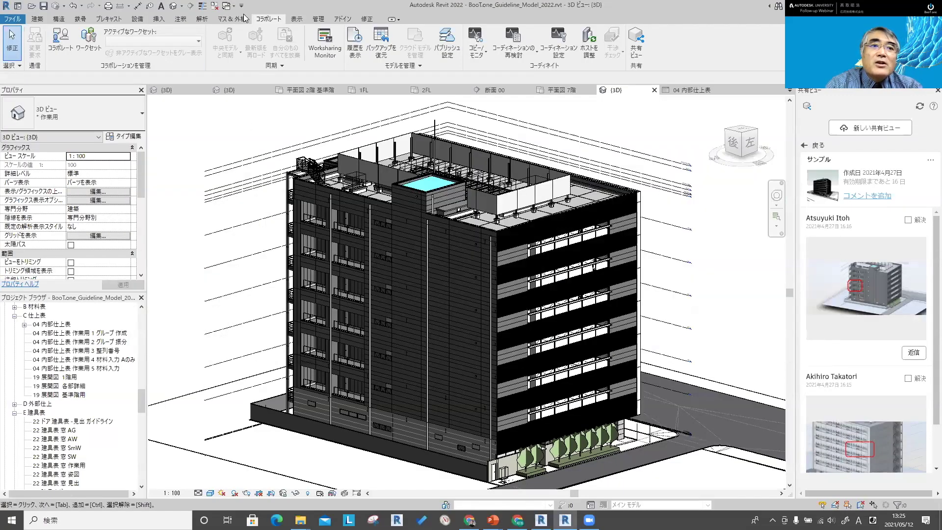
{"action": "left_click", "coordinate": [297, 21]}
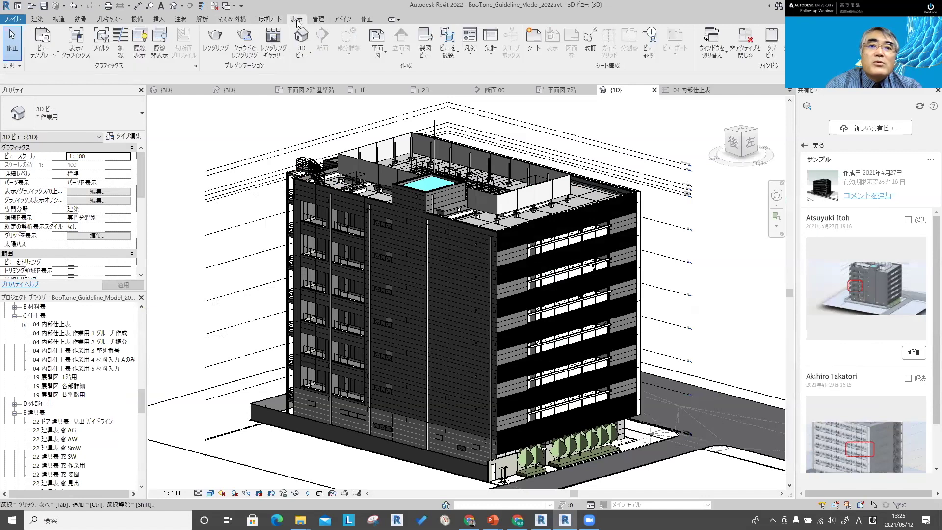
{"action": "left_click", "coordinate": [591, 40]}
{"action": "left_click", "coordinate": [316, 170]}
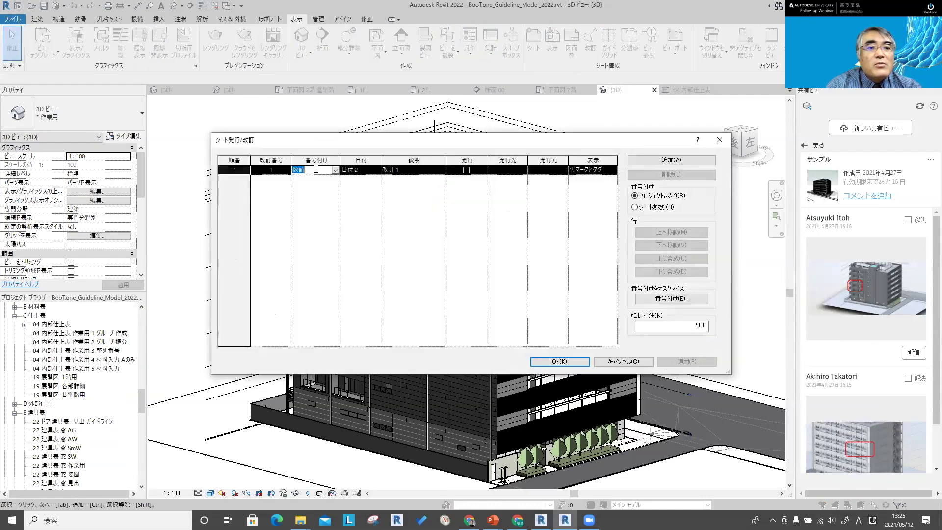
{"action": "left_click", "coordinate": [336, 170]}
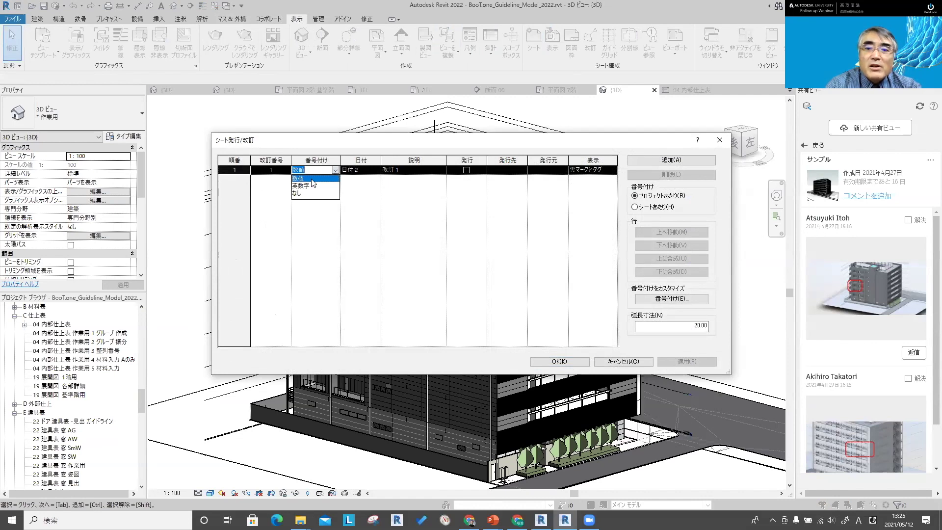
{"action": "left_click", "coordinate": [341, 196]}
{"action": "left_click", "coordinate": [664, 297]}
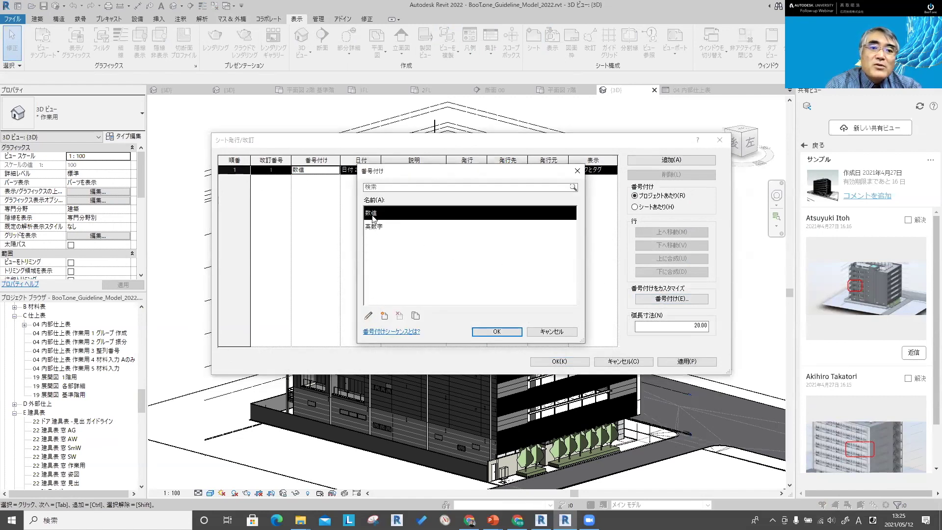
- Create a new alphanumeric numbering sequence named A with ,AB appended to its custom sequence
{"action": "left_click", "coordinate": [385, 315]}
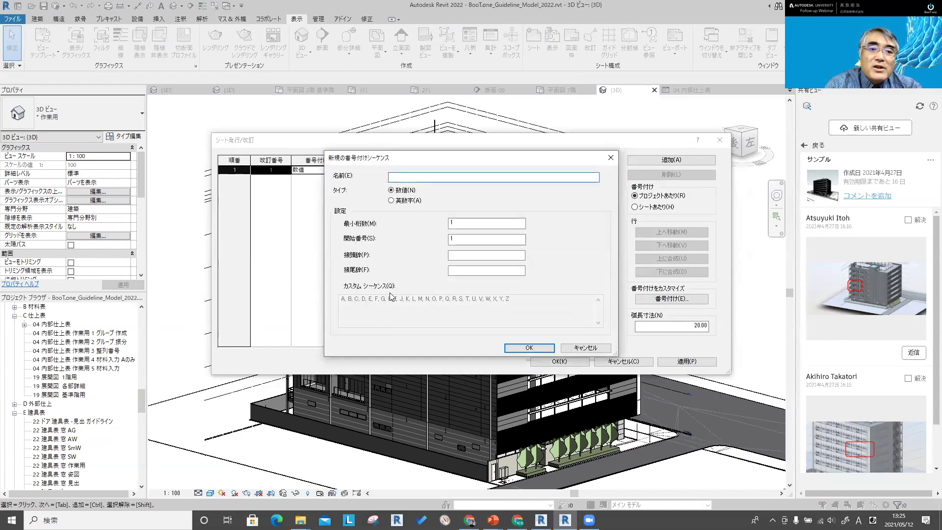
{"action": "left_click", "coordinate": [400, 202]}
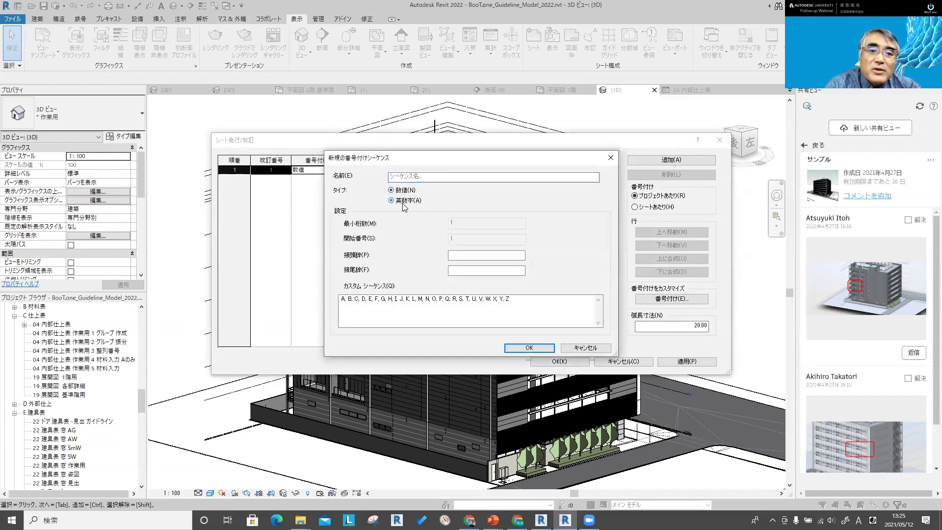
{"action": "left_click", "coordinate": [525, 299]}
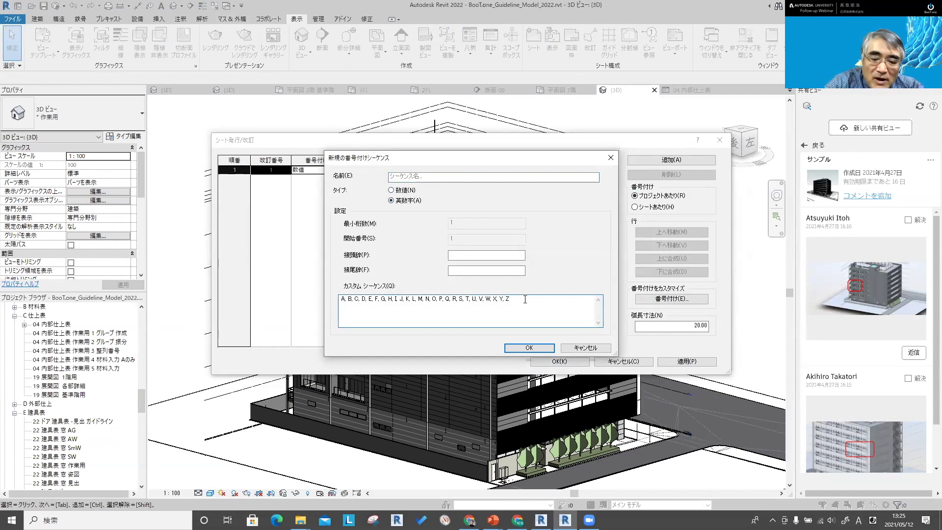
{"action": "type", "text": ",AA,AB"}
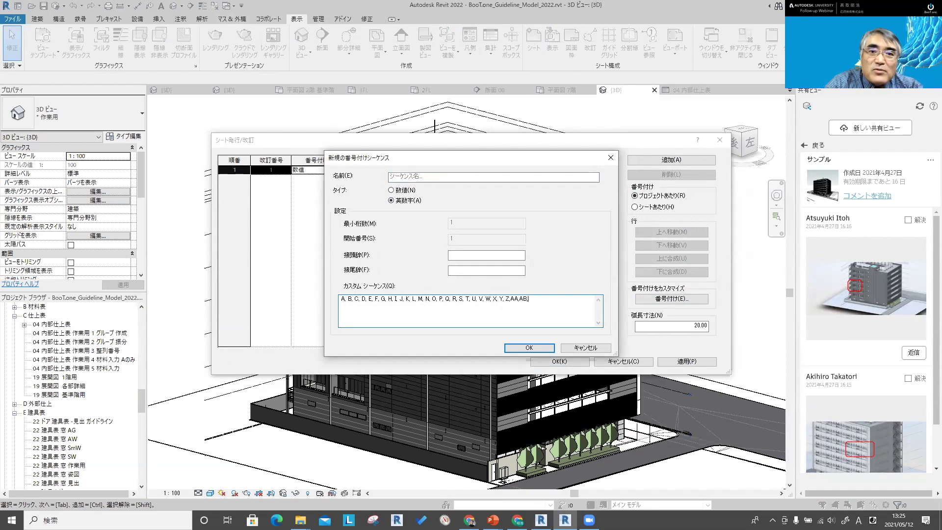
{"action": "type", "text": ",A"}
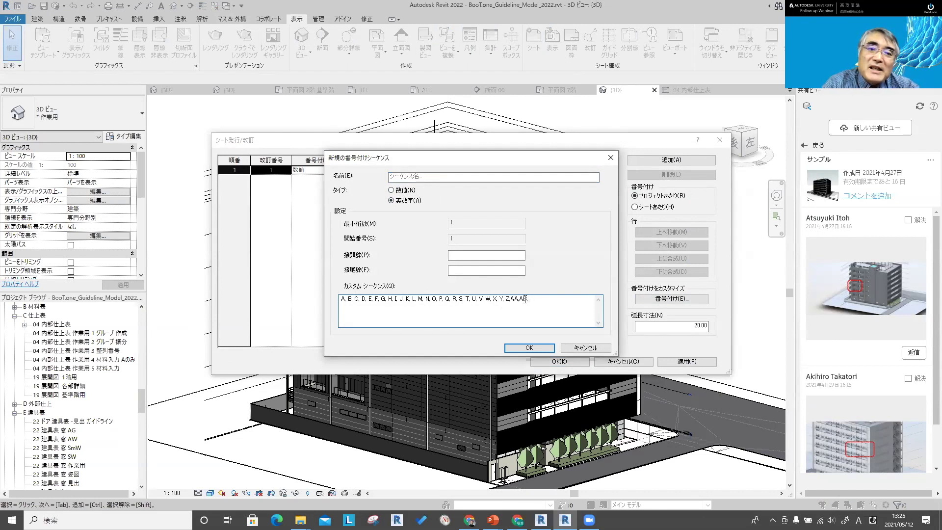
{"action": "left_click", "coordinate": [518, 347]}
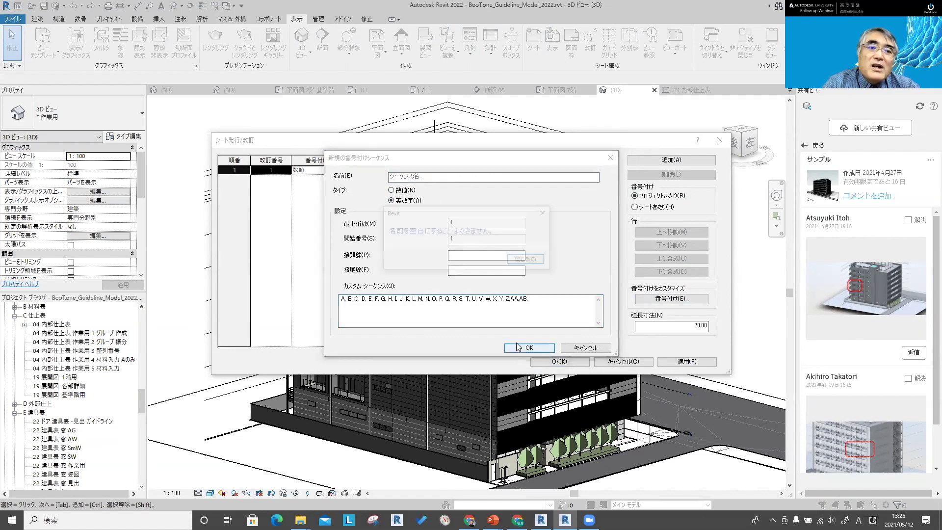
{"action": "left_click", "coordinate": [521, 257]}
{"action": "type", "text": "A"}
{"action": "left_click", "coordinate": [529, 346]}
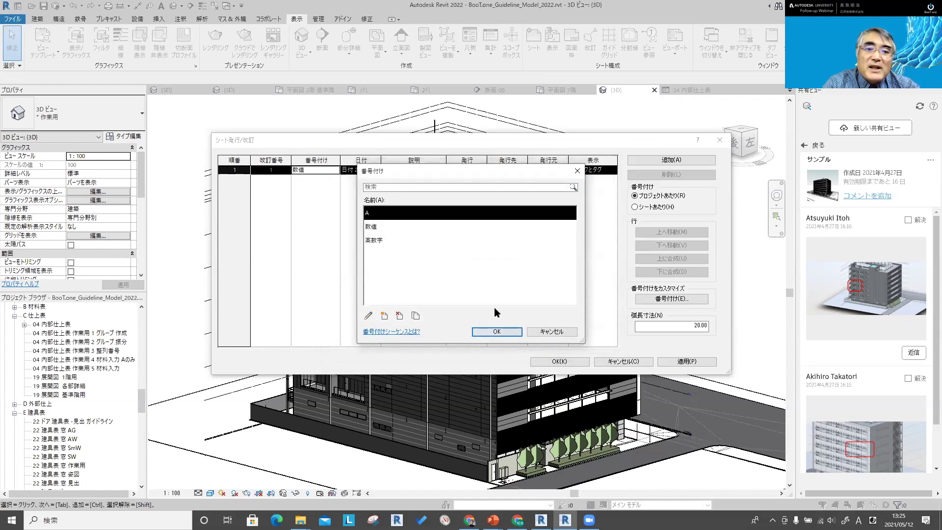
{"action": "left_click", "coordinate": [497, 331]}
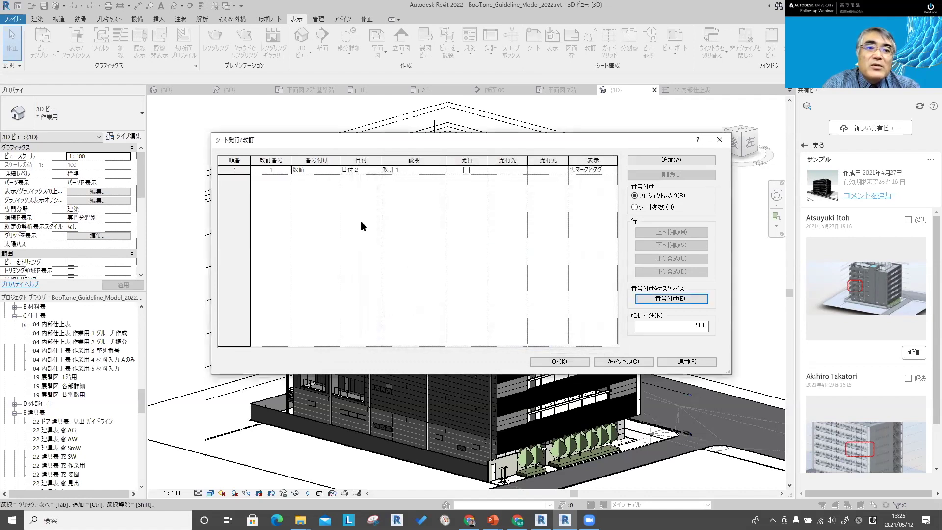
- Set revision 1's numbering to sequence A and apply the revision settings
{"action": "left_click", "coordinate": [337, 170]}
{"action": "left_click", "coordinate": [314, 177]}
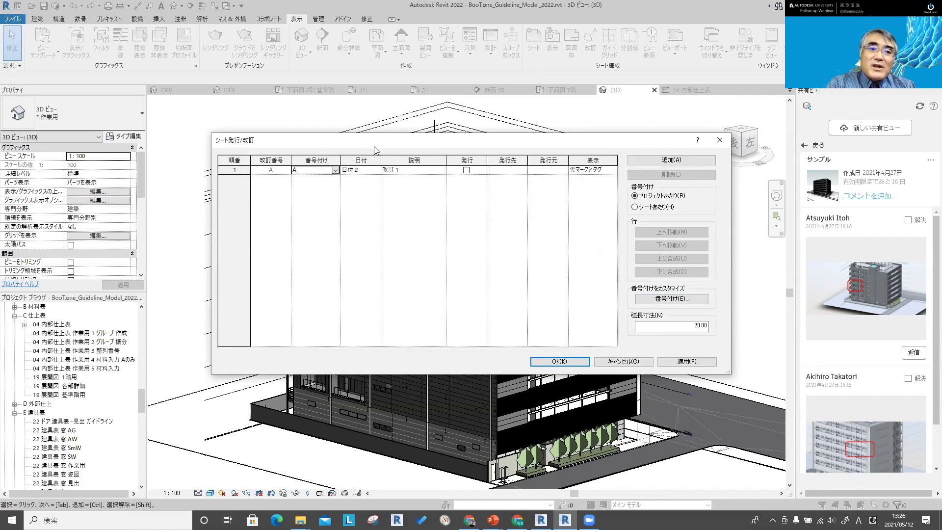
{"action": "left_click_drag", "start_coordinate": [377, 152], "coordinate": [382, 161]}
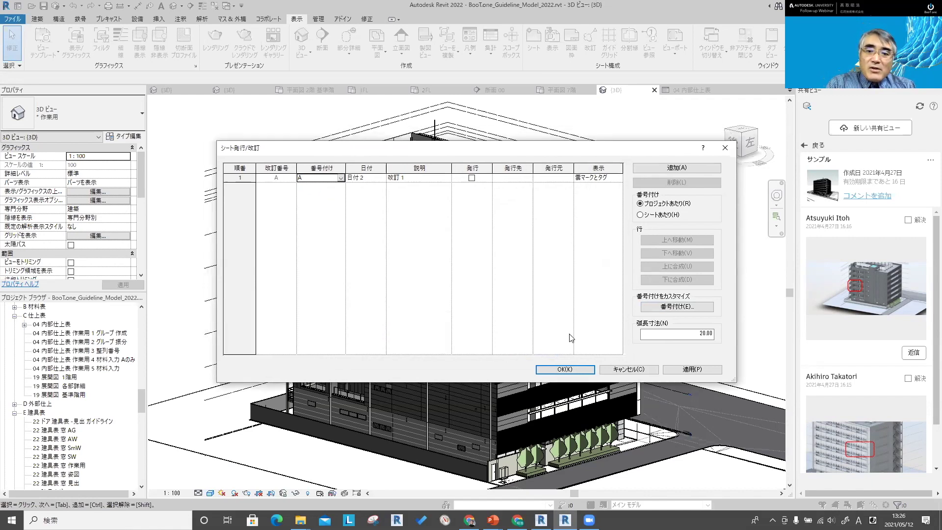
{"action": "left_click", "coordinate": [576, 369]}
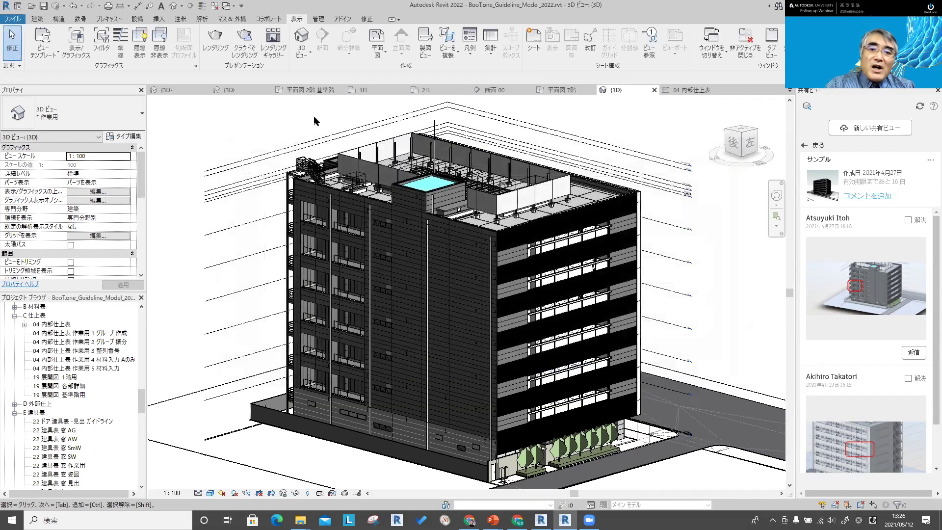
{"action": "scroll", "coordinate": [314, 121], "scroll_direction": "down", "scroll_amount": 2}
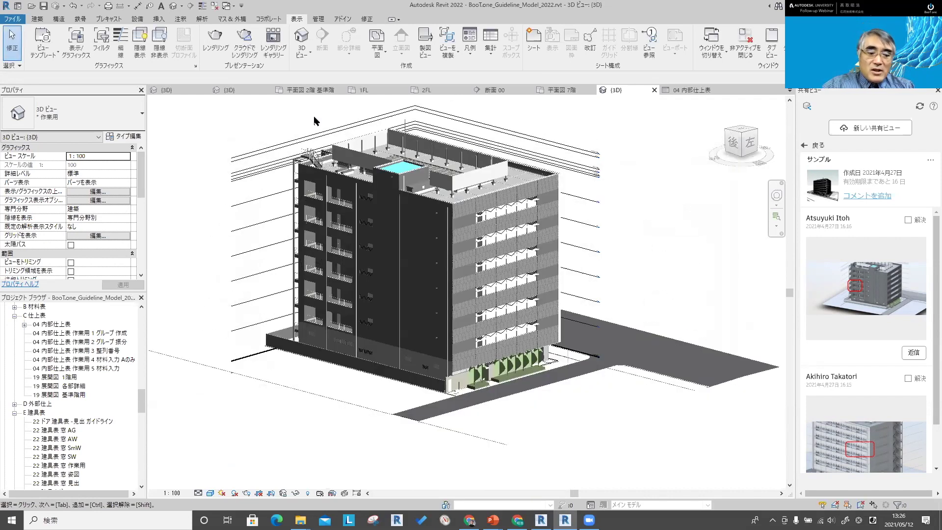
{"action": "mouse_move", "coordinate": [567, 214]}
{"action": "middle_mouse_down", "text": "shift"}
{"action": "mouse_move", "coordinate": [466, 301]}
{"action": "mouse_move", "coordinate": [319, 234]}
{"action": "middle_mouse_up", "text": "shift"}
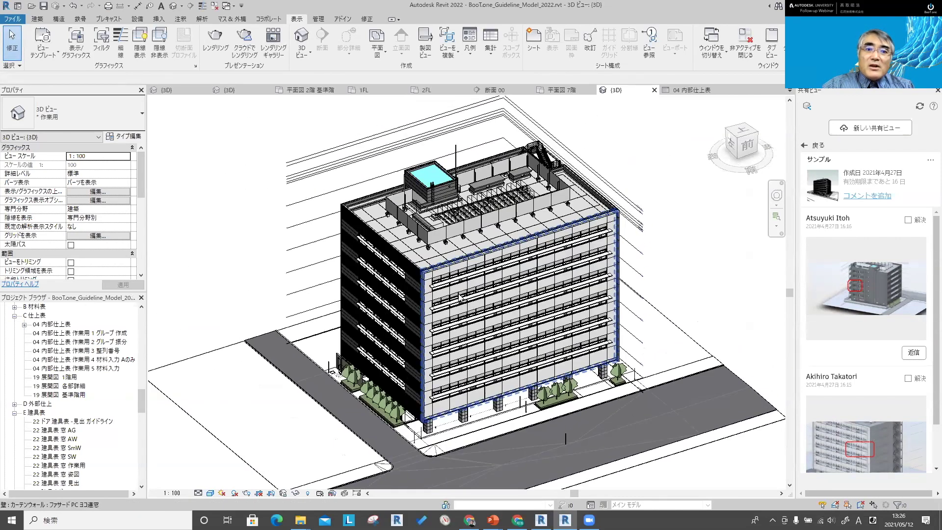
- Advance the slideshow to the shared parameters in schedule keys slide and return to Revit 2022
{"action": "key", "text": "alt+Tab"}
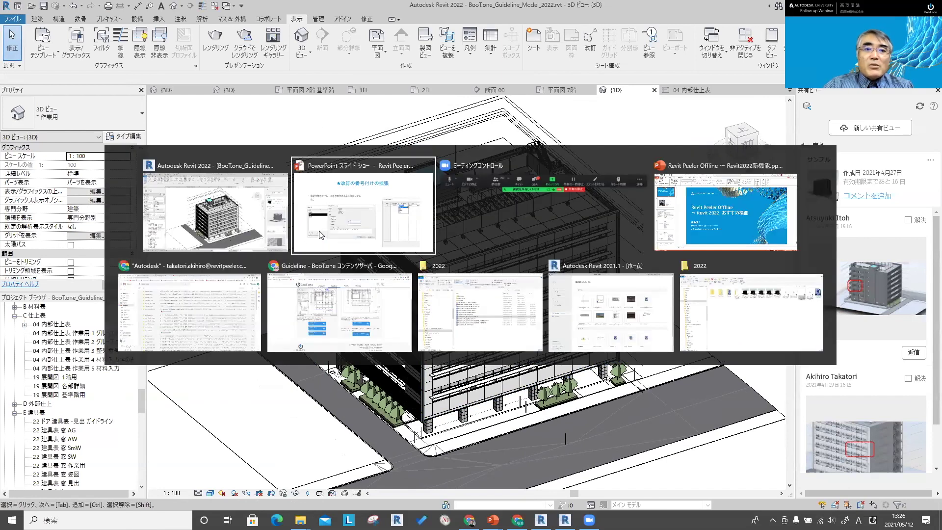
{"action": "key", "text": "Right"}
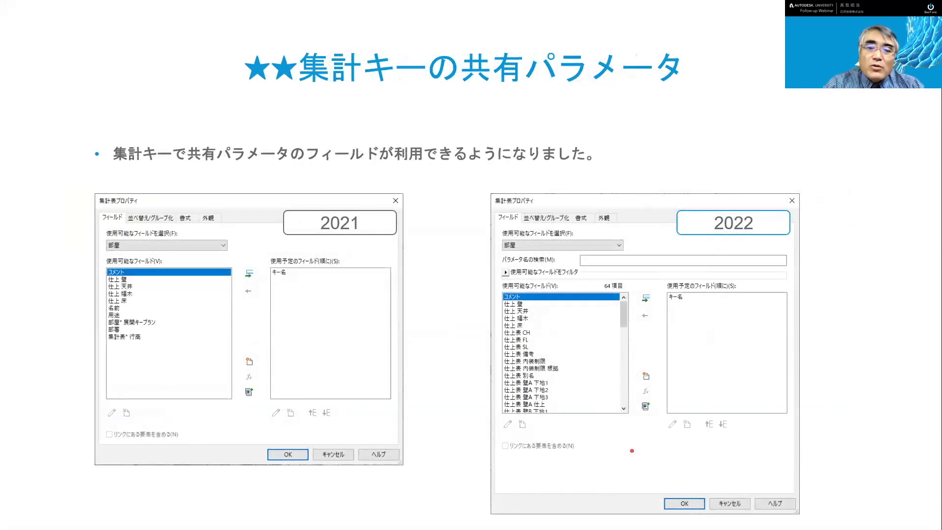
{"action": "key", "text": "alt+Tab"}
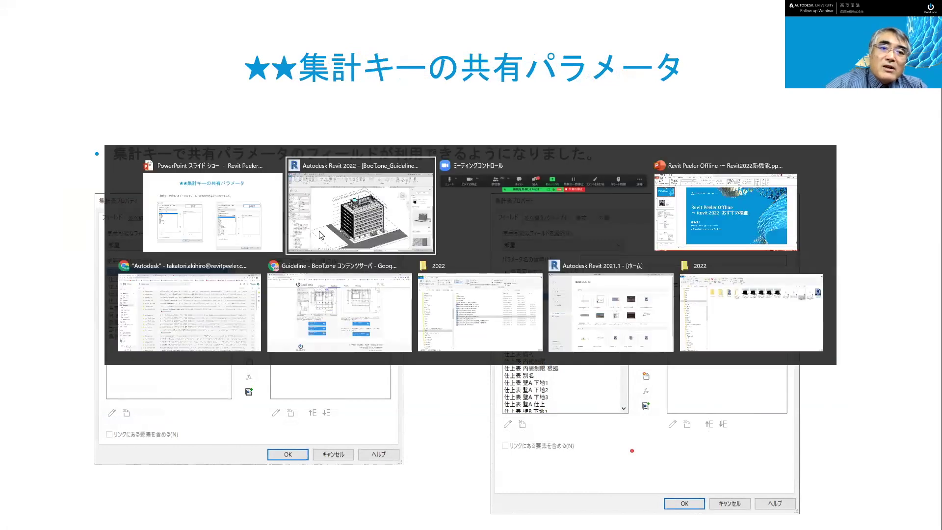
{"action": "left_click", "coordinate": [320, 234]}
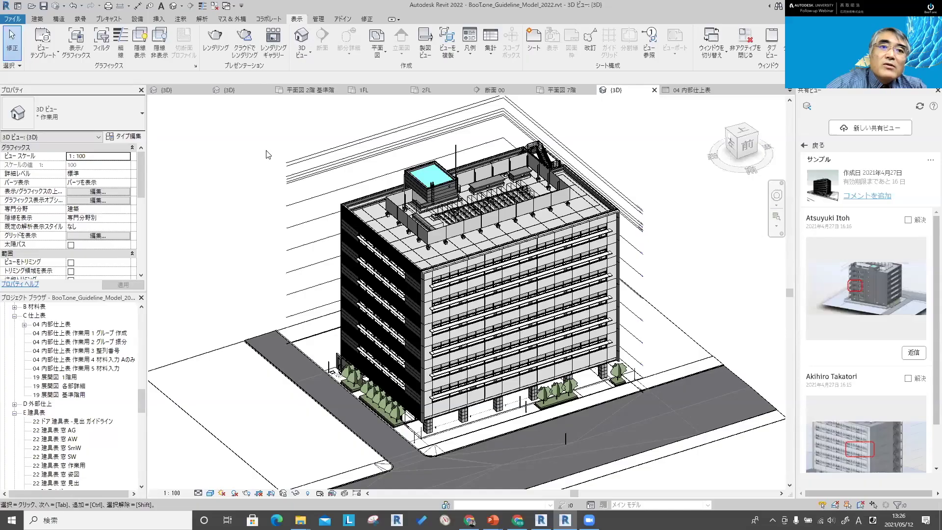
- Create a 部屋 (Rooms) schedule key and open its Schedule Properties field list
{"action": "left_click", "coordinate": [490, 55]}
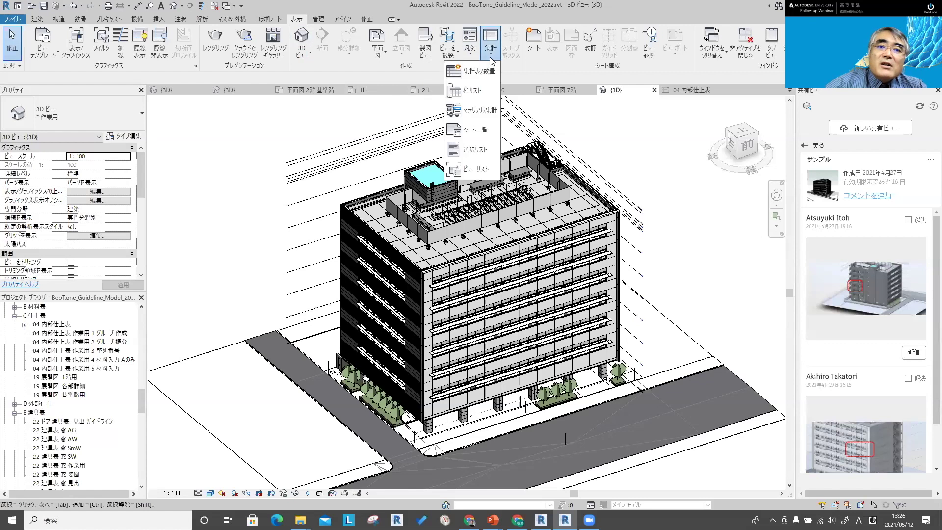
{"action": "left_click", "coordinate": [487, 73]}
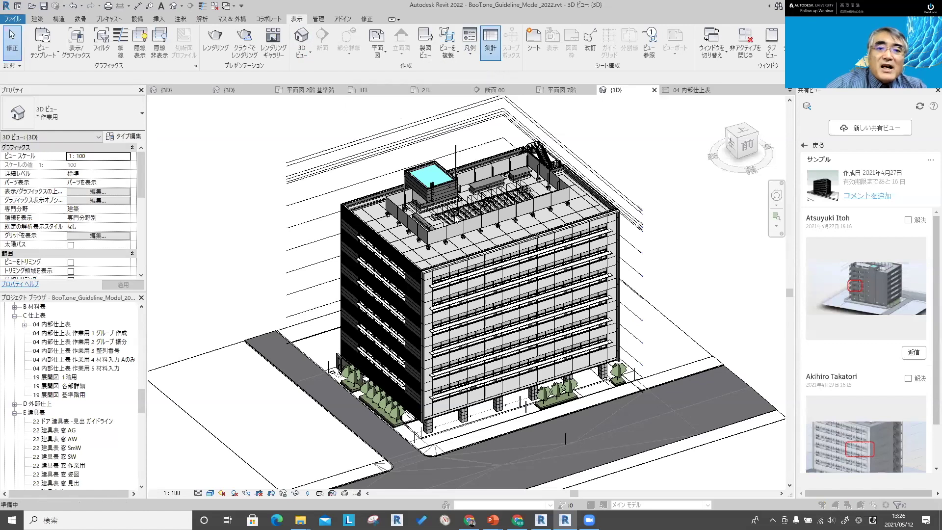
{"action": "left_click_drag", "start_coordinate": [456, 225], "coordinate": [456, 287]}
{"action": "left_click", "coordinate": [375, 284]}
{"action": "left_click", "coordinate": [468, 233]}
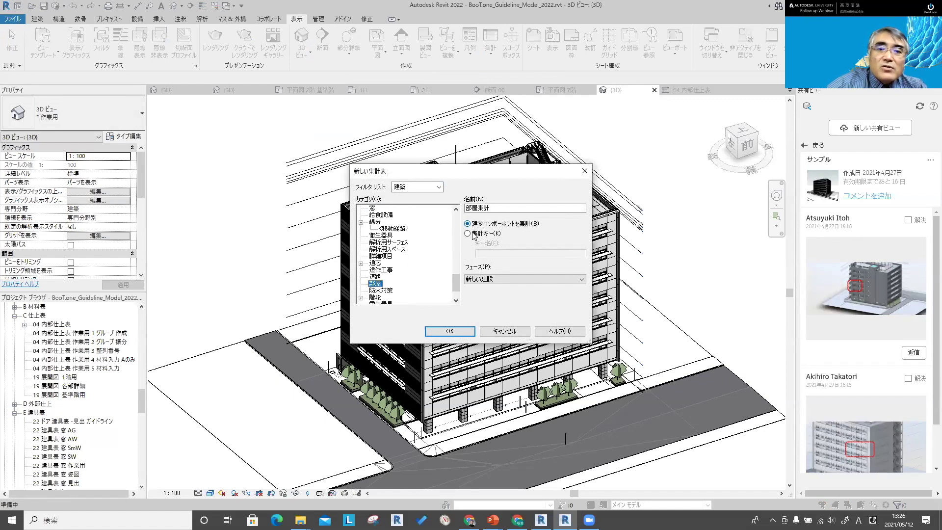
{"action": "left_click", "coordinate": [454, 331]}
{"action": "mouse_move", "coordinate": [449, 212]}
{"action": "left_mouse_down"}
{"action": "mouse_move", "coordinate": [448, 302]}
{"action": "mouse_move", "coordinate": [448, 205]}
{"action": "left_mouse_up"}
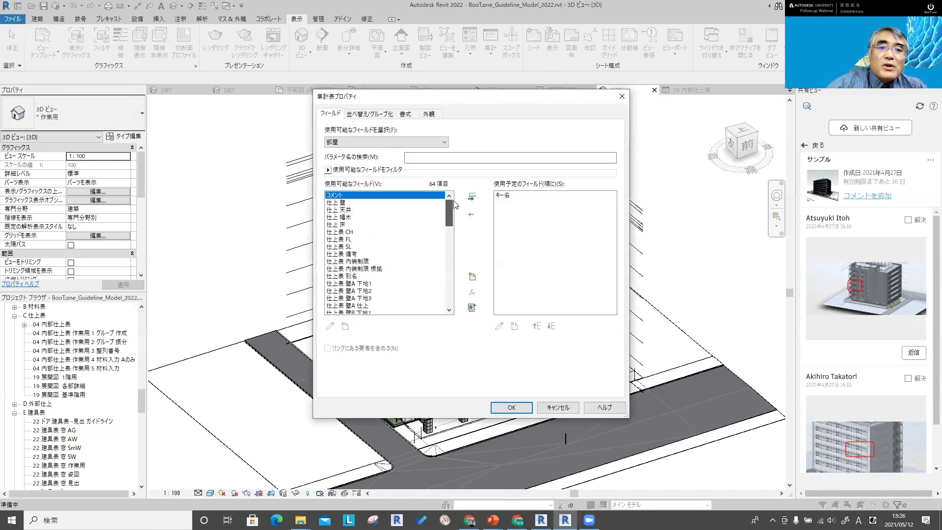
{"action": "key", "text": "alt+Tab"}
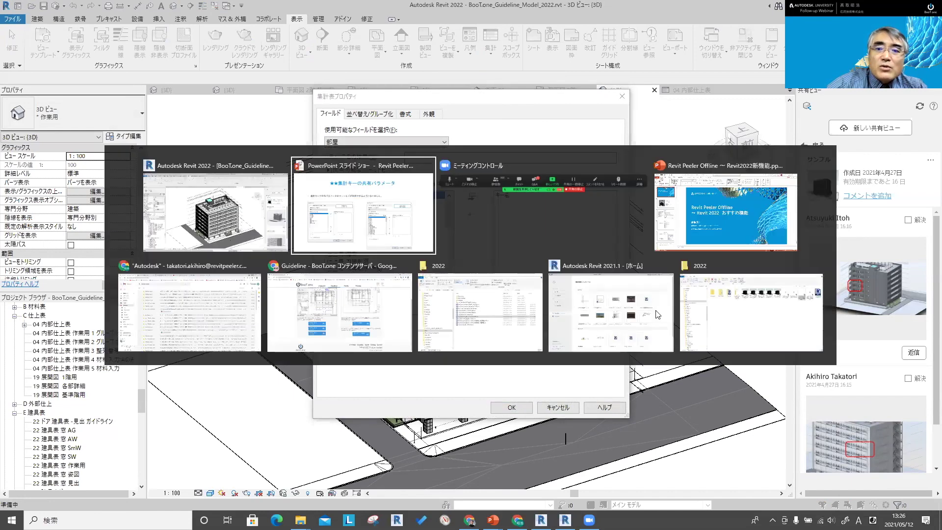
- Start a new project from the Revit 2021 home screen
{"action": "left_click", "coordinate": [609, 321]}
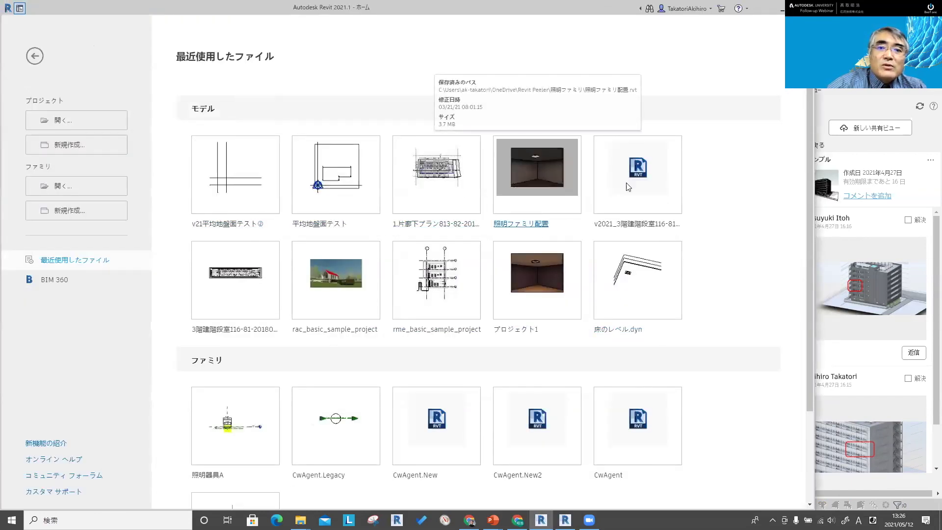
{"action": "left_click", "coordinate": [72, 144]}
{"action": "left_click", "coordinate": [435, 235]}
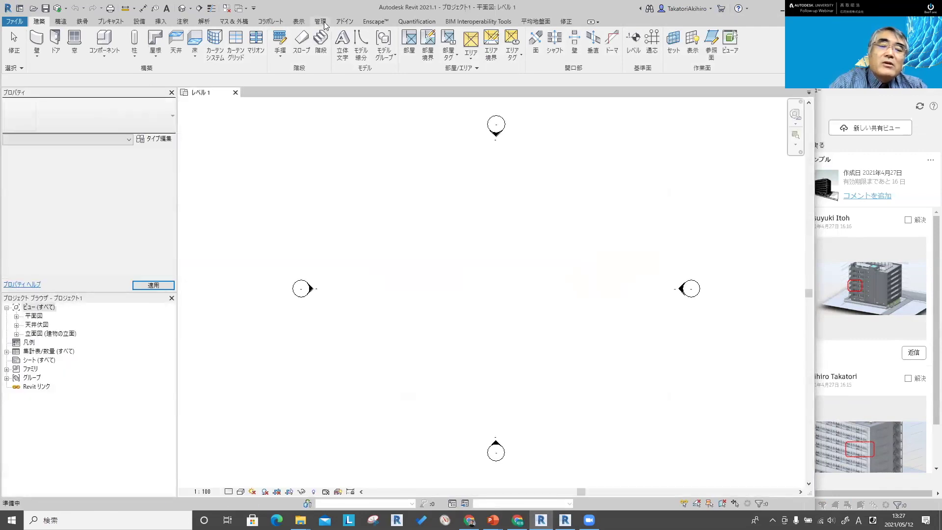
- Create the 部屋スタイル集計 Rooms schedule key, view its fields, then switch to Revit 2022
{"action": "left_click", "coordinate": [303, 23]}
{"action": "left_click", "coordinate": [492, 58]}
{"action": "left_click_drag", "start_coordinate": [391, 225], "coordinate": [385, 290]}
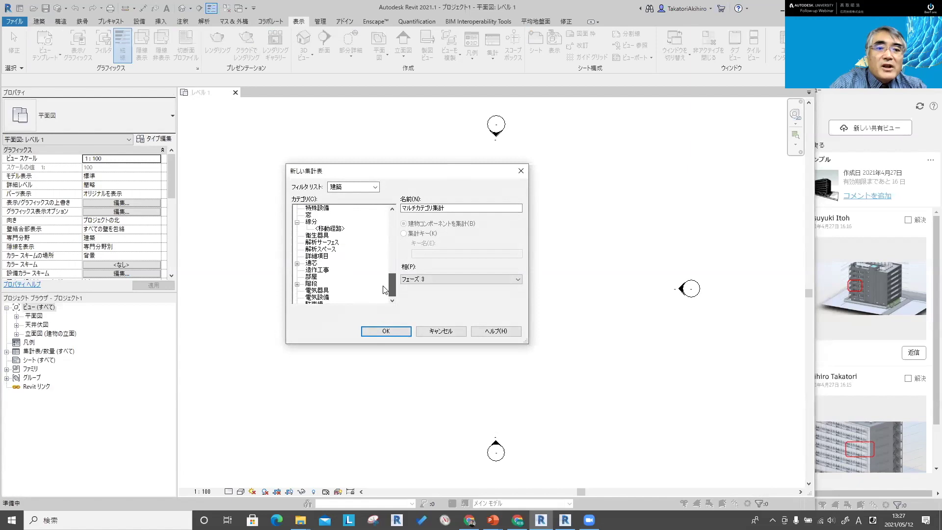
{"action": "left_click", "coordinate": [312, 276]}
{"action": "left_click", "coordinate": [417, 234]}
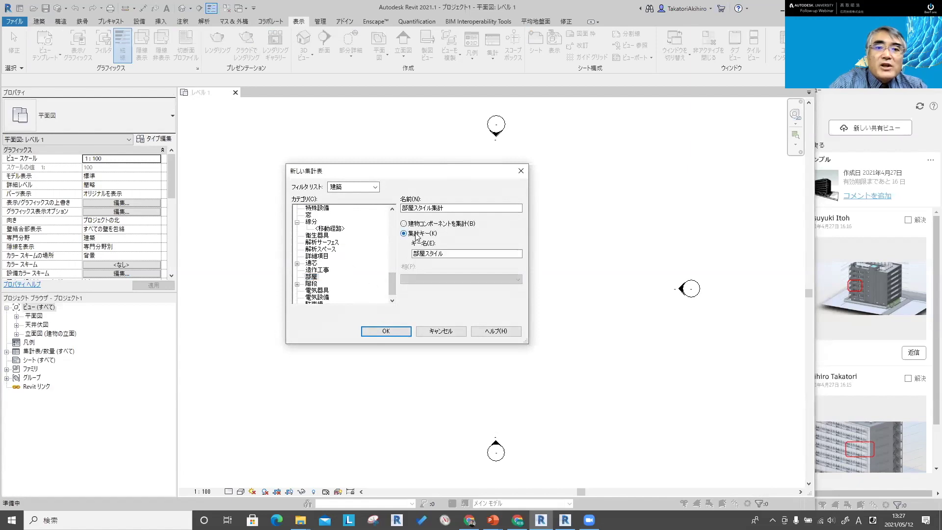
{"action": "left_click", "coordinate": [398, 332]}
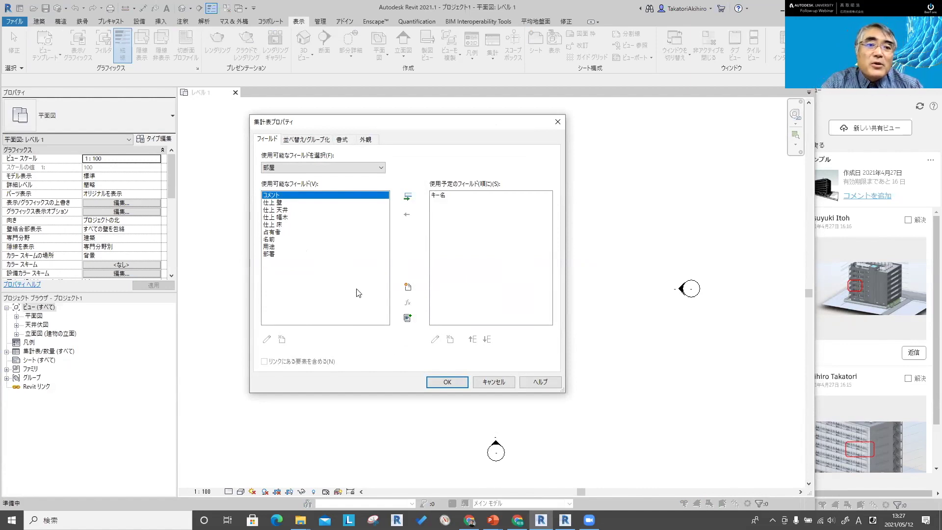
{"action": "key", "text": "alt+Tab"}
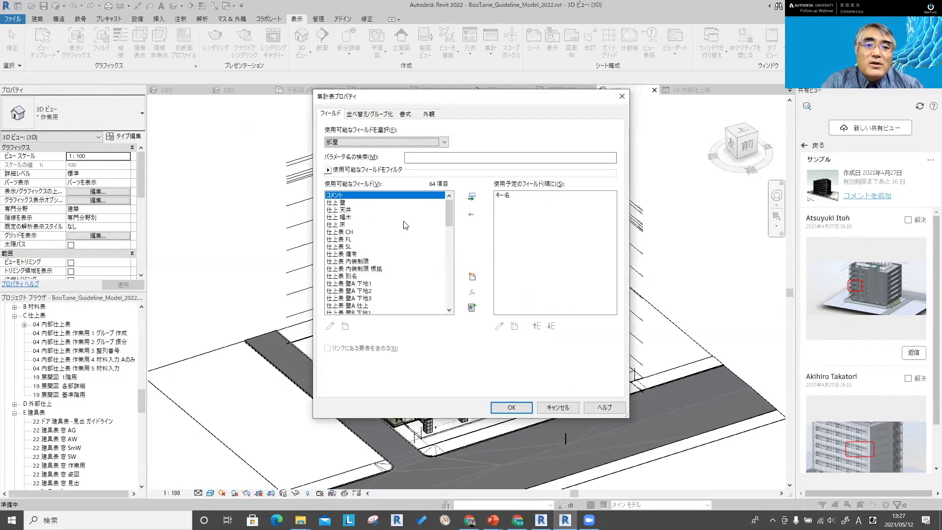
- Scroll through Revit 2022's 64 available room fields, then bring up the window switcher
{"action": "mouse_move", "coordinate": [450, 211]}
{"action": "left_mouse_down"}
{"action": "mouse_move", "coordinate": [443, 294]}
{"action": "mouse_move", "coordinate": [448, 212]}
{"action": "mouse_move", "coordinate": [447, 223]}
{"action": "left_mouse_up"}
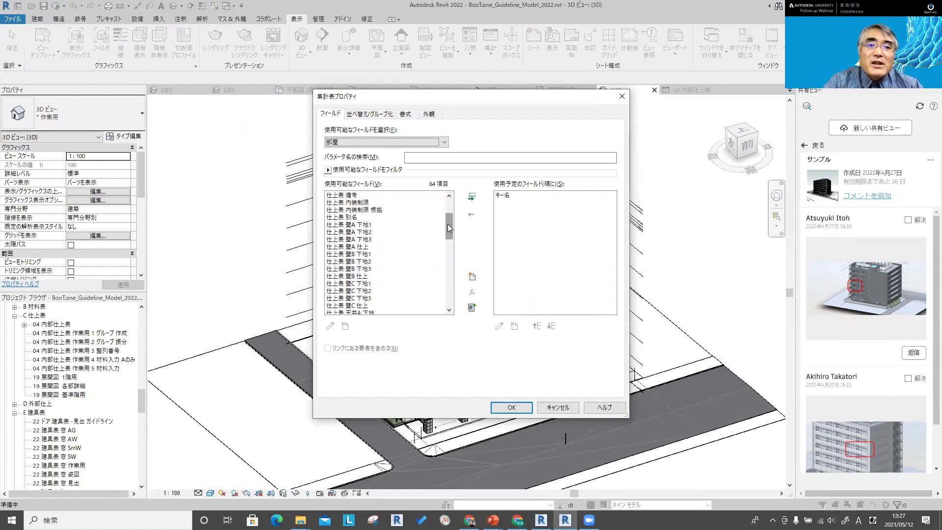
{"action": "key", "text": "alt+Tab"}
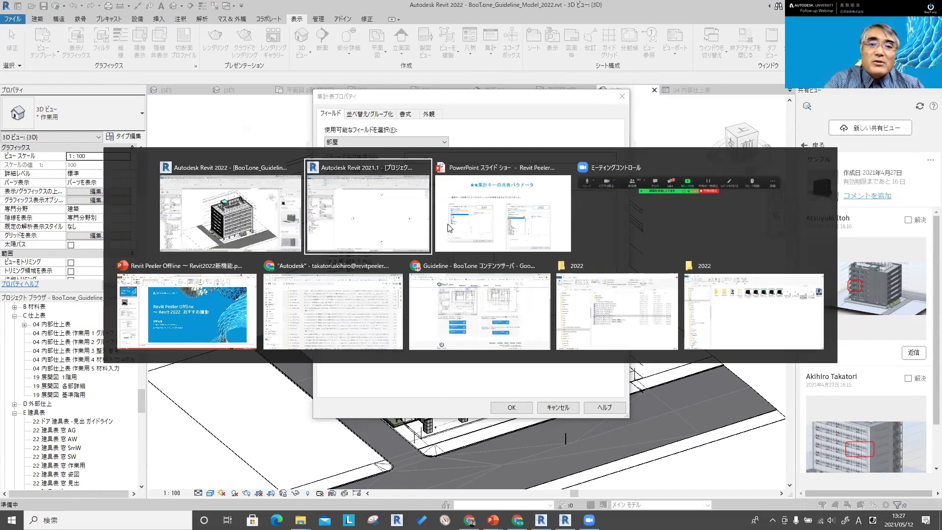
- Show the slide comparing 2021 and 2022 material takeoff categories, then return to Revit's 3D view
{"action": "left_click", "coordinate": [447, 227]}
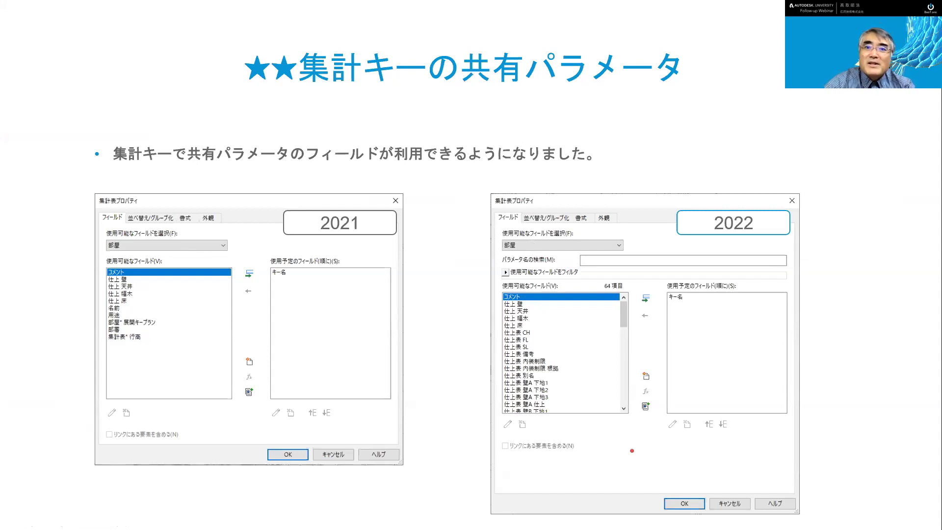
{"action": "key", "text": "Right"}
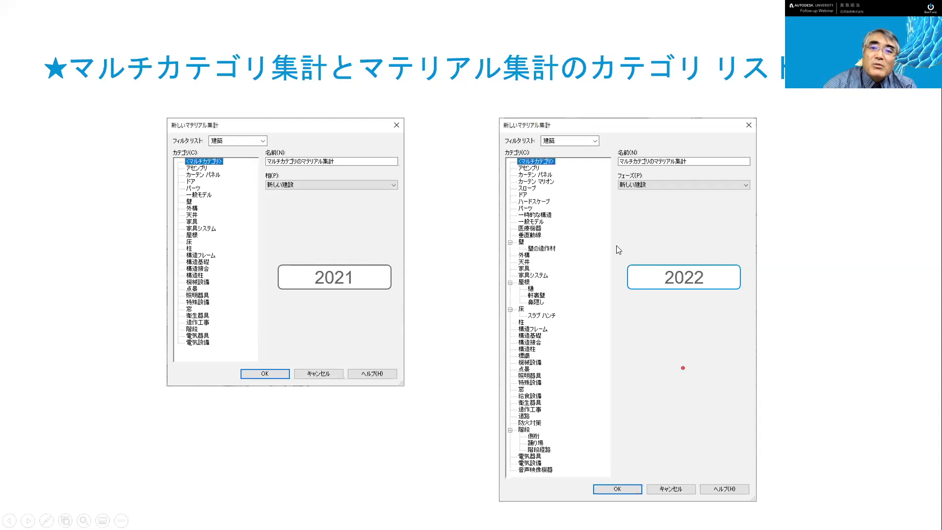
{"action": "key", "text": "alt+Tab"}
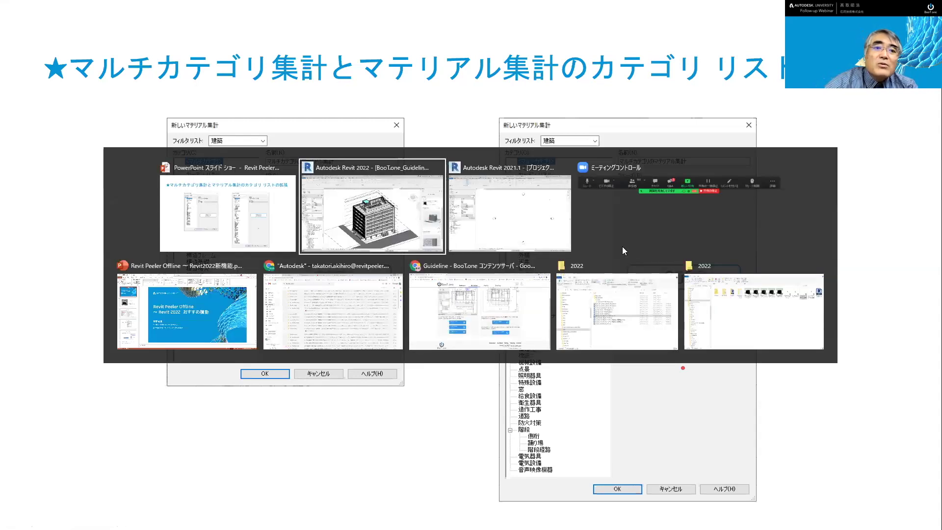
{"action": "key", "text": "Escape"}
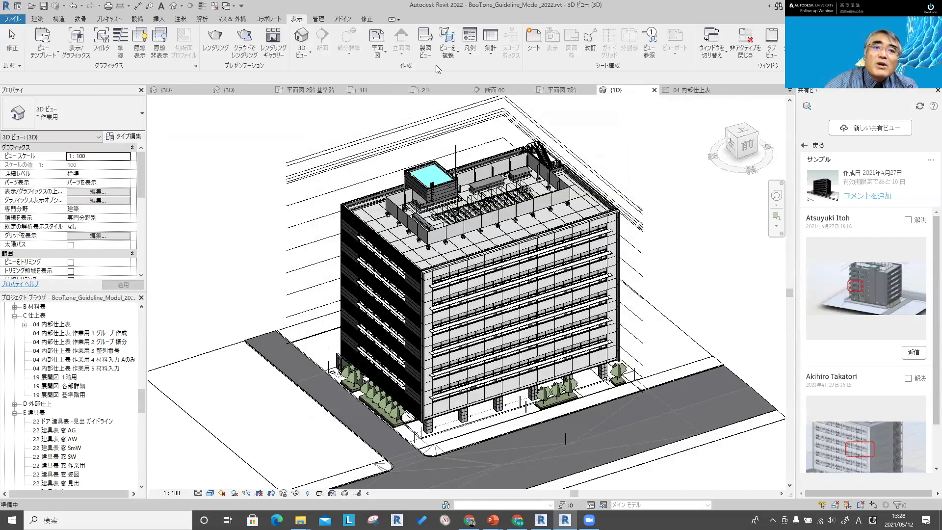
{"action": "left_click", "coordinate": [486, 53]}
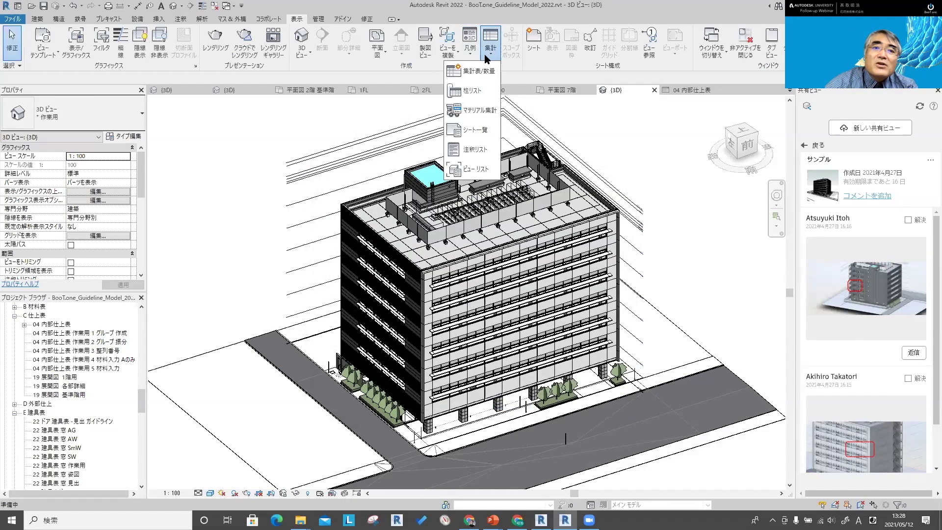
{"action": "left_click", "coordinate": [485, 111]}
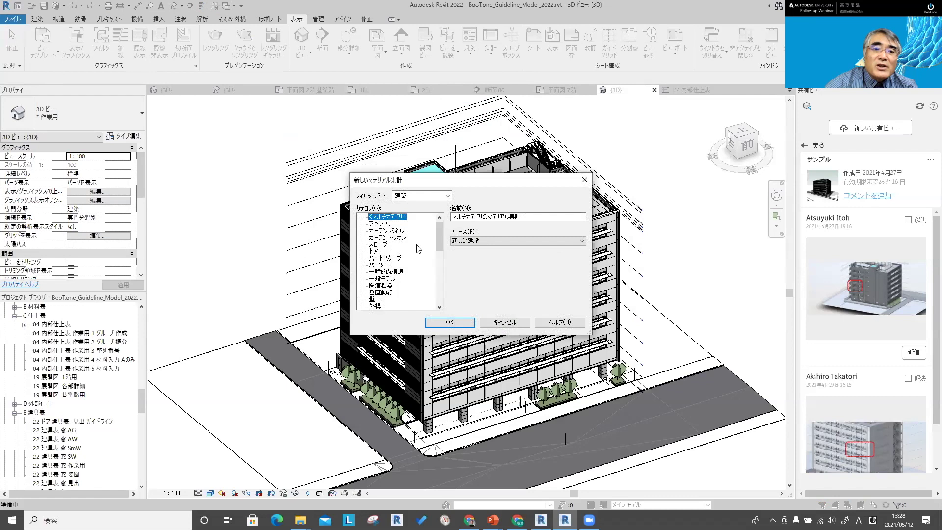
{"action": "left_click_drag", "start_coordinate": [410, 173], "coordinate": [410, 52]}
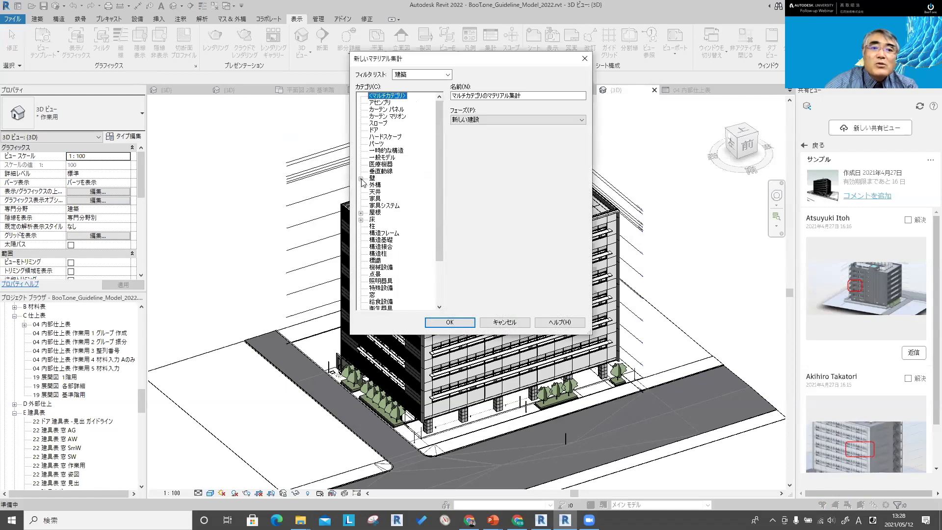
{"action": "left_click", "coordinate": [361, 179]}
{"action": "left_click", "coordinate": [394, 184]}
{"action": "left_click", "coordinate": [362, 219]}
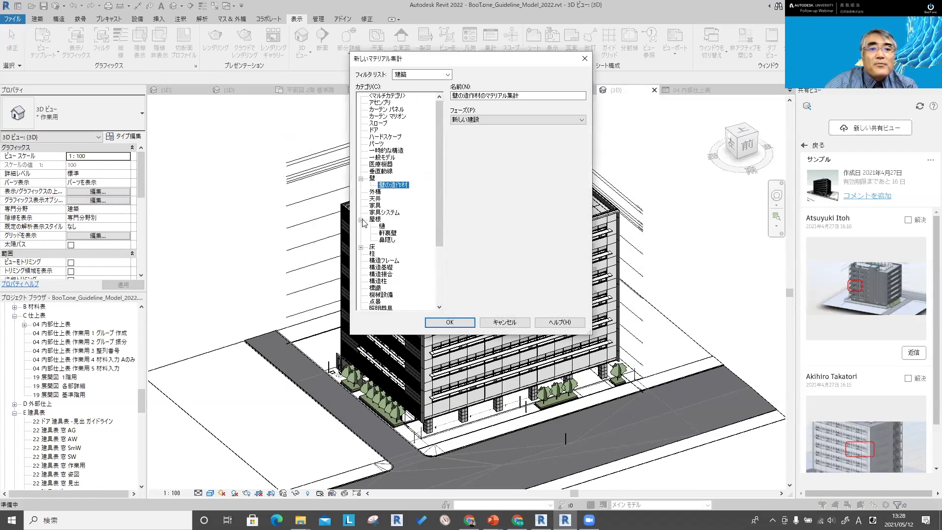
{"action": "left_click", "coordinate": [361, 247]}
{"action": "left_click_drag", "start_coordinate": [443, 221], "coordinate": [442, 283]}
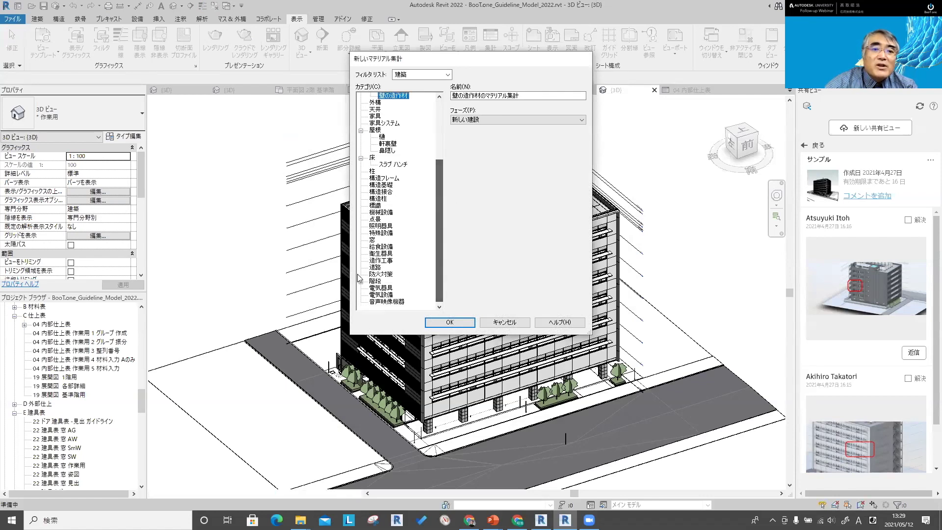
{"action": "key", "text": "Escape"}
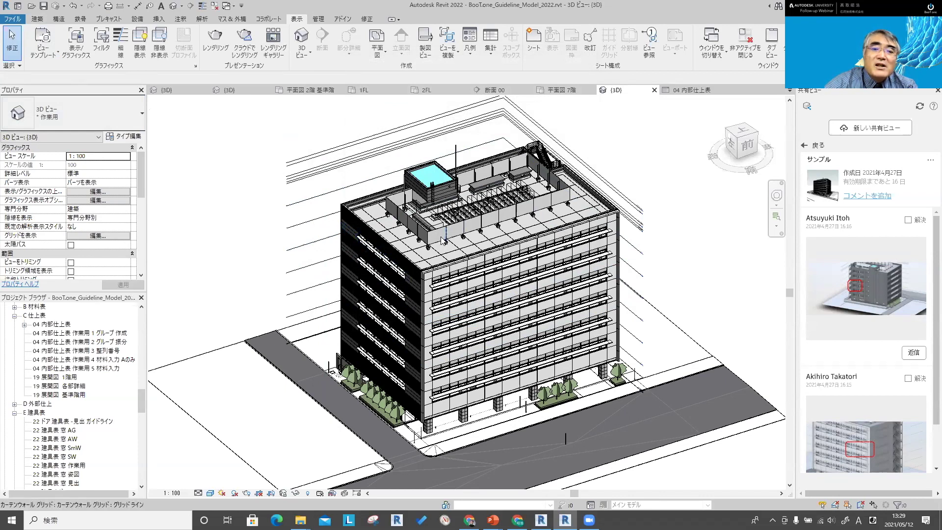
{"action": "scroll", "coordinate": [452, 230], "scroll_direction": "up", "scroll_amount": 1}
{"action": "scroll", "coordinate": [446, 295], "scroll_direction": "up", "scroll_amount": 4}
{"action": "scroll", "coordinate": [428, 366], "scroll_direction": "up", "scroll_amount": 1}
{"action": "scroll", "coordinate": [508, 415], "scroll_direction": "up", "scroll_amount": 2}
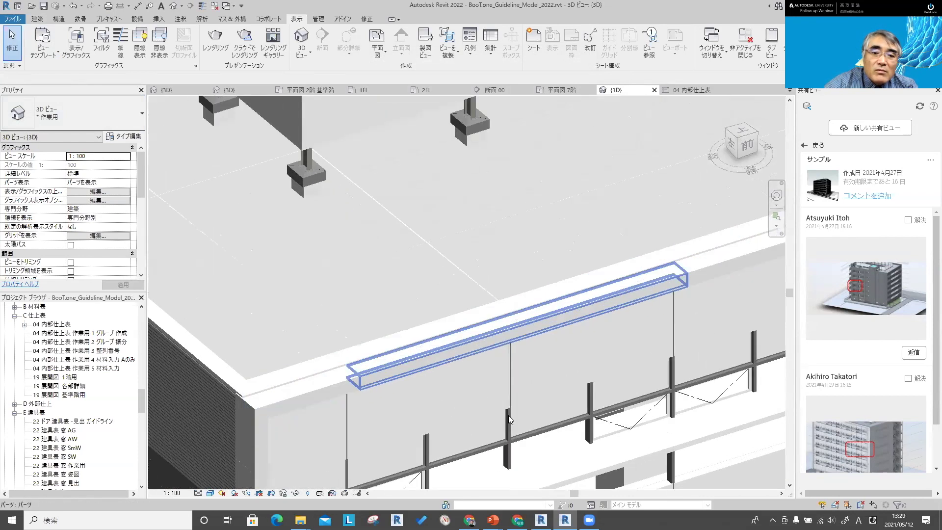
{"action": "scroll", "coordinate": [508, 392], "scroll_direction": "up", "scroll_amount": 1}
{"action": "scroll", "coordinate": [417, 242], "scroll_direction": "down", "scroll_amount": 3}
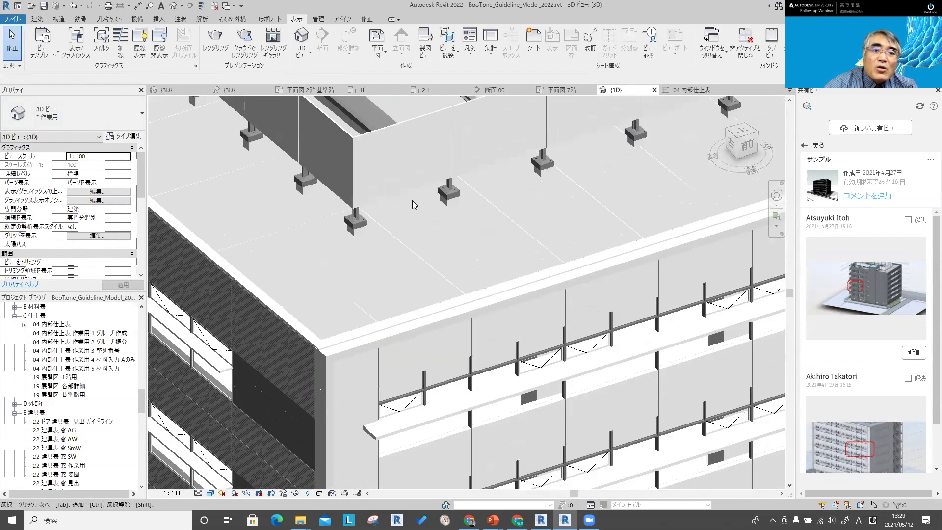
{"action": "scroll", "coordinate": [407, 187], "scroll_direction": "up", "scroll_amount": 1}
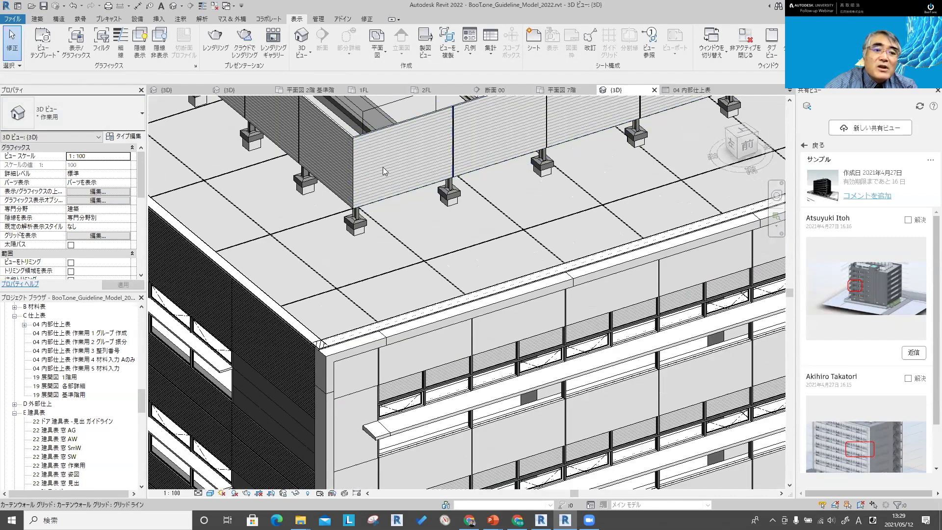
{"action": "scroll", "coordinate": [383, 170], "scroll_direction": "down", "scroll_amount": 1}
{"action": "scroll", "coordinate": [384, 170], "scroll_direction": "down", "scroll_amount": 1}
{"action": "scroll", "coordinate": [387, 172], "scroll_direction": "down", "scroll_amount": 1}
{"action": "scroll", "coordinate": [442, 211], "scroll_direction": "down", "scroll_amount": 1}
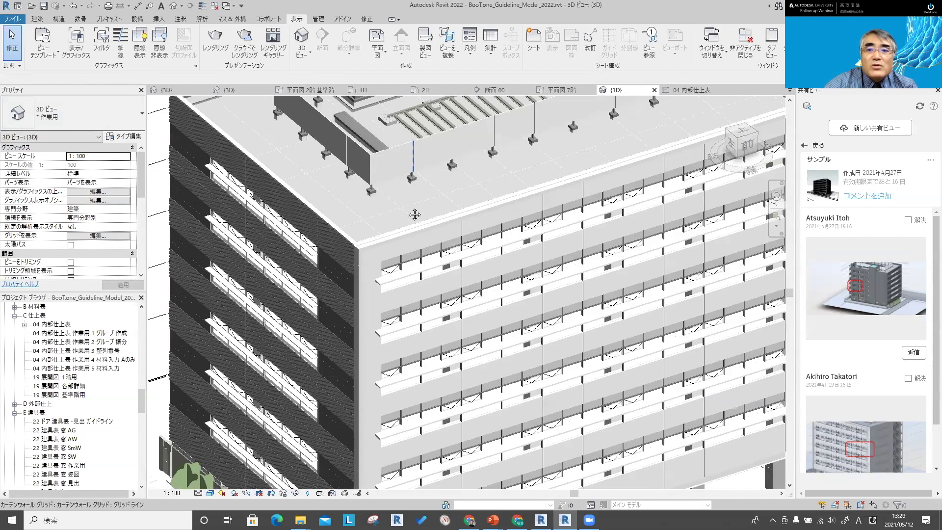
{"action": "scroll", "coordinate": [516, 255], "scroll_direction": "down", "scroll_amount": 2}
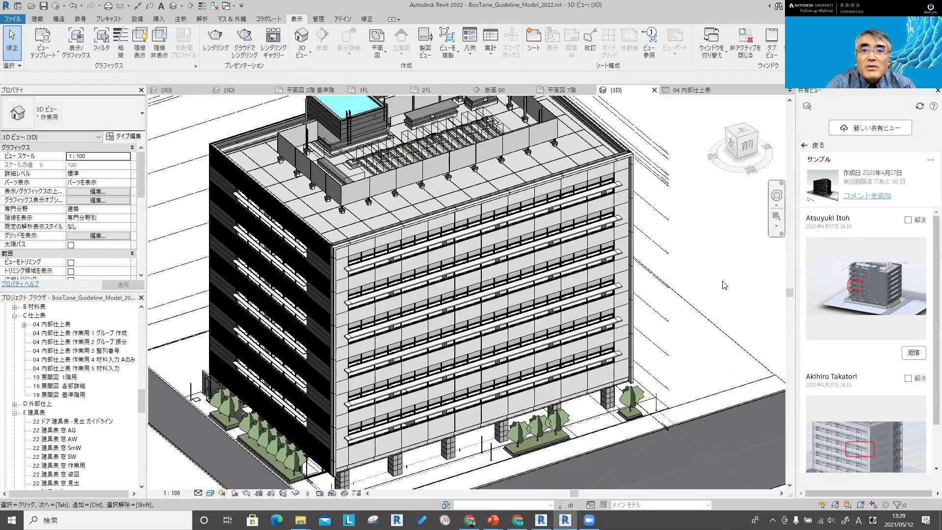
- Start a new wall and open its type's layer structure with the assembly preview shown
{"action": "left_click", "coordinate": [37, 19]}
{"action": "left_click", "coordinate": [43, 42]}
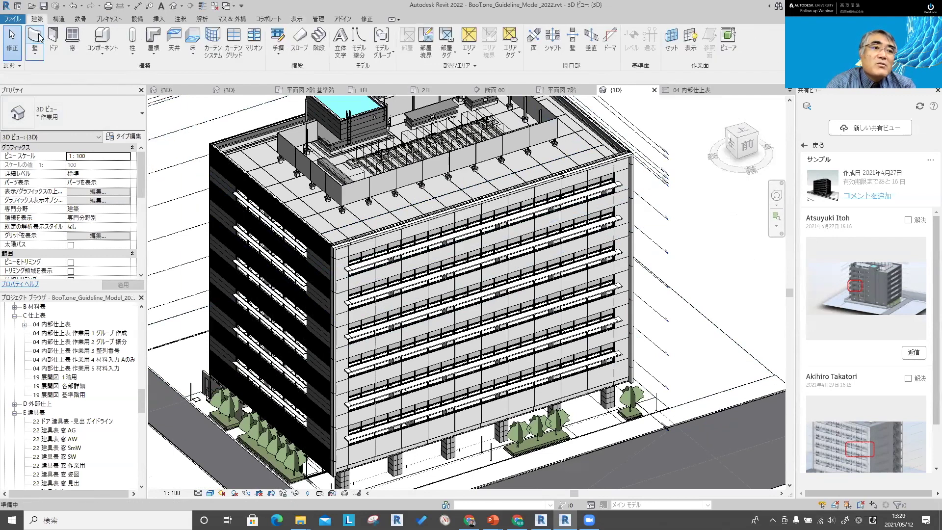
{"action": "left_click", "coordinate": [124, 136]}
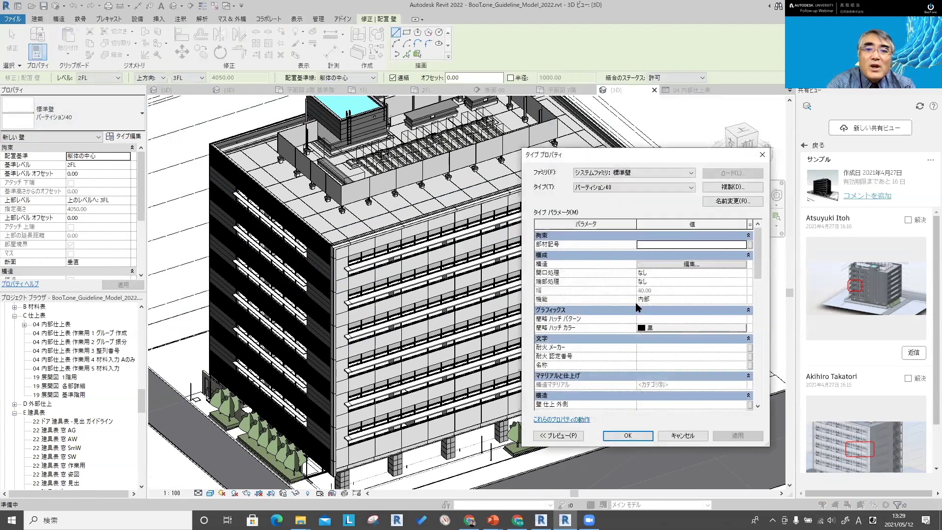
{"action": "left_click", "coordinate": [698, 264]}
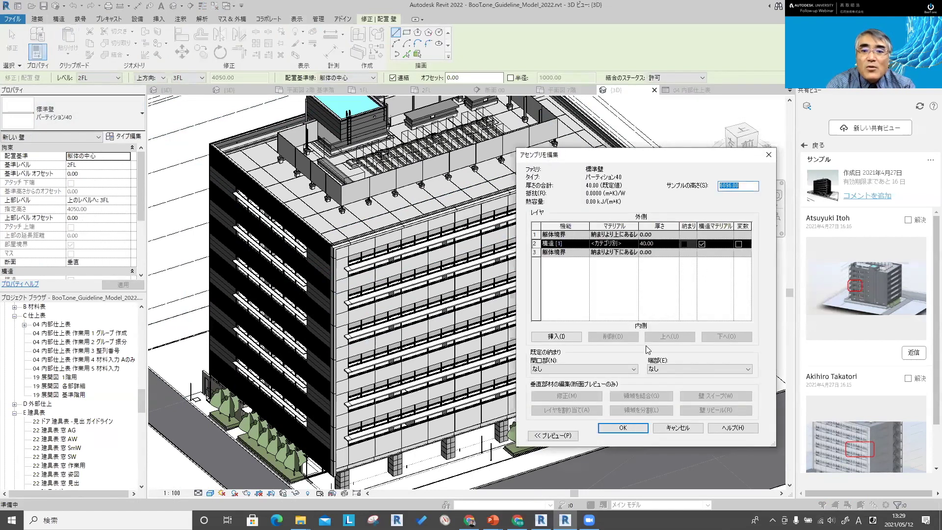
{"action": "left_click", "coordinate": [555, 427]}
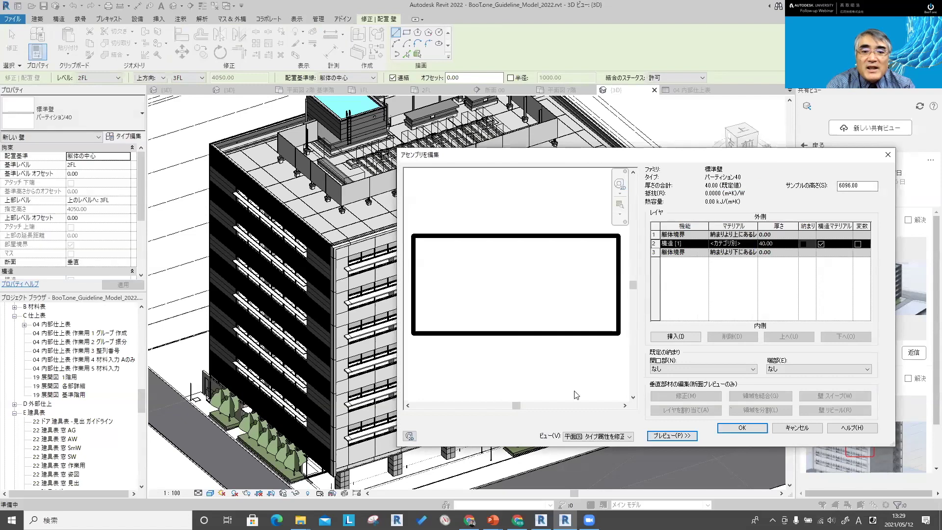
- Preview the 40 mm partition wall in section, check its empty wall sweeps, then close the dialogs
{"action": "left_click_drag", "start_coordinate": [583, 156], "coordinate": [366, 99]}
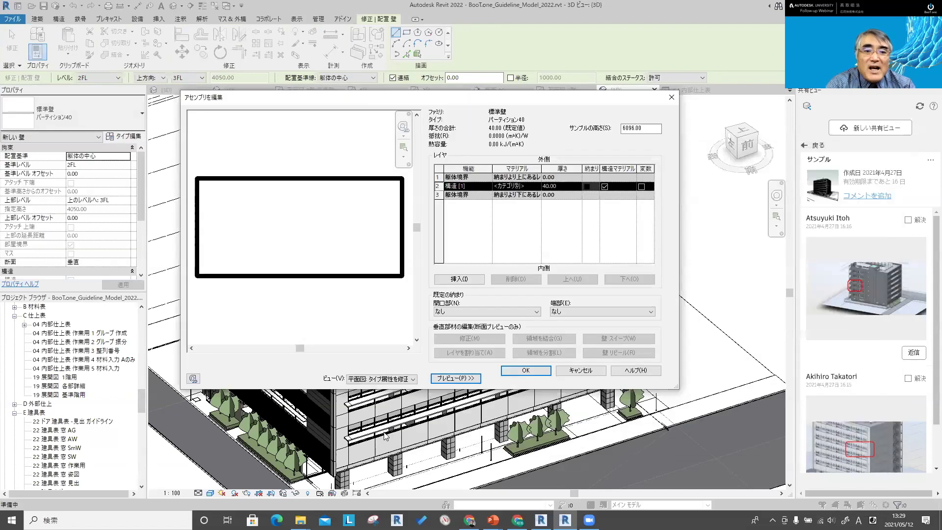
{"action": "left_click", "coordinate": [387, 379]}
{"action": "left_click", "coordinate": [379, 394]}
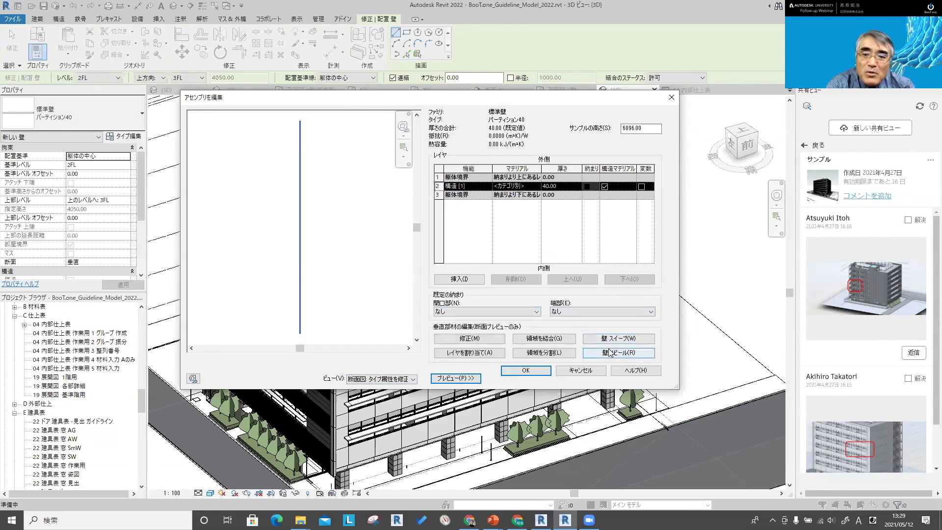
{"action": "left_click", "coordinate": [610, 342]}
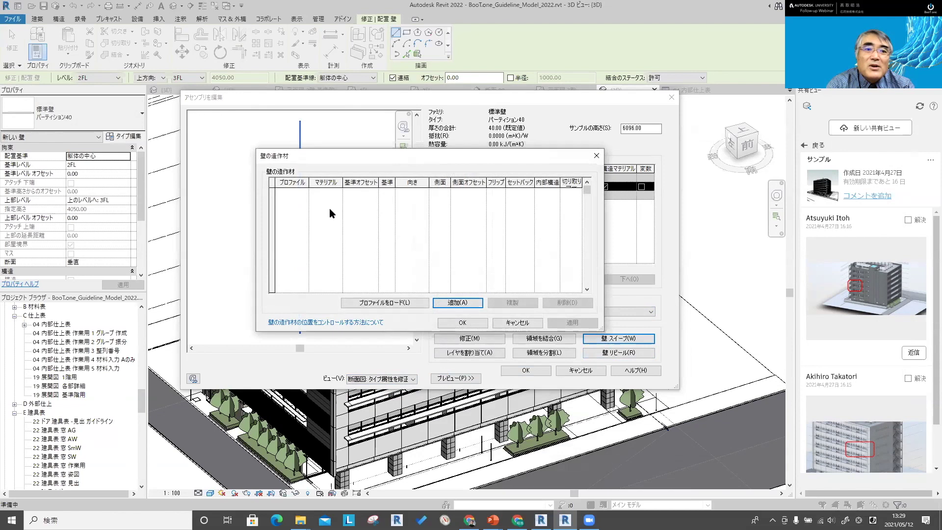
{"action": "key", "text": "Escape"}
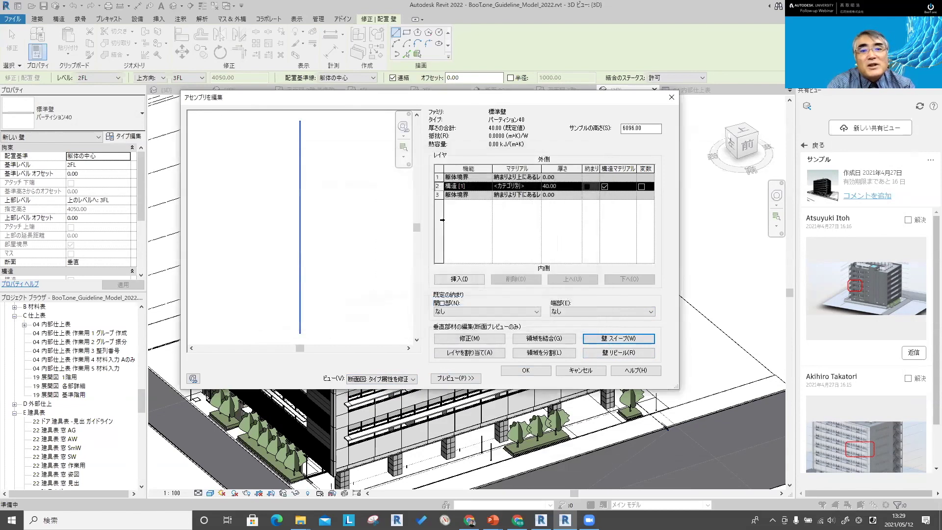
{"action": "key", "text": "Escape"}
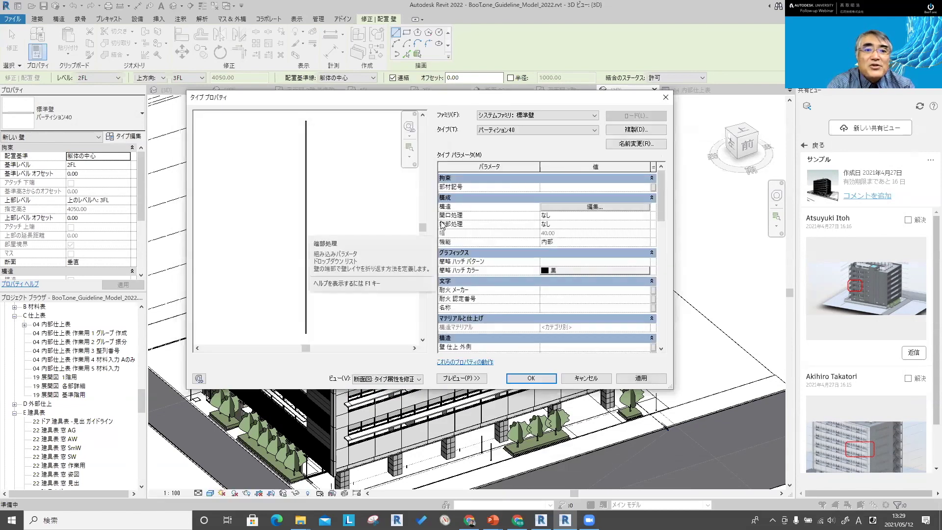
{"action": "key", "text": "Escape"}
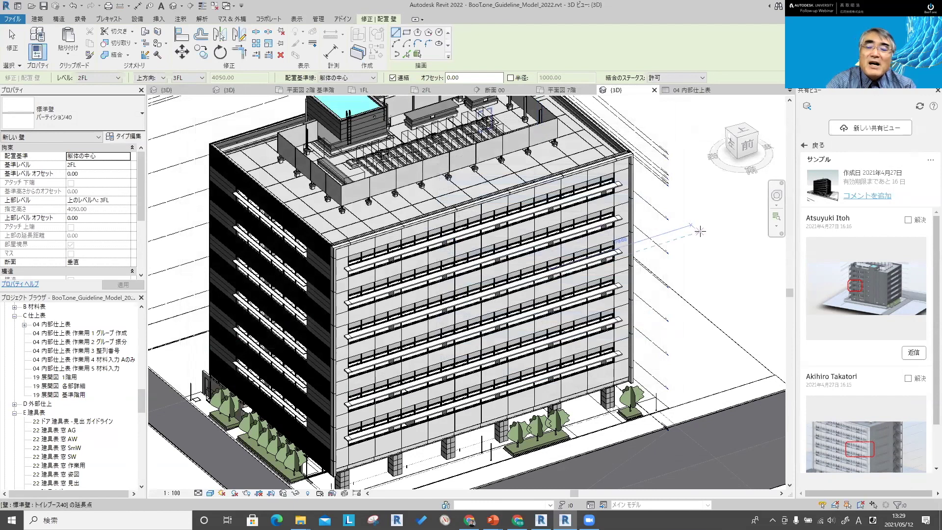
- Exit wall placement and page the slides from schedule filters to additional model categories, then return to Revit
{"action": "key", "text": "Escape"}
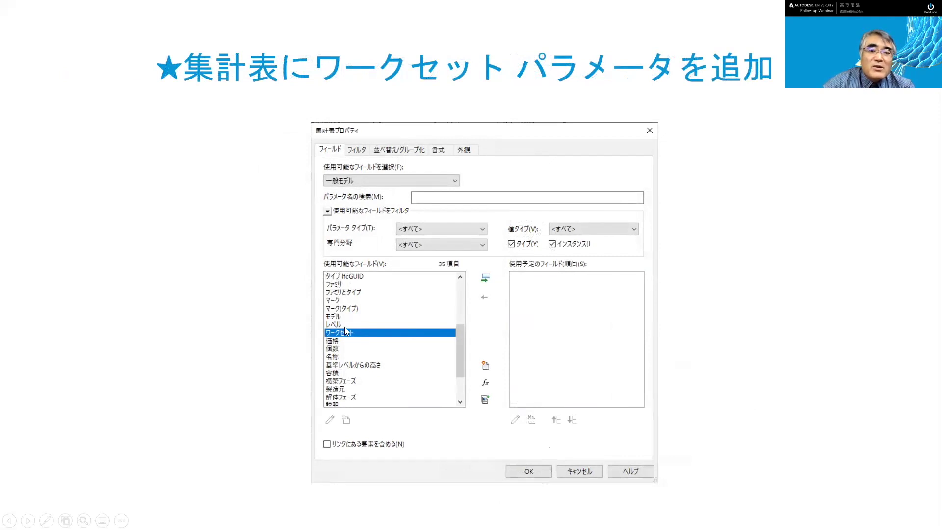
{"action": "left_click", "coordinate": [363, 335]}
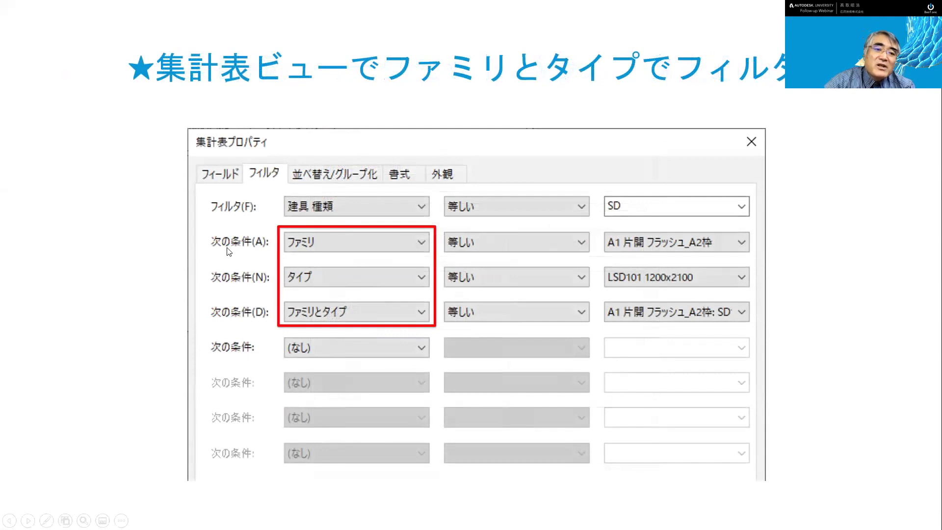
{"action": "left_click", "coordinate": [378, 308]}
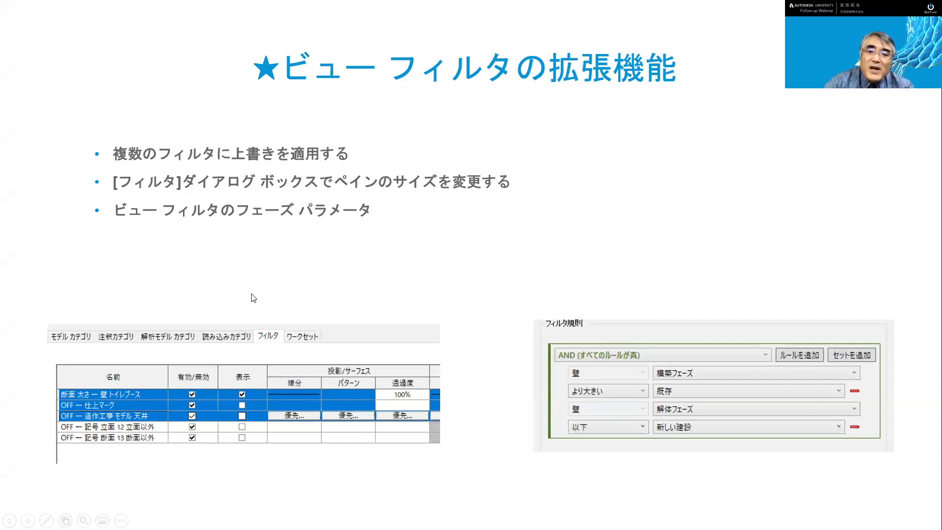
{"action": "left_click", "coordinate": [740, 397]}
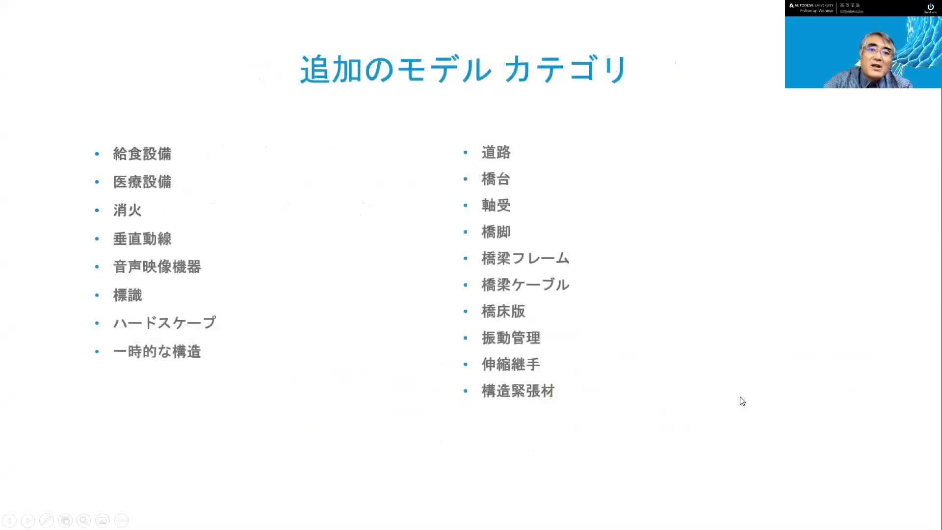
{"action": "key", "text": "alt+Tab"}
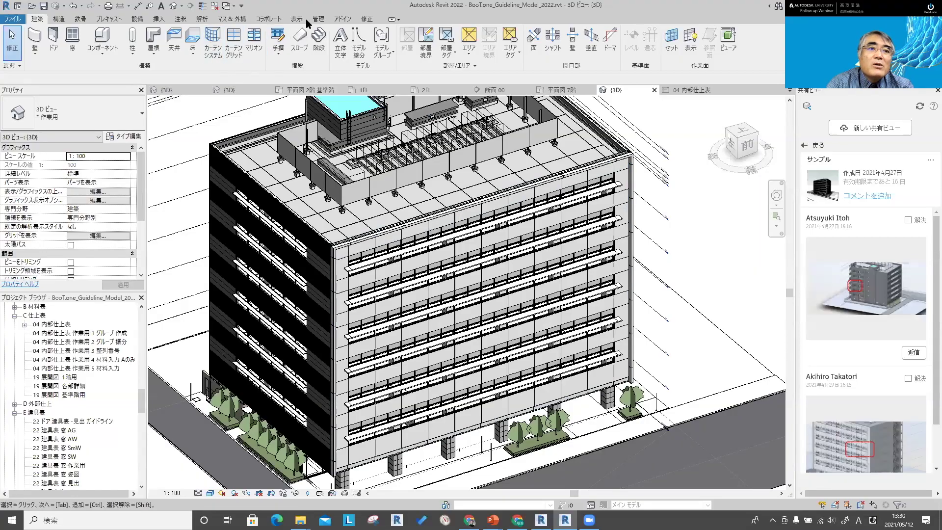
- Open Object Styles and filter the model categories to インフラ (infrastructure) only
{"action": "left_click", "coordinate": [315, 20]}
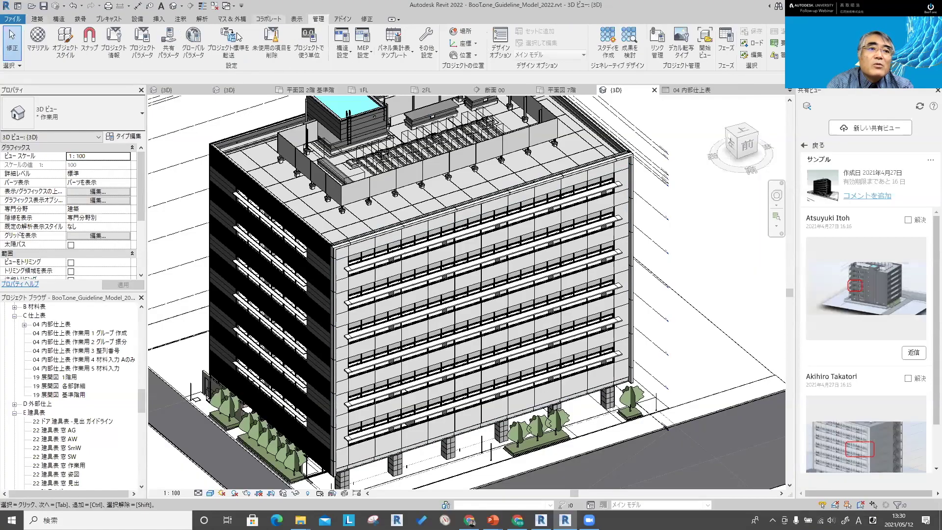
{"action": "left_click", "coordinate": [73, 41]}
{"action": "left_click", "coordinate": [361, 64]}
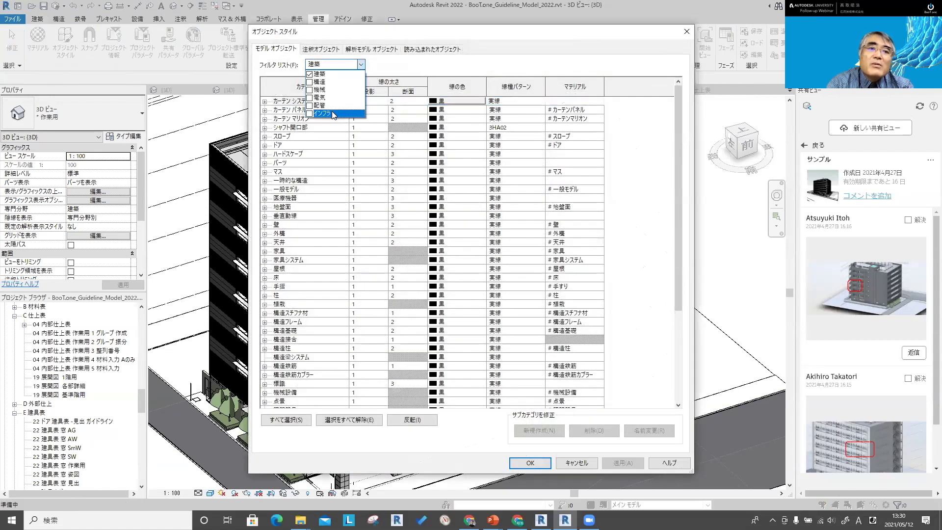
{"action": "left_click", "coordinate": [309, 113]}
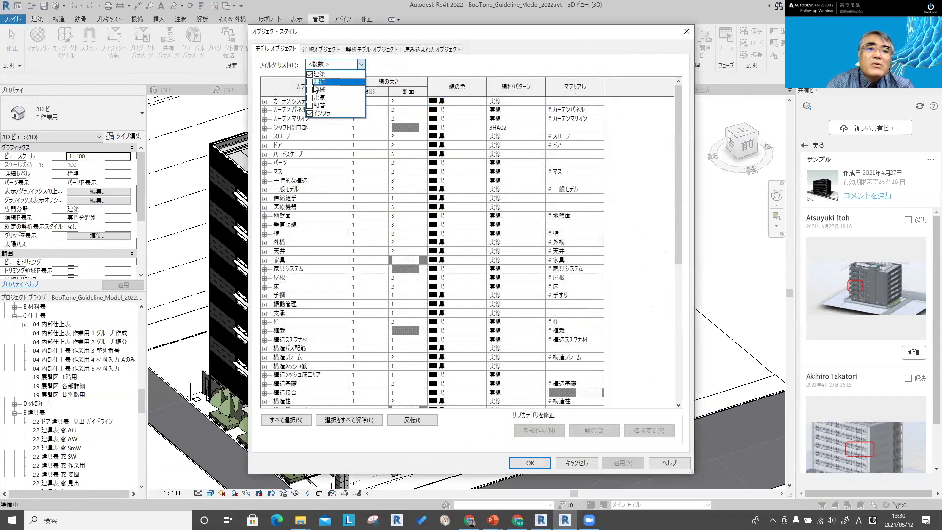
{"action": "left_click", "coordinate": [309, 74]}
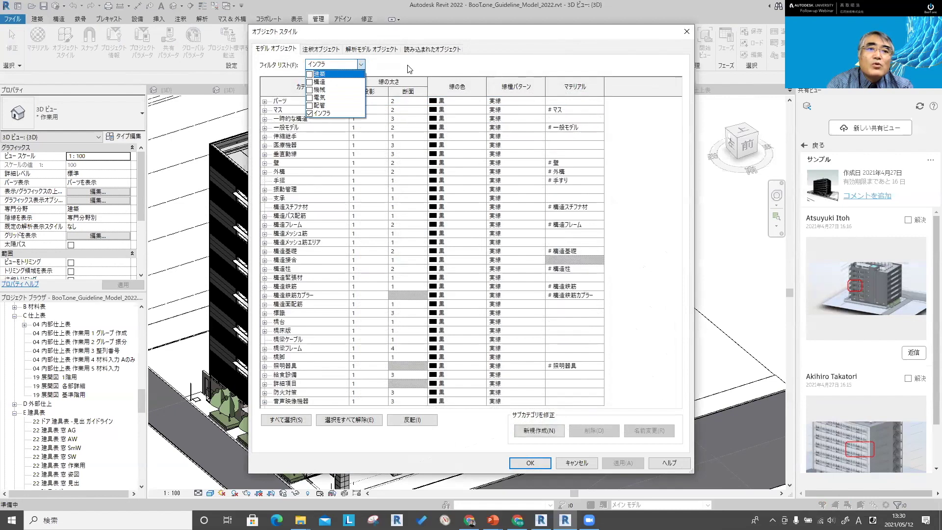
{"action": "left_click", "coordinate": [439, 65]}
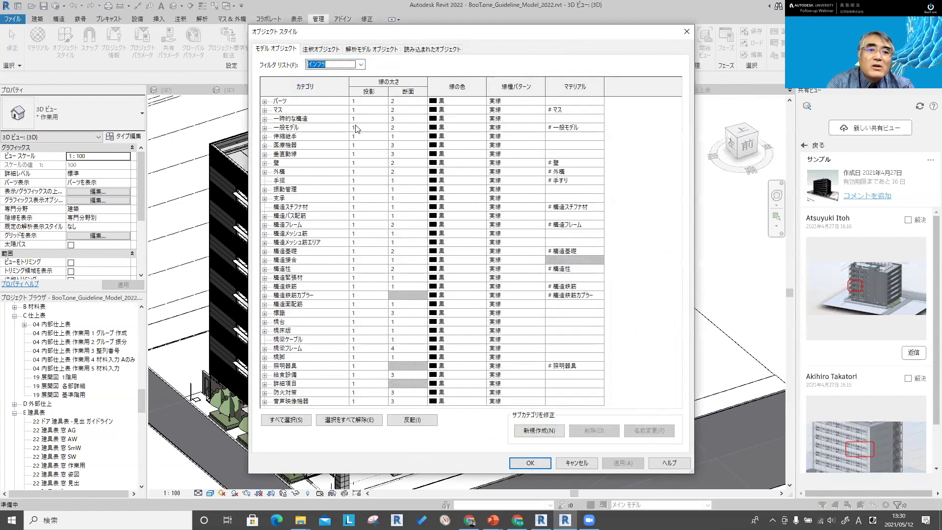
- Expand and collapse 医療機器, then switch the filter back to 建築 categories only
{"action": "left_click", "coordinate": [324, 146]}
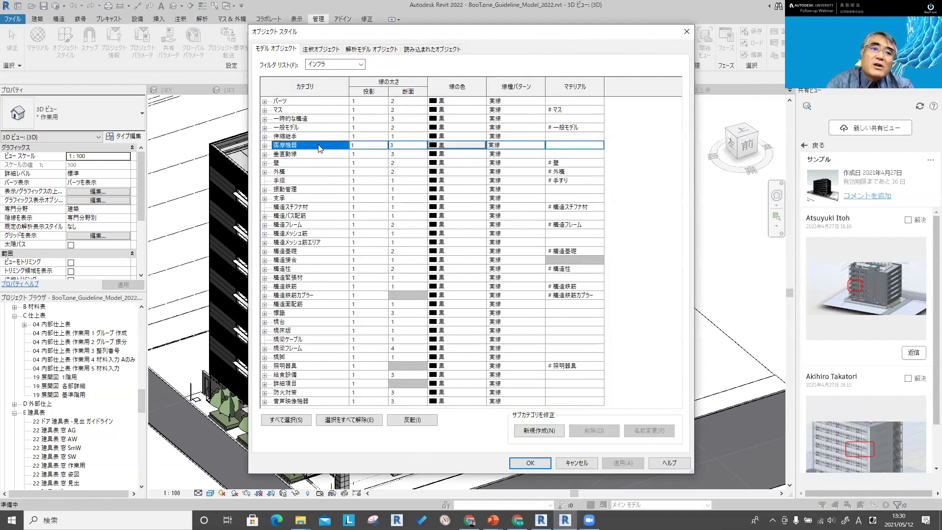
{"action": "left_click", "coordinate": [264, 146]}
{"action": "left_click", "coordinate": [264, 146]}
{"action": "left_click", "coordinate": [337, 66]}
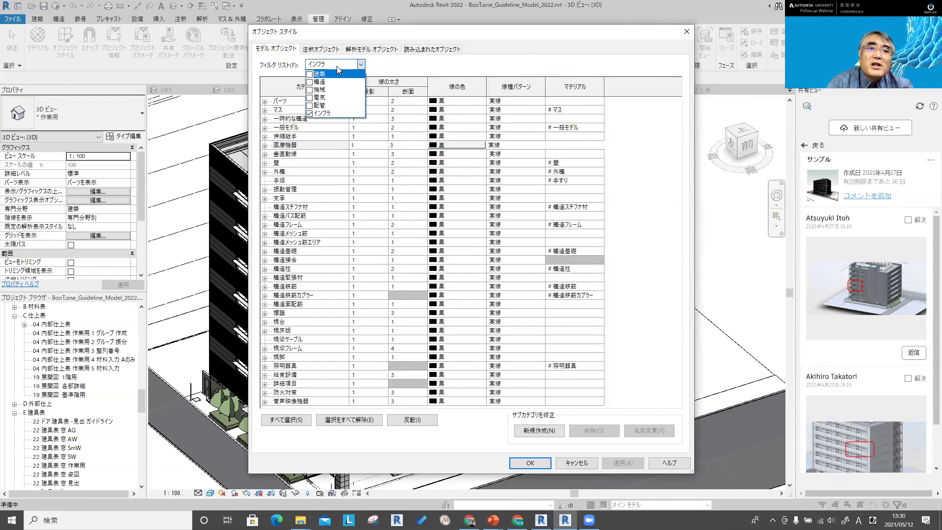
{"action": "left_click", "coordinate": [310, 75]}
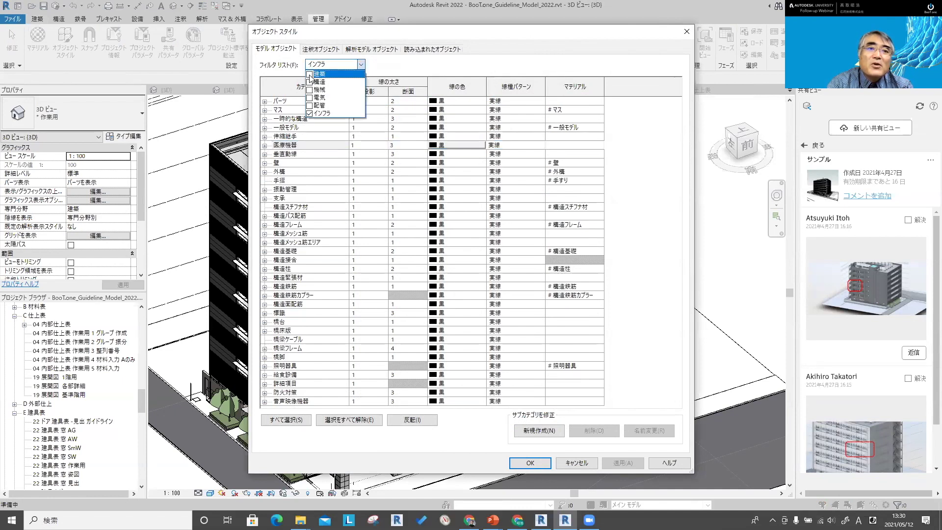
{"action": "left_click", "coordinate": [310, 114]}
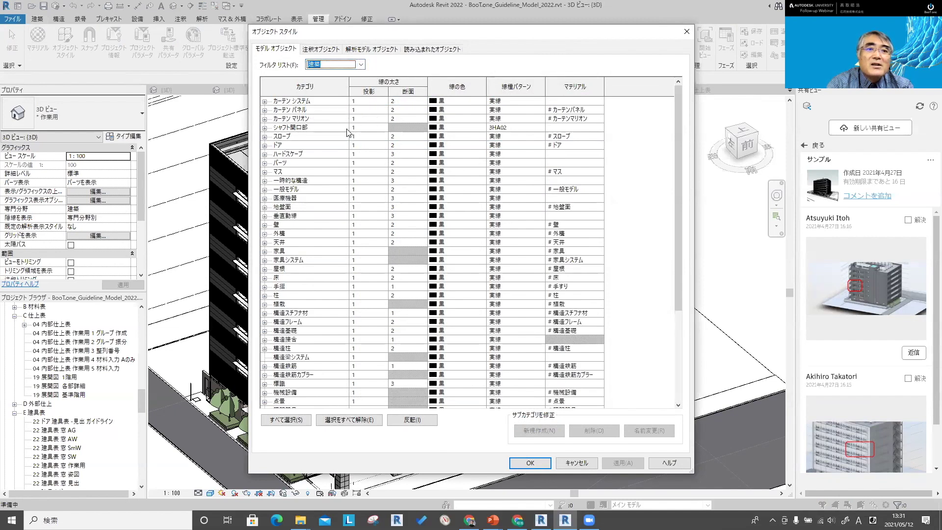
{"action": "left_click", "coordinate": [318, 182]}
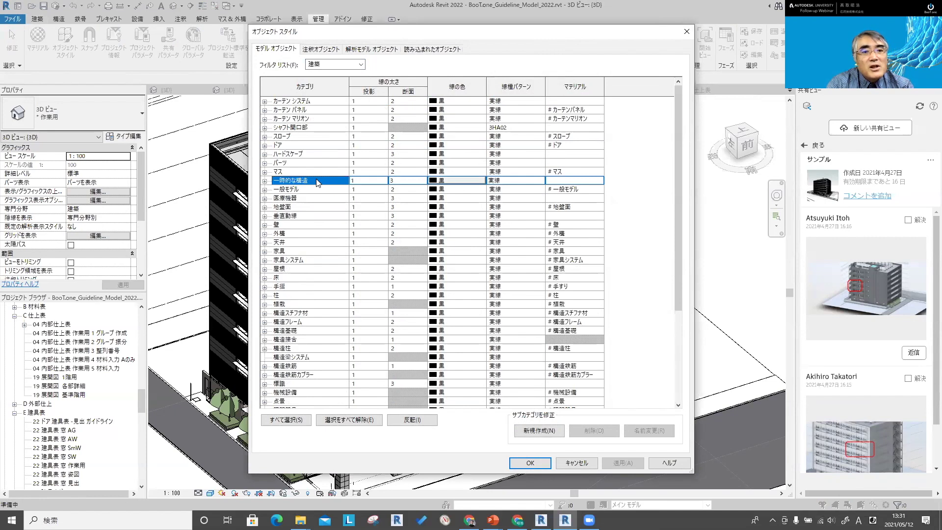
{"action": "left_click", "coordinate": [304, 199]}
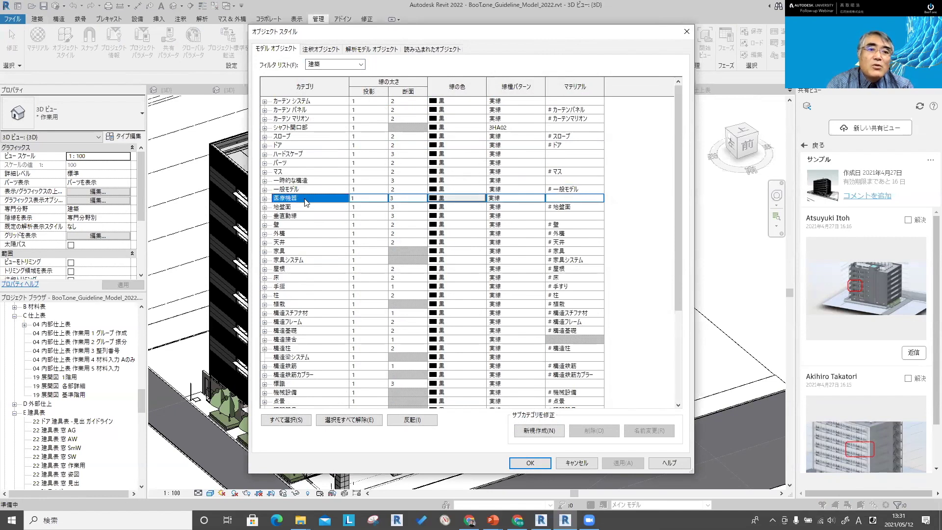
{"action": "left_click", "coordinate": [304, 217]}
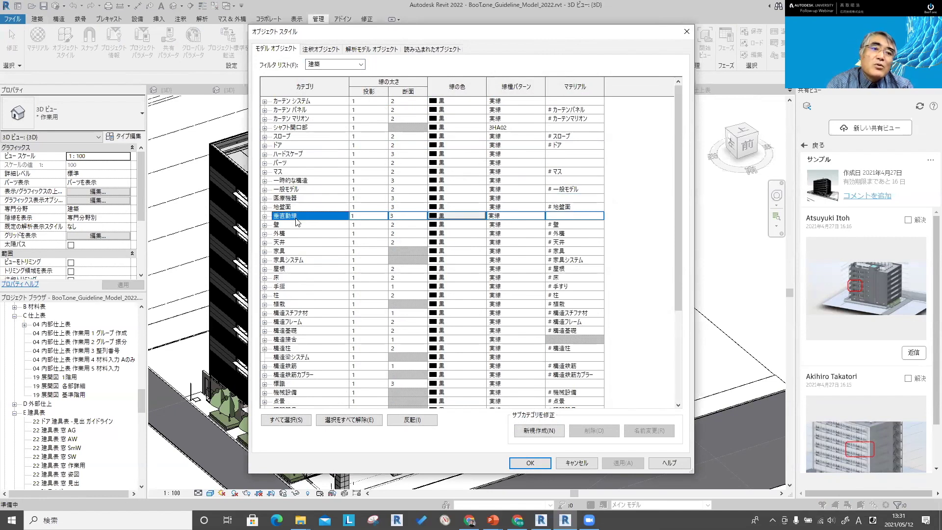
{"action": "left_click", "coordinate": [265, 216]}
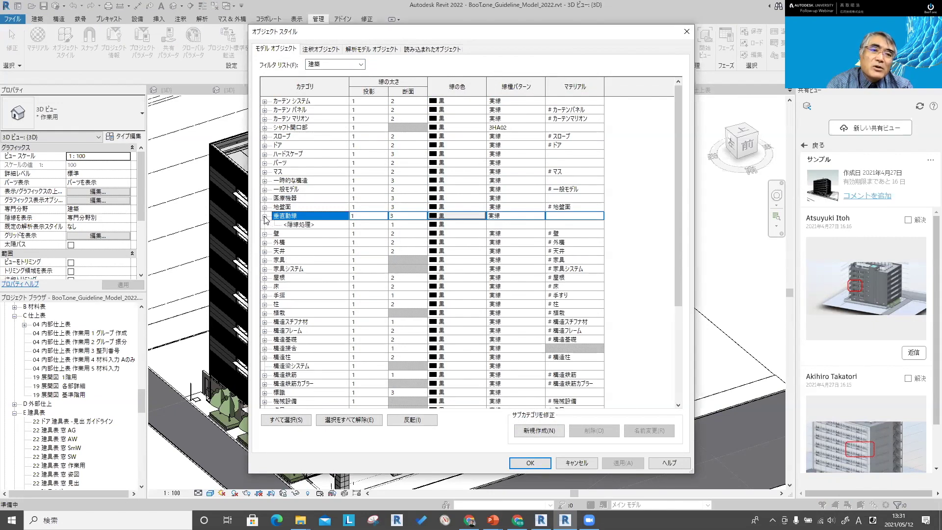
{"action": "left_click", "coordinate": [265, 217]}
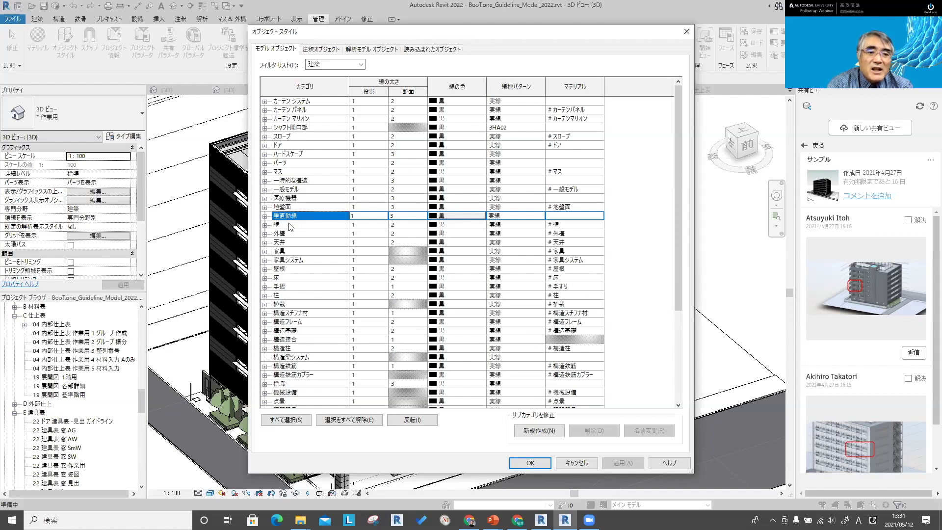
{"action": "scroll", "coordinate": [291, 226], "scroll_direction": "down", "scroll_amount": 1}
{"action": "scroll", "coordinate": [291, 227], "scroll_direction": "down", "scroll_amount": 1}
{"action": "scroll", "coordinate": [291, 227], "scroll_direction": "down", "scroll_amount": 1}
{"action": "scroll", "coordinate": [291, 226], "scroll_direction": "down", "scroll_amount": 1}
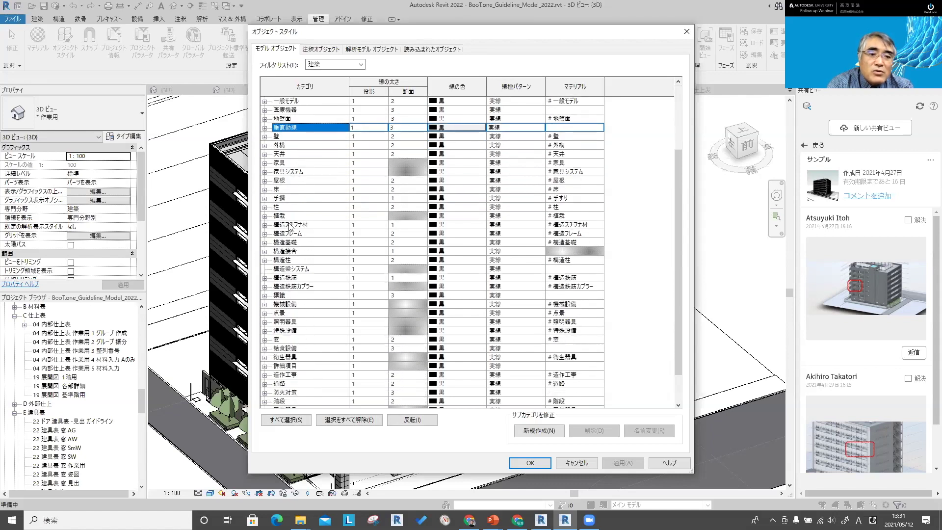
{"action": "scroll", "coordinate": [291, 226], "scroll_direction": "down", "scroll_amount": 1}
{"action": "left_click", "coordinate": [295, 340]}
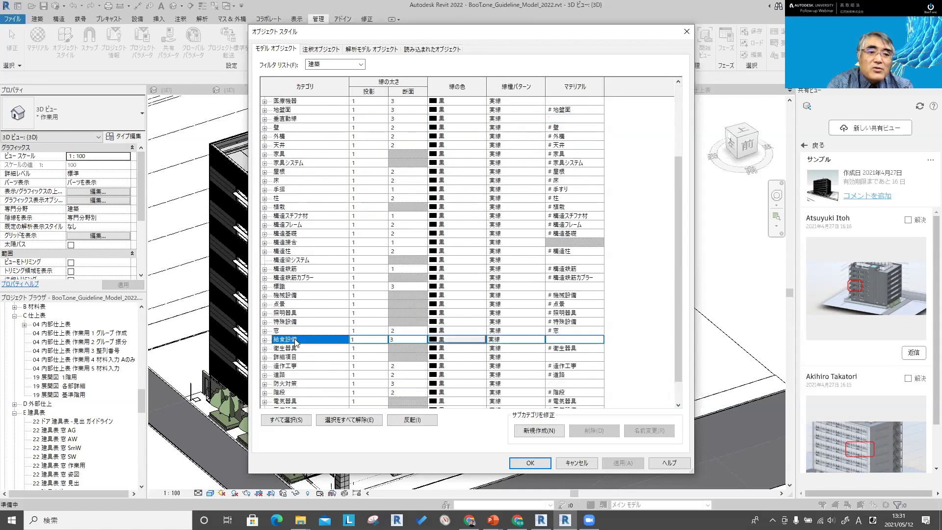
{"action": "scroll", "coordinate": [296, 342], "scroll_direction": "down", "scroll_amount": 2}
{"action": "scroll", "coordinate": [296, 342], "scroll_direction": "down", "scroll_amount": 1}
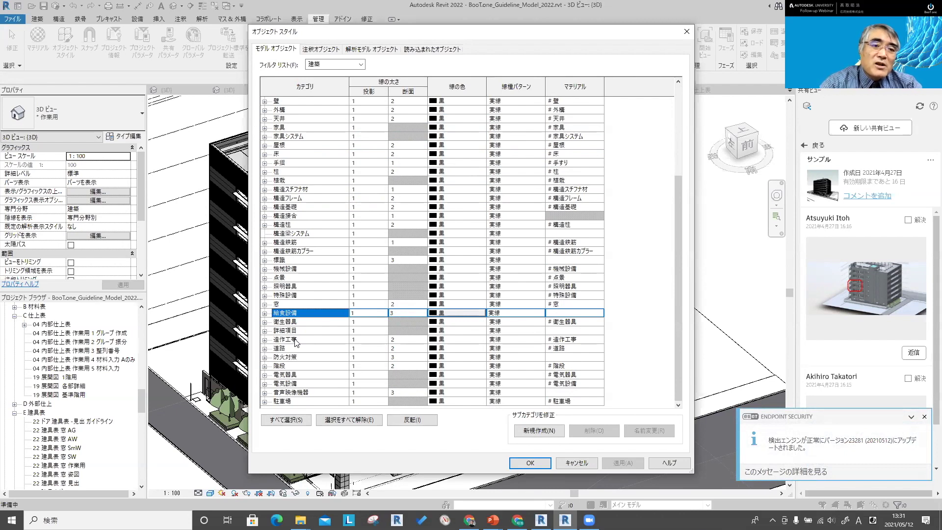
{"action": "left_click", "coordinate": [264, 314]}
{"action": "left_click", "coordinate": [264, 315]}
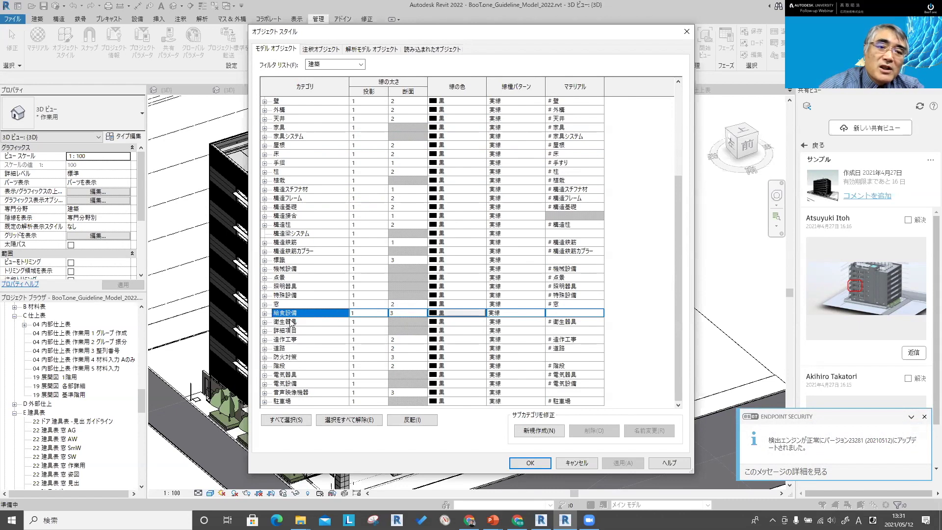
{"action": "left_click", "coordinate": [303, 392]}
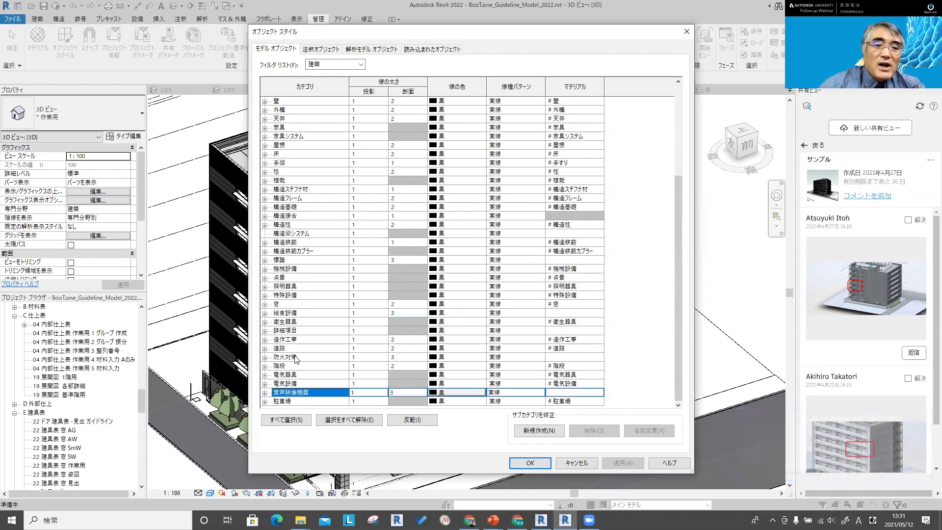
{"action": "left_click", "coordinate": [296, 358]}
- Reselect 音声映像機器, advance the deck to the ★回転したタグ slide, and return to Revit
{"action": "left_click", "coordinate": [304, 393]}
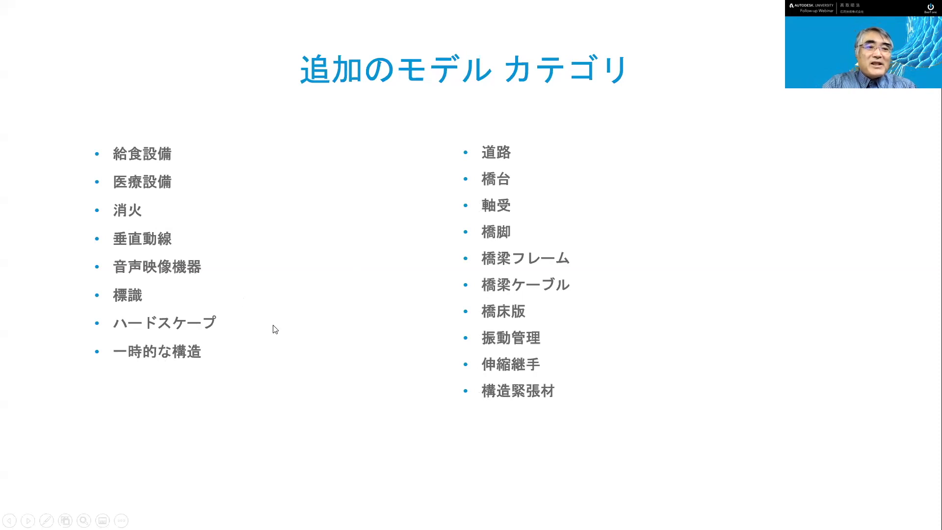
{"action": "left_click", "coordinate": [274, 275]}
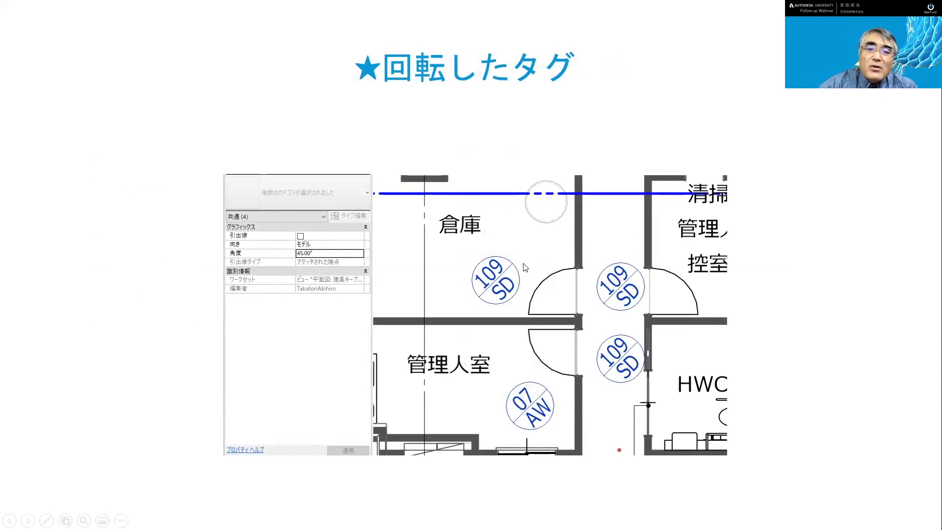
{"action": "key", "text": "alt+Tab"}
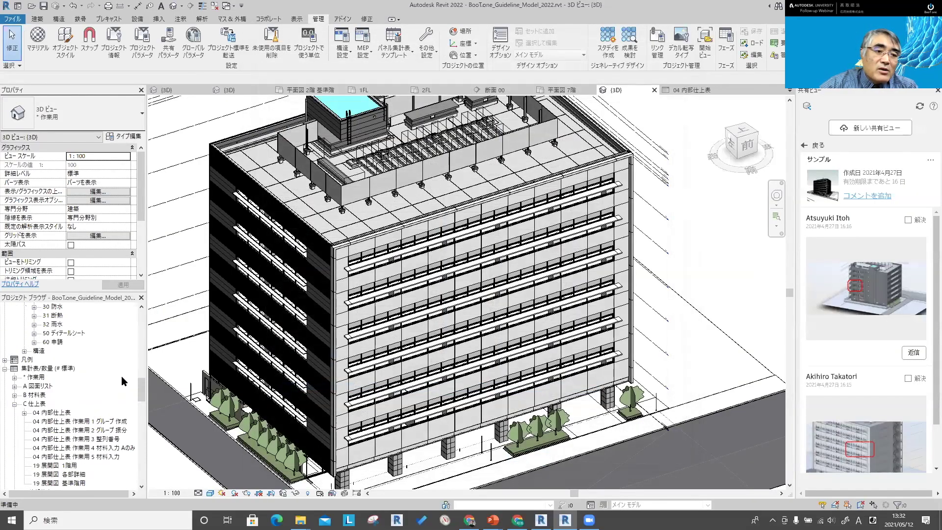
- Open the 建具キープラン 1階 floor plan from the Project Browser
{"action": "scroll", "coordinate": [121, 376], "scroll_direction": "up", "scroll_amount": 3}
{"action": "left_click_drag", "start_coordinate": [142, 384], "coordinate": [151, 336]}
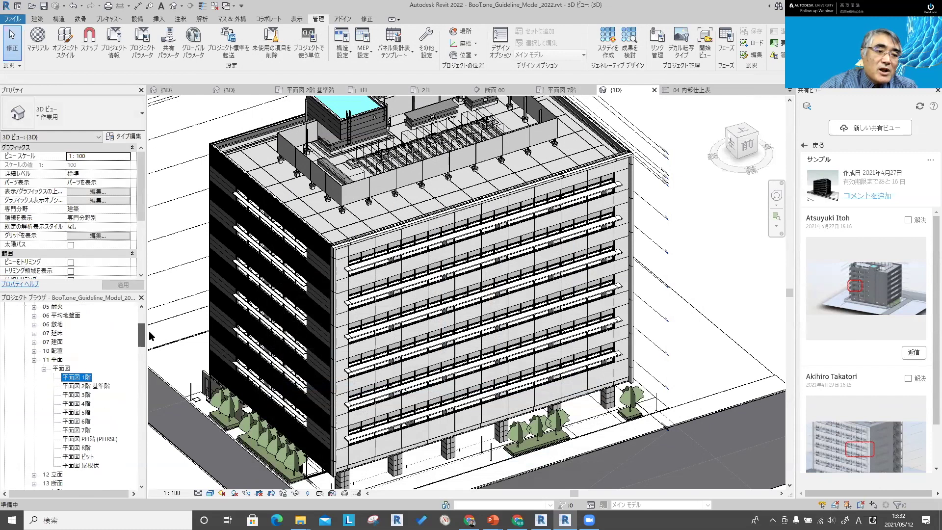
{"action": "scroll", "coordinate": [88, 392], "scroll_direction": "up", "scroll_amount": 4}
{"action": "left_click", "coordinate": [76, 465]}
{"action": "double_click", "coordinate": [55, 448]}
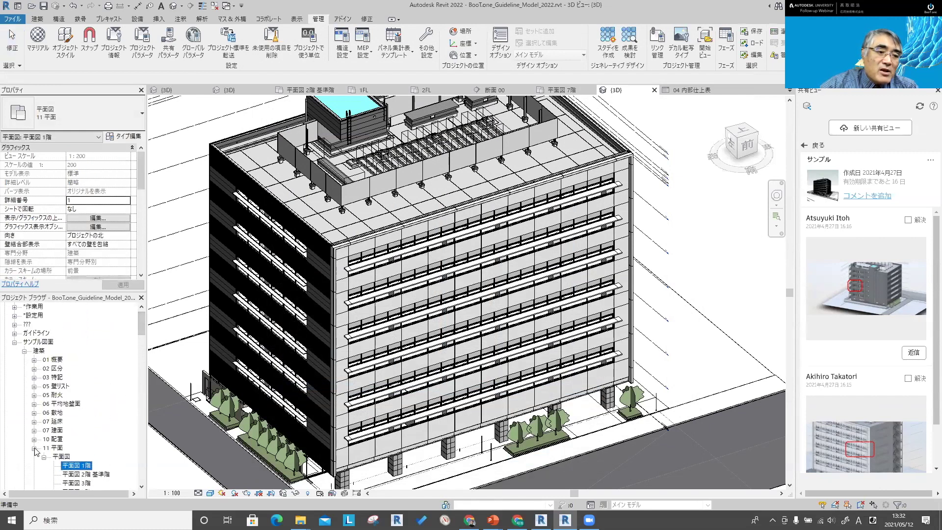
{"action": "scroll", "coordinate": [59, 451], "scroll_direction": "down", "scroll_amount": 2}
{"action": "scroll", "coordinate": [59, 451], "scroll_direction": "down", "scroll_amount": 2}
{"action": "scroll", "coordinate": [64, 449], "scroll_direction": "down", "scroll_amount": 1}
{"action": "scroll", "coordinate": [71, 448], "scroll_direction": "down", "scroll_amount": 2}
{"action": "scroll", "coordinate": [79, 445], "scroll_direction": "down", "scroll_amount": 1}
{"action": "double_click", "coordinate": [79, 439]}
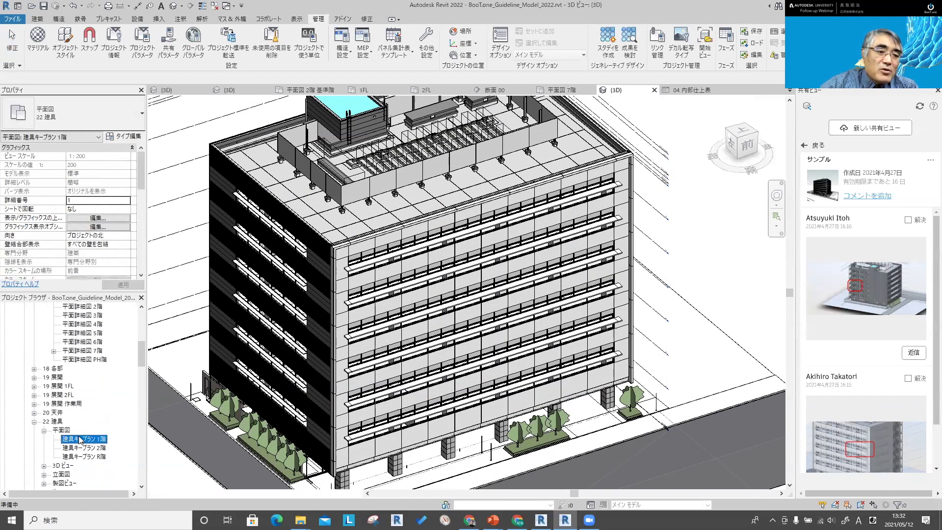
- Rotate the 07 AW window tag to a 30° angle
{"action": "middle_click_drag", "start_coordinate": [654, 271], "coordinate": [350, 301]}
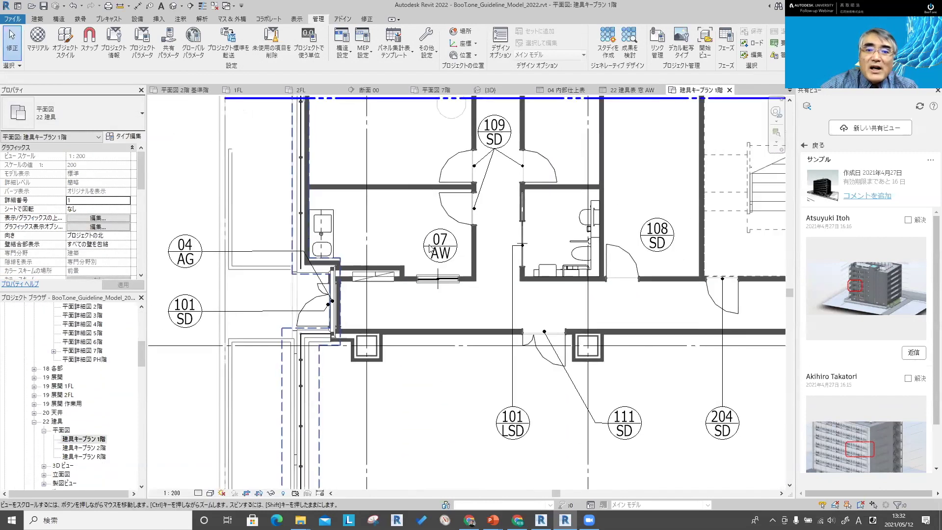
{"action": "left_click", "coordinate": [447, 246]}
{"action": "left_click", "coordinate": [99, 174]}
{"action": "type", "text": "30"}
{"action": "key", "text": "Return"}
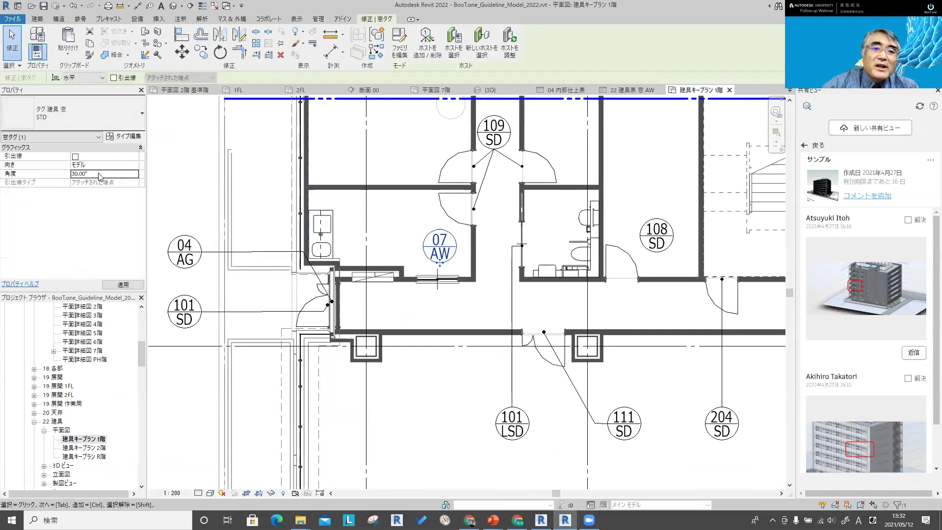
- Undo the tag rotation so 07 AW sits level again, then advance the slideshow
{"action": "scroll", "coordinate": [457, 246], "scroll_direction": "up", "scroll_amount": 1}
{"action": "scroll", "coordinate": [458, 246], "scroll_direction": "up", "scroll_amount": 1}
{"action": "scroll", "coordinate": [471, 253], "scroll_direction": "up", "scroll_amount": 1}
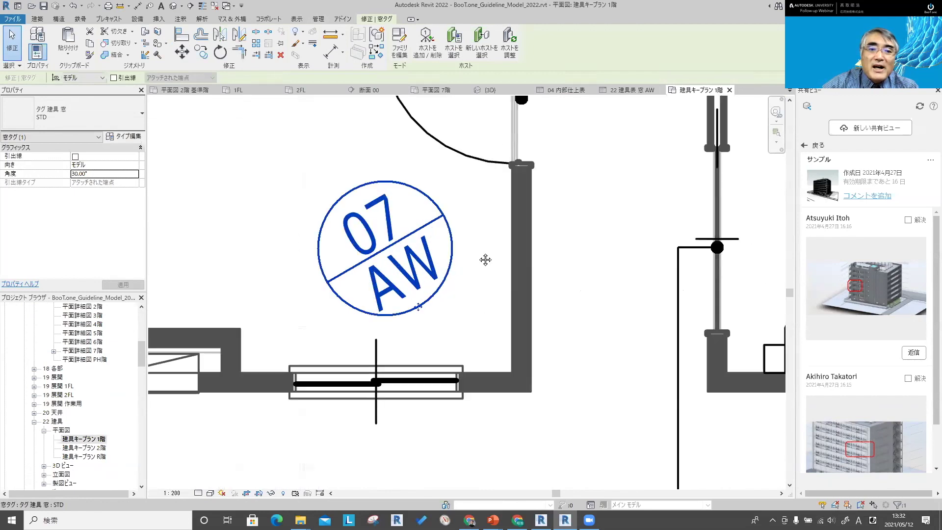
{"action": "scroll", "coordinate": [486, 259], "scroll_direction": "up", "scroll_amount": 1}
{"action": "left_click", "coordinate": [490, 275]}
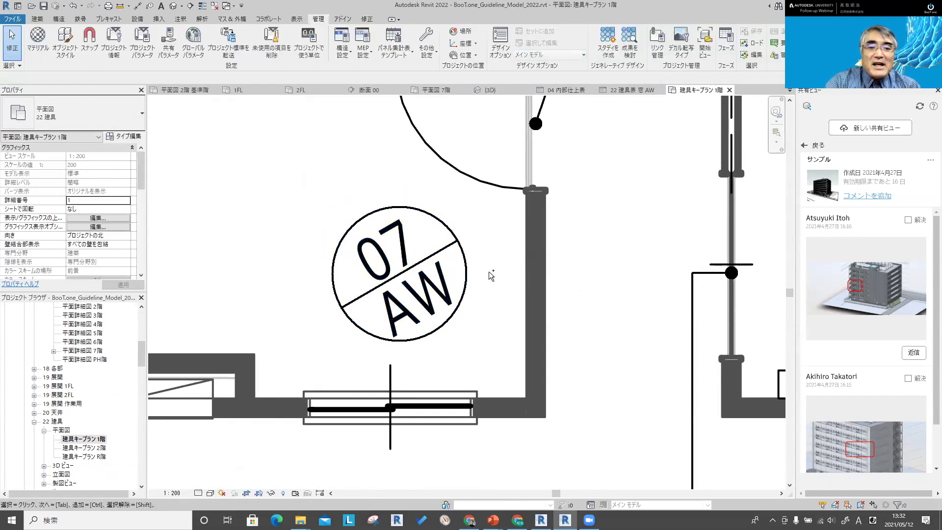
{"action": "key", "text": "ctrl+z"}
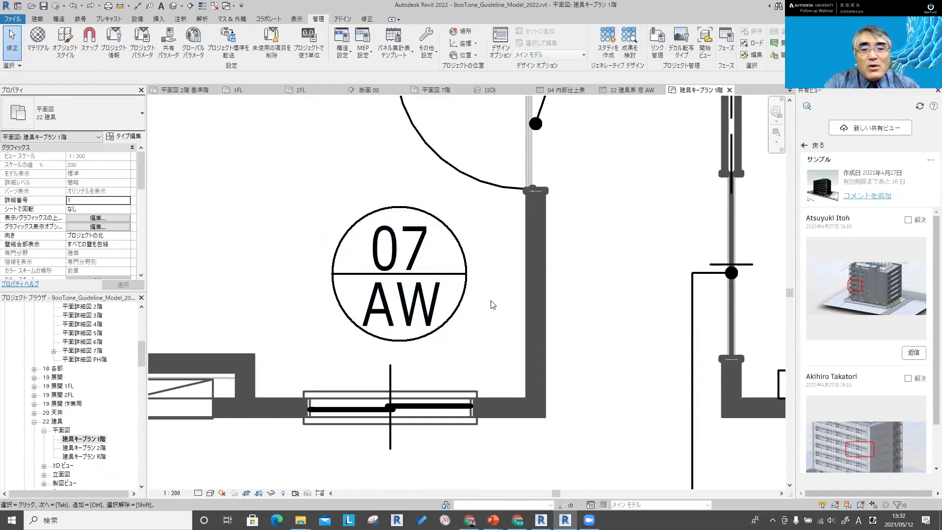
{"action": "scroll", "coordinate": [490, 304], "scroll_direction": "down", "scroll_amount": 3}
{"action": "scroll", "coordinate": [322, 350], "scroll_direction": "down", "scroll_amount": 2}
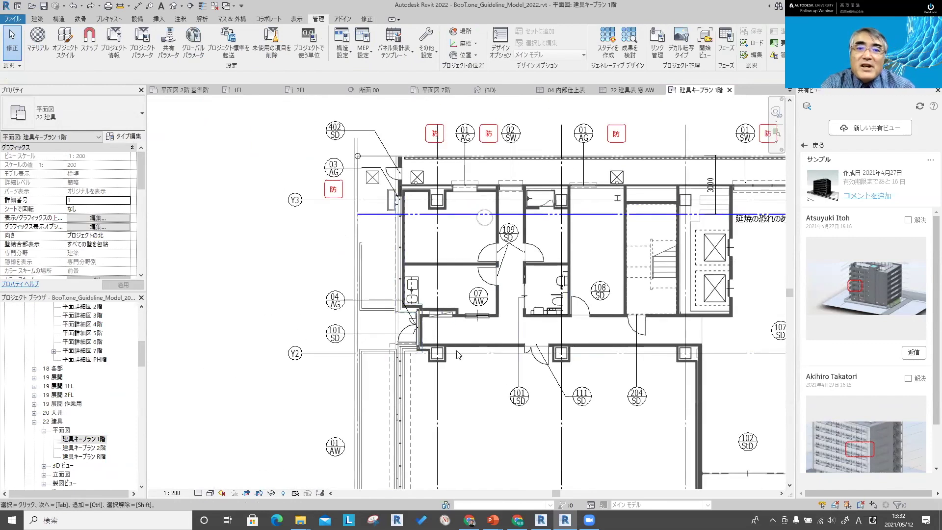
{"action": "scroll", "coordinate": [466, 259], "scroll_direction": "up", "scroll_amount": 3}
{"action": "scroll", "coordinate": [466, 258], "scroll_direction": "up", "scroll_amount": 1}
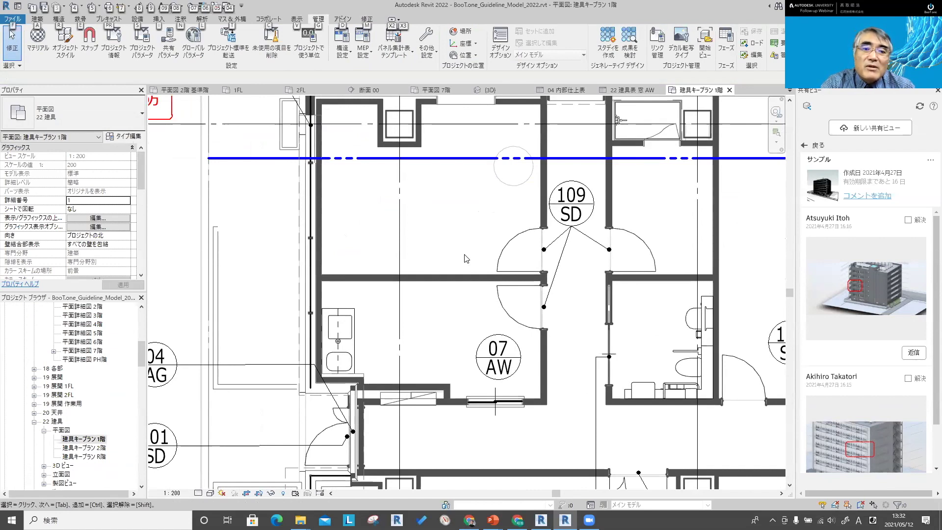
{"action": "key", "text": "Right"}
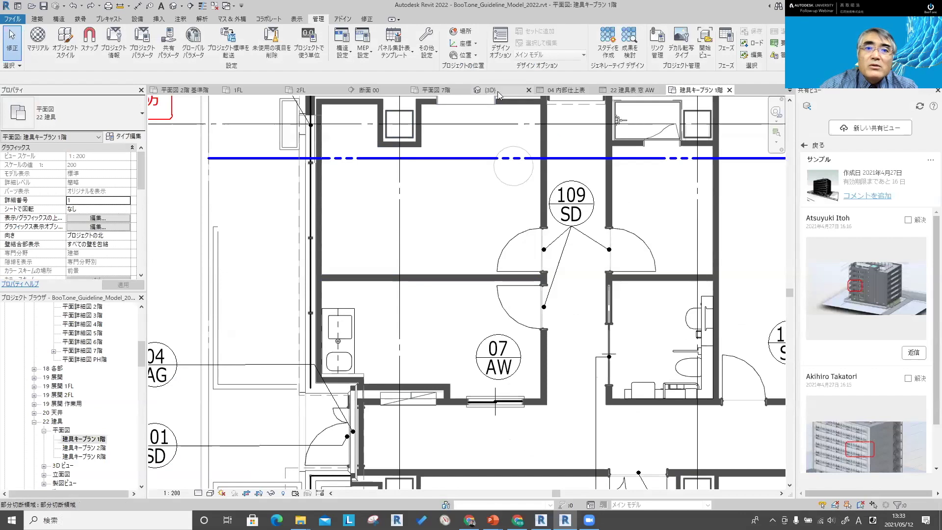
- Switch to the {3D} view and open its Visibility/Graphics annotation categories
{"action": "left_click", "coordinate": [497, 92]}
{"action": "scroll", "coordinate": [475, 295], "scroll_direction": "down", "scroll_amount": 3}
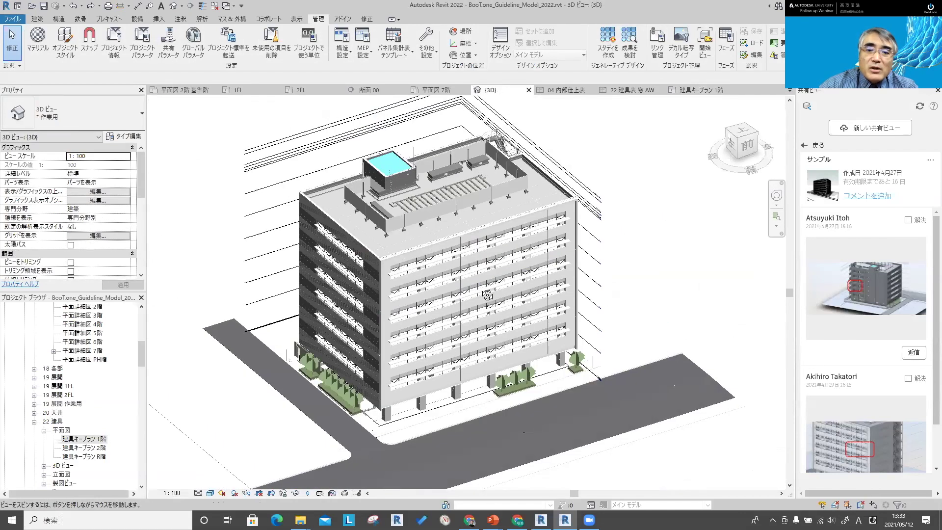
{"action": "scroll", "coordinate": [476, 294], "scroll_direction": "up", "scroll_amount": 1}
{"action": "scroll", "coordinate": [476, 294], "scroll_direction": "up", "scroll_amount": 2}
{"action": "scroll", "coordinate": [476, 294], "scroll_direction": "up", "scroll_amount": 2}
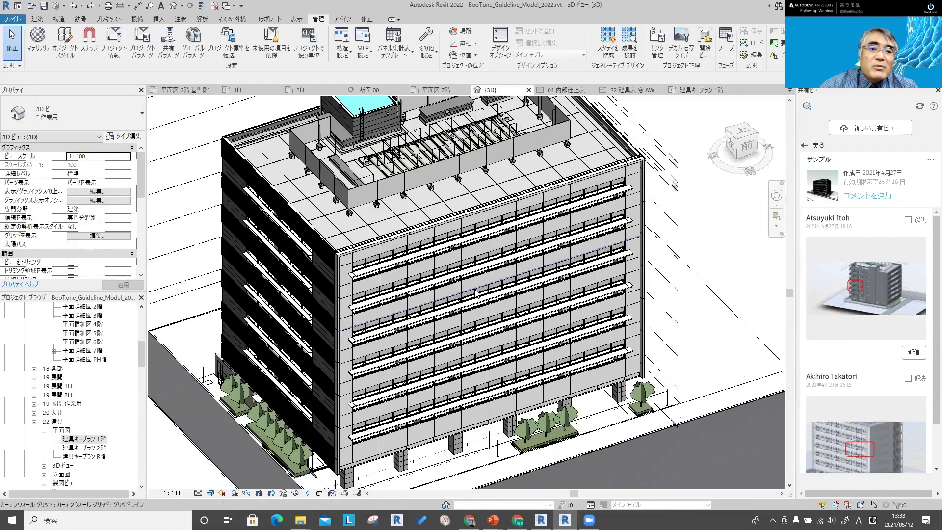
{"action": "left_click", "coordinate": [96, 191]}
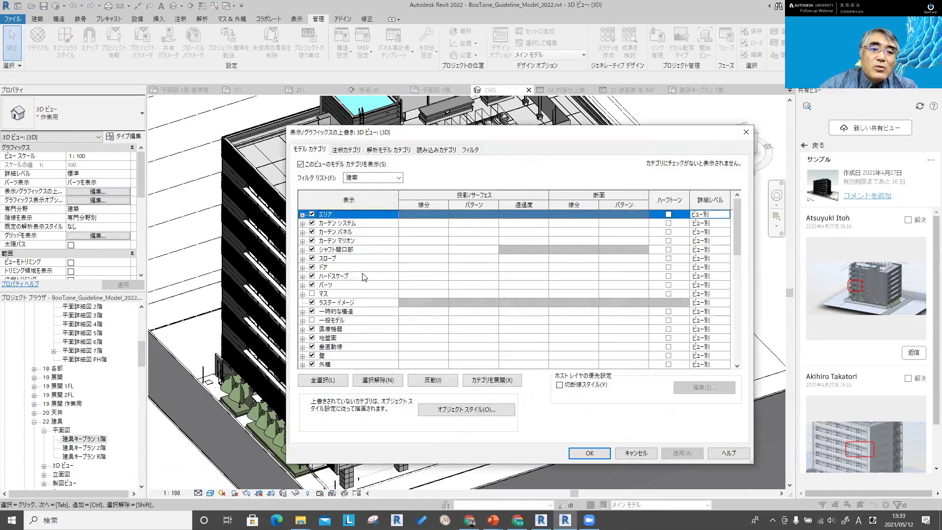
{"action": "left_click", "coordinate": [345, 150]}
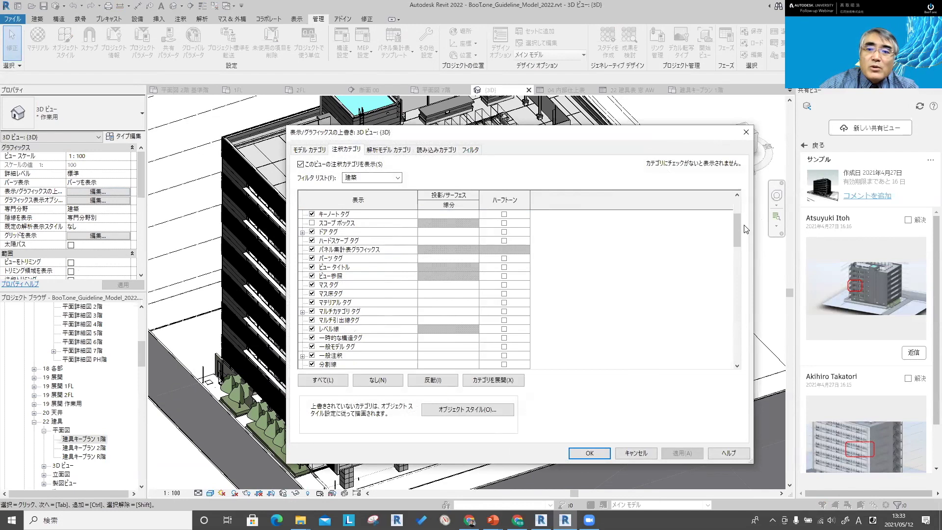
- Browse the annotation rows down to the checked 通芯 grids and close without changes
{"action": "left_click", "coordinate": [359, 270]}
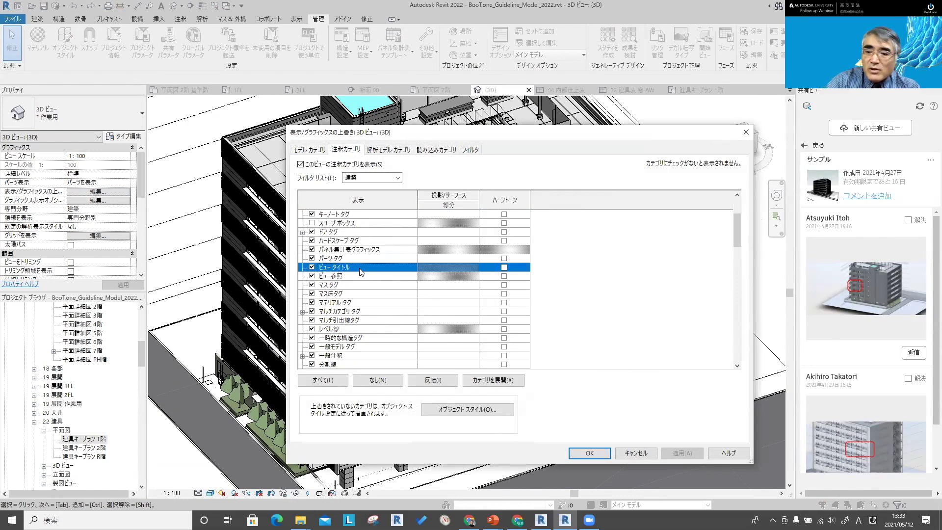
{"action": "key", "text": "Zenkaku_Hankaku"}
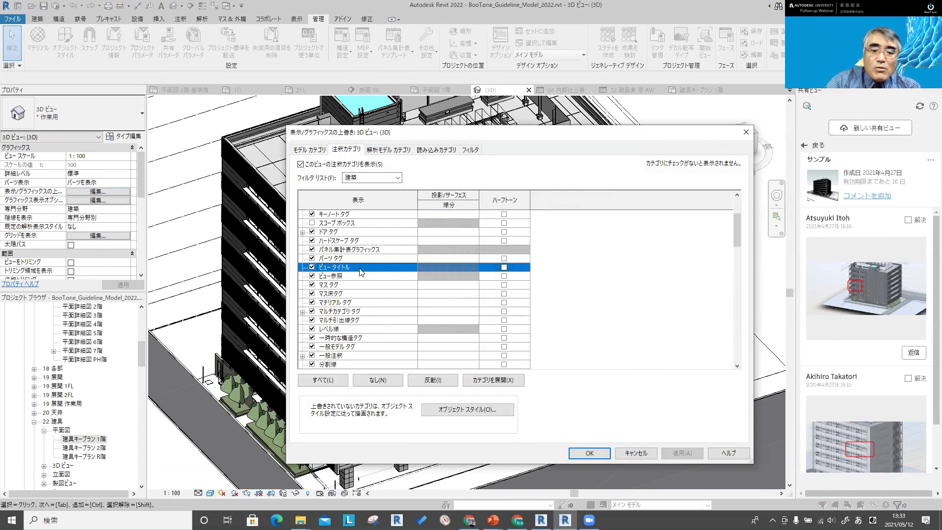
{"action": "key", "text": "Page_Down"}
{"action": "key", "text": "Page_Down"}
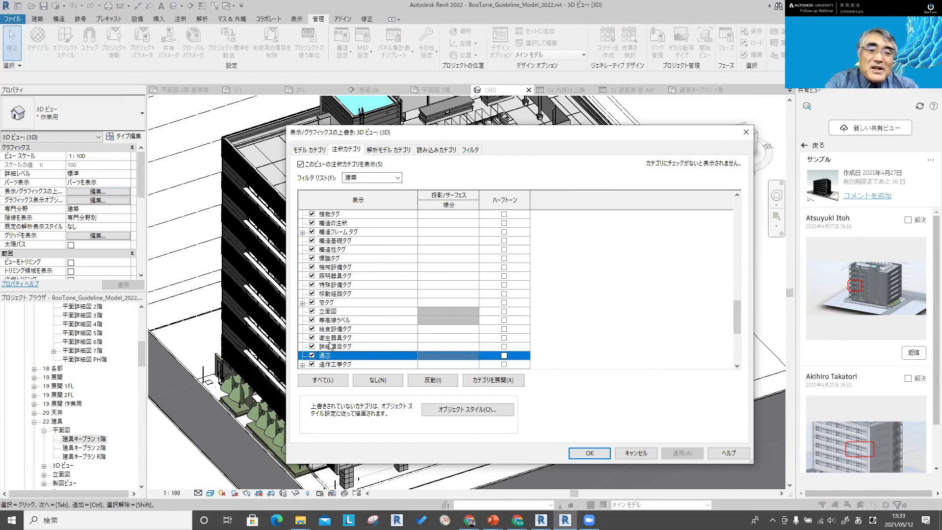
{"action": "left_click", "coordinate": [345, 244]}
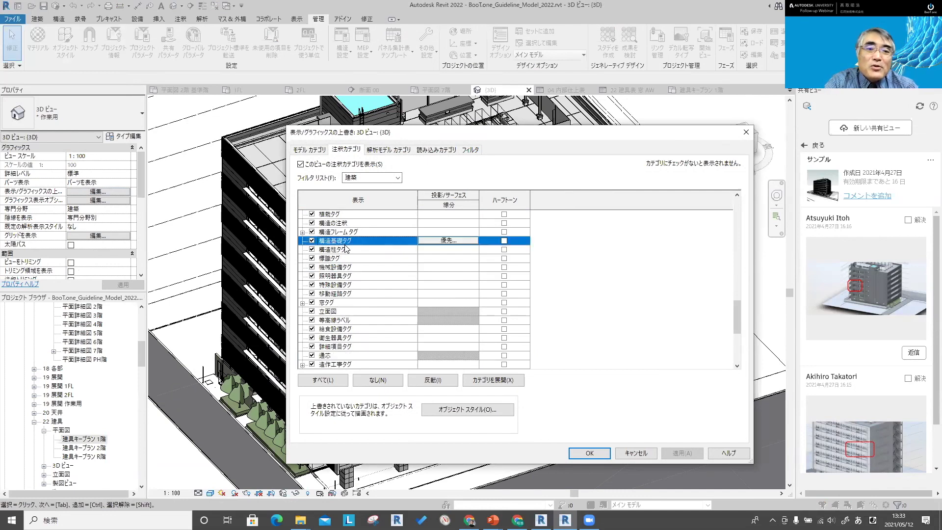
{"action": "left_click", "coordinate": [333, 357]}
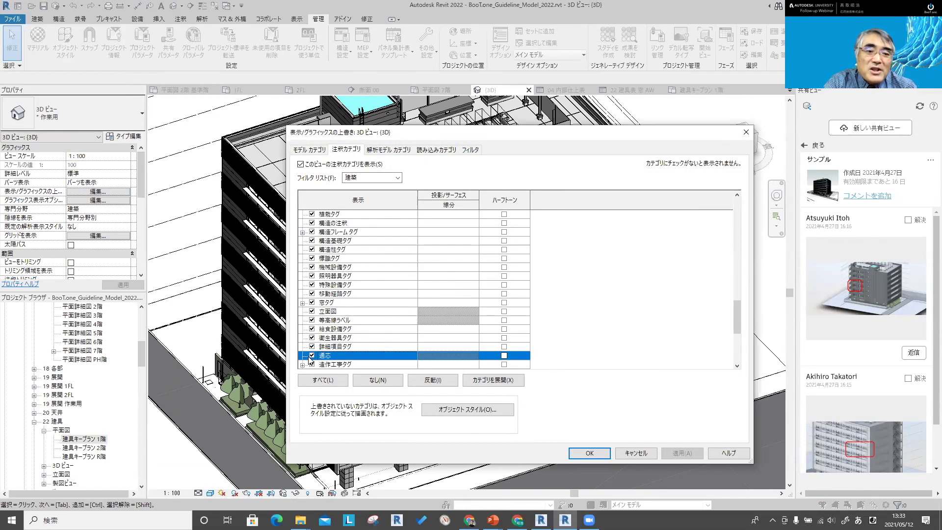
{"action": "left_click", "coordinate": [746, 132]}
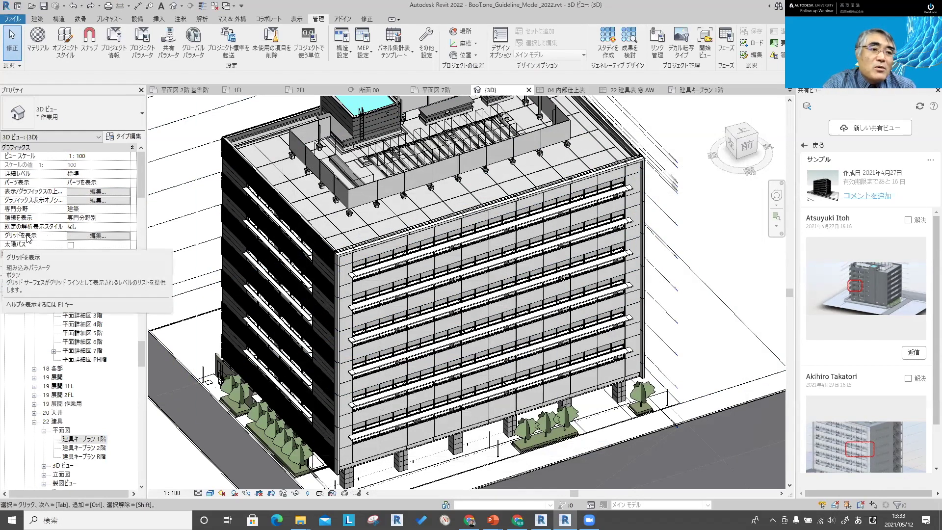
- Turn on Show Grids for levels 2FL and 3FL in the 3D view
{"action": "left_click", "coordinate": [87, 237]}
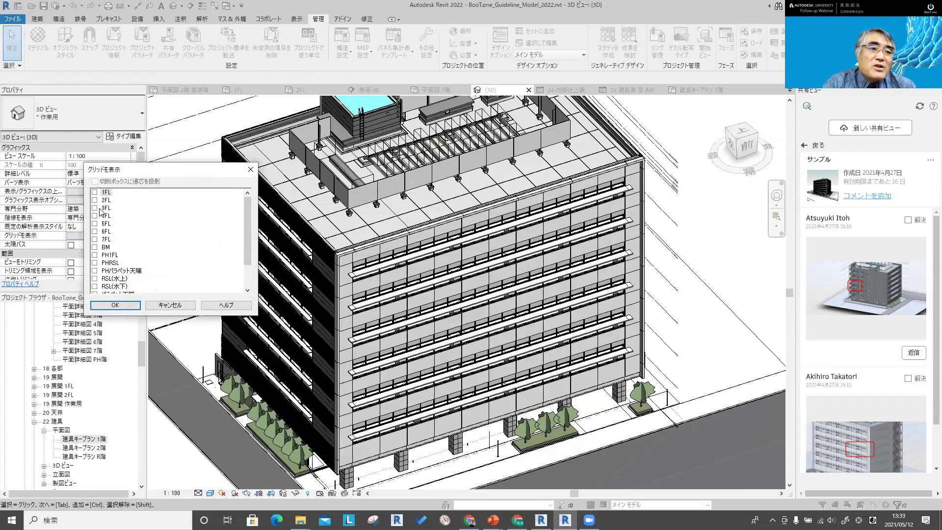
{"action": "left_click", "coordinate": [95, 200]}
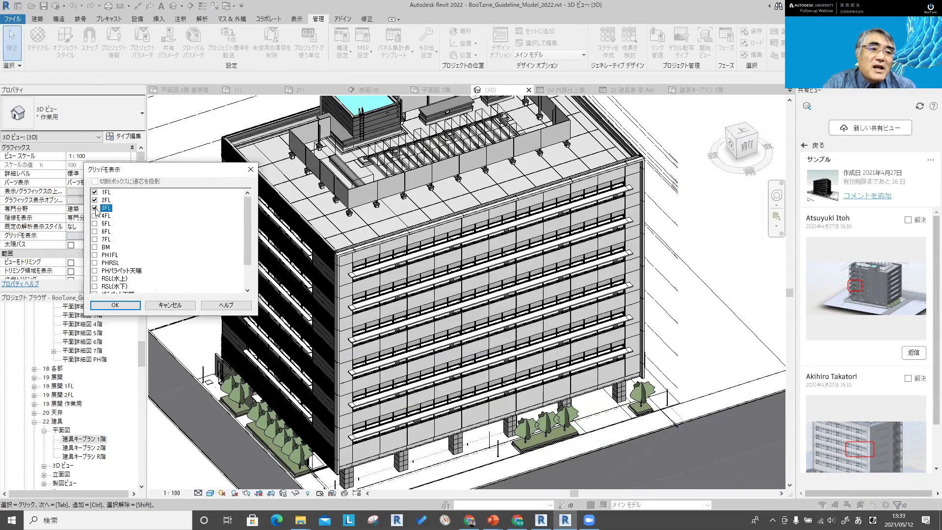
{"action": "left_click", "coordinate": [118, 305]}
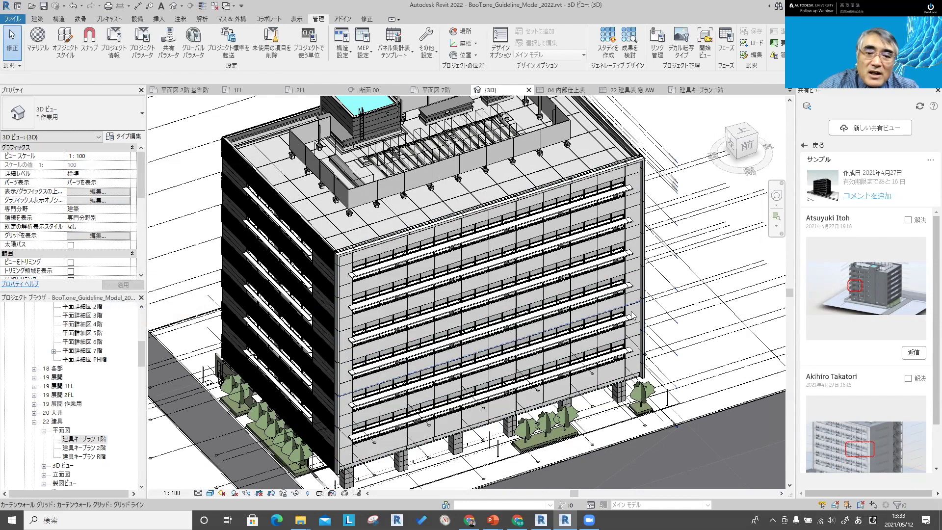
{"action": "scroll", "coordinate": [648, 373], "scroll_direction": "up", "scroll_amount": 2}
{"action": "scroll", "coordinate": [574, 193], "scroll_direction": "up", "scroll_amount": 2}
{"action": "scroll", "coordinate": [573, 234], "scroll_direction": "up", "scroll_amount": 2}
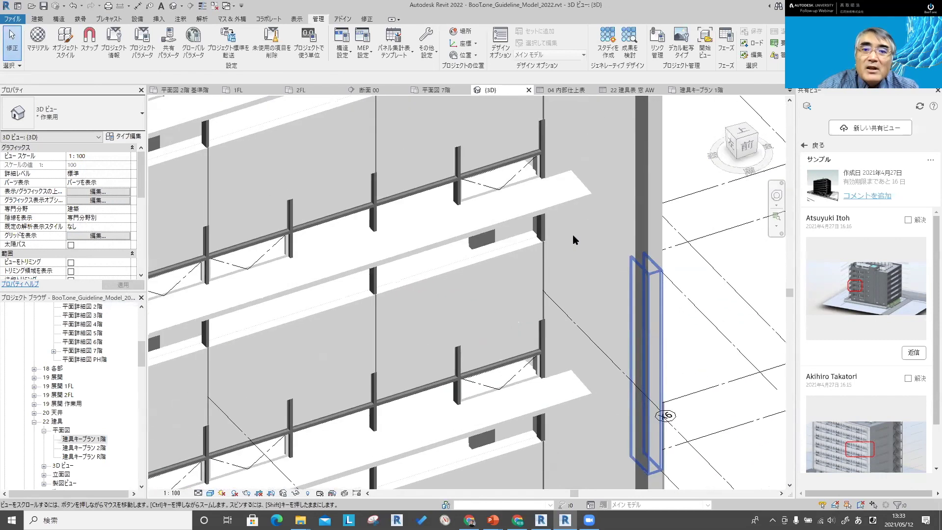
{"action": "scroll", "coordinate": [573, 235], "scroll_direction": "up", "scroll_amount": 1}
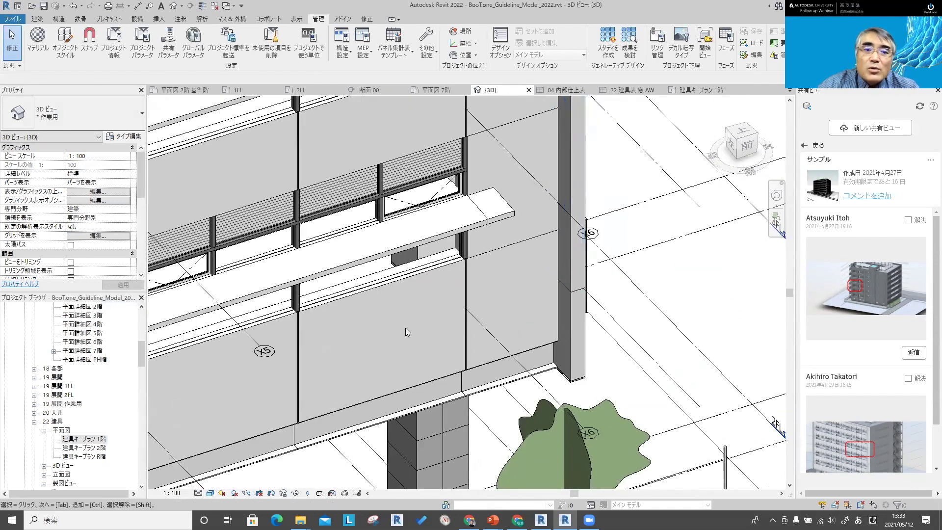
- Select grid X5 and orbit and zoom around the facade to inspect the grid heads
{"action": "left_click", "coordinate": [263, 353]}
{"action": "scroll", "coordinate": [263, 353], "scroll_direction": "down", "scroll_amount": 1}
{"action": "scroll", "coordinate": [261, 351], "scroll_direction": "down", "scroll_amount": 1}
{"action": "scroll", "coordinate": [261, 351], "scroll_direction": "down", "scroll_amount": 1}
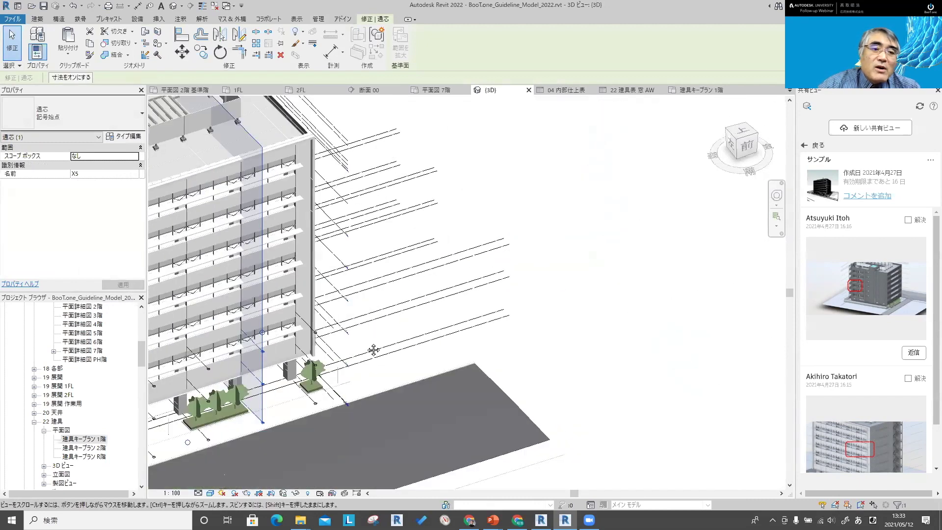
{"action": "scroll", "coordinate": [373, 349], "scroll_direction": "down", "scroll_amount": 1}
{"action": "mouse_move", "coordinate": [374, 350]}
{"action": "middle_mouse_down", "text": "shift"}
{"action": "mouse_move", "coordinate": [494, 294]}
{"action": "mouse_move", "coordinate": [530, 301]}
{"action": "mouse_move", "coordinate": [543, 315]}
{"action": "mouse_move", "coordinate": [523, 334]}
{"action": "mouse_move", "coordinate": [610, 330]}
{"action": "mouse_move", "coordinate": [369, 310]}
{"action": "mouse_move", "coordinate": [528, 327]}
{"action": "mouse_move", "coordinate": [554, 220]}
{"action": "mouse_move", "coordinate": [545, 275]}
{"action": "mouse_move", "coordinate": [554, 304]}
{"action": "mouse_move", "coordinate": [534, 314]}
{"action": "middle_mouse_up", "text": "shift"}
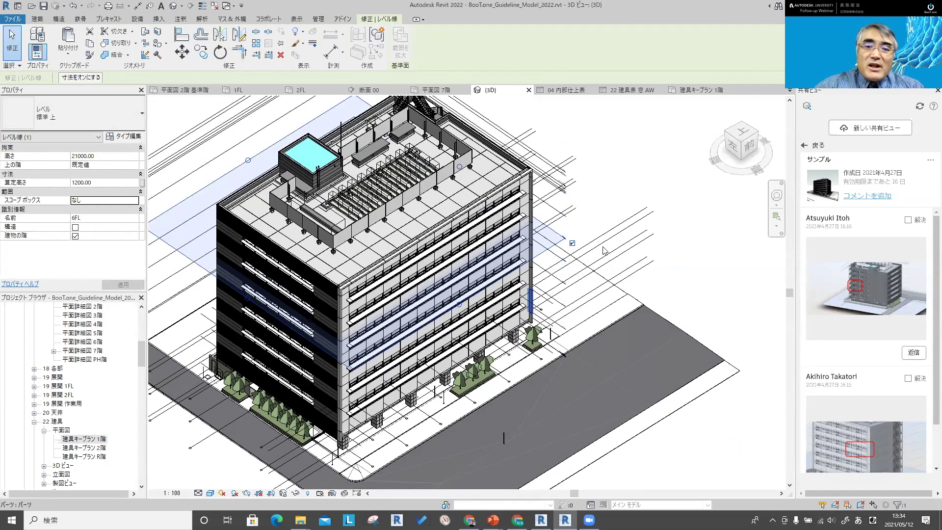
{"action": "left_click", "coordinate": [697, 303]}
{"action": "middle_click_drag", "start_coordinate": [696, 302], "coordinate": [490, 314], "text": "shift"}
{"action": "scroll", "coordinate": [466, 311], "scroll_direction": "up", "scroll_amount": 1}
{"action": "scroll", "coordinate": [442, 310], "scroll_direction": "up", "scroll_amount": 2}
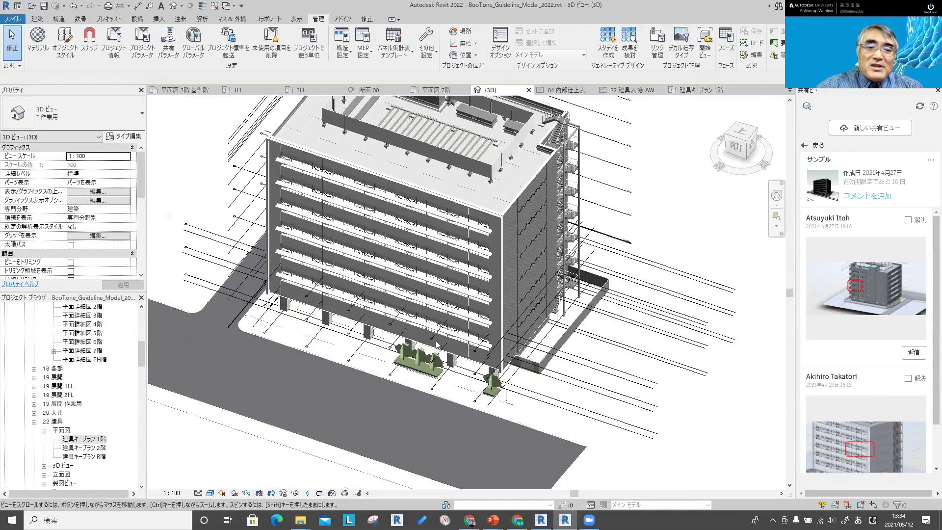
{"action": "scroll", "coordinate": [418, 309], "scroll_direction": "up", "scroll_amount": 2}
{"action": "scroll", "coordinate": [418, 309], "scroll_direction": "up", "scroll_amount": 1}
{"action": "scroll", "coordinate": [408, 312], "scroll_direction": "up", "scroll_amount": 2}
{"action": "scroll", "coordinate": [393, 315], "scroll_direction": "up", "scroll_amount": 2}
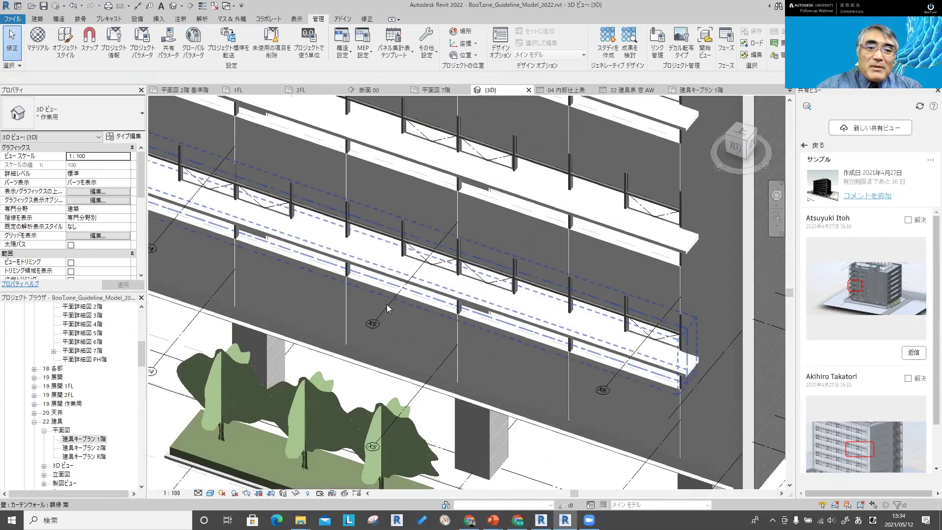
{"action": "scroll", "coordinate": [376, 319], "scroll_direction": "up", "scroll_amount": 1}
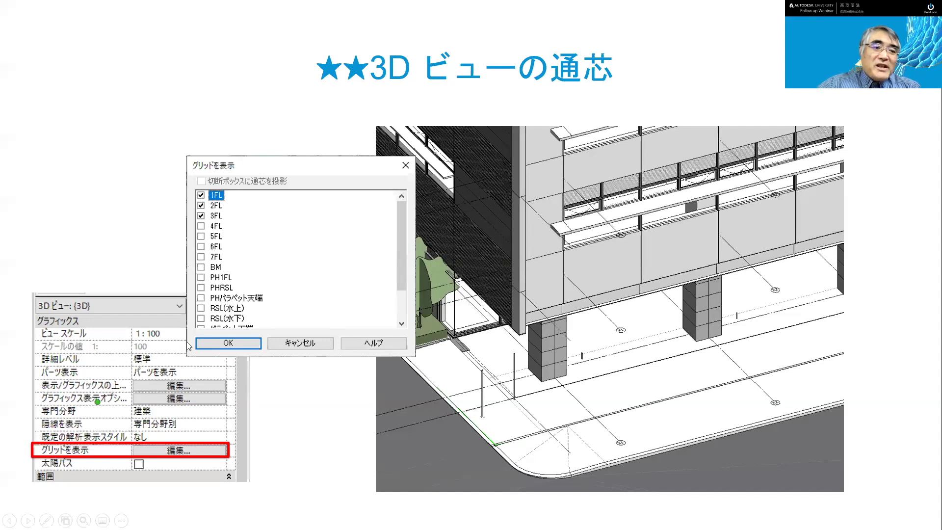
- Advance the deck to the tapered walls slide, then return to Revit's 3D view
{"action": "key", "text": "Right"}
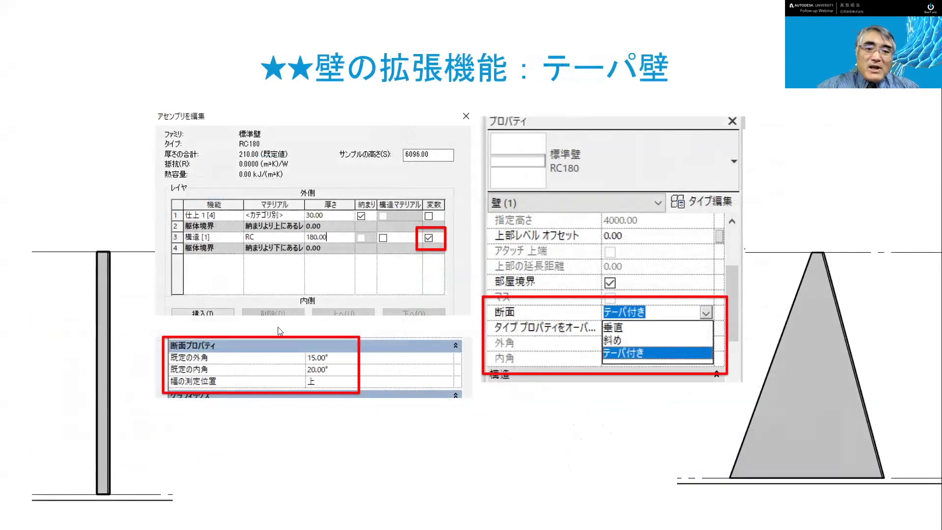
{"action": "key", "text": "alt+Tab"}
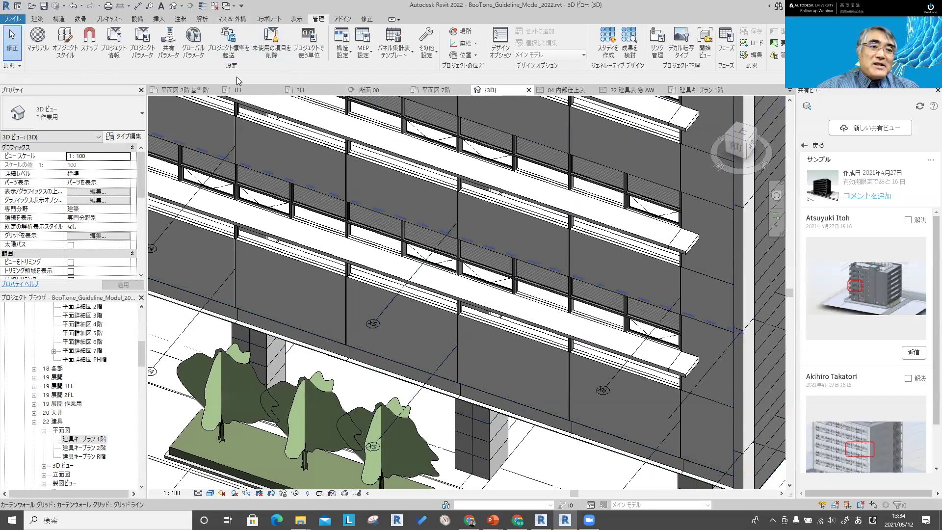
- In the 1FL plan, shift the section line left across the slanted wall and open 断面 00
{"action": "left_click", "coordinate": [251, 89]}
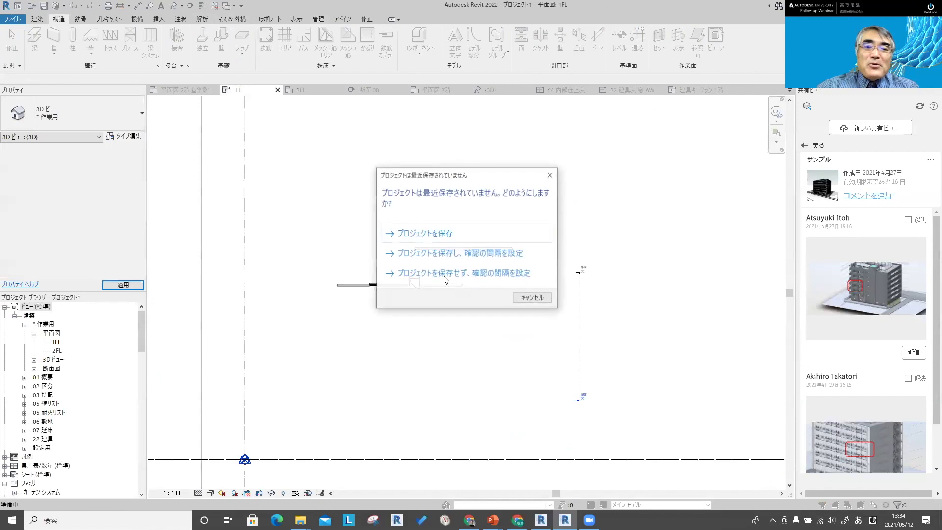
{"action": "left_click", "coordinate": [518, 297]}
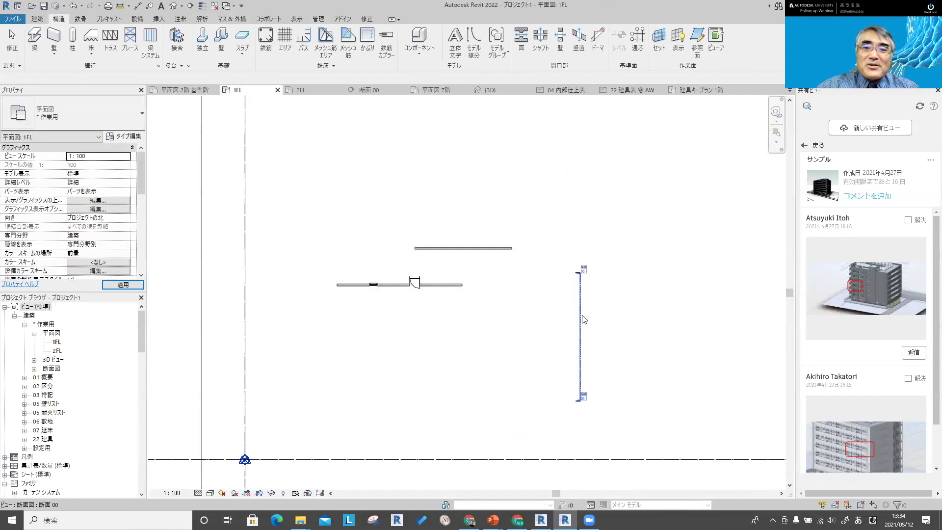
{"action": "left_click", "coordinate": [480, 300]}
{"action": "left_click_drag", "start_coordinate": [480, 299], "coordinate": [391, 275]}
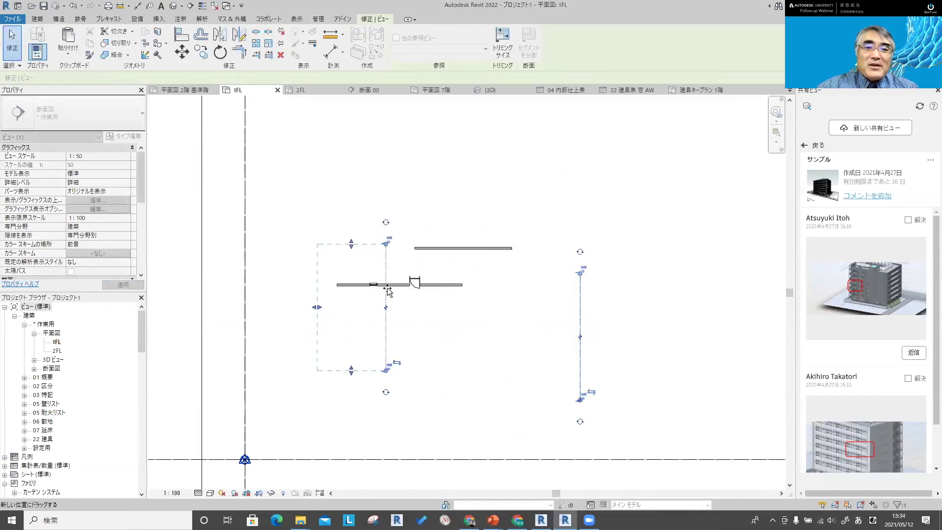
{"action": "right_click", "coordinate": [391, 275]}
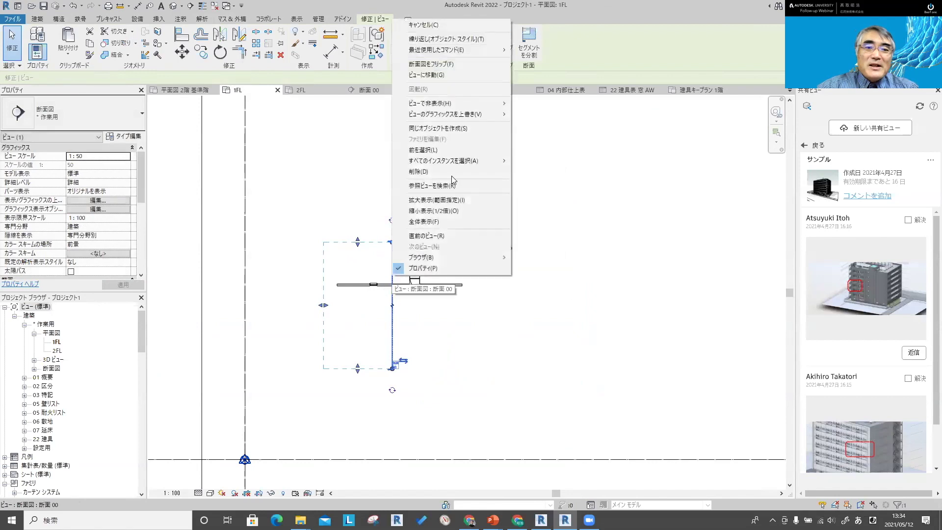
{"action": "left_click", "coordinate": [456, 74]}
- Delete the window from the slanted wall in section 断面 00
{"action": "scroll", "coordinate": [584, 314], "scroll_direction": "up", "scroll_amount": 2}
{"action": "middle_click_drag", "start_coordinate": [610, 319], "coordinate": [474, 277]}
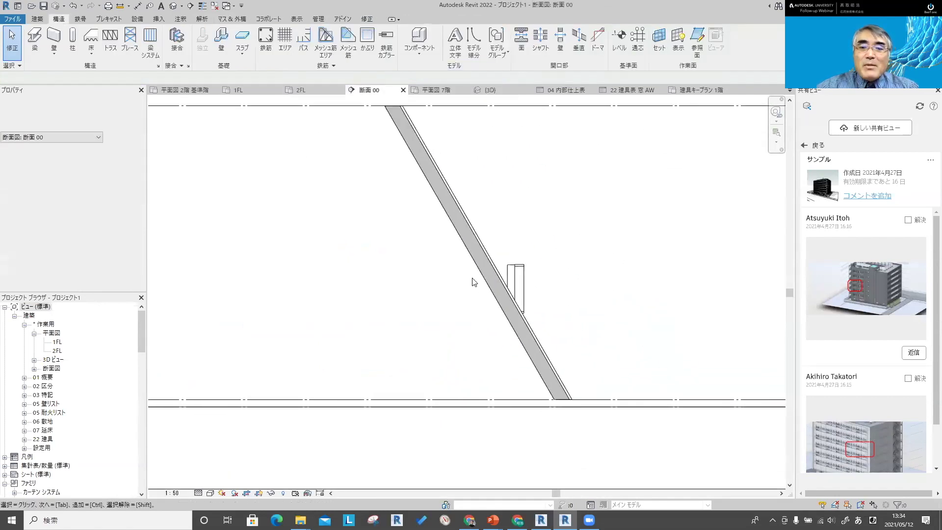
{"action": "left_click", "coordinate": [515, 278]}
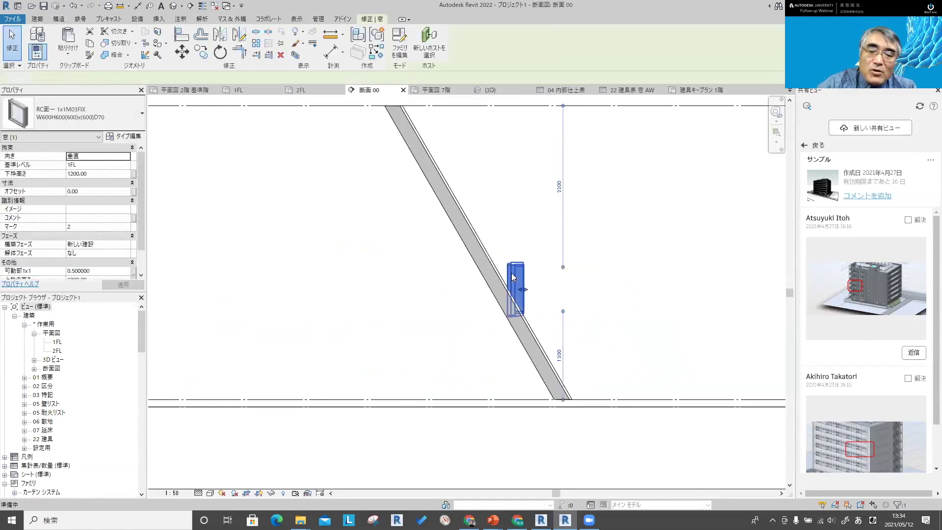
{"action": "key", "text": "Delete"}
- Set the slanted wall's 断面 property to テーパ付き so it becomes a tapered wedge
{"action": "left_click", "coordinate": [483, 275]}
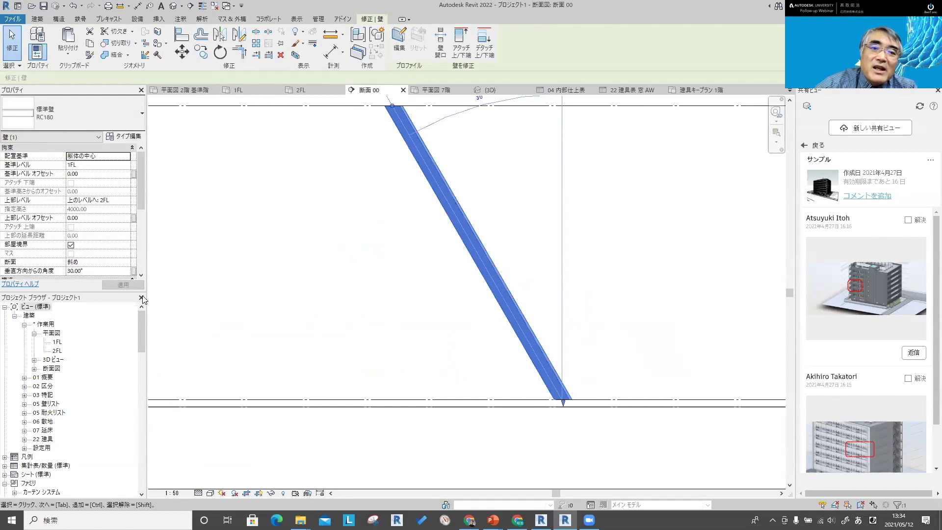
{"action": "scroll", "coordinate": [228, 297], "scroll_direction": "down", "scroll_amount": 2}
{"action": "middle_click_drag", "start_coordinate": [227, 297], "coordinate": [290, 264]}
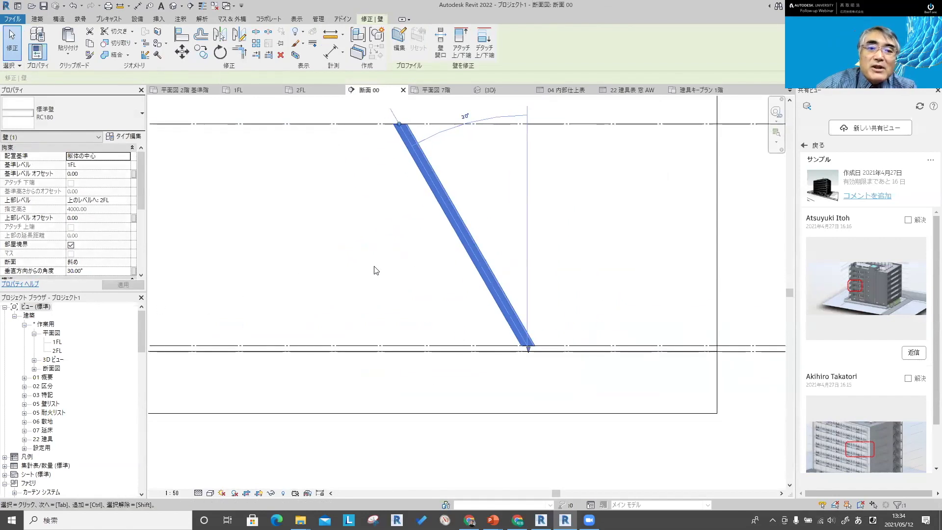
{"action": "scroll", "coordinate": [376, 270], "scroll_direction": "down", "scroll_amount": 2}
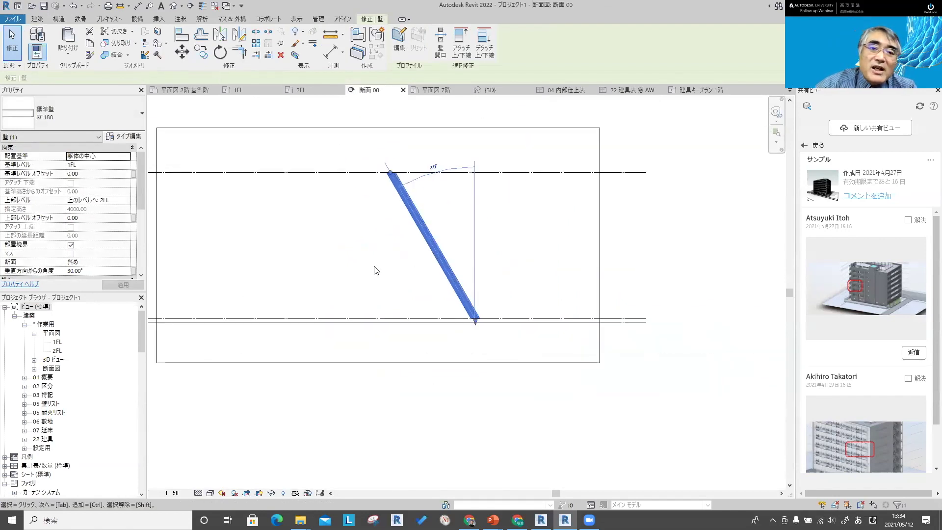
{"action": "left_click", "coordinate": [114, 264]}
{"action": "left_click", "coordinate": [83, 287]}
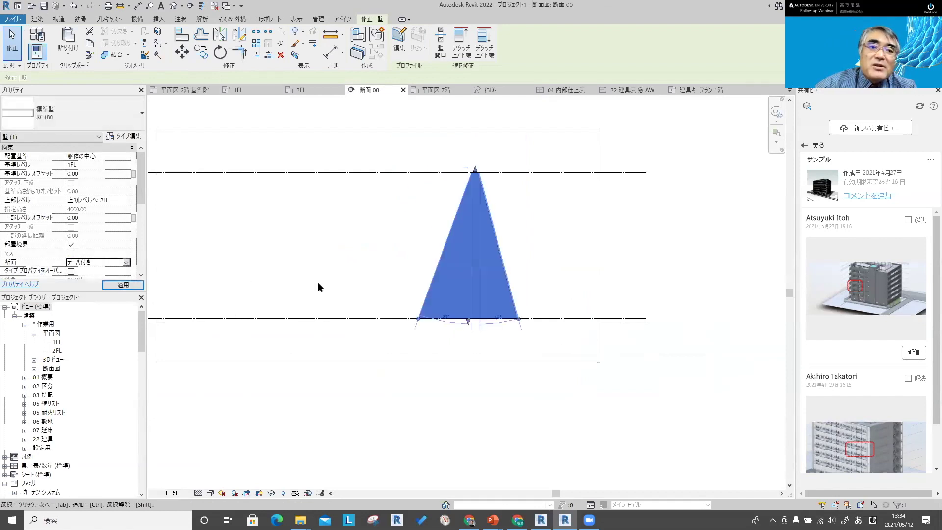
{"action": "left_click", "coordinate": [547, 268]}
{"action": "scroll", "coordinate": [548, 280], "scroll_direction": "up", "scroll_amount": 2}
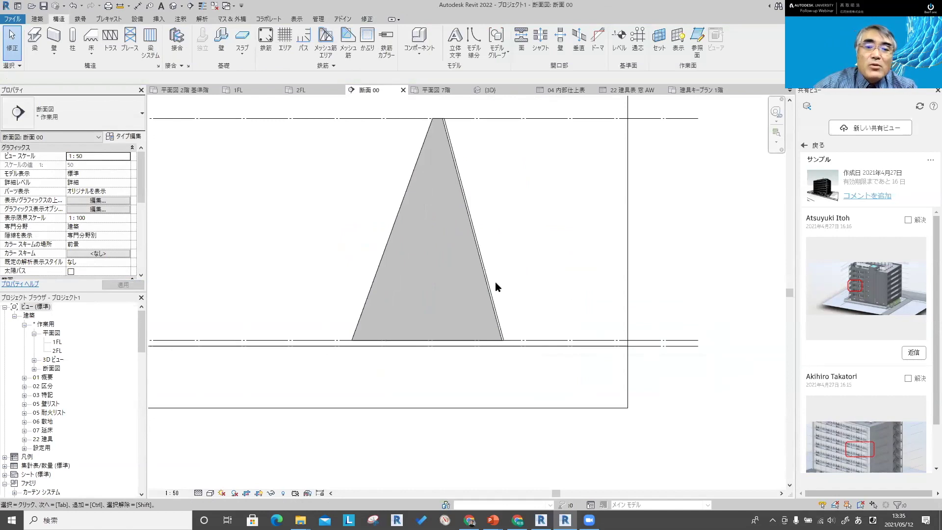
{"action": "scroll", "coordinate": [496, 281], "scroll_direction": "up", "scroll_amount": 1}
{"action": "scroll", "coordinate": [497, 287], "scroll_direction": "down", "scroll_amount": 1}
{"action": "middle_click_drag", "start_coordinate": [528, 290], "coordinate": [541, 295]}
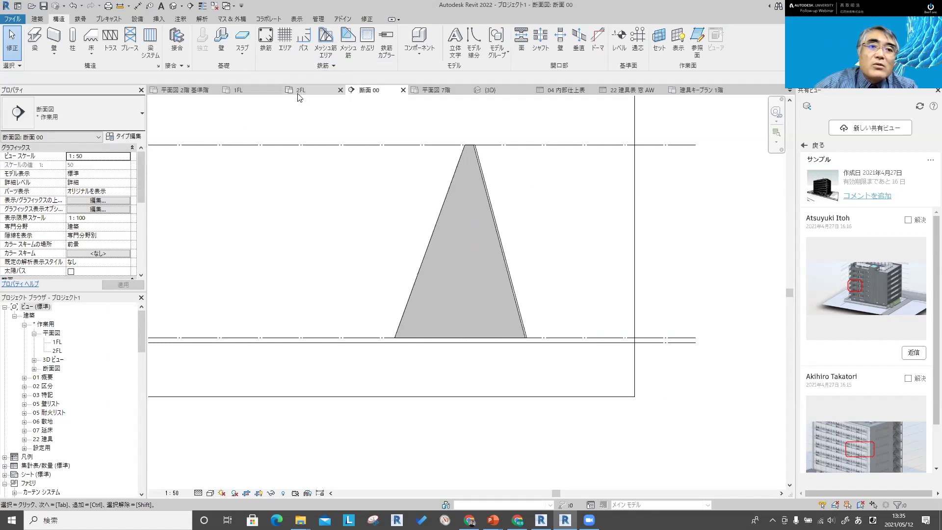
- Draw a new RC150 wall across the section line in the 1FL plan
{"action": "left_click", "coordinate": [238, 89]}
{"action": "left_click", "coordinate": [55, 37]}
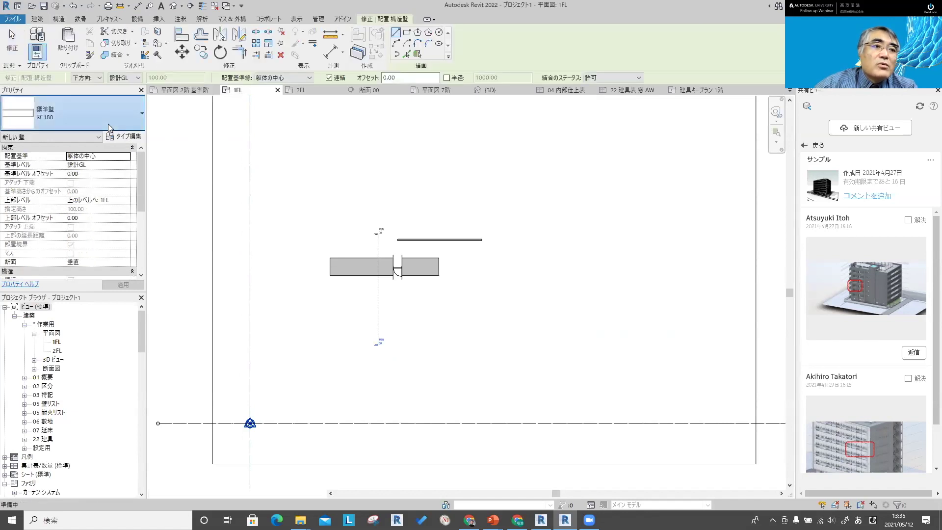
{"action": "left_click", "coordinate": [108, 123]}
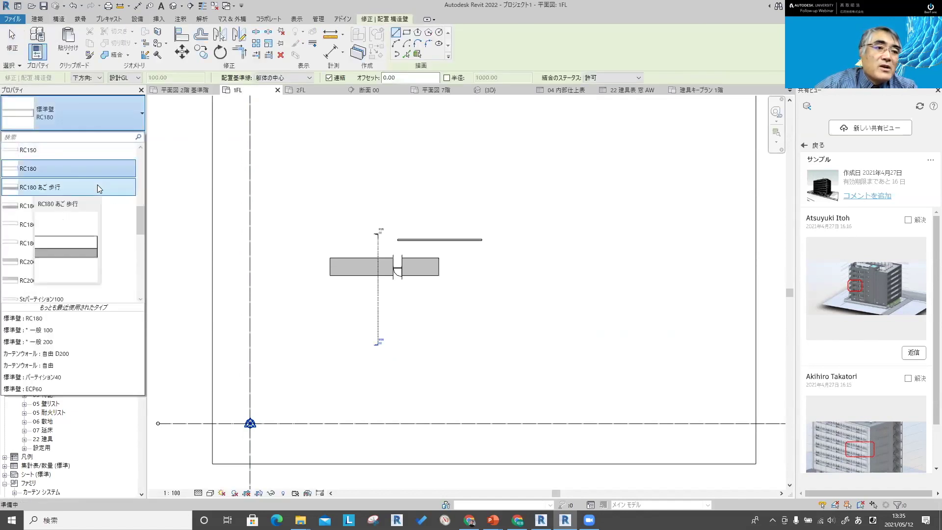
{"action": "scroll", "coordinate": [97, 186], "scroll_direction": "up", "scroll_amount": 1}
{"action": "left_click", "coordinate": [75, 175]}
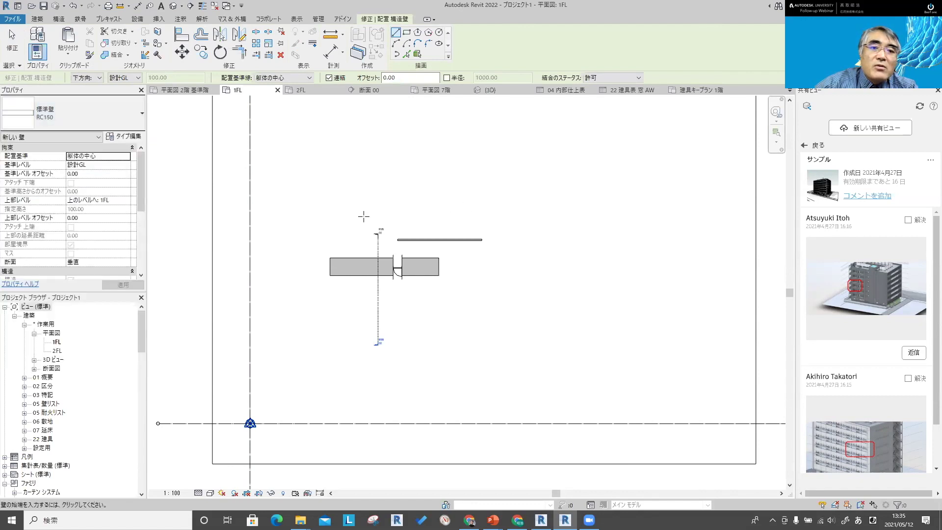
{"action": "left_click", "coordinate": [465, 318]}
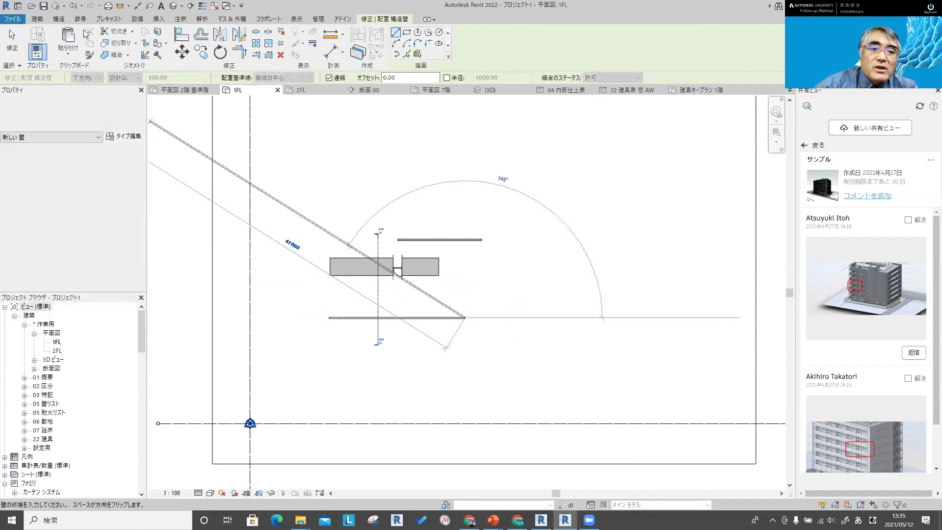
{"action": "left_click", "coordinate": [19, 40]}
- Go back to section 断面 00 from the section line's Go to View
{"action": "left_click", "coordinate": [378, 295]}
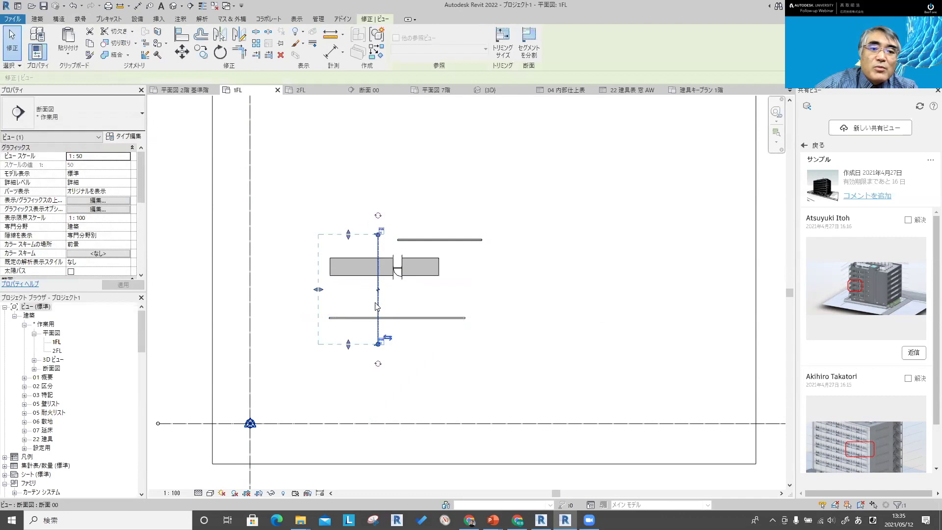
{"action": "right_click", "coordinate": [376, 303]}
{"action": "left_click", "coordinate": [410, 102]}
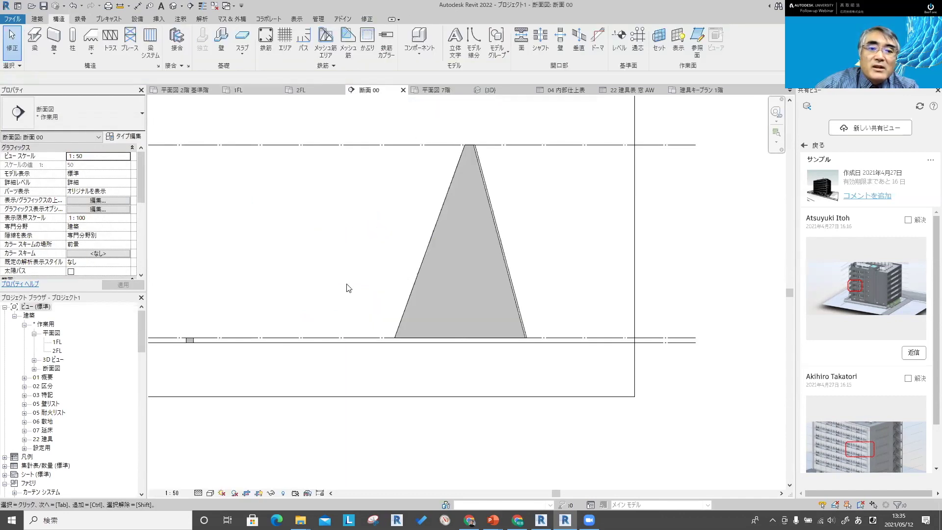
- Stretch the new RC150 wall upward and set its top level to 2FL
{"action": "middle_click_drag", "start_coordinate": [347, 288], "coordinate": [515, 280]}
{"action": "scroll", "coordinate": [221, 358], "scroll_direction": "up", "scroll_amount": 3}
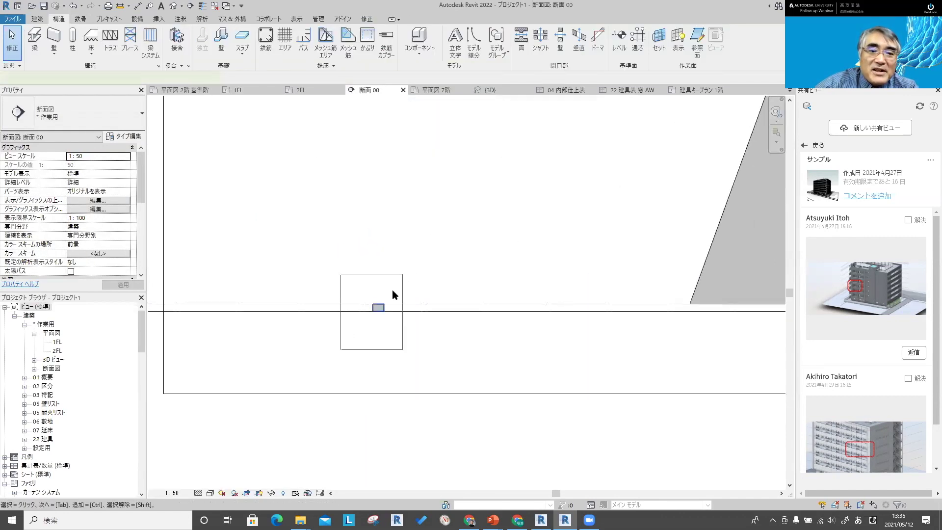
{"action": "left_click", "coordinate": [378, 304]}
{"action": "left_click_drag", "start_coordinate": [378, 301], "coordinate": [389, 194]}
{"action": "middle_click_drag", "start_coordinate": [419, 217], "coordinate": [410, 280]}
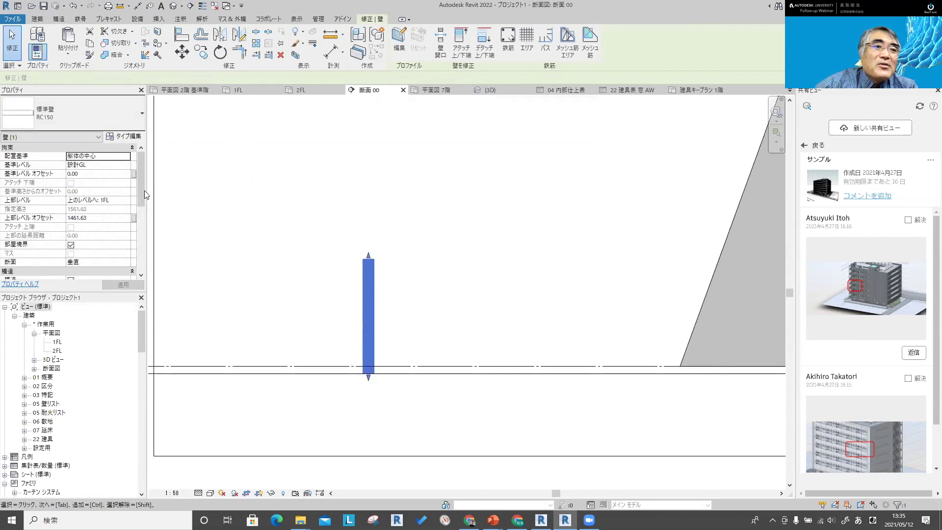
{"action": "left_click", "coordinate": [124, 205]}
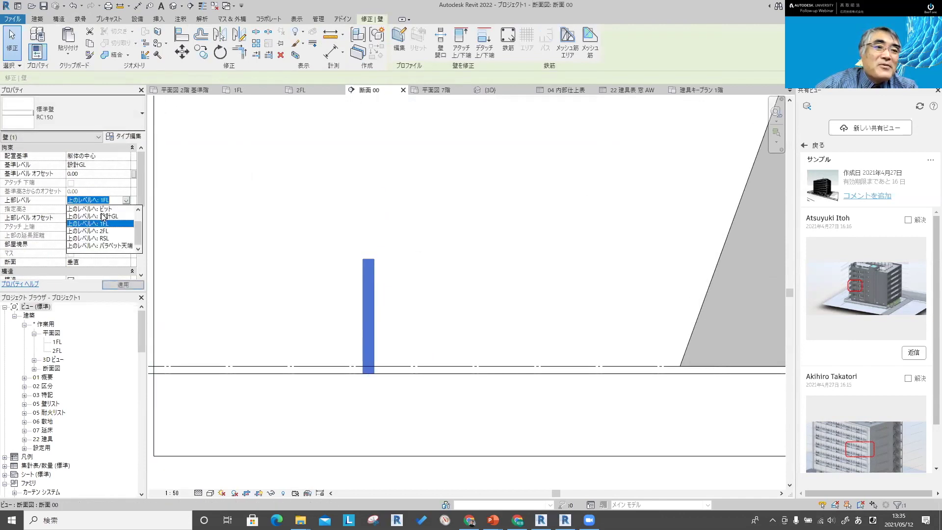
{"action": "left_click", "coordinate": [103, 239]}
{"action": "left_click", "coordinate": [433, 246]}
- Set the wall's top offset to 0 so it ends exactly at 2FL
{"action": "scroll", "coordinate": [431, 250], "scroll_direction": "down", "scroll_amount": 3}
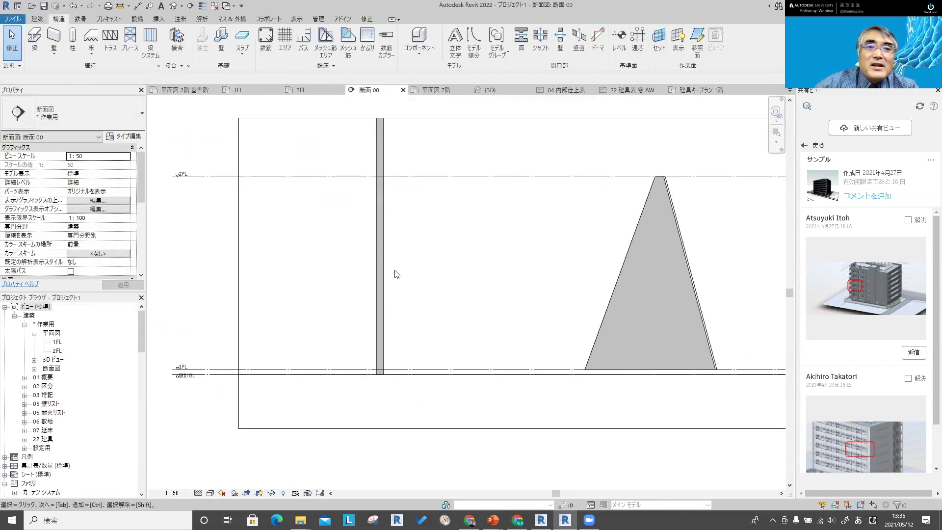
{"action": "left_click", "coordinate": [380, 269]}
{"action": "left_click", "coordinate": [112, 219]}
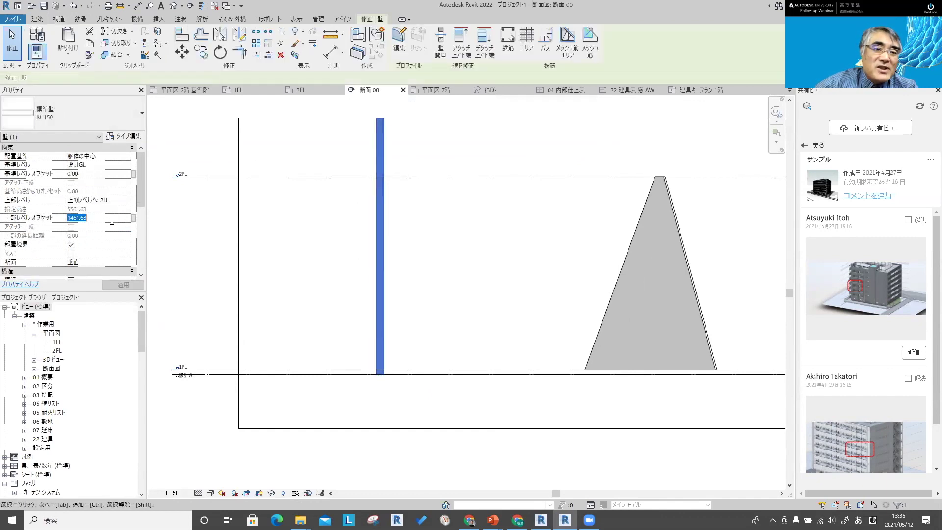
{"action": "type", "text": "0"}
{"action": "key", "text": "Return"}
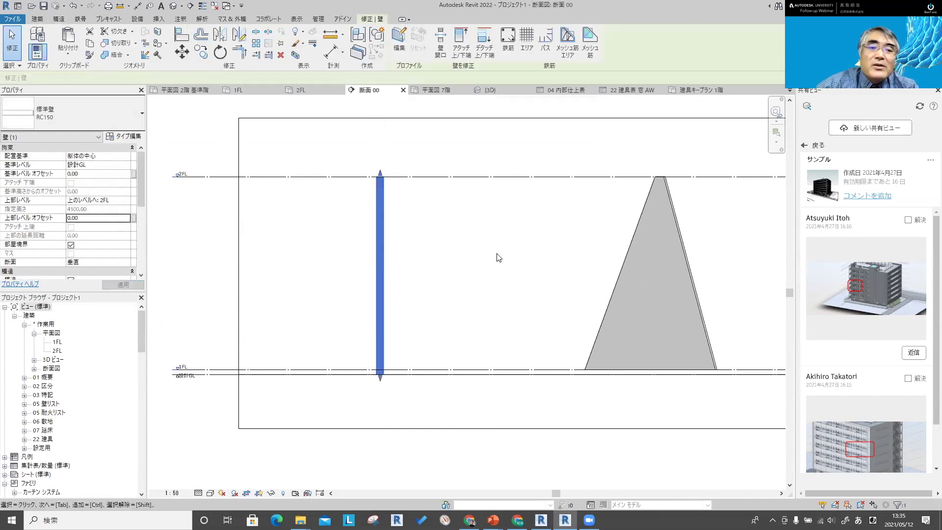
{"action": "left_click", "coordinate": [108, 262]}
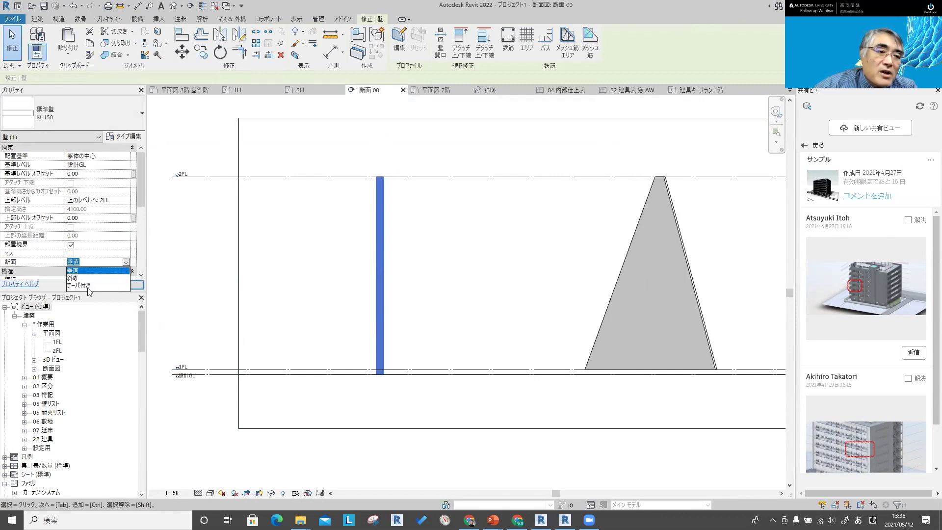
- Dismiss the taper incompatibility warning and make RC150's structural layer thickness variable
{"action": "left_click", "coordinate": [88, 286]}
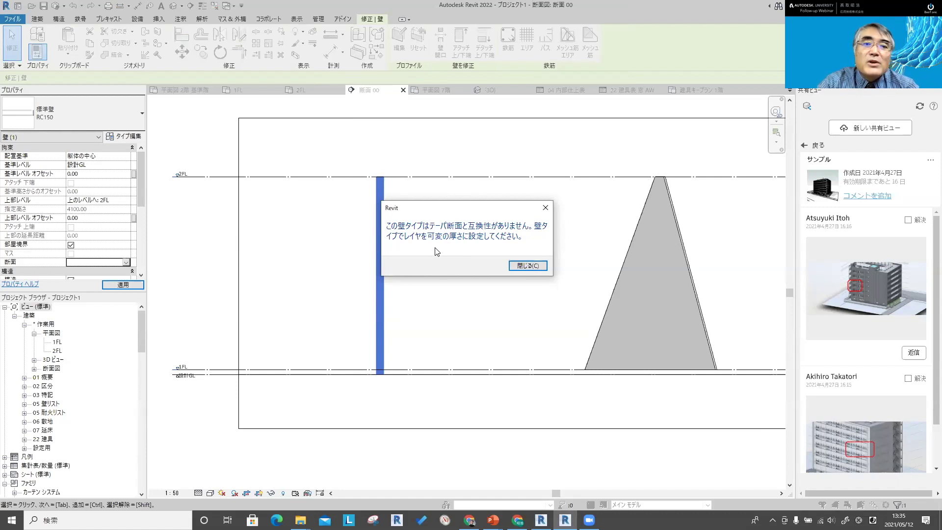
{"action": "key", "text": "Return"}
{"action": "left_click", "coordinate": [131, 138]}
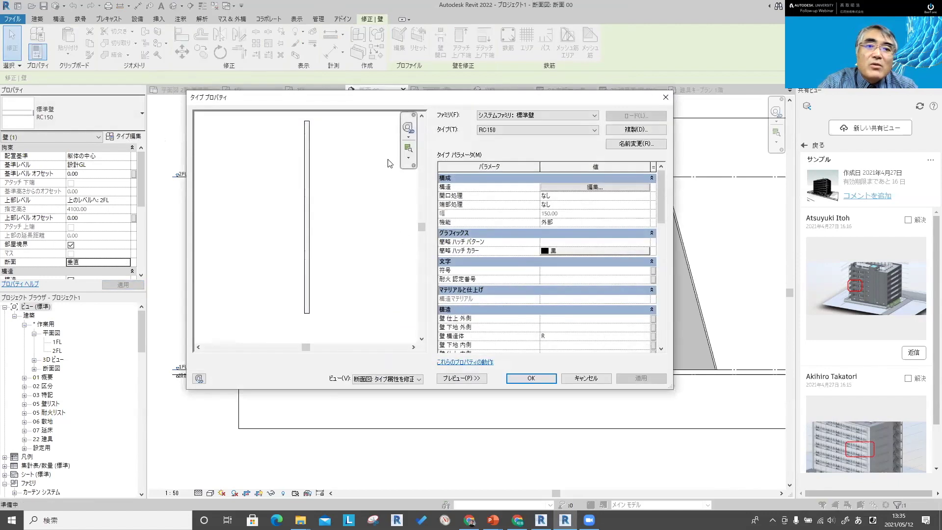
{"action": "left_click", "coordinate": [556, 192]}
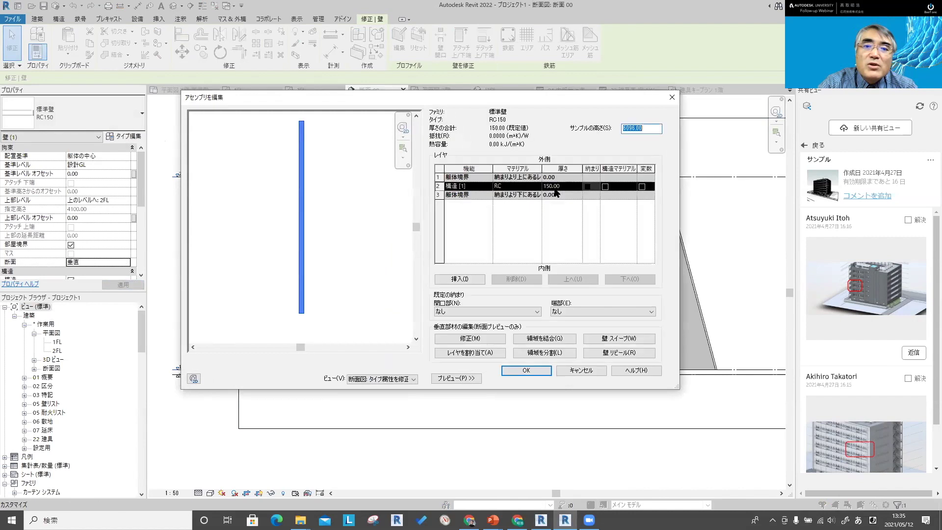
{"action": "left_click", "coordinate": [642, 187]}
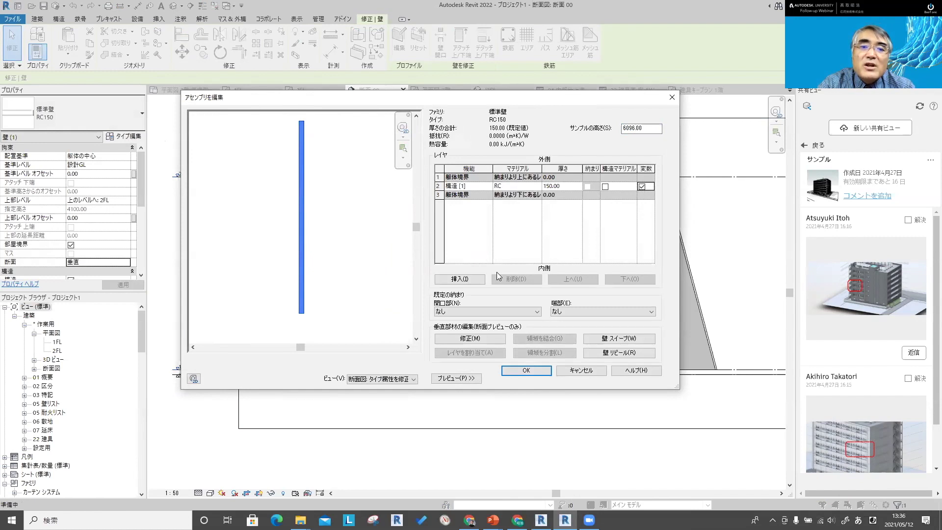
- Insert a 50 mm Finish 1 layer on RC150's exterior side and confirm both dialogs
{"action": "left_click", "coordinate": [474, 278]}
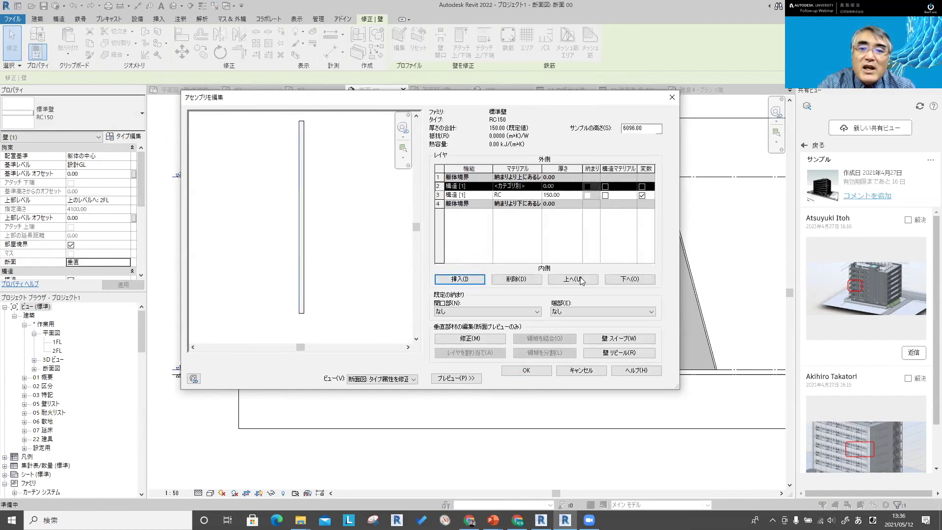
{"action": "left_click", "coordinate": [580, 280]}
{"action": "left_click", "coordinate": [488, 177]}
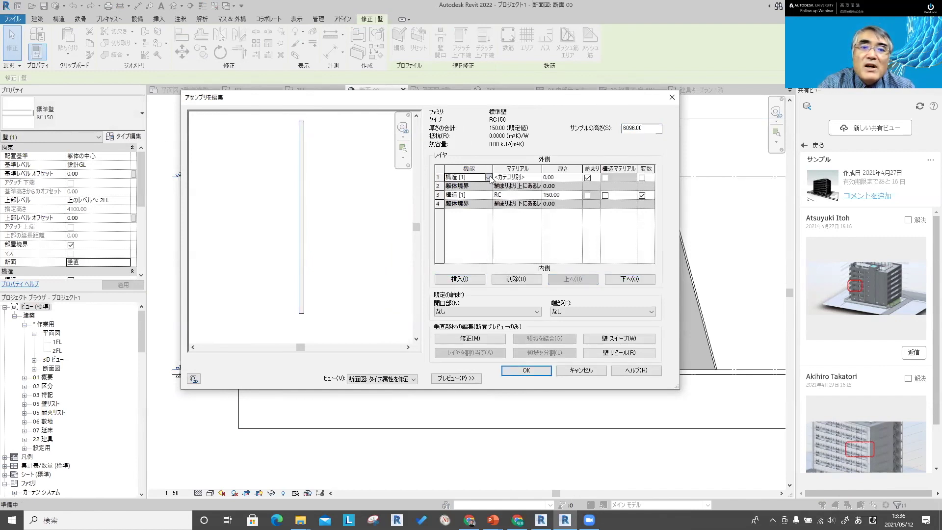
{"action": "left_click", "coordinate": [471, 208]}
{"action": "left_click", "coordinate": [572, 177]}
{"action": "type", "text": "50"}
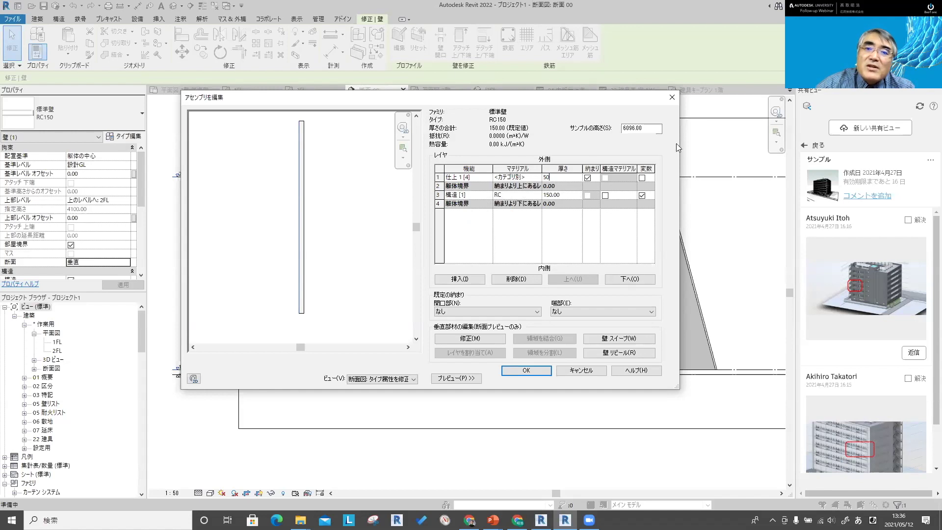
{"action": "left_click", "coordinate": [532, 371]}
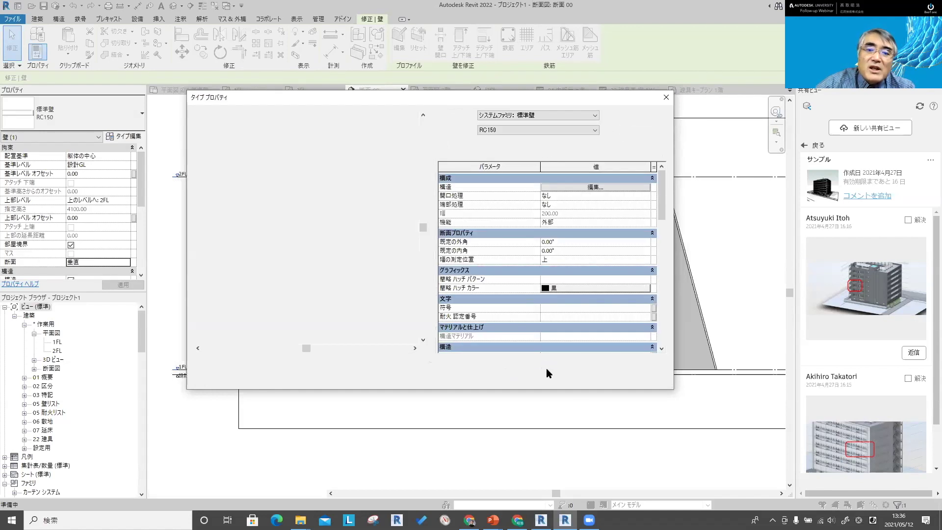
{"action": "left_click", "coordinate": [532, 379]}
- Set the RC150 wall's cross-section to Tapered
{"action": "left_click", "coordinate": [405, 300]}
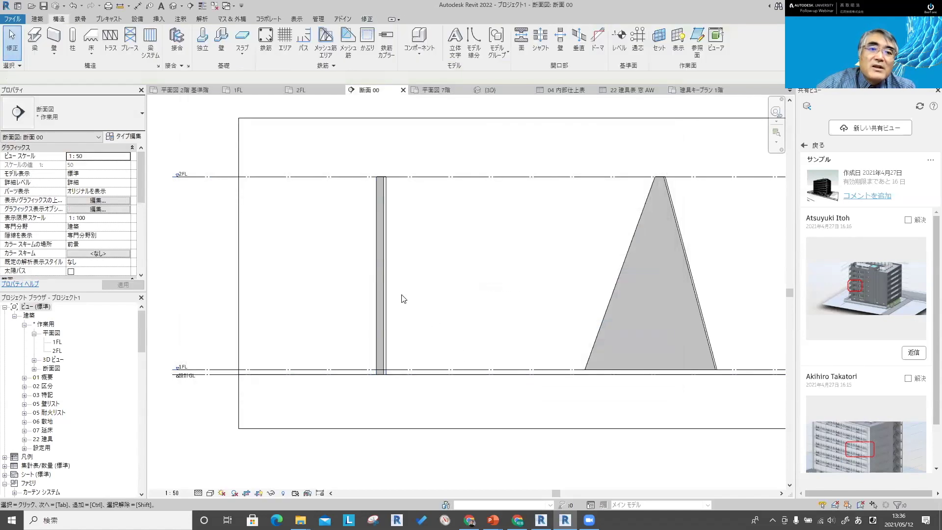
{"action": "left_click", "coordinate": [381, 282]}
{"action": "scroll", "coordinate": [117, 247], "scroll_direction": "down", "scroll_amount": 2}
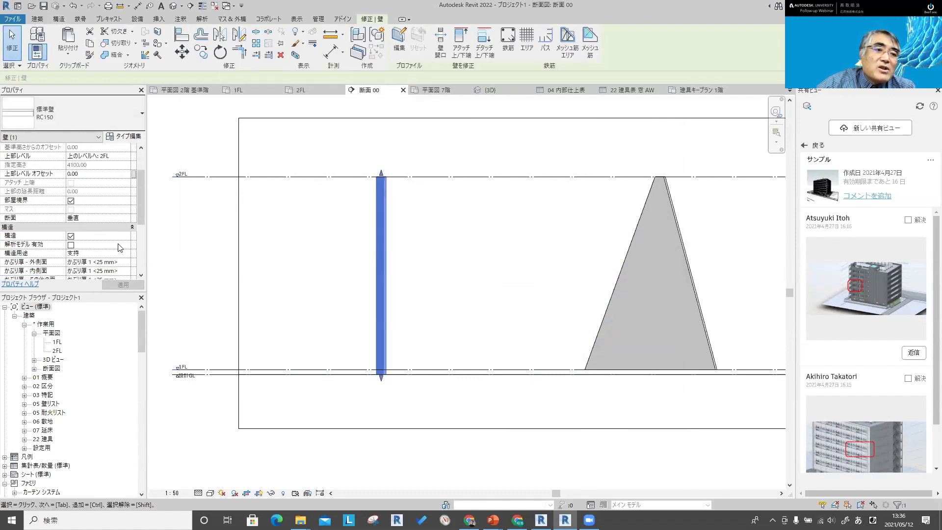
{"action": "left_click", "coordinate": [126, 219]}
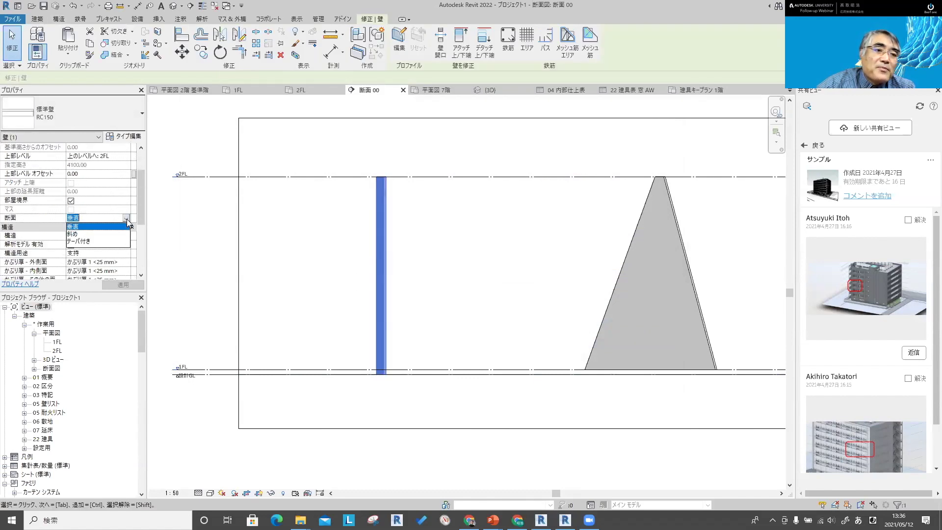
{"action": "left_click", "coordinate": [89, 241]}
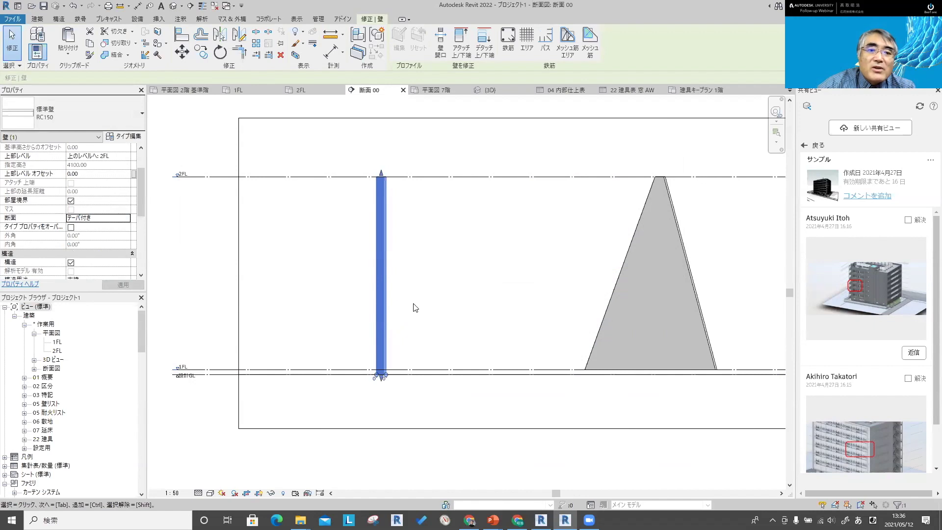
- Give the RC150 type a 10° default exterior angle and 30° default interior angle
{"action": "left_click", "coordinate": [123, 137]}
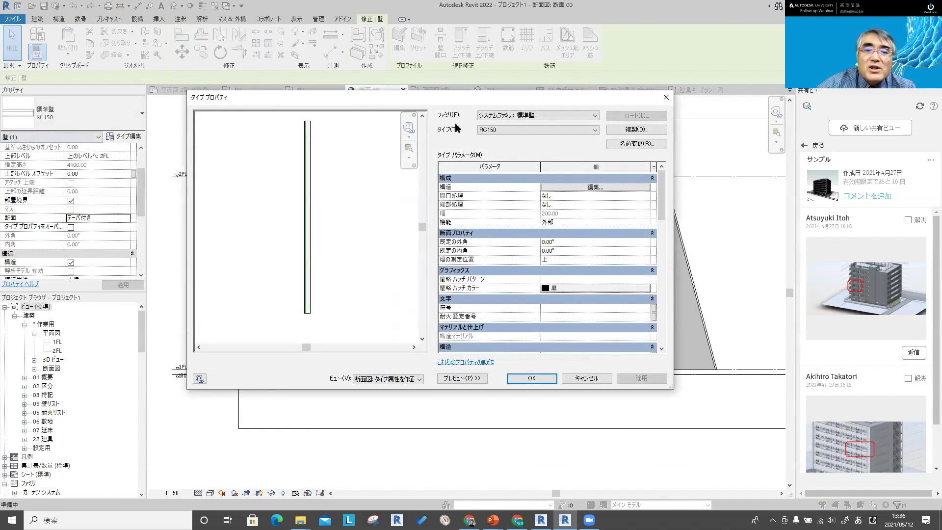
{"action": "left_click_drag", "start_coordinate": [457, 97], "coordinate": [372, 121]}
{"action": "left_click", "coordinate": [486, 265]}
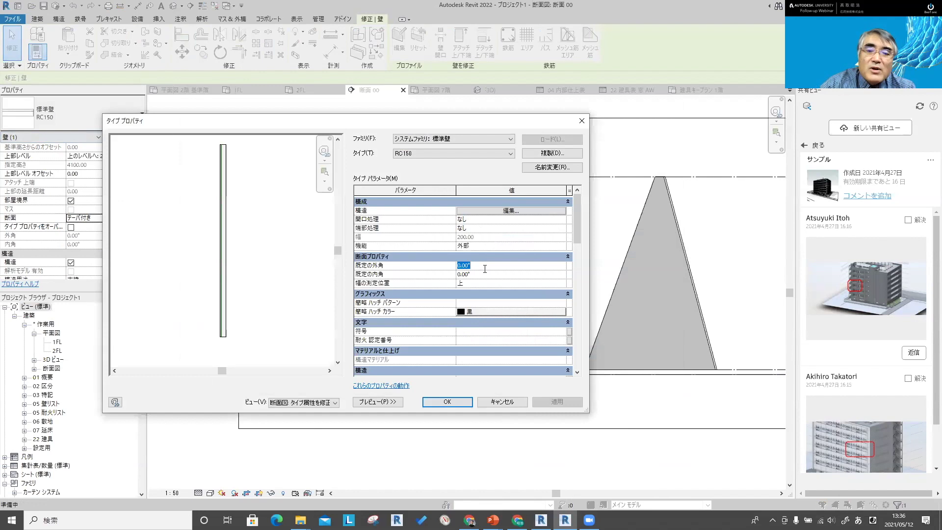
{"action": "type", "text": "10"}
{"action": "left_click", "coordinate": [479, 274]}
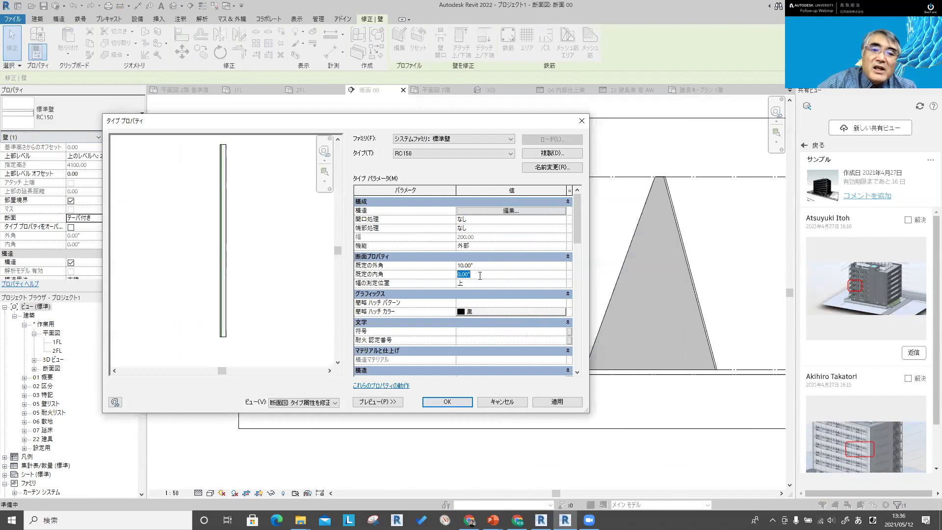
{"action": "type", "text": "30"}
{"action": "key", "text": "Return"}
{"action": "left_click", "coordinate": [446, 401]}
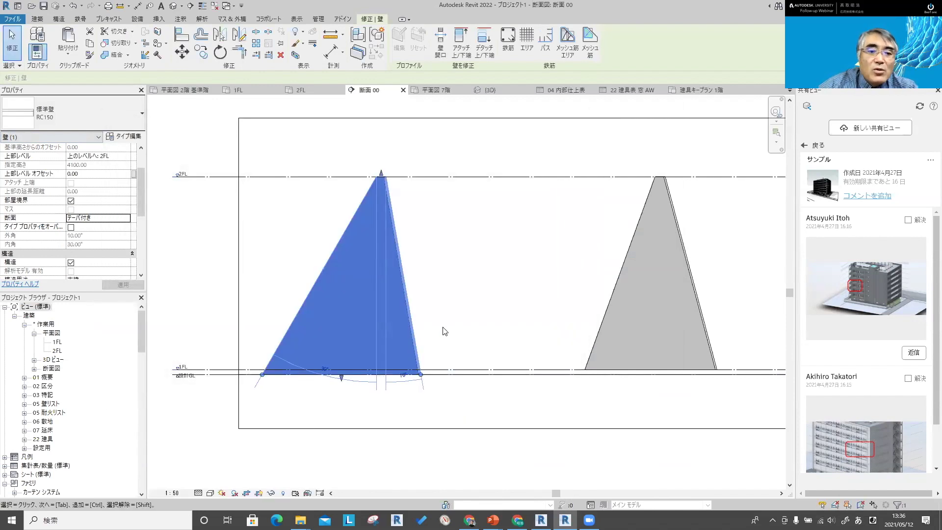
{"action": "left_click", "coordinate": [408, 372]}
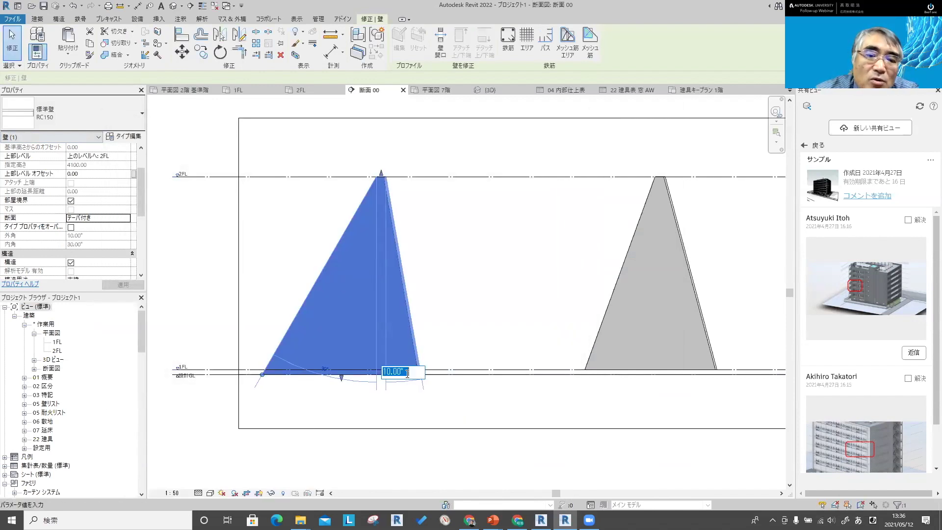
{"action": "left_click", "coordinate": [319, 370]}
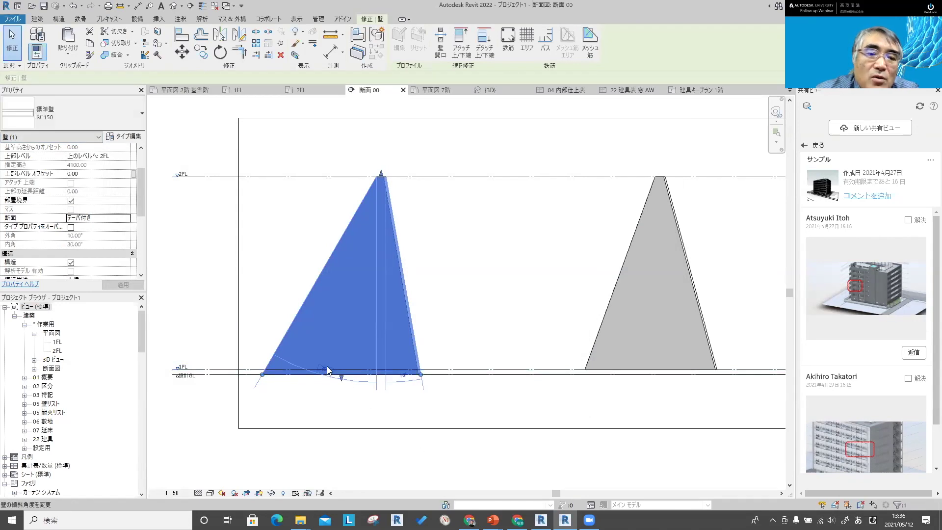
{"action": "key", "text": "Escape"}
{"action": "scroll", "coordinate": [389, 175], "scroll_direction": "up", "scroll_amount": 2}
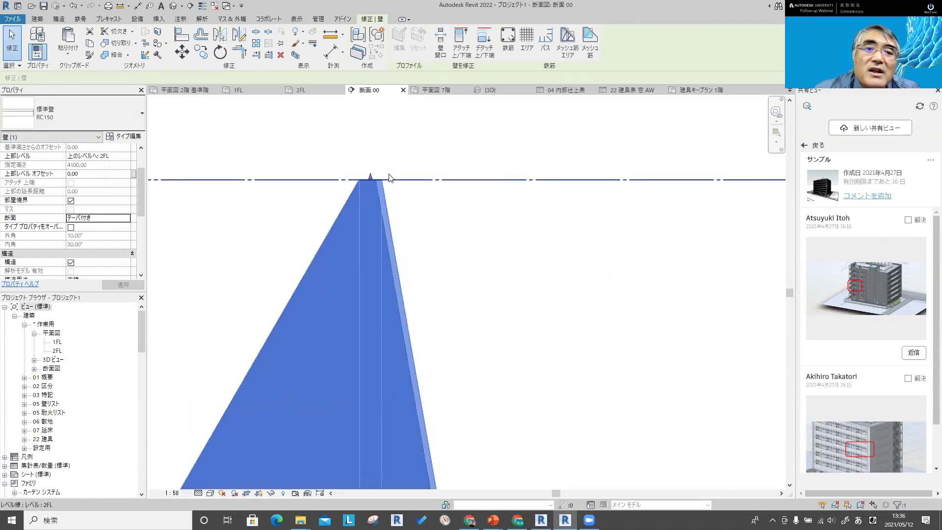
{"action": "scroll", "coordinate": [388, 177], "scroll_direction": "up", "scroll_amount": 2}
{"action": "scroll", "coordinate": [385, 182], "scroll_direction": "up", "scroll_amount": 1}
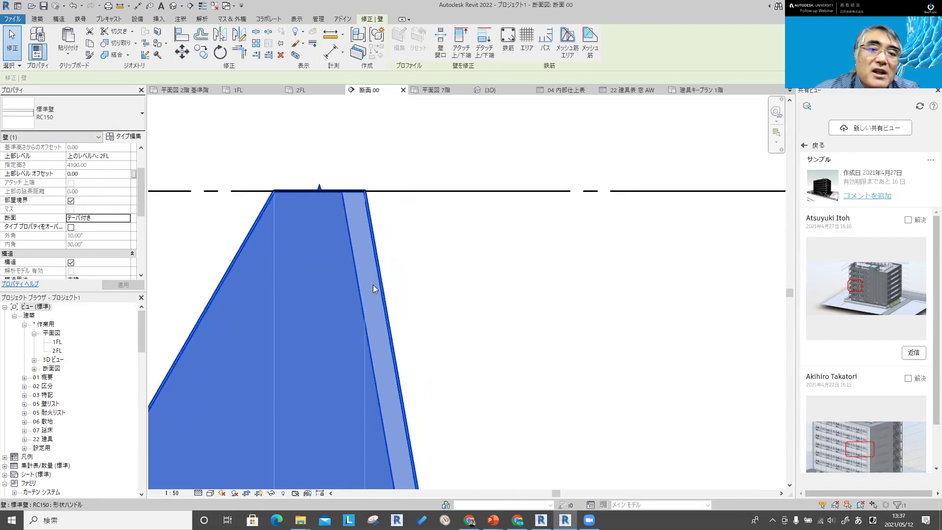
{"action": "scroll", "coordinate": [373, 275], "scroll_direction": "down", "scroll_amount": 3}
{"action": "scroll", "coordinate": [467, 242], "scroll_direction": "up", "scroll_amount": 5}
{"action": "scroll", "coordinate": [468, 245], "scroll_direction": "down", "scroll_amount": 2}
{"action": "scroll", "coordinate": [476, 368], "scroll_direction": "down", "scroll_amount": 2}
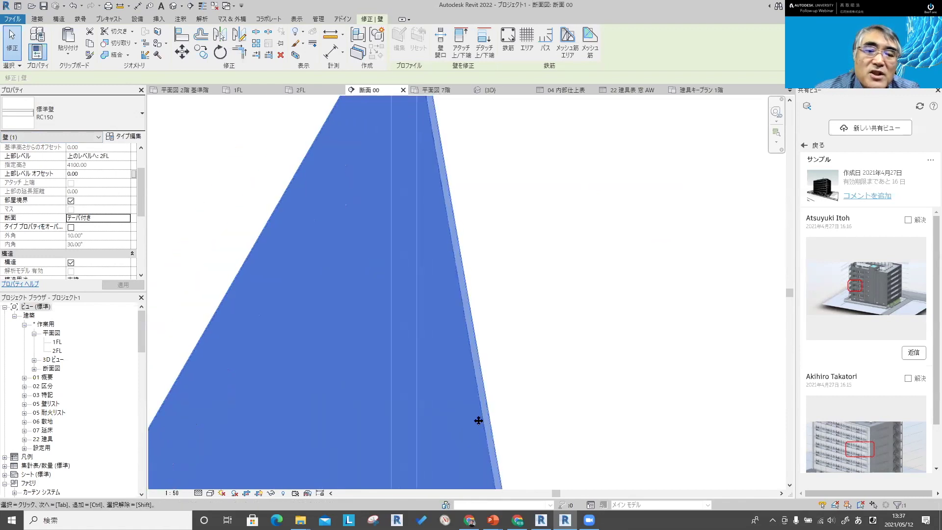
{"action": "scroll", "coordinate": [480, 421], "scroll_direction": "down", "scroll_amount": 3}
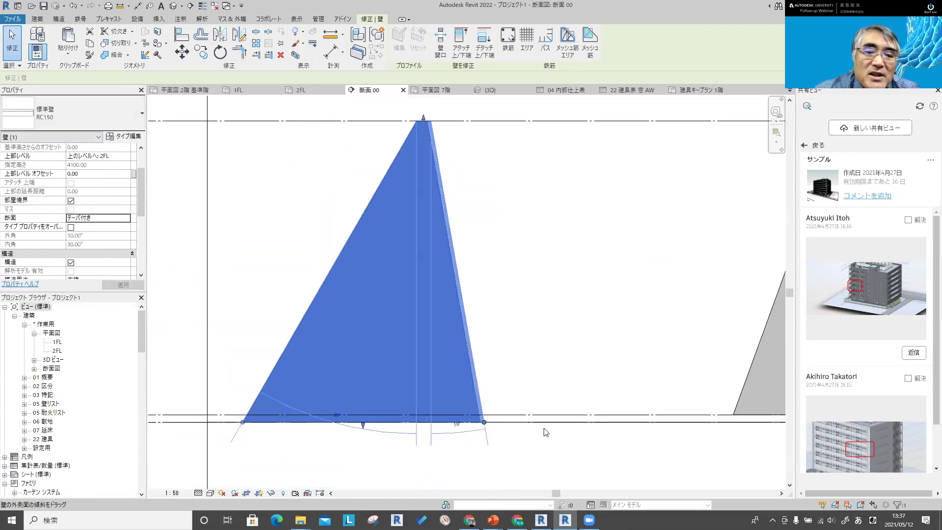
{"action": "scroll", "coordinate": [481, 422], "scroll_direction": "up", "scroll_amount": 5}
{"action": "scroll", "coordinate": [459, 408], "scroll_direction": "up", "scroll_amount": 1}
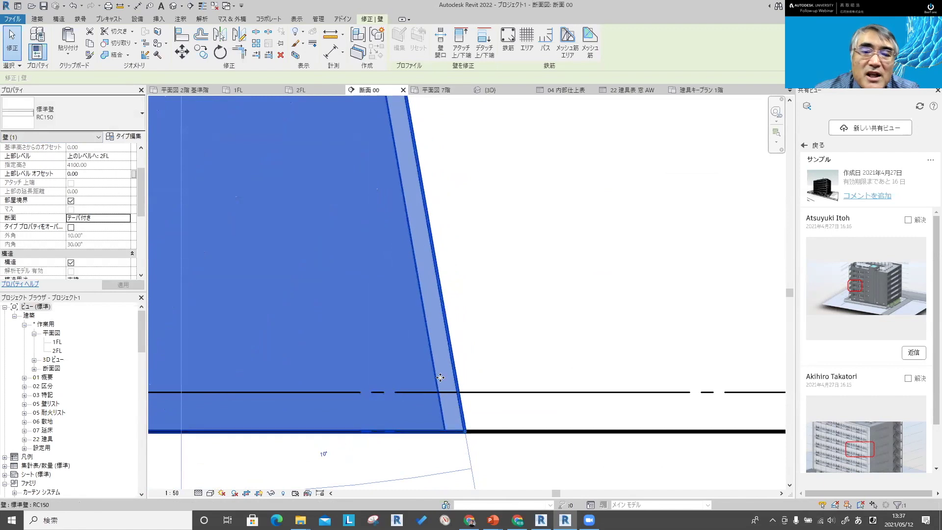
{"action": "scroll", "coordinate": [473, 390], "scroll_direction": "down", "scroll_amount": 2}
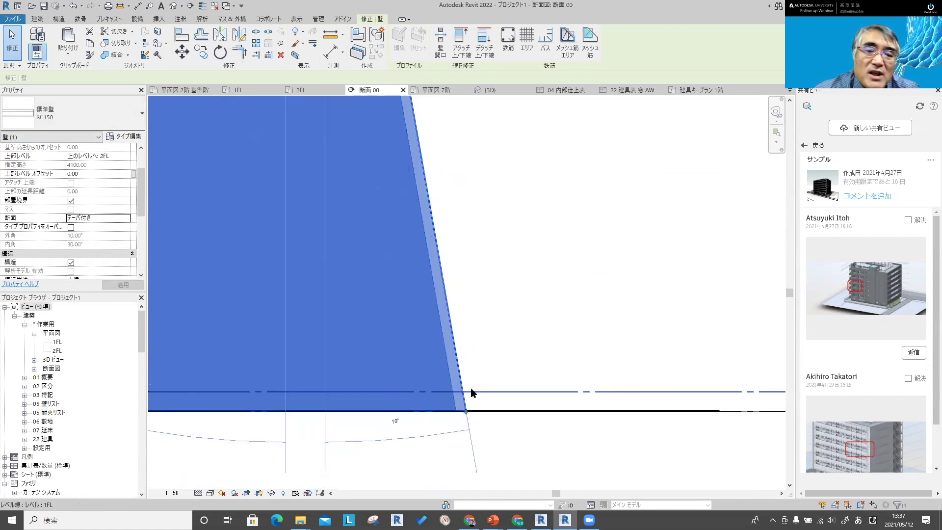
{"action": "scroll", "coordinate": [473, 393], "scroll_direction": "down", "scroll_amount": 1}
{"action": "scroll", "coordinate": [473, 392], "scroll_direction": "down", "scroll_amount": 2}
{"action": "left_click", "coordinate": [493, 330]}
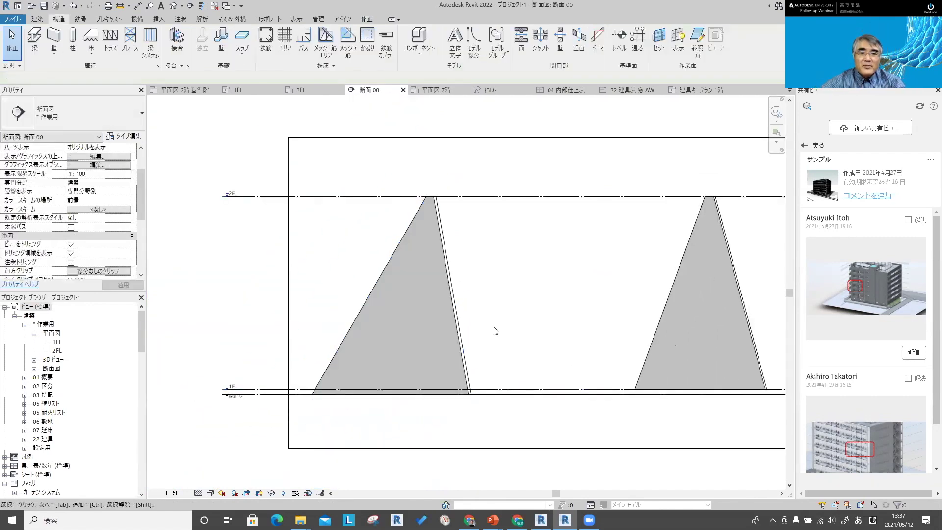
- Override the left tapered wall's type properties and set its interior angle to 20°
{"action": "left_click", "coordinate": [454, 323]}
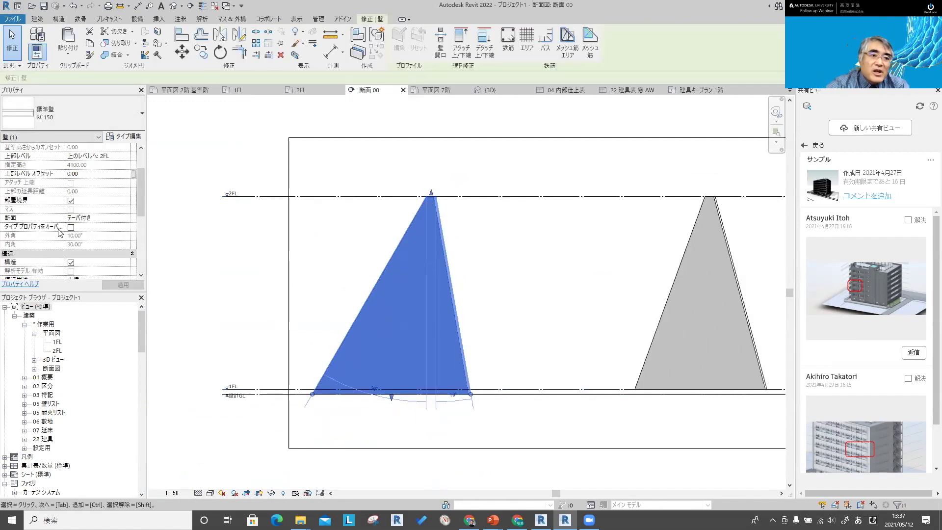
{"action": "scroll", "coordinate": [60, 233], "scroll_direction": "down", "scroll_amount": 1}
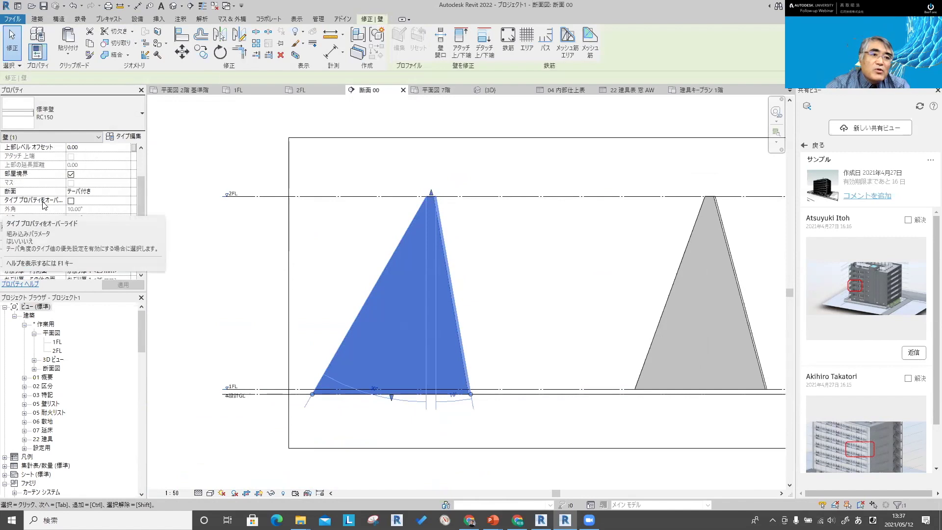
{"action": "left_click", "coordinate": [71, 200]}
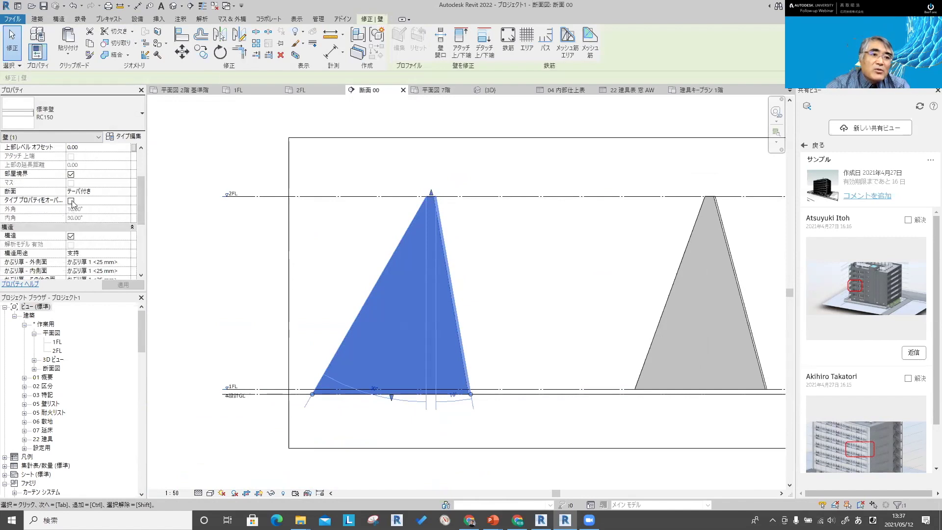
{"action": "left_click", "coordinate": [94, 220]}
{"action": "double_click", "coordinate": [92, 218]}
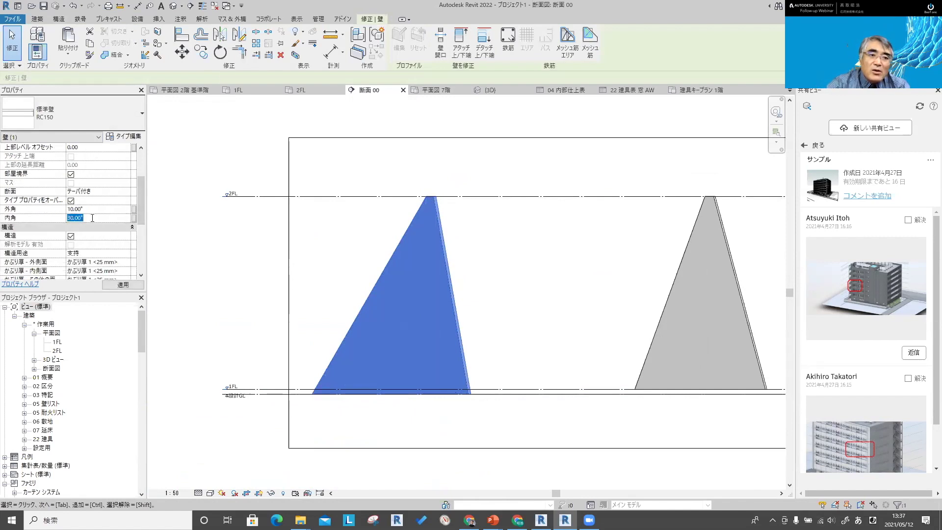
{"action": "type", "text": "20"}
{"action": "key", "text": "Return"}
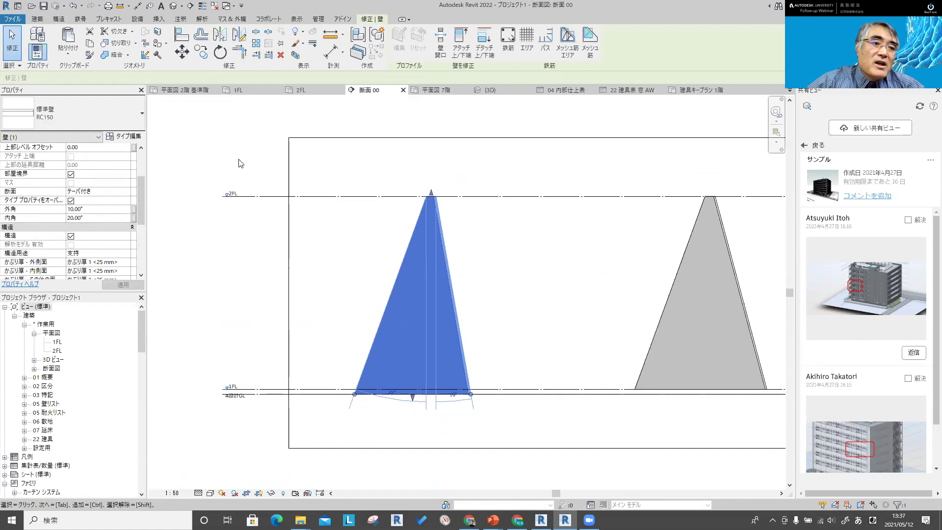
- Deselect the wall and switch to the 1FL floor plan
{"action": "left_click", "coordinate": [338, 259]}
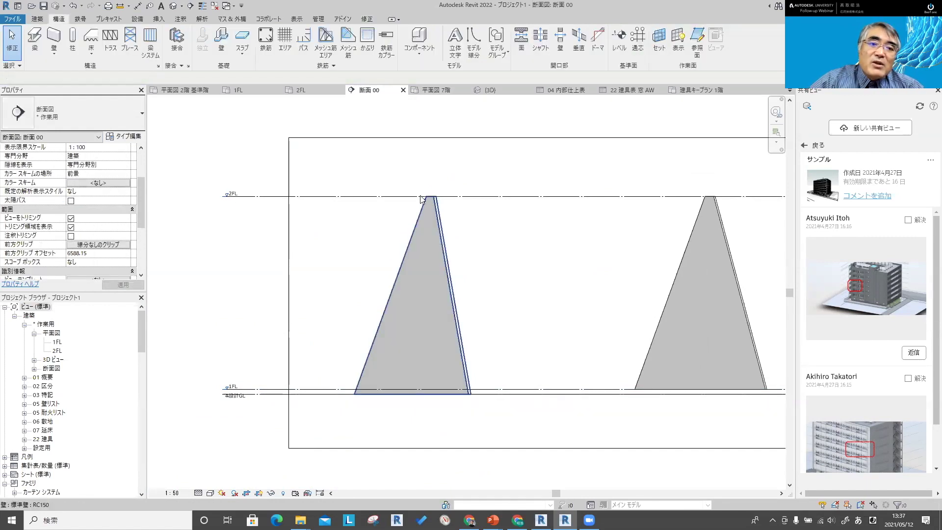
{"action": "scroll", "coordinate": [533, 248], "scroll_direction": "down", "scroll_amount": 2}
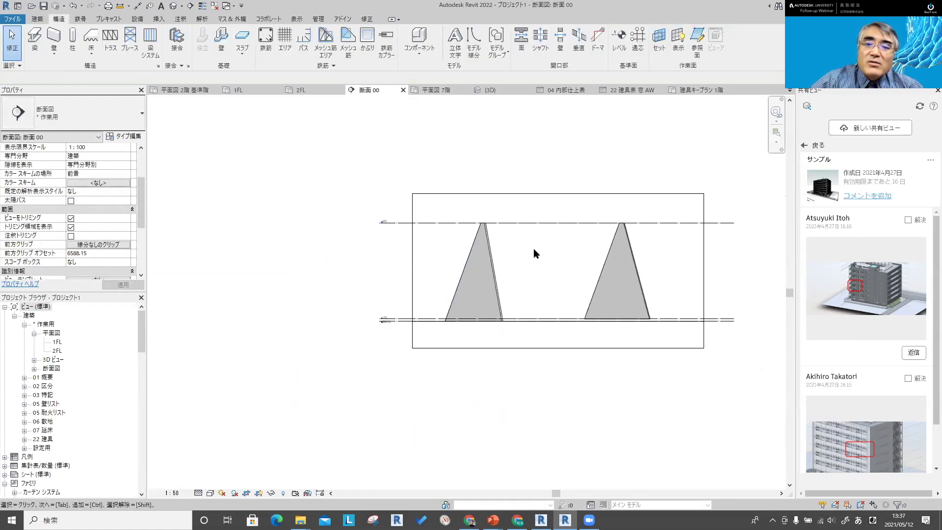
{"action": "scroll", "coordinate": [492, 275], "scroll_direction": "down", "scroll_amount": 2}
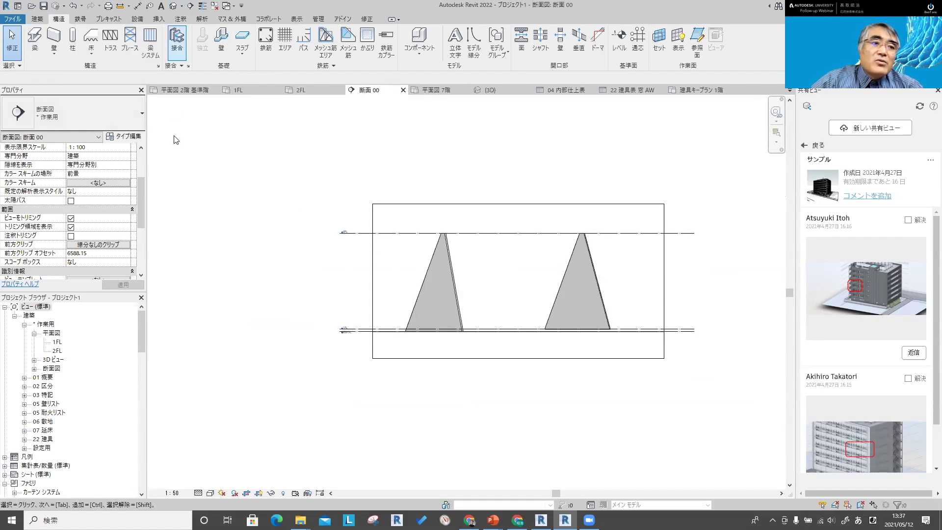
{"action": "left_click", "coordinate": [255, 89]}
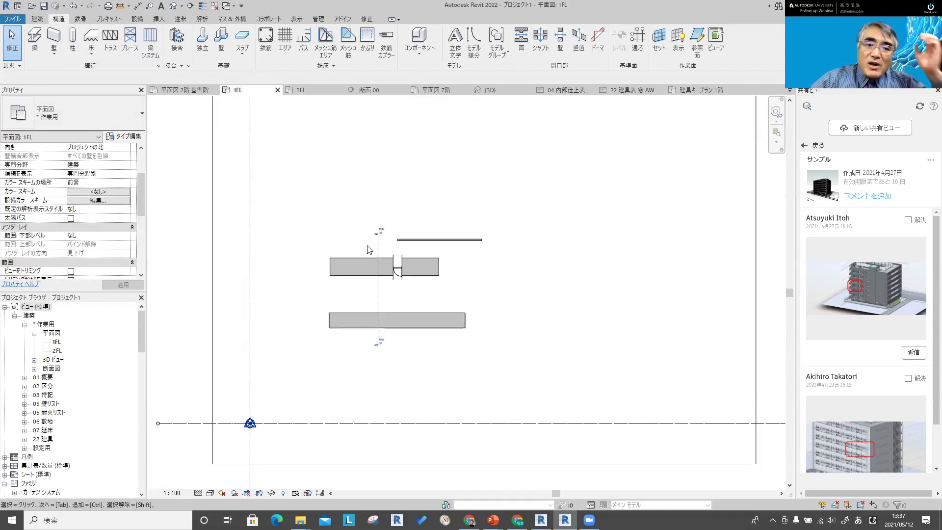
{"action": "scroll", "coordinate": [370, 246], "scroll_direction": "up", "scroll_amount": 3}
{"action": "scroll", "coordinate": [400, 284], "scroll_direction": "up", "scroll_amount": 5}
{"action": "left_click", "coordinate": [417, 294]}
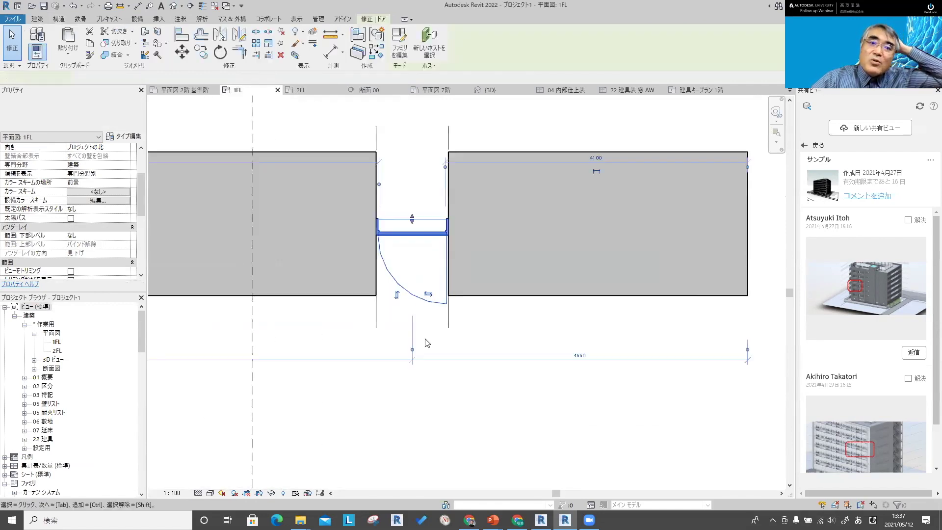
{"action": "key", "text": "Escape"}
{"action": "left_click", "coordinate": [424, 308]}
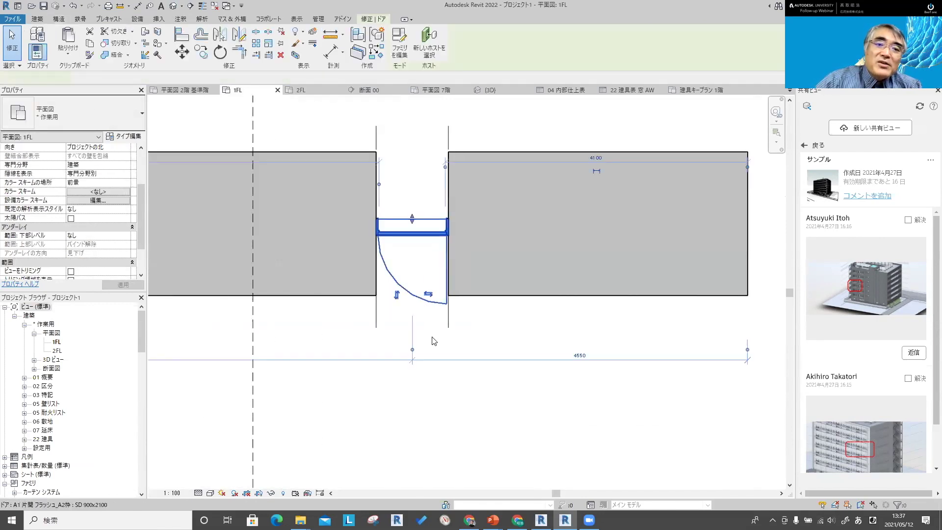
{"action": "left_click", "coordinate": [173, 6]}
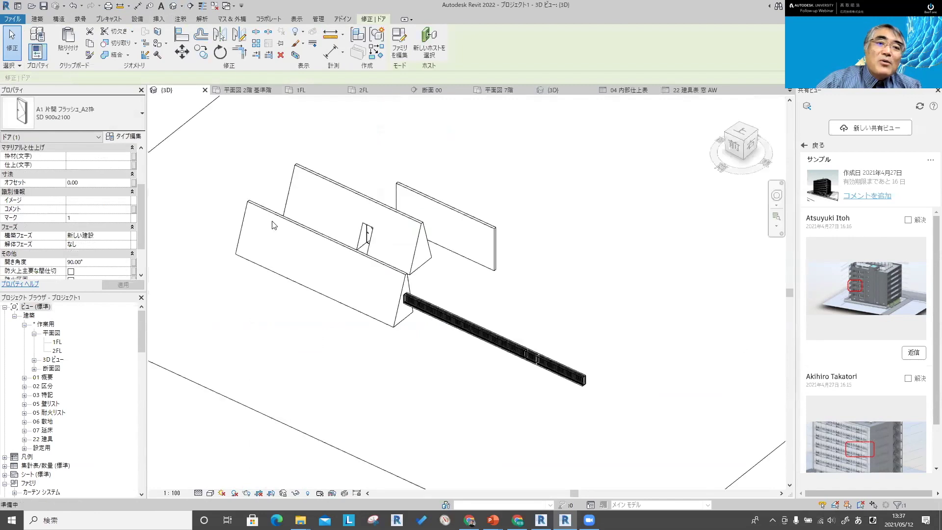
{"action": "left_click", "coordinate": [364, 237]}
{"action": "scroll", "coordinate": [365, 237], "scroll_direction": "up", "scroll_amount": 3}
{"action": "scroll", "coordinate": [371, 253], "scroll_direction": "up", "scroll_amount": 3}
{"action": "key", "text": "Escape"}
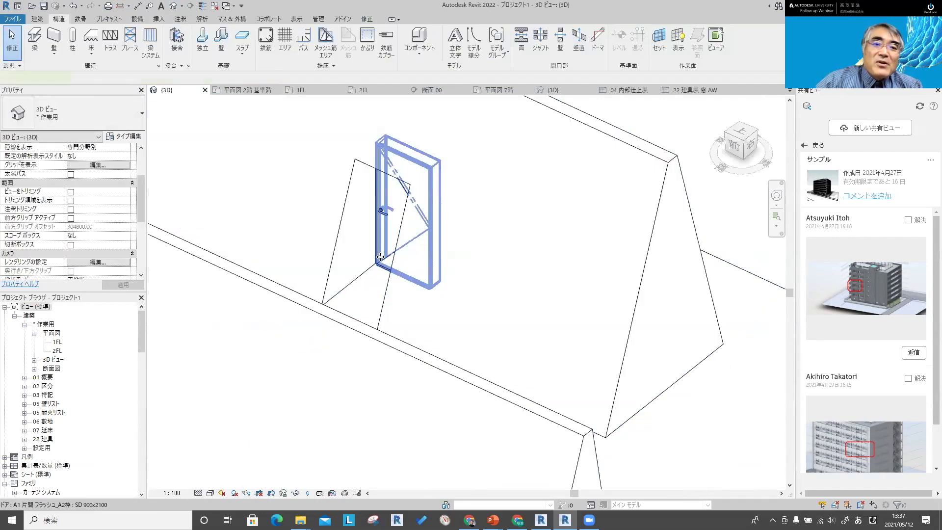
{"action": "left_click", "coordinate": [380, 256]}
{"action": "scroll", "coordinate": [380, 257], "scroll_direction": "down", "scroll_amount": 2}
{"action": "scroll", "coordinate": [381, 257], "scroll_direction": "down", "scroll_amount": 2}
{"action": "middle_click_drag", "start_coordinate": [381, 257], "coordinate": [371, 127], "text": "shift"}
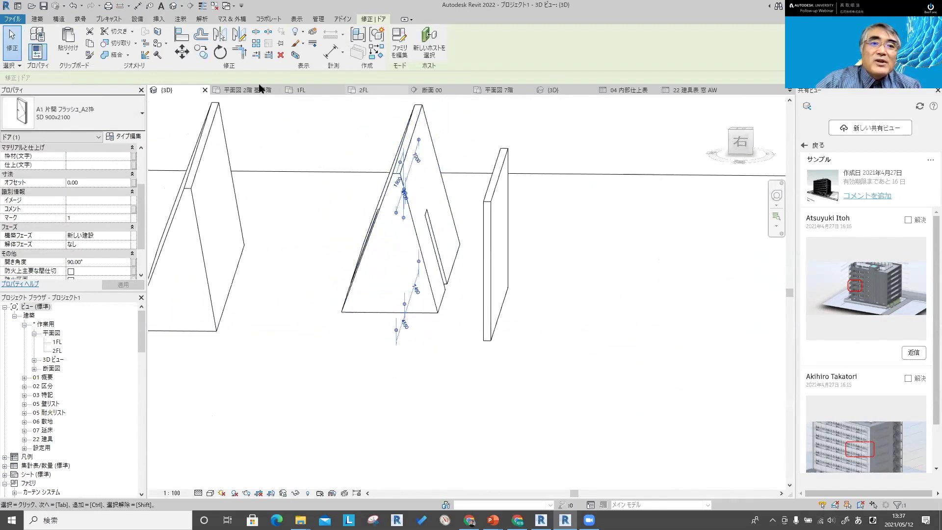
{"action": "left_click", "coordinate": [205, 90]}
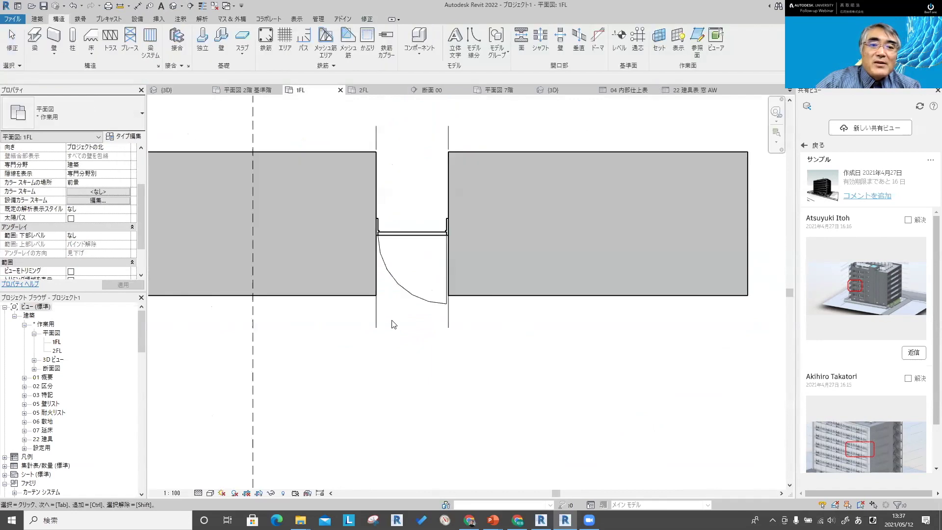
{"action": "scroll", "coordinate": [372, 355], "scroll_direction": "down", "scroll_amount": 2}
- Move the section line right through the door and open section 断面 00
{"action": "left_click", "coordinate": [339, 362]}
{"action": "left_click_drag", "start_coordinate": [339, 352], "coordinate": [416, 349]}
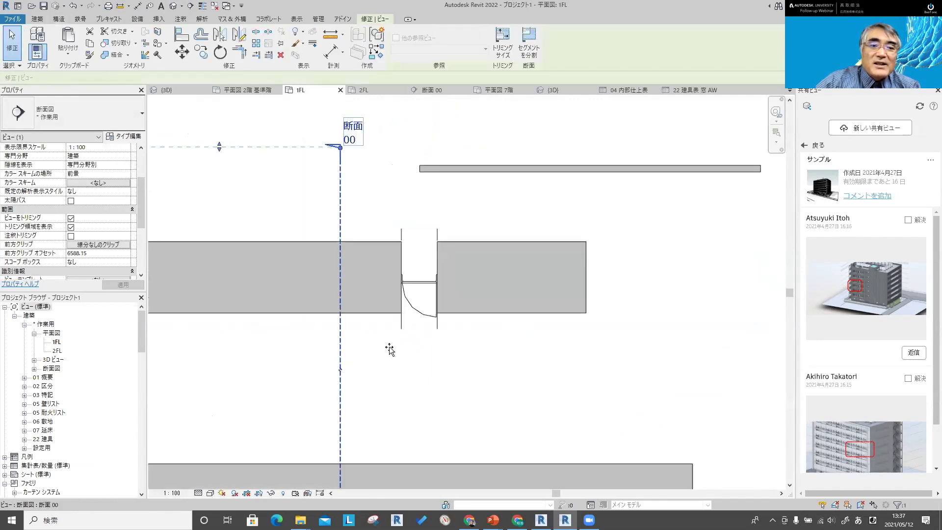
{"action": "right_click", "coordinate": [415, 351]}
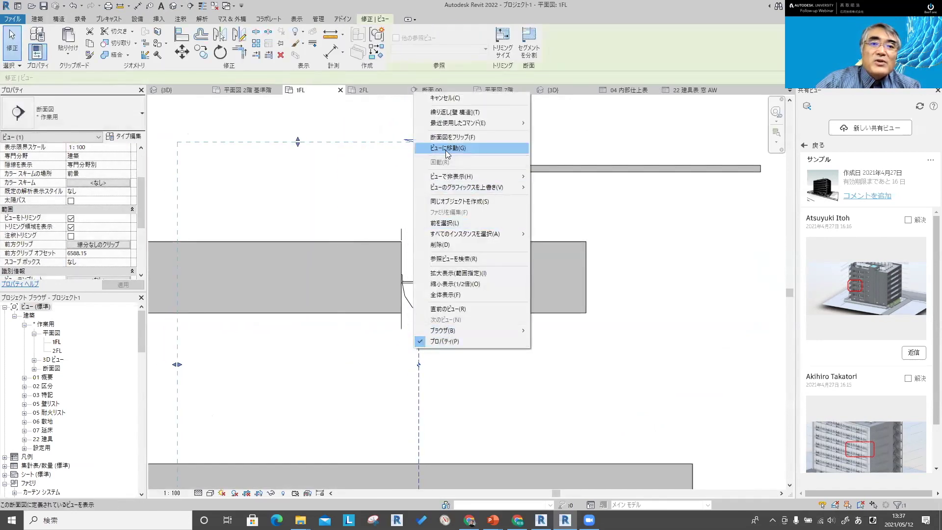
{"action": "left_click", "coordinate": [449, 153]}
{"action": "scroll", "coordinate": [529, 280], "scroll_direction": "up", "scroll_amount": 2}
{"action": "scroll", "coordinate": [586, 301], "scroll_direction": "up", "scroll_amount": 2}
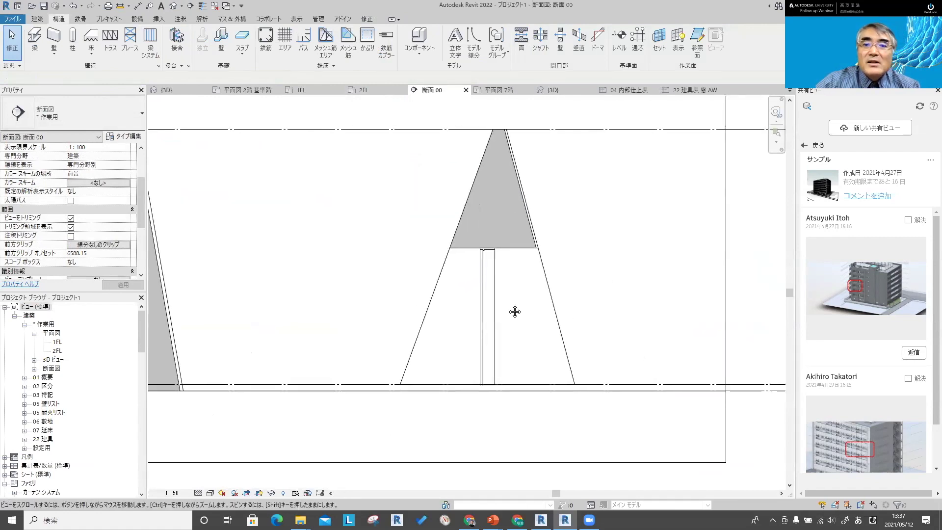
{"action": "scroll", "coordinate": [501, 231], "scroll_direction": "up", "scroll_amount": 1}
- Select the door in the section, start a Move, then cancel it
{"action": "left_click", "coordinate": [467, 300]}
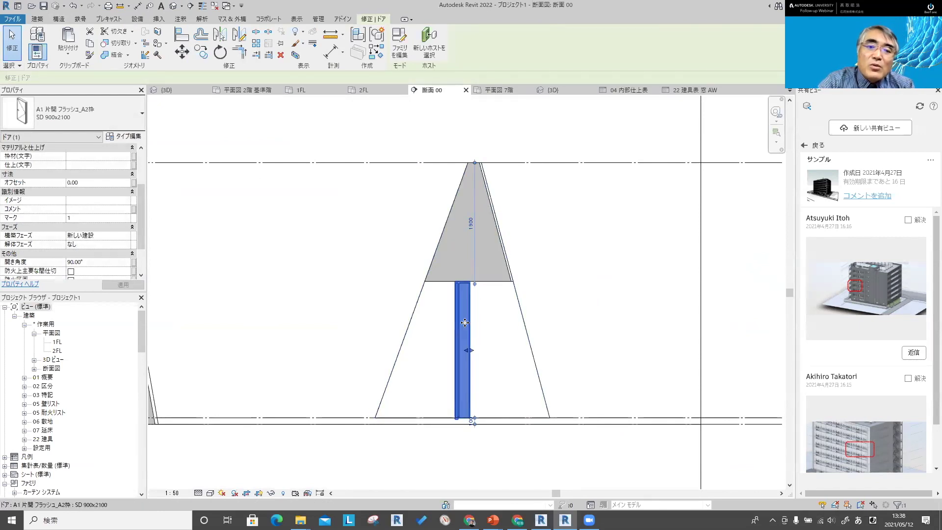
{"action": "left_click", "coordinate": [491, 324]}
{"action": "left_click", "coordinate": [461, 316]}
{"action": "left_click", "coordinate": [181, 52]}
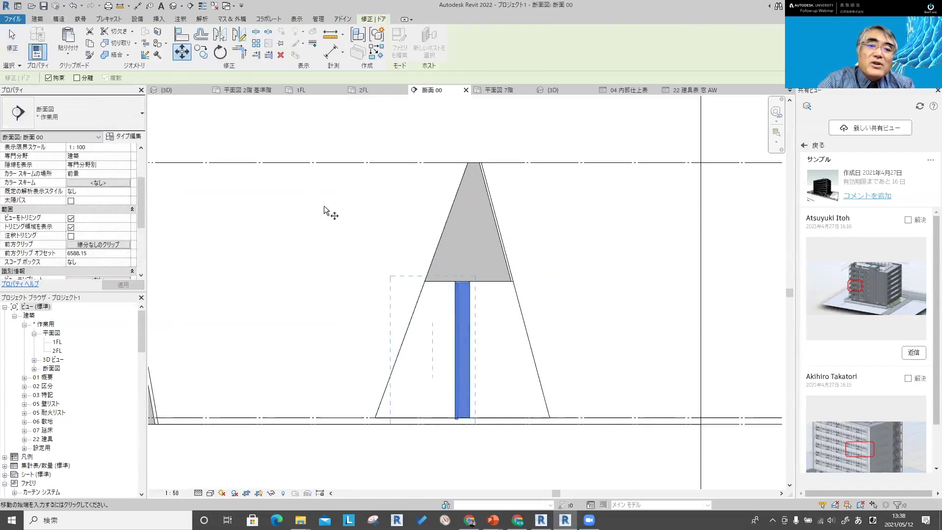
{"action": "left_click", "coordinate": [493, 353]}
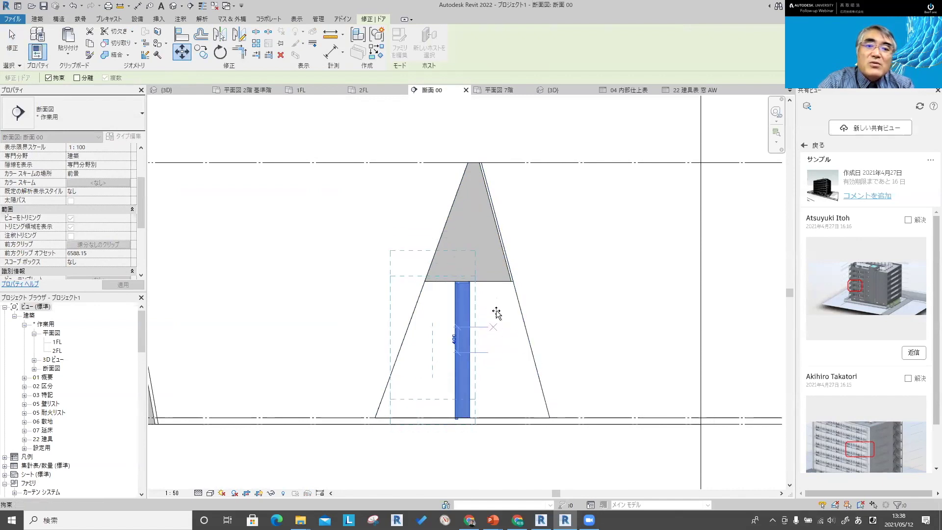
{"action": "key", "text": "Escape"}
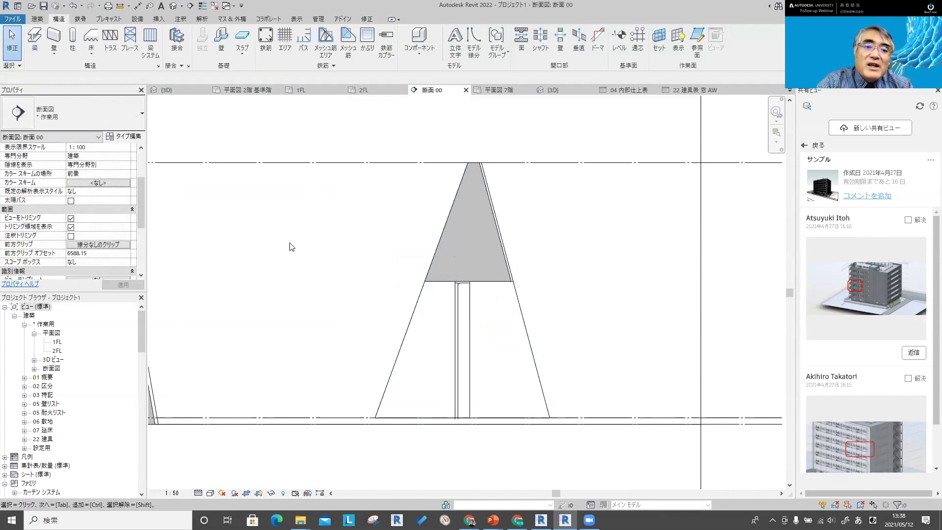
- Zoom out to show both tapered walls, then advance the PowerPoint slideshow one slide
{"action": "scroll", "coordinate": [289, 245], "scroll_direction": "down", "scroll_amount": 3}
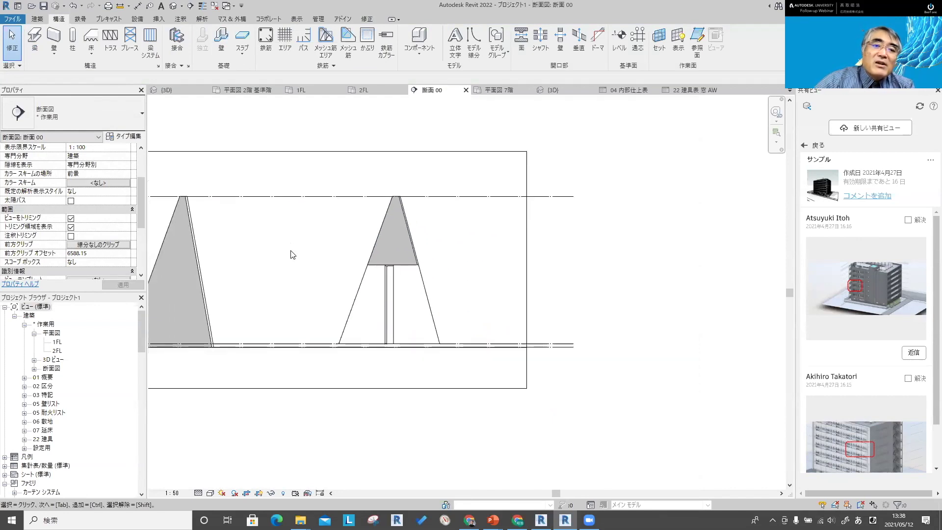
{"action": "scroll", "coordinate": [290, 254], "scroll_direction": "down", "scroll_amount": 2}
{"action": "middle_click_drag", "start_coordinate": [290, 254], "coordinate": [395, 280]}
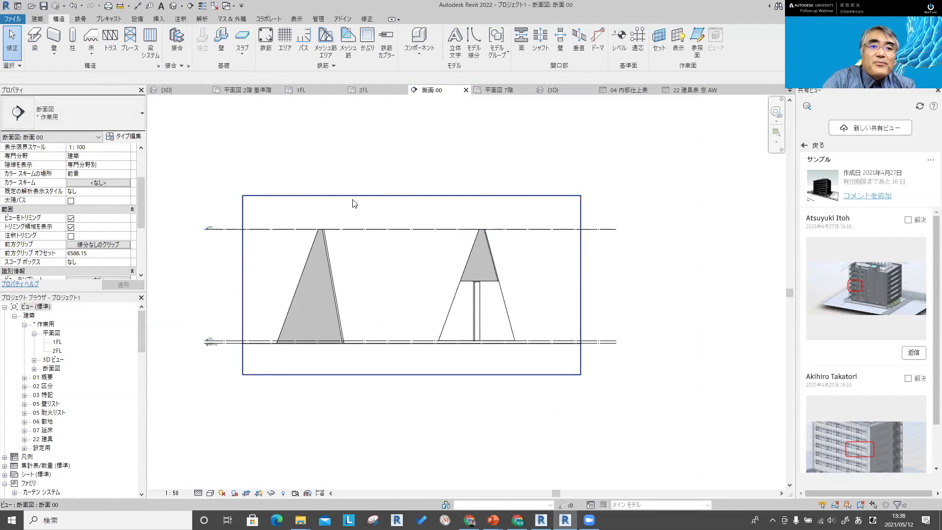
{"action": "key", "text": "alt+Tab"}
{"action": "key", "text": "Right"}
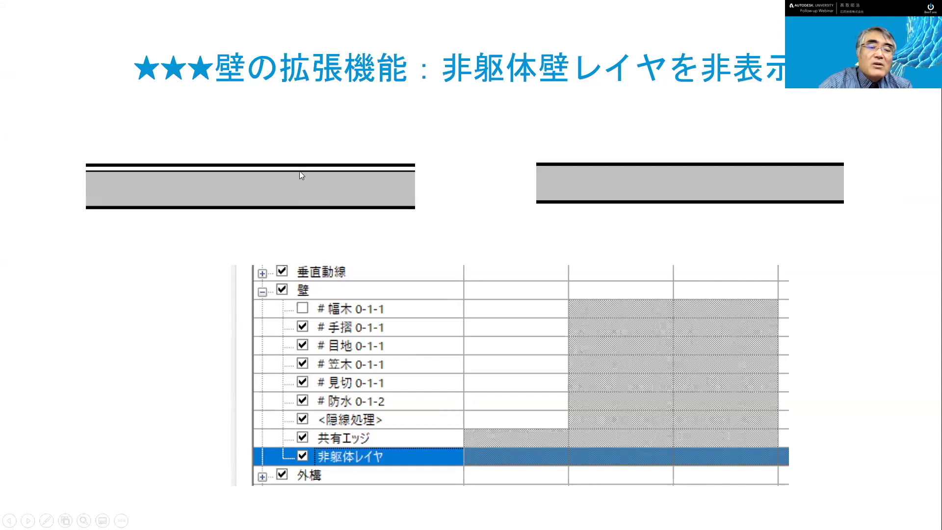
- Review RC150's layers, a 50 finish and 150 RC structure, then close the dialogs
{"action": "key", "text": "alt+Tab"}
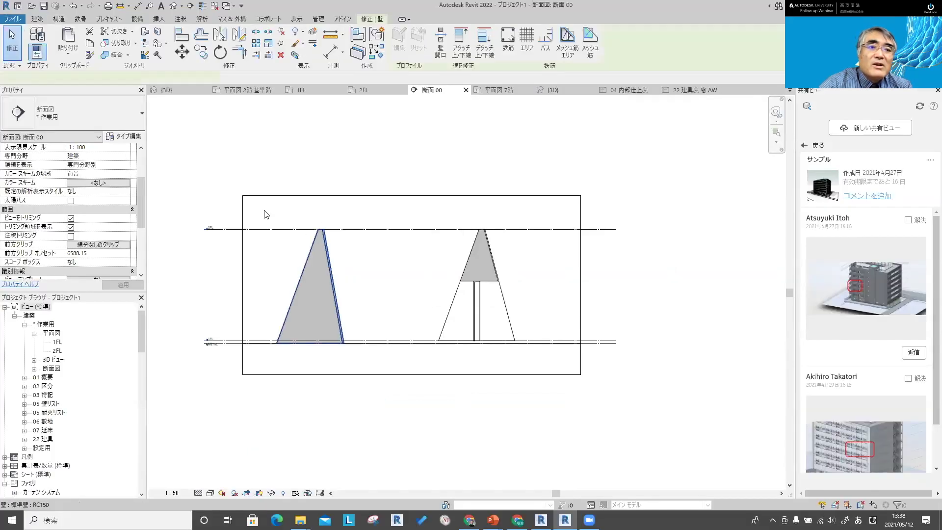
{"action": "left_click", "coordinate": [127, 138]}
{"action": "left_click", "coordinate": [459, 210]}
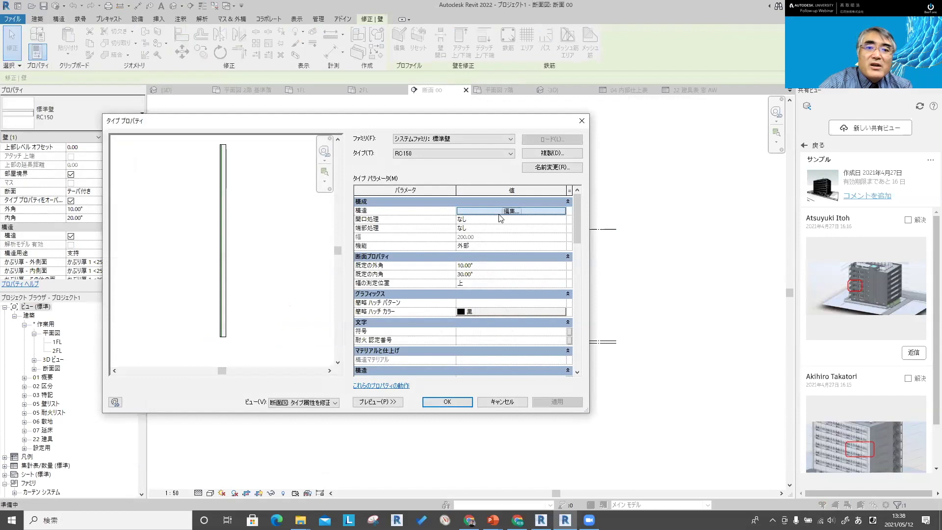
{"action": "left_click", "coordinate": [435, 218]}
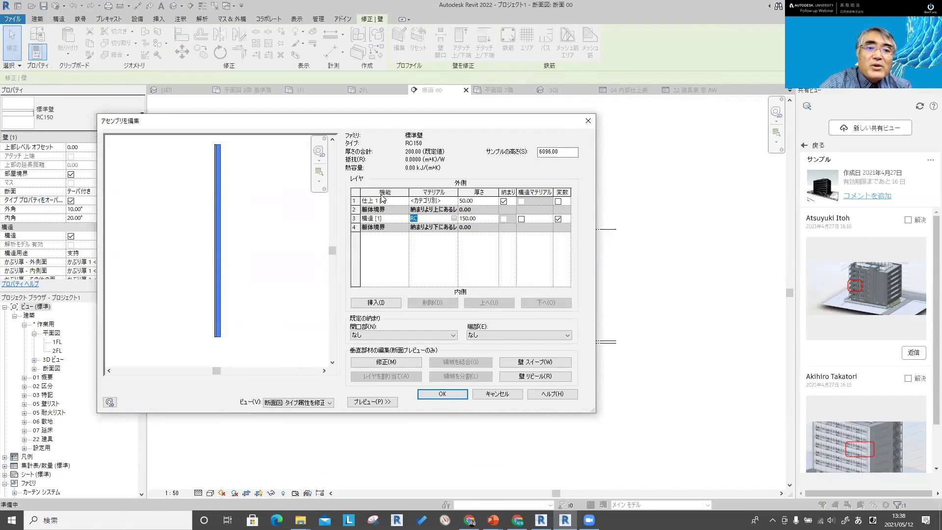
{"action": "key", "text": "Return"}
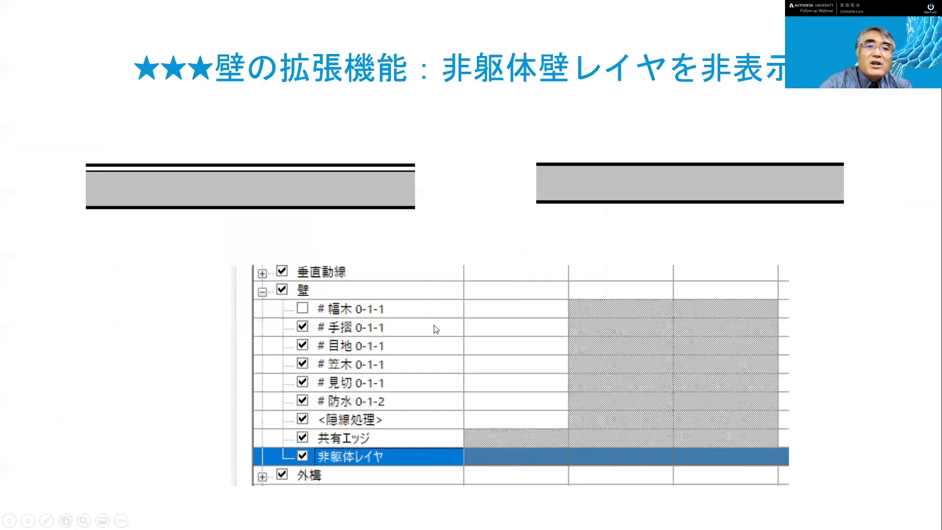
{"action": "key", "text": "alt+Tab"}
{"action": "key", "text": "Return"}
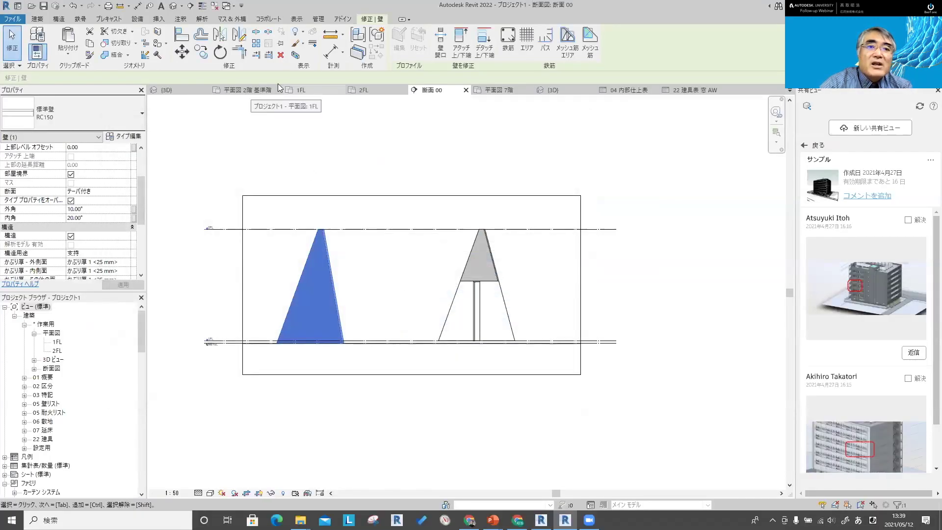
- Open the 1FL floor plan and pan to the space above the existing walls
{"action": "left_click", "coordinate": [239, 91]}
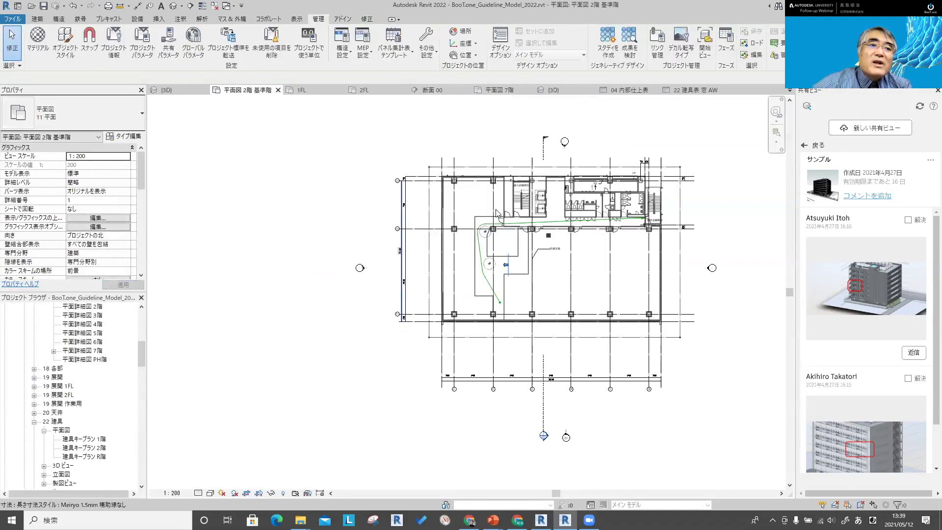
{"action": "left_click", "coordinate": [328, 93]}
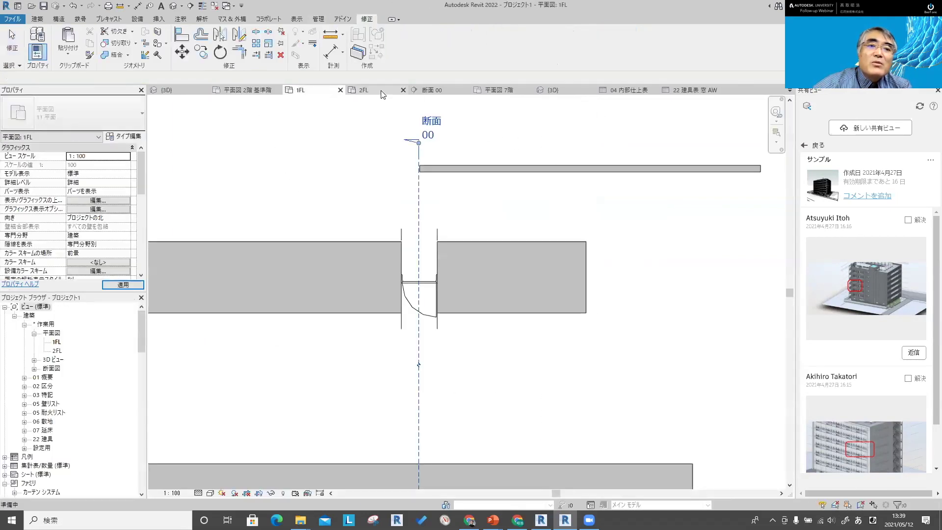
{"action": "scroll", "coordinate": [644, 399], "scroll_direction": "down", "scroll_amount": 2}
{"action": "mouse_move", "coordinate": [437, 340]}
{"action": "middle_mouse_down"}
{"action": "mouse_move", "coordinate": [416, 342]}
{"action": "mouse_move", "coordinate": [453, 341]}
{"action": "middle_mouse_up"}
{"action": "scroll", "coordinate": [455, 342], "scroll_direction": "down", "scroll_amount": 1}
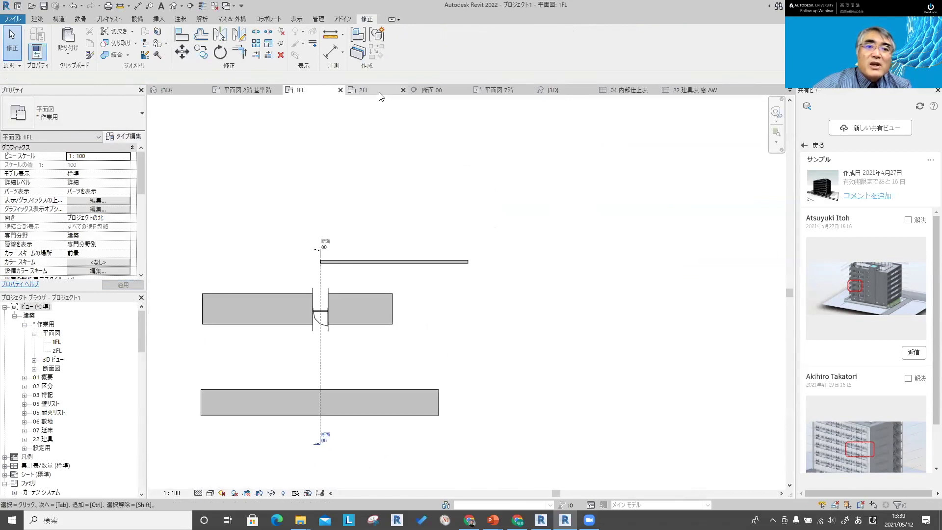
- Draw a roughly 6600 mm 標準壁 RC150 wall above the existing walls, then inspect it
{"action": "left_click", "coordinate": [37, 19]}
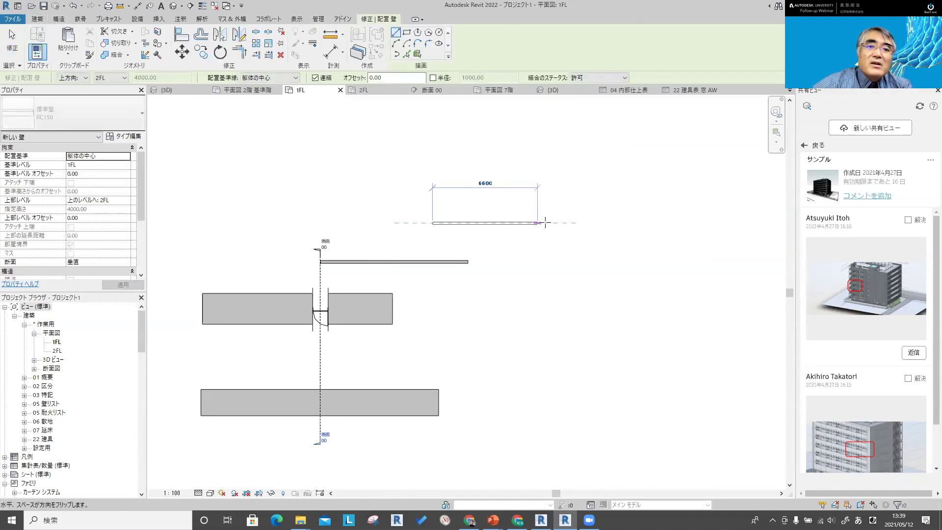
{"action": "left_click", "coordinate": [432, 223]}
{"action": "left_click", "coordinate": [545, 223]}
{"action": "scroll", "coordinate": [431, 227], "scroll_direction": "up", "scroll_amount": 3}
{"action": "key", "text": "Escape"}
{"action": "scroll", "coordinate": [428, 231], "scroll_direction": "up", "scroll_amount": 3}
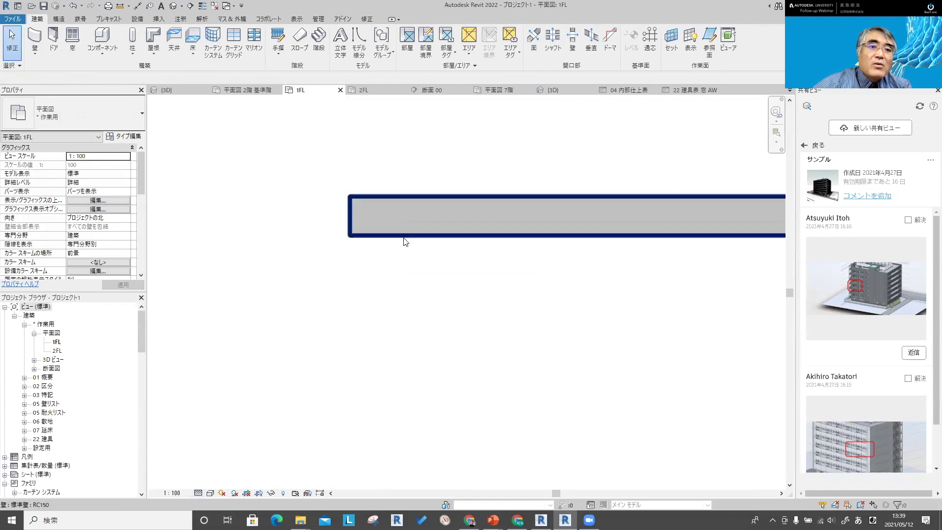
{"action": "left_click", "coordinate": [401, 234]}
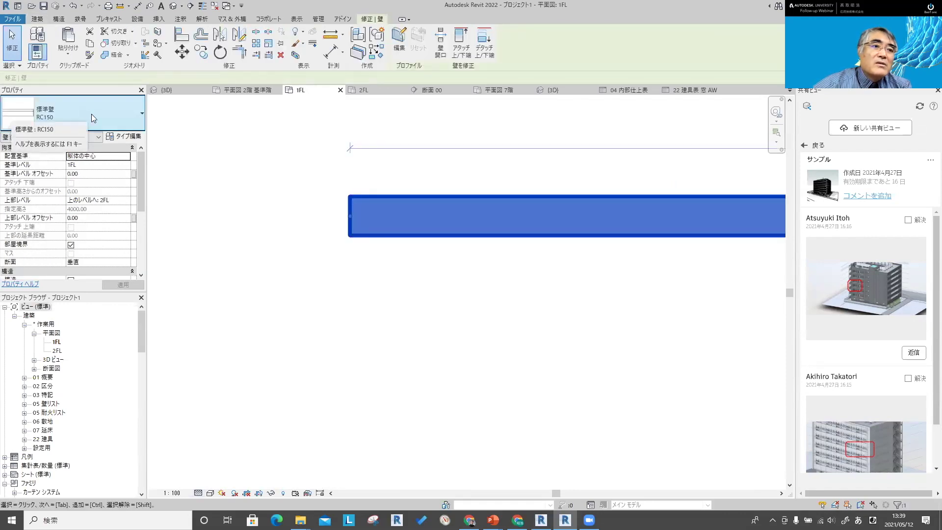
{"action": "key", "text": "Escape"}
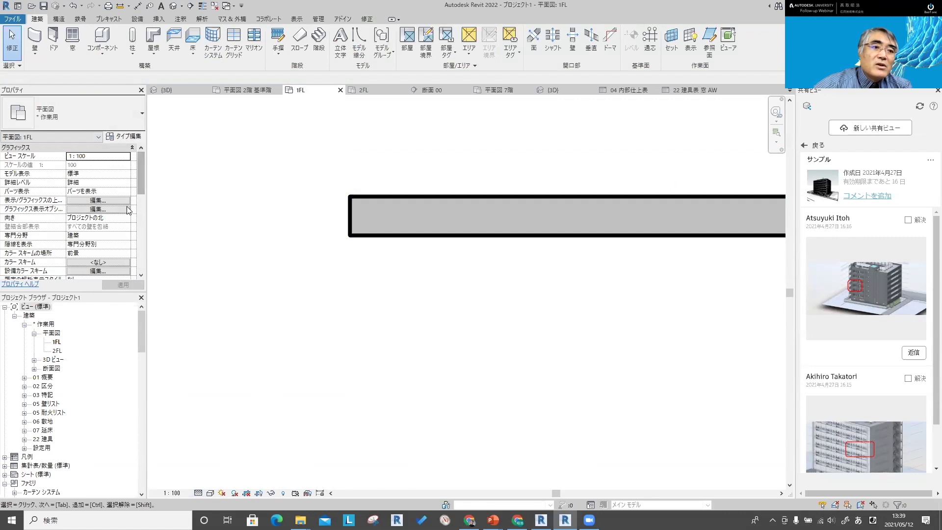
- In 1FL's Visibility/Graphics Overrides, expand Walls, toggle the 非躯体レイヤ subcategory, and preview it
{"action": "left_click", "coordinate": [99, 200]}
{"action": "scroll", "coordinate": [363, 304], "scroll_direction": "down", "scroll_amount": 3}
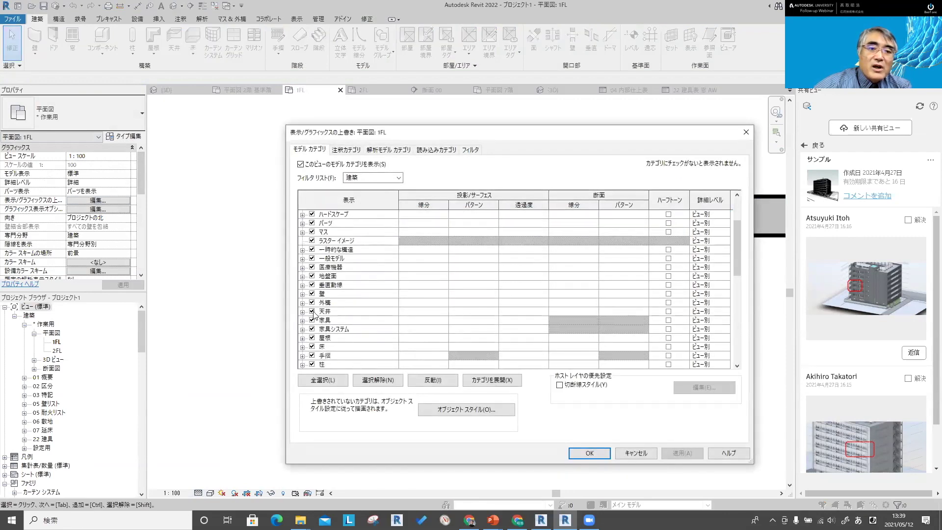
{"action": "left_click", "coordinate": [302, 294]}
{"action": "scroll", "coordinate": [338, 349], "scroll_direction": "down", "scroll_amount": 2}
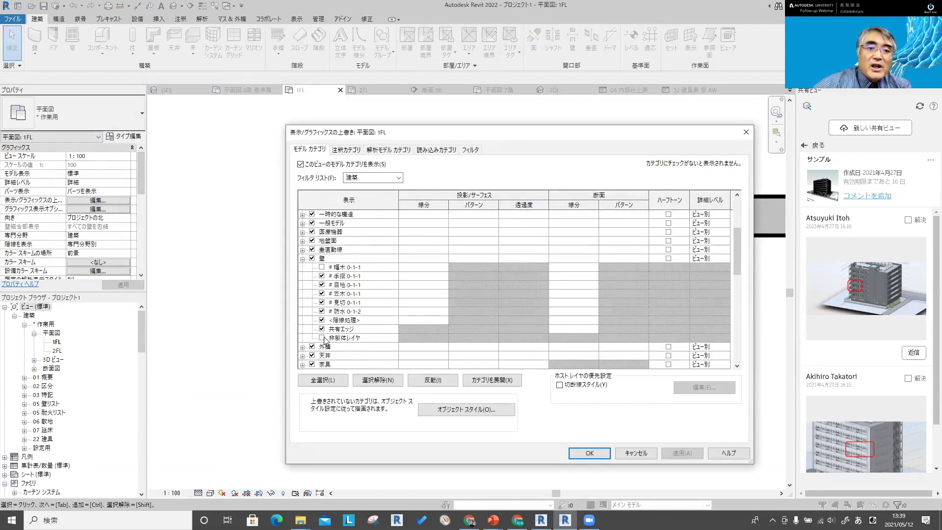
{"action": "left_click", "coordinate": [322, 338]}
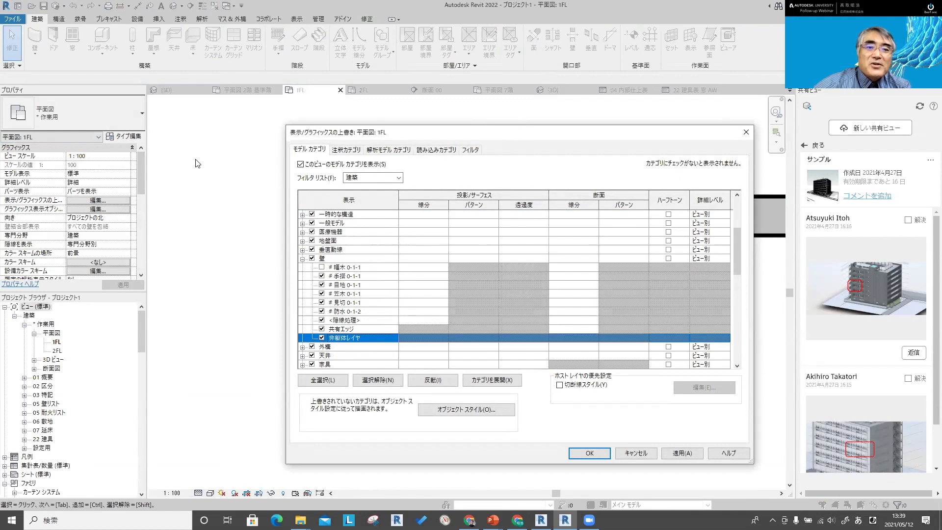
{"action": "left_click_drag", "start_coordinate": [412, 132], "coordinate": [42, 83]}
{"action": "left_click", "coordinate": [312, 404]}
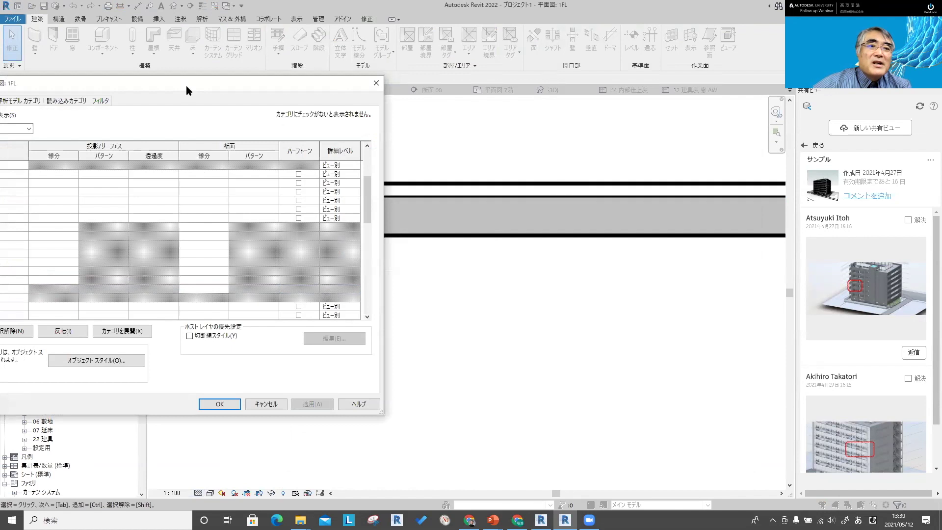
- Turn off the 非躯体レイヤ wall subcategory, apply it to the plan, and confirm
{"action": "left_click_drag", "start_coordinate": [187, 89], "coordinate": [441, 122]}
{"action": "left_click", "coordinate": [206, 330]}
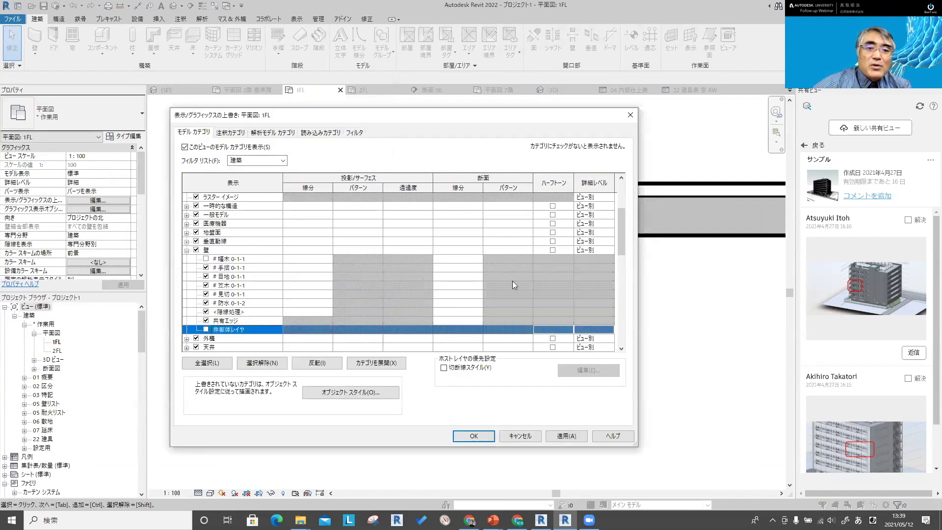
{"action": "left_click_drag", "start_coordinate": [500, 128], "coordinate": [318, 87]}
{"action": "left_click", "coordinate": [386, 395]}
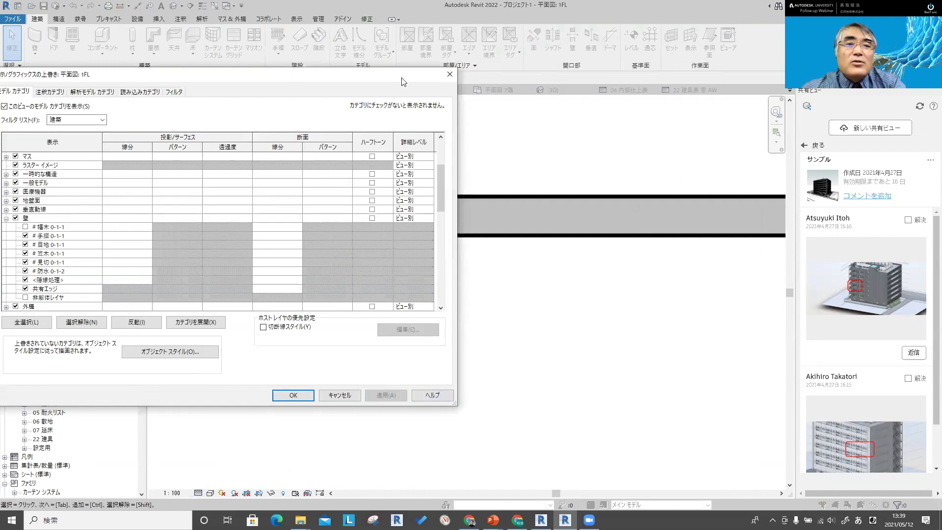
{"action": "left_click_drag", "start_coordinate": [294, 88], "coordinate": [398, 82]}
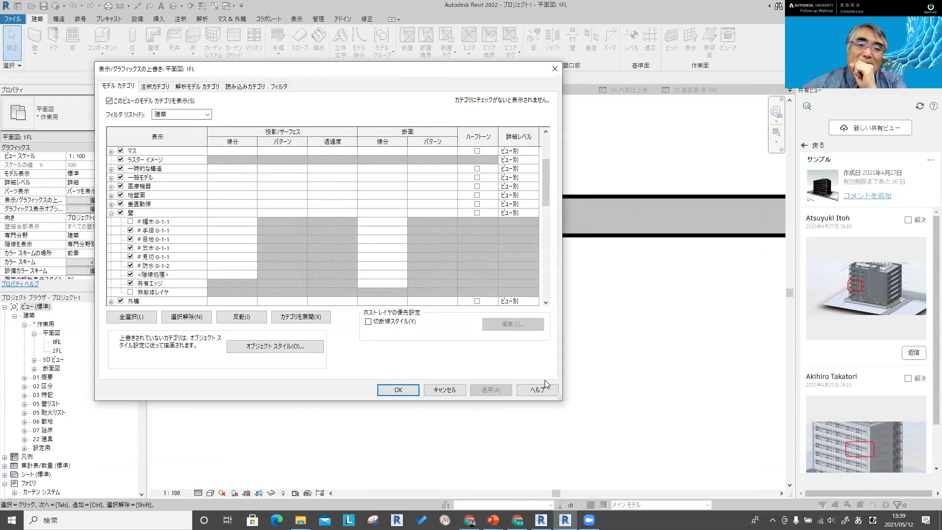
{"action": "left_click", "coordinate": [395, 390]}
- Open the default {3D} view and review its wall subcategories in Visibility/Graphics
{"action": "scroll", "coordinate": [388, 385], "scroll_direction": "down", "scroll_amount": 5}
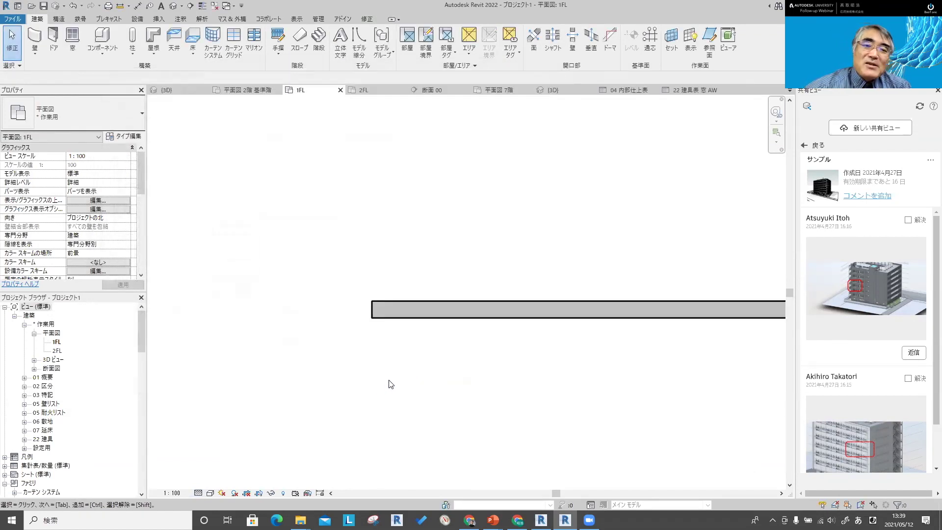
{"action": "scroll", "coordinate": [389, 383], "scroll_direction": "down", "scroll_amount": 3}
{"action": "middle_click_drag", "start_coordinate": [389, 383], "coordinate": [362, 307]}
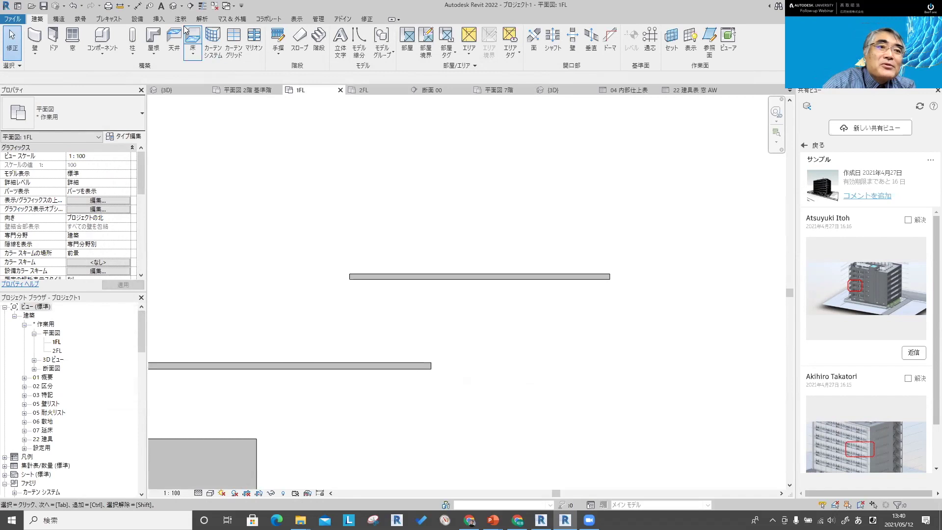
{"action": "double_click", "coordinate": [55, 360]}
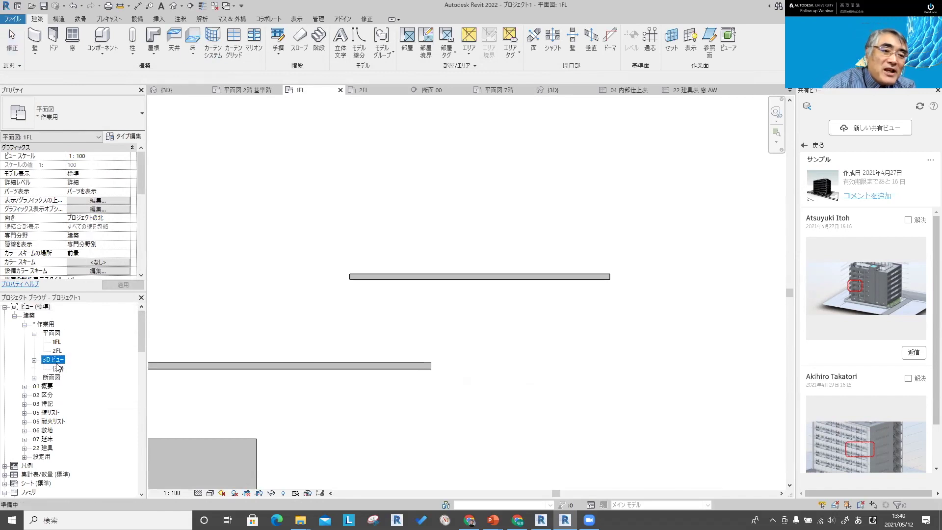
{"action": "double_click", "coordinate": [57, 368]}
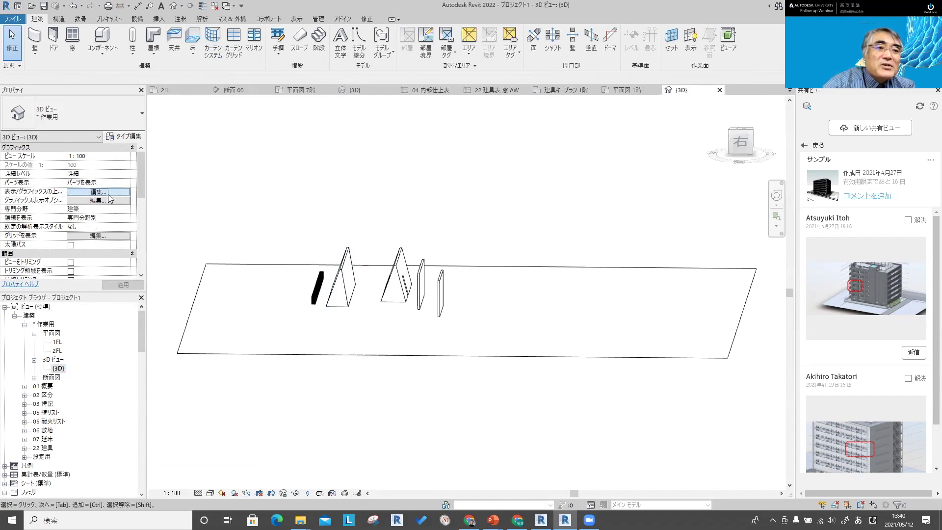
{"action": "left_click", "coordinate": [109, 195]}
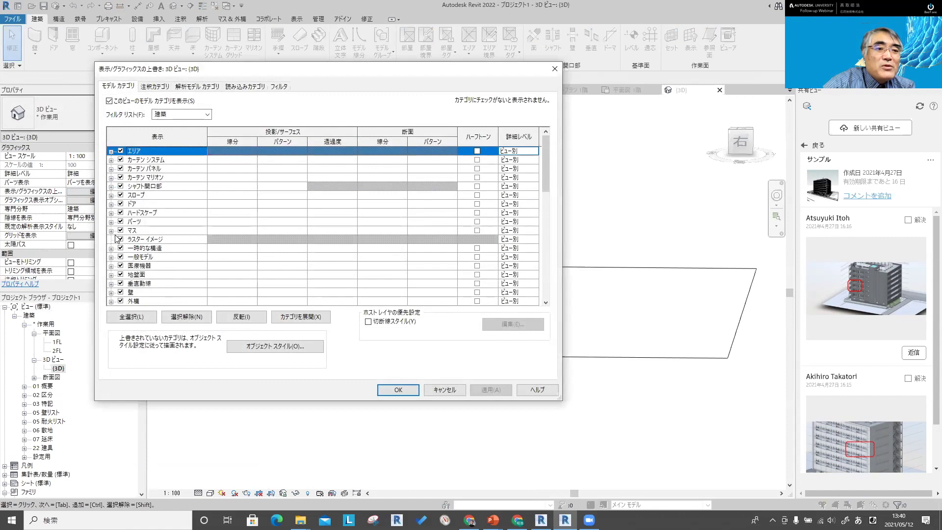
{"action": "left_click", "coordinate": [111, 292]}
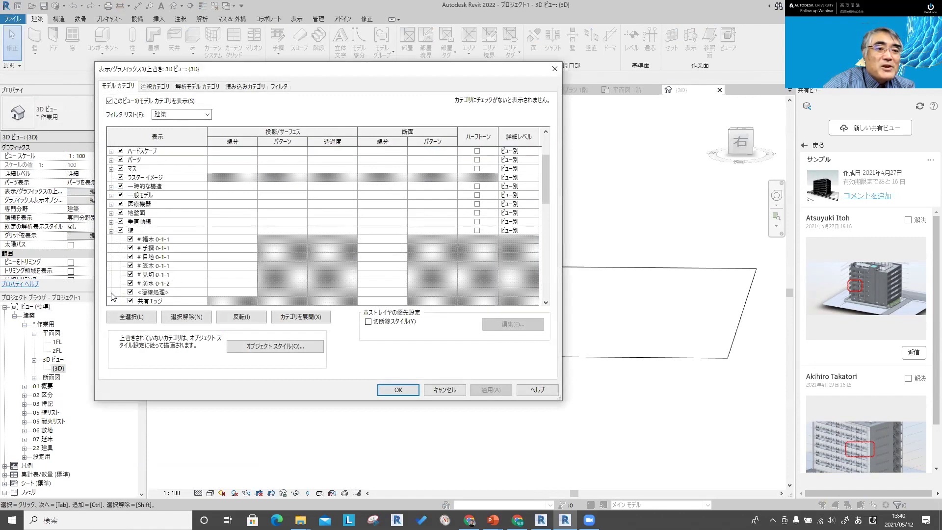
{"action": "scroll", "coordinate": [160, 287], "scroll_direction": "down", "scroll_amount": 1}
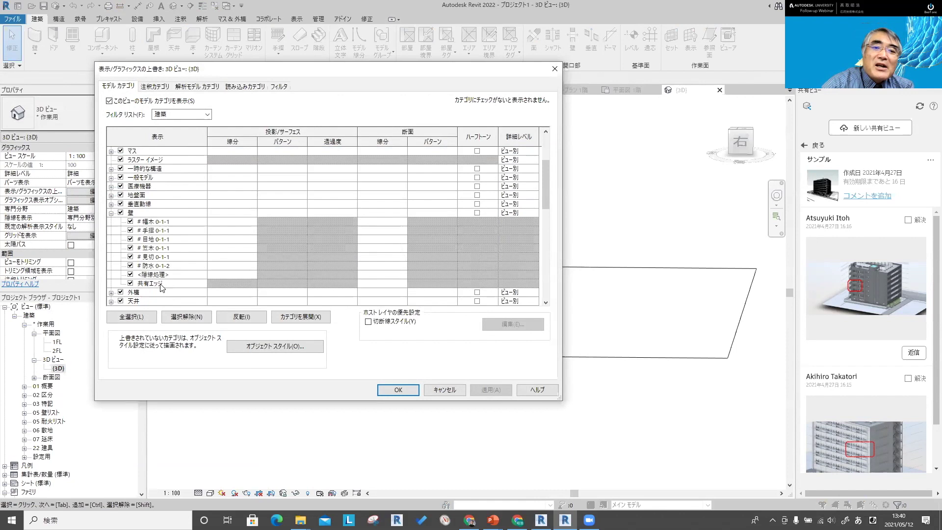
{"action": "key", "text": "Return"}
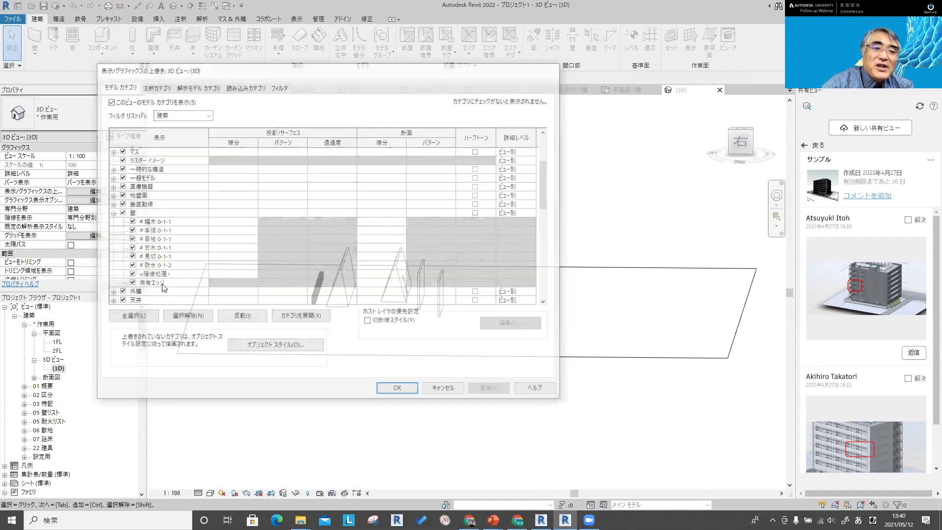
- Switch to section 断面 00 and review its wall subcategories in Visibility/Graphics
{"action": "left_click", "coordinate": [231, 90]}
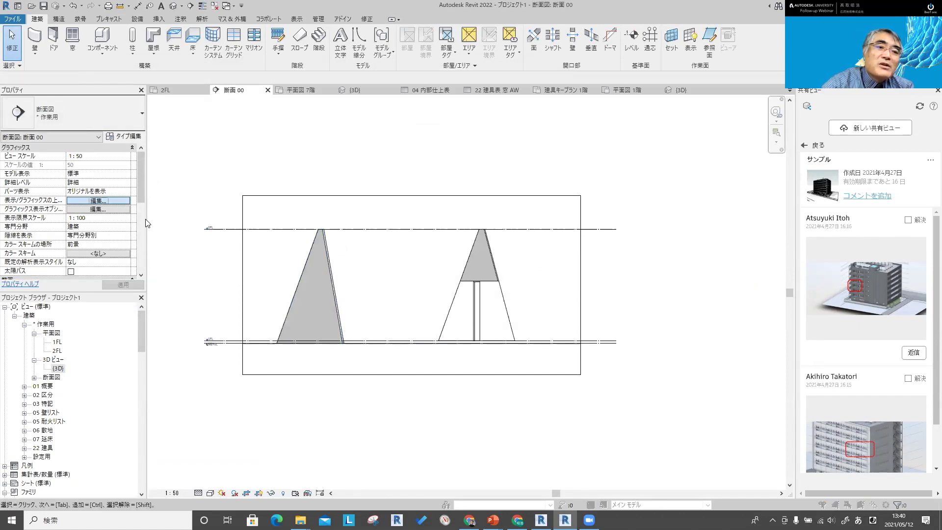
{"action": "scroll", "coordinate": [133, 270], "scroll_direction": "down", "scroll_amount": 2}
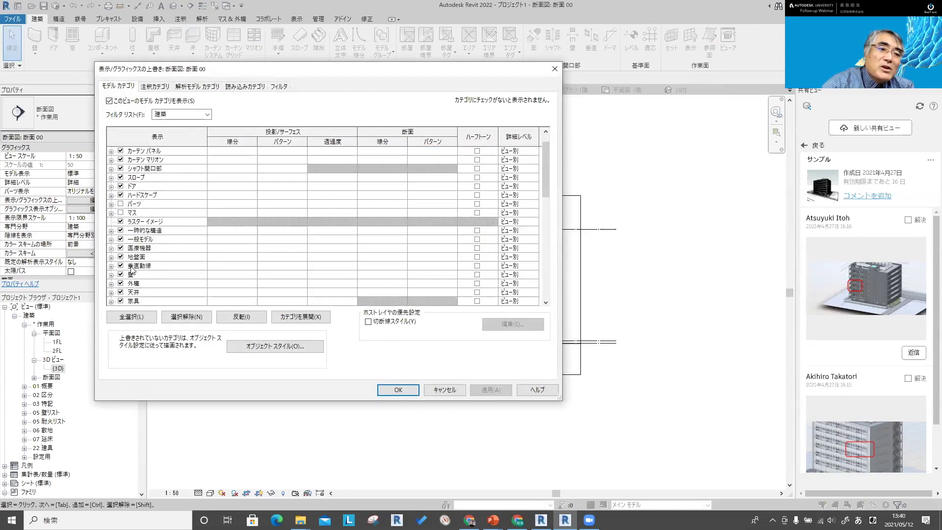
{"action": "left_click", "coordinate": [111, 274]}
{"action": "scroll", "coordinate": [147, 290], "scroll_direction": "down", "scroll_amount": 1}
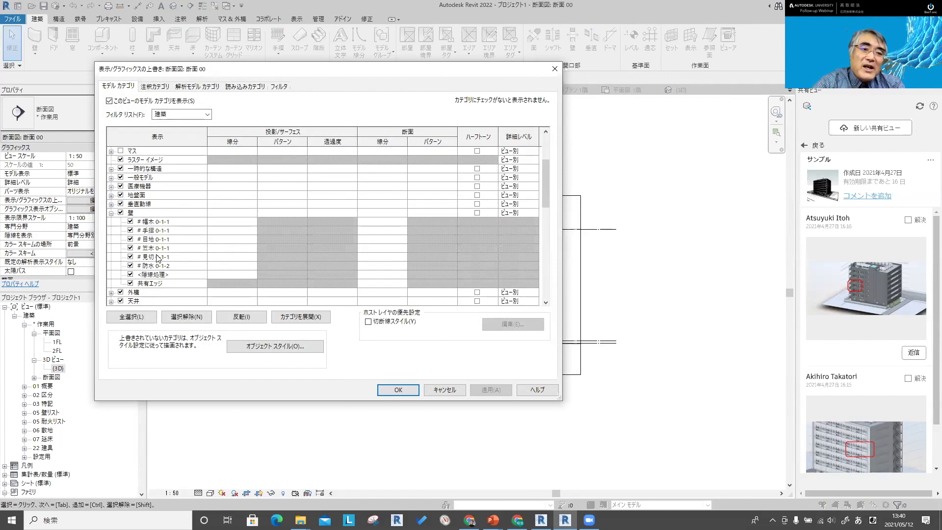
{"action": "key", "text": "Return"}
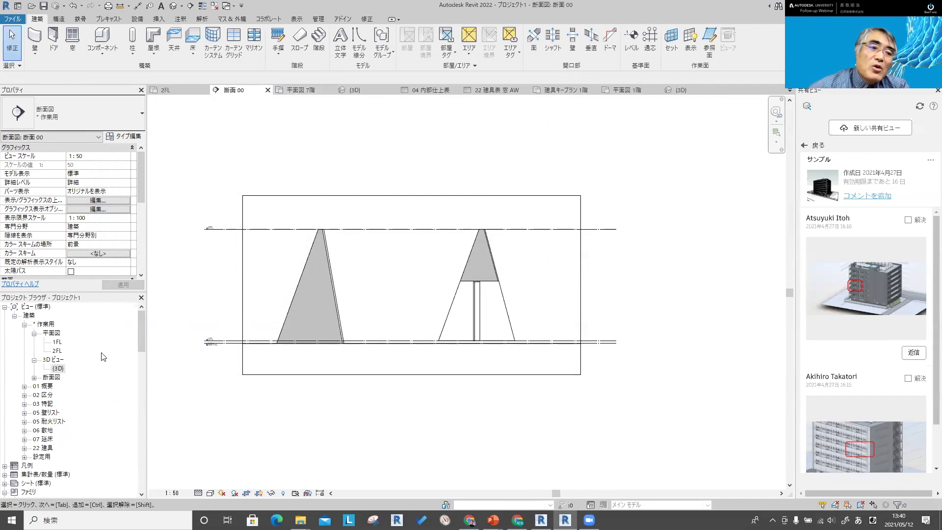
- Reopen the 1FL plan showing the section 00 marker, then switch to the PowerPoint slides
{"action": "double_click", "coordinate": [56, 342]}
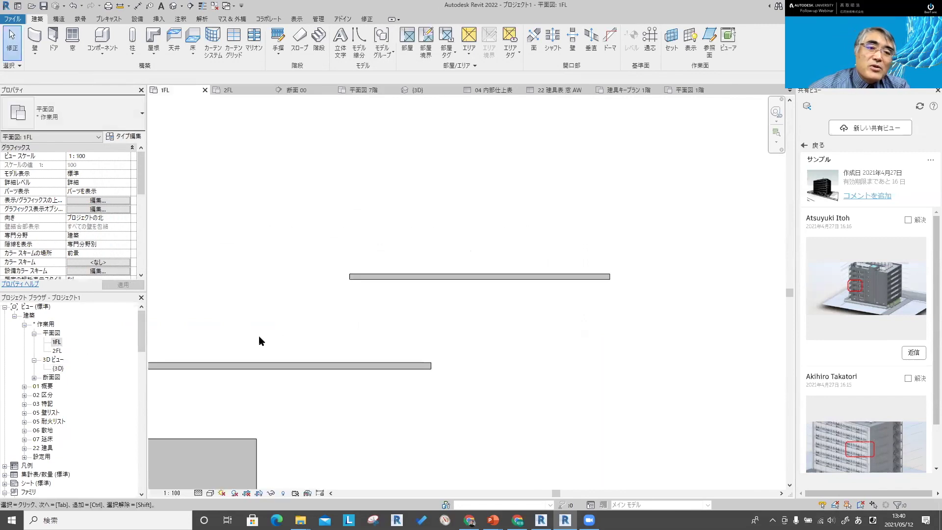
{"action": "scroll", "coordinate": [318, 328], "scroll_direction": "down", "scroll_amount": 1}
{"action": "mouse_move", "coordinate": [320, 328]}
{"action": "middle_mouse_down"}
{"action": "mouse_move", "coordinate": [438, 328]}
{"action": "mouse_move", "coordinate": [442, 302]}
{"action": "middle_mouse_up"}
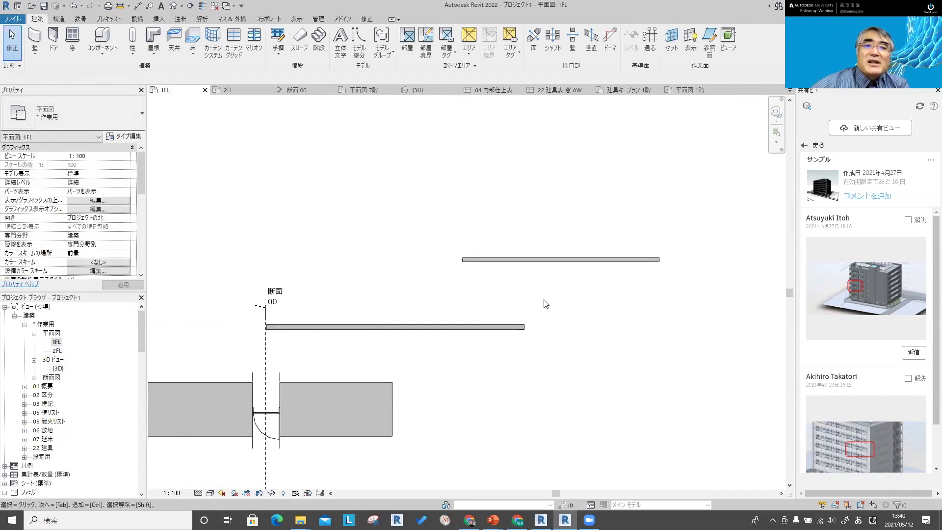
{"action": "key", "text": "alt+Tab"}
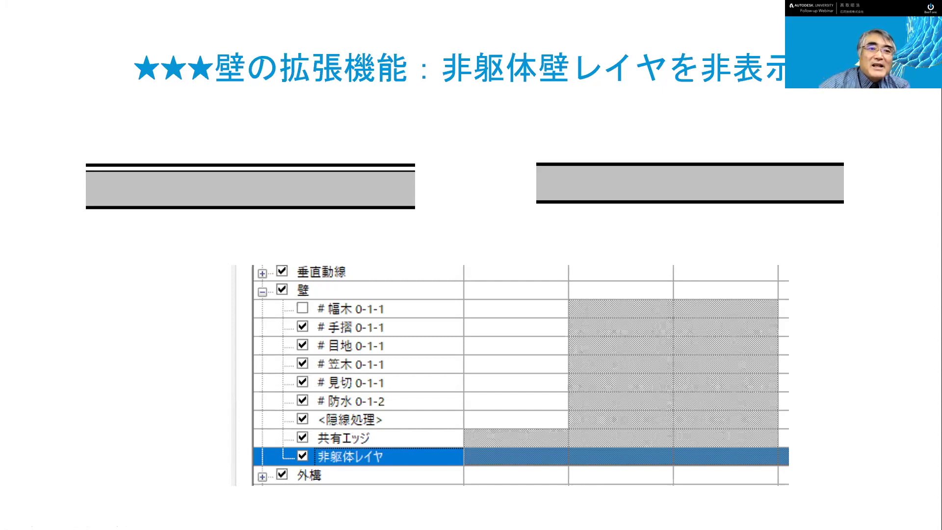
- Advance to the 動線設計ツールキット slide and return to Revit's 1FL plan
{"action": "key", "text": "Right"}
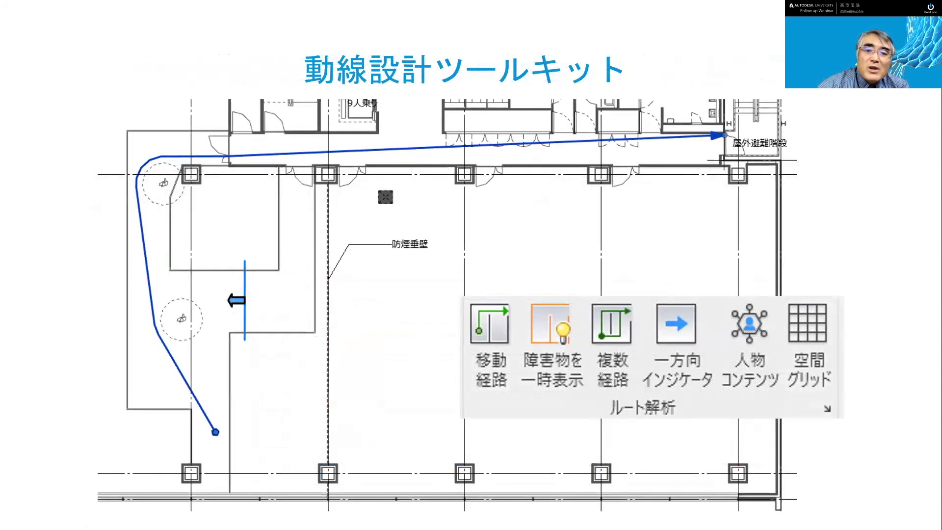
{"action": "key", "text": "alt+Tab"}
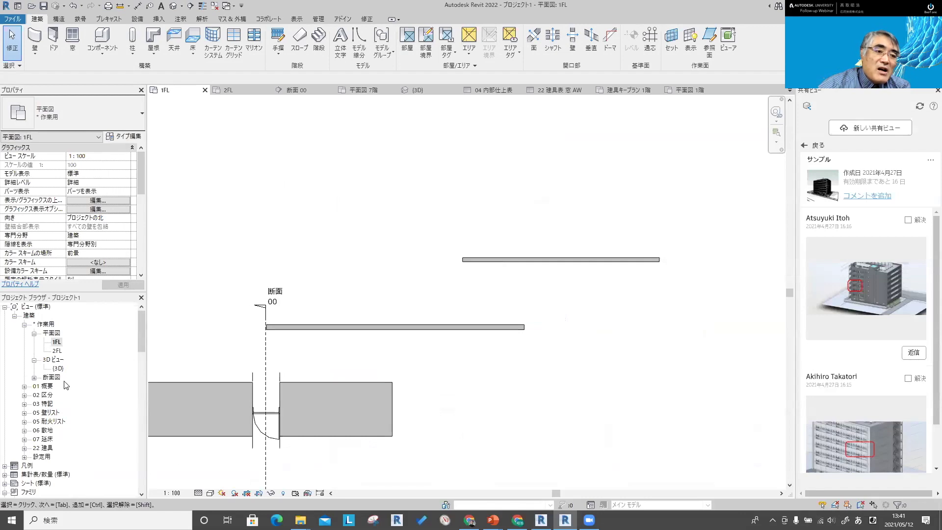
- Close inactive views and show the 2階 基準階 plan with the Analyze tools available
{"action": "left_click", "coordinate": [191, 7]}
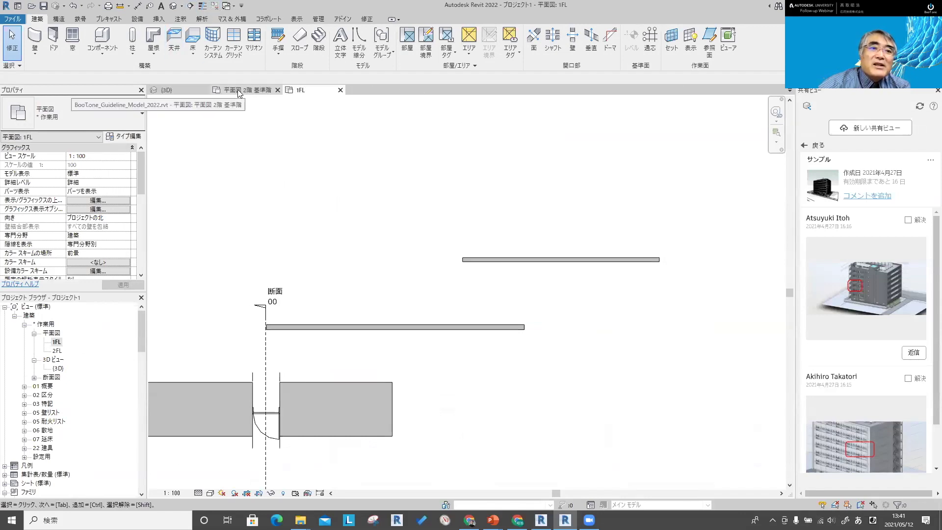
{"action": "left_click", "coordinate": [239, 94]}
{"action": "scroll", "coordinate": [467, 276], "scroll_direction": "up", "scroll_amount": 2}
{"action": "scroll", "coordinate": [467, 275], "scroll_direction": "up", "scroll_amount": 2}
{"action": "scroll", "coordinate": [467, 275], "scroll_direction": "up", "scroll_amount": 1}
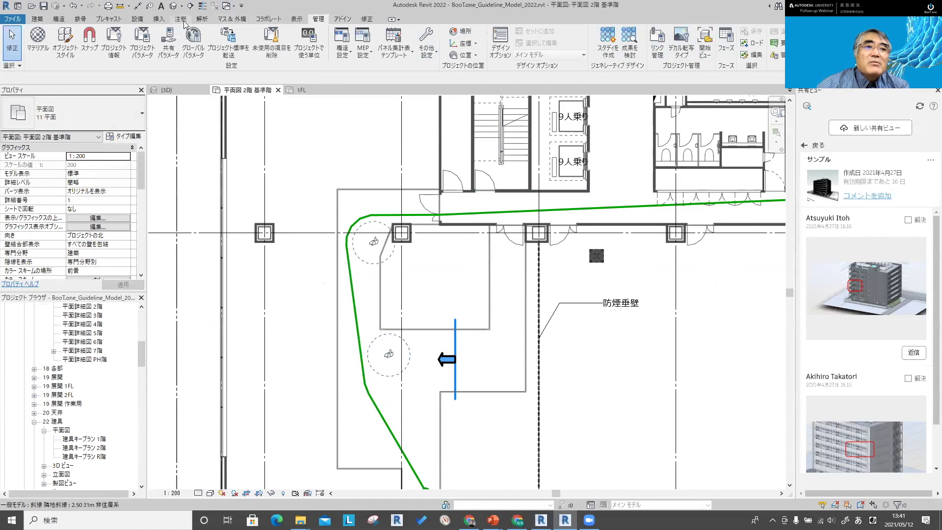
{"action": "left_click", "coordinate": [201, 19]}
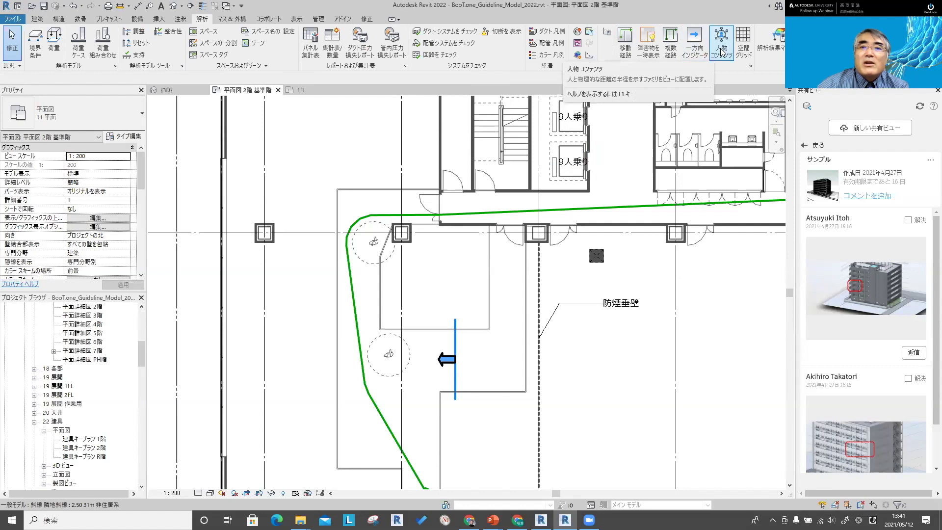
{"action": "scroll", "coordinate": [501, 233], "scroll_direction": "down", "scroll_amount": 2}
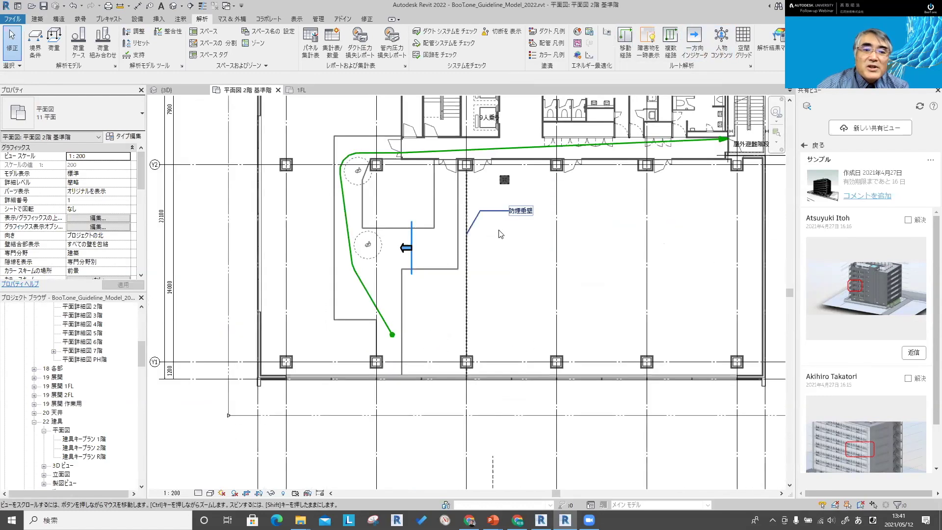
- Move the one-way sign right of the 防煙垂壁 line and update the route path
{"action": "left_click", "coordinate": [403, 253]}
{"action": "scroll", "coordinate": [397, 251], "scroll_direction": "up", "scroll_amount": 3}
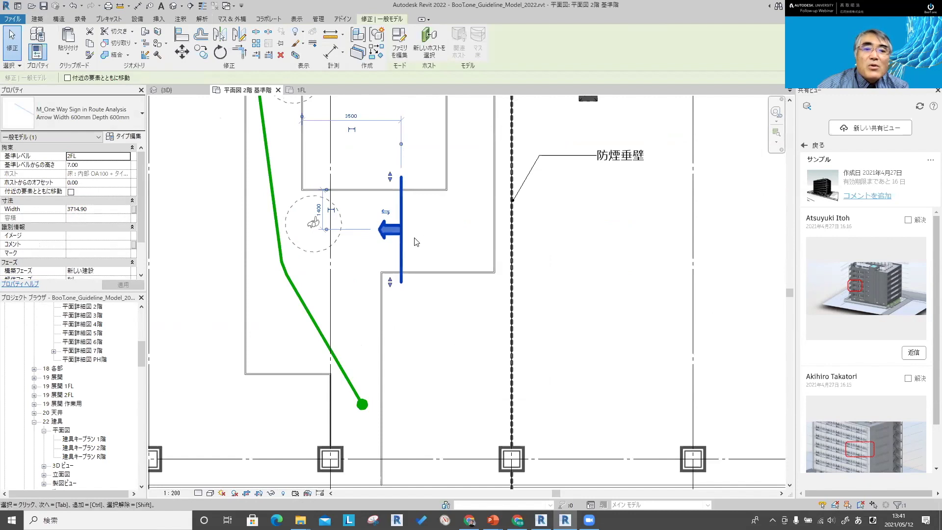
{"action": "left_click_drag", "start_coordinate": [393, 235], "coordinate": [578, 301]}
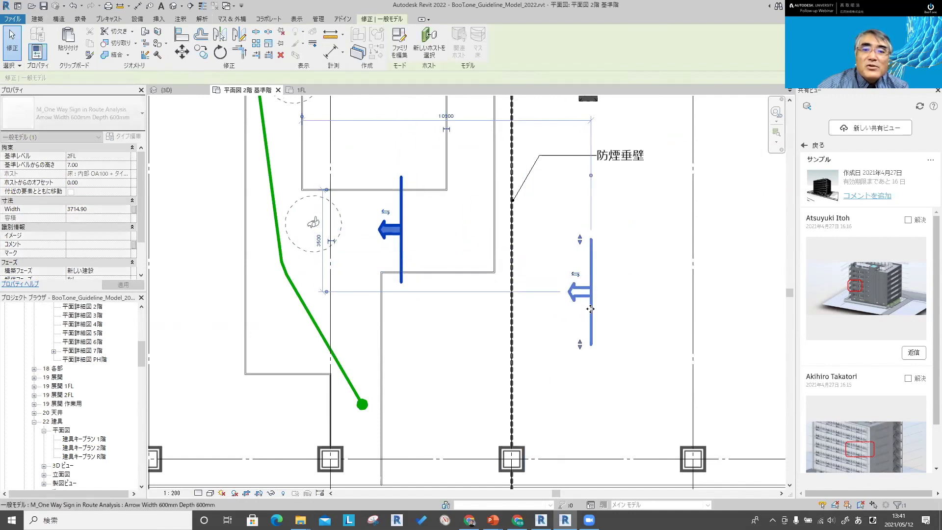
{"action": "scroll", "coordinate": [586, 305], "scroll_direction": "down", "scroll_amount": 2}
{"action": "scroll", "coordinate": [586, 305], "scroll_direction": "down", "scroll_amount": 1}
{"action": "left_click", "coordinate": [430, 247]}
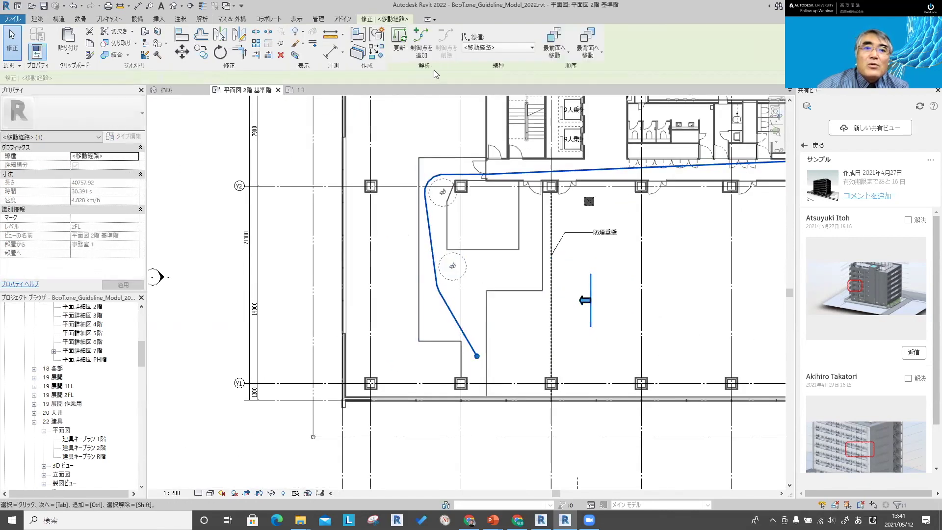
{"action": "left_click", "coordinate": [399, 41]}
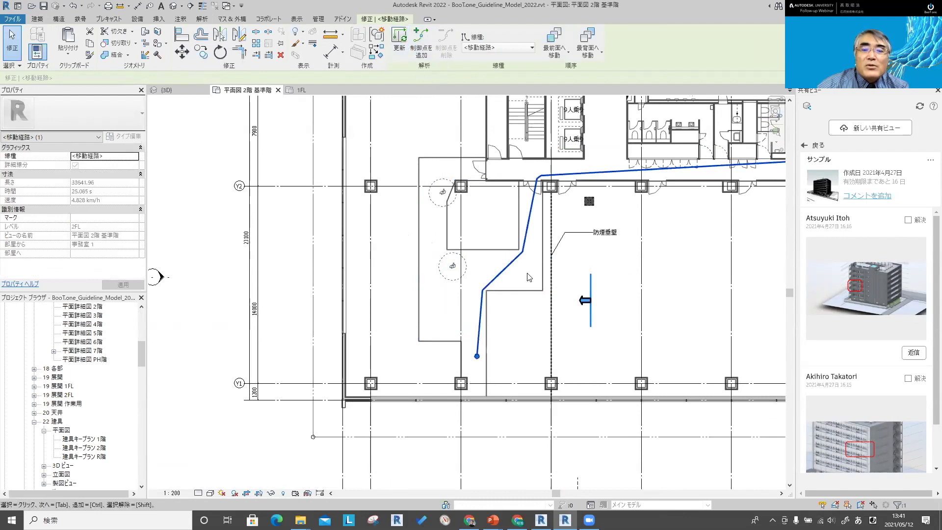
{"action": "scroll", "coordinate": [623, 191], "scroll_direction": "up", "scroll_amount": 1}
{"action": "scroll", "coordinate": [622, 190], "scroll_direction": "up", "scroll_amount": 1}
{"action": "scroll", "coordinate": [607, 225], "scroll_direction": "down", "scroll_amount": 2}
{"action": "scroll", "coordinate": [632, 202], "scroll_direction": "up", "scroll_amount": 1}
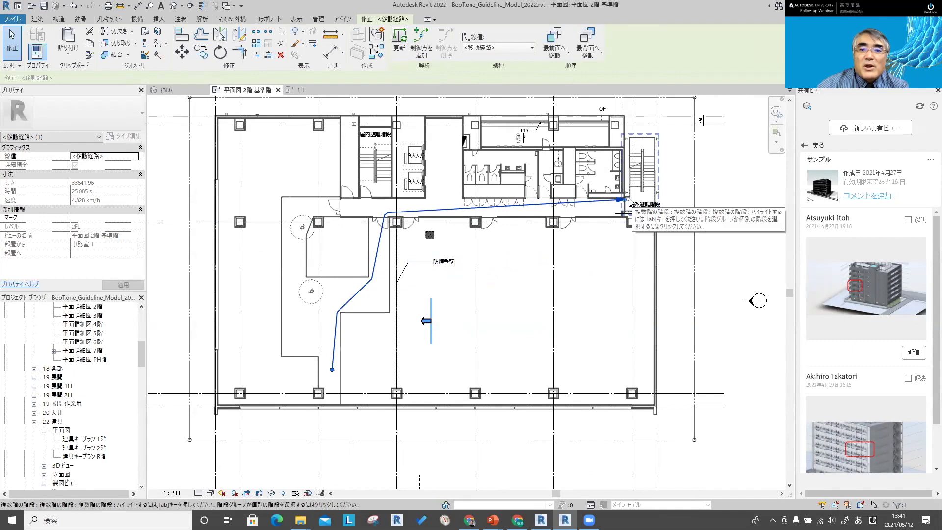
- Move the one-way sign left onto the route and shift both person figures left
{"action": "left_click", "coordinate": [434, 336]}
{"action": "scroll", "coordinate": [434, 336], "scroll_direction": "up", "scroll_amount": 1}
{"action": "left_click_drag", "start_coordinate": [423, 323], "coordinate": [348, 298]}
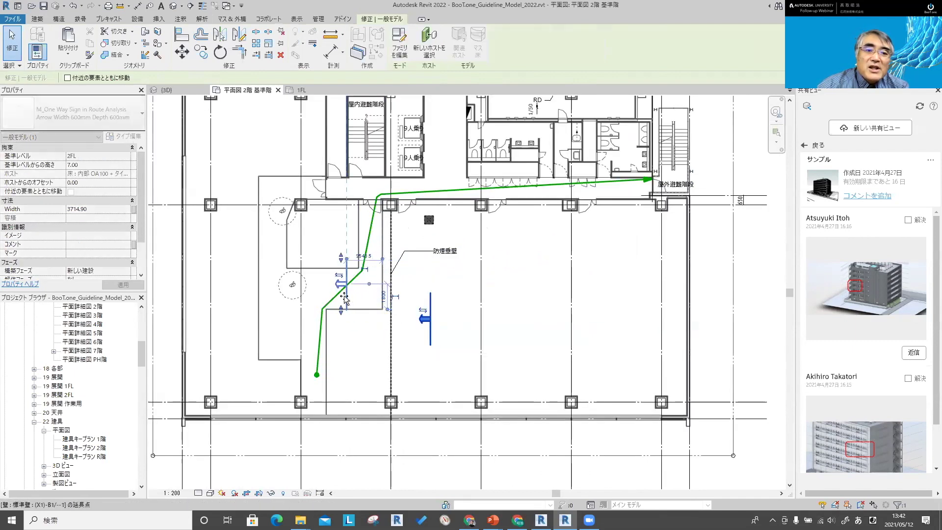
{"action": "scroll", "coordinate": [348, 296], "scroll_direction": "up", "scroll_amount": 1}
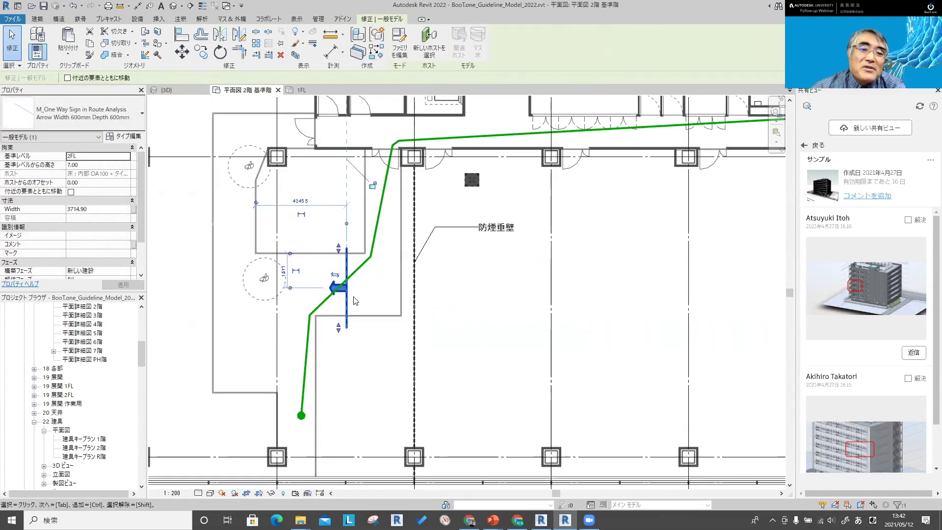
{"action": "left_click", "coordinate": [257, 299]}
{"action": "left_click_drag", "start_coordinate": [256, 299], "coordinate": [168, 294]}
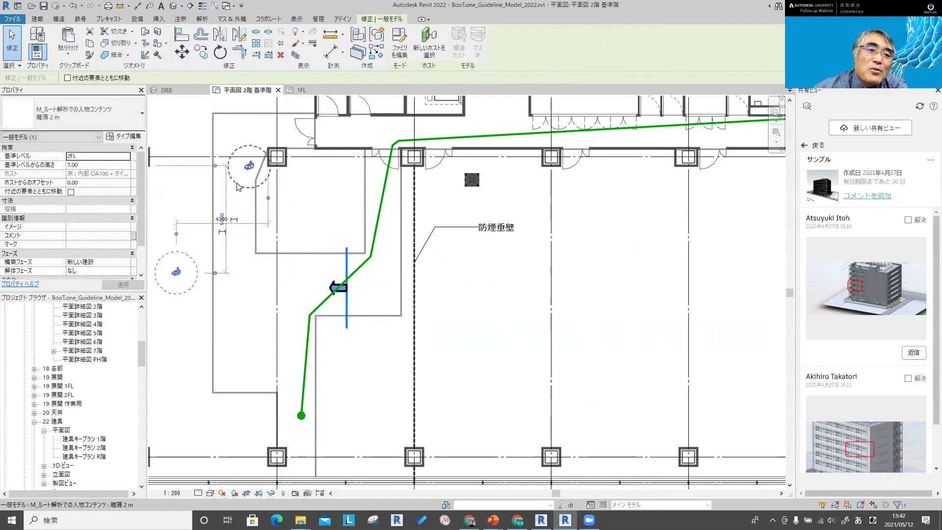
{"action": "left_click_drag", "start_coordinate": [237, 187], "coordinate": [172, 194]}
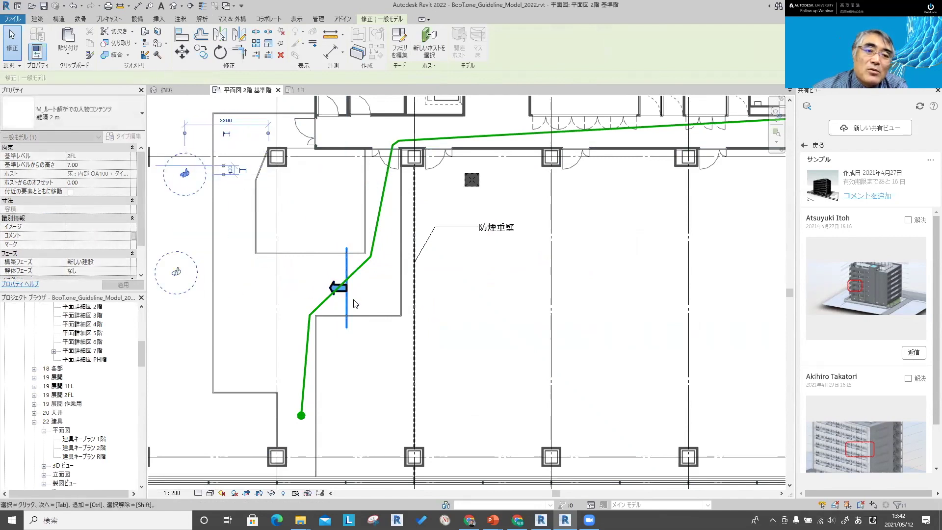
{"action": "middle_click_drag", "start_coordinate": [355, 304], "coordinate": [383, 305]}
- Update the path of travel so it detours around the one-way sign
{"action": "left_click", "coordinate": [394, 265]}
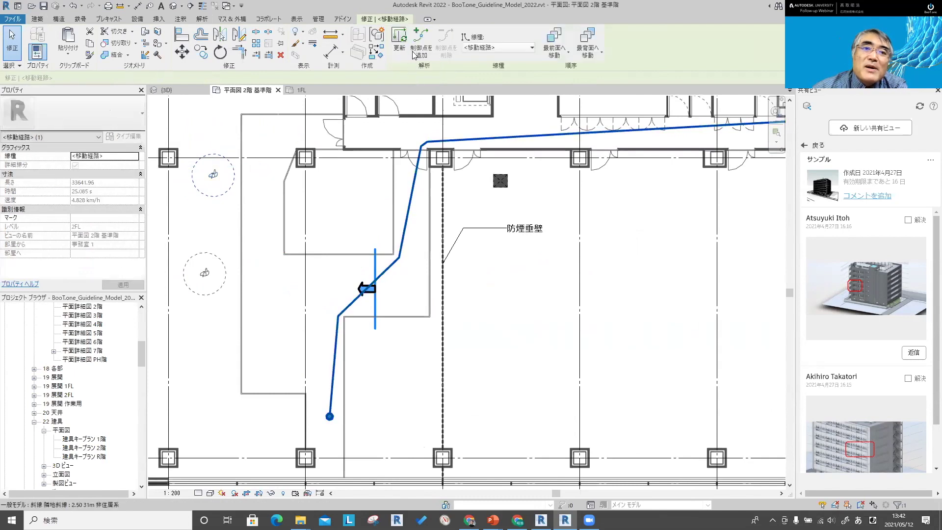
{"action": "left_click", "coordinate": [399, 42]}
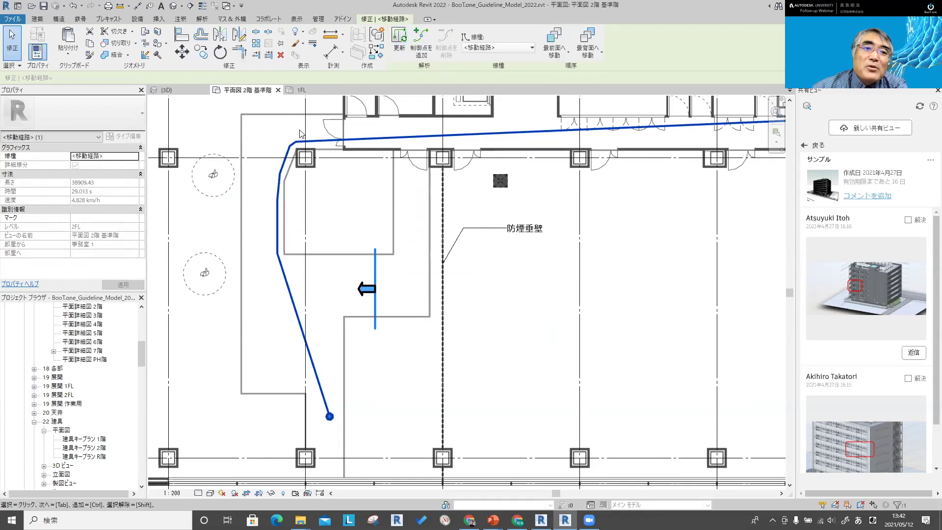
{"action": "scroll", "coordinate": [595, 242], "scroll_direction": "down", "scroll_amount": 2}
{"action": "middle_click_drag", "start_coordinate": [595, 242], "coordinate": [582, 248]}
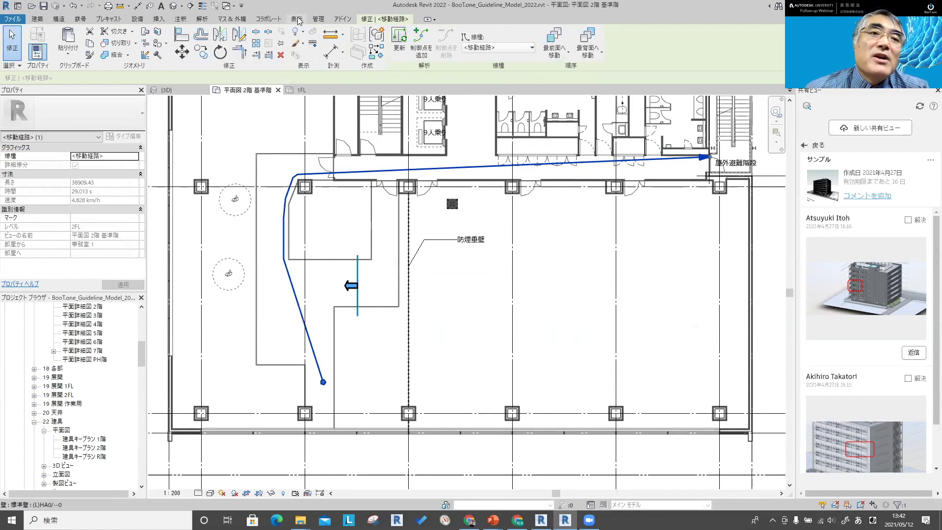
- Open the upper person figure's type properties showing its 1000 mm clearance radius
{"action": "left_click", "coordinate": [245, 214]}
{"action": "scroll", "coordinate": [245, 215], "scroll_direction": "up", "scroll_amount": 4}
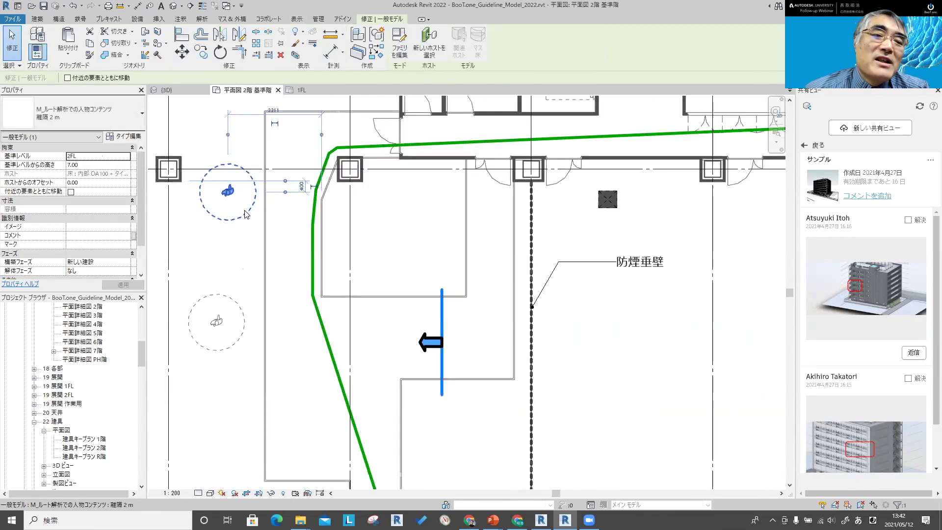
{"action": "scroll", "coordinate": [246, 215], "scroll_direction": "up", "scroll_amount": 1}
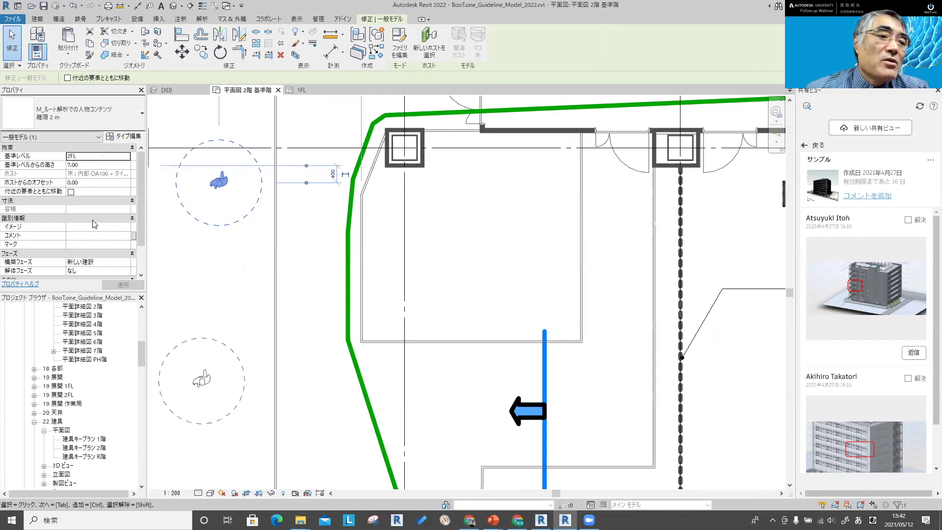
{"action": "left_click", "coordinate": [123, 136]}
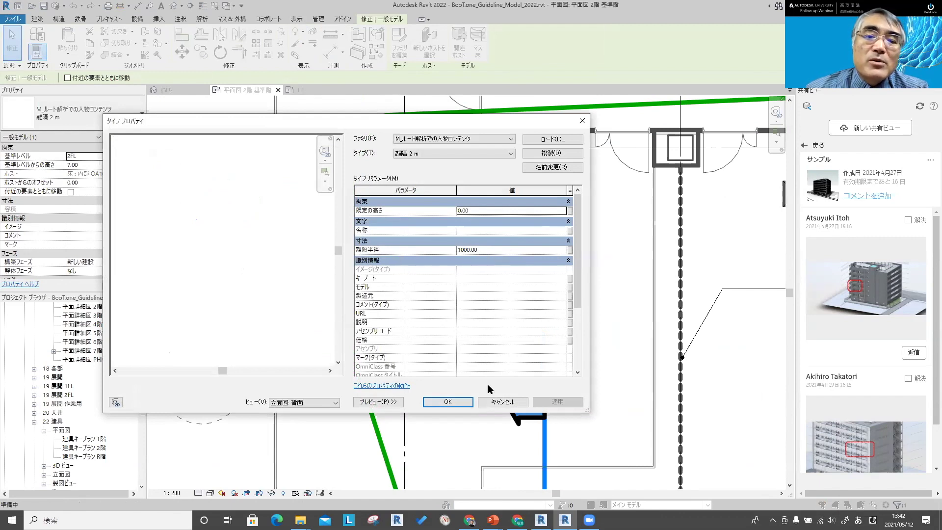
- Close Type Properties and move both person figures onto the route beside the column
{"action": "left_click", "coordinate": [448, 402]}
{"action": "scroll", "coordinate": [344, 304], "scroll_direction": "down", "scroll_amount": 3}
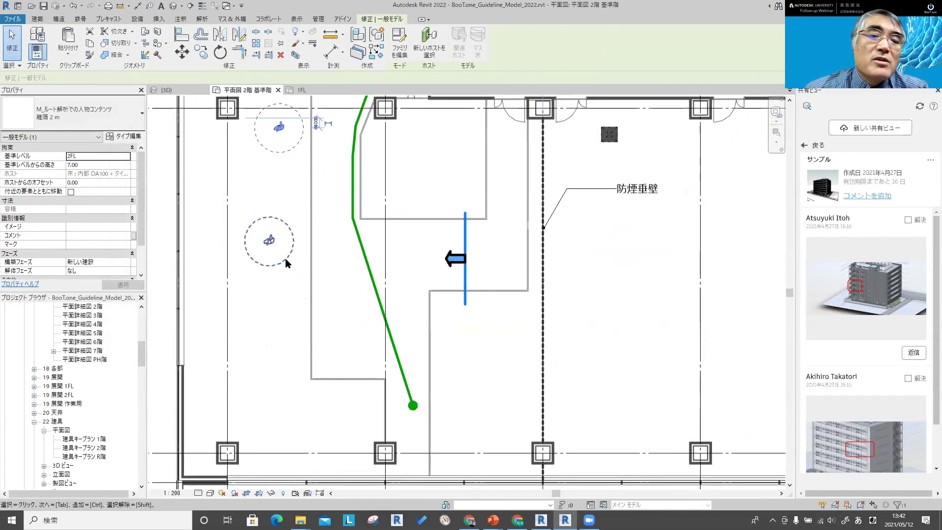
{"action": "left_click_drag", "start_coordinate": [288, 257], "coordinate": [379, 273]}
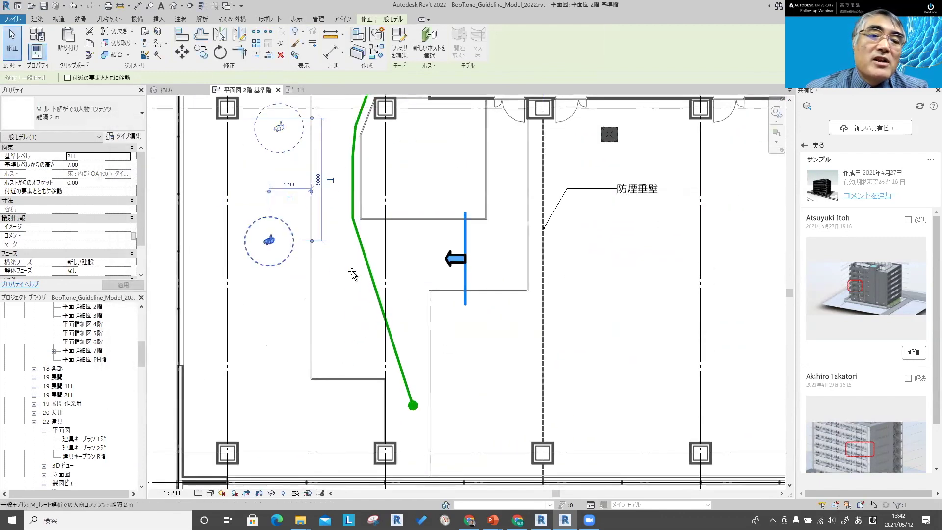
{"action": "left_click", "coordinate": [279, 128]}
{"action": "middle_click_drag", "start_coordinate": [280, 170], "coordinate": [276, 200]}
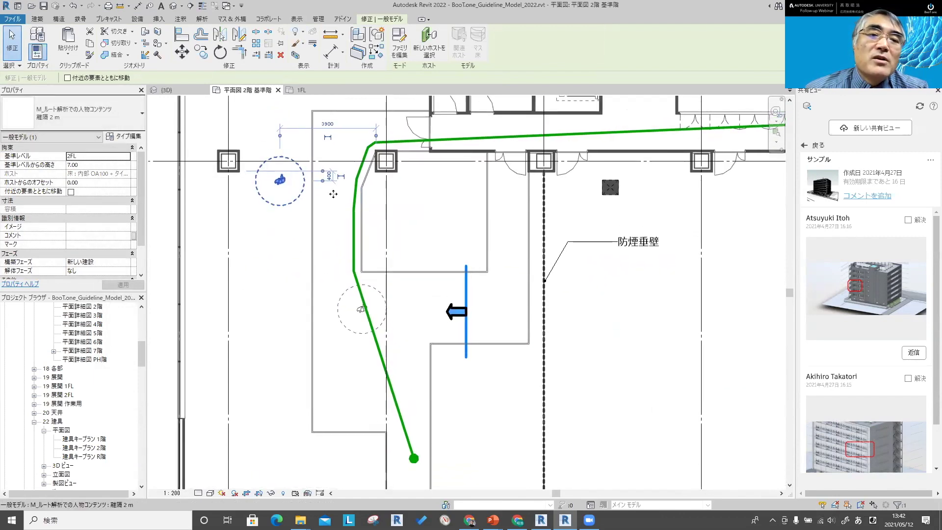
{"action": "left_click_drag", "start_coordinate": [333, 194], "coordinate": [407, 173]}
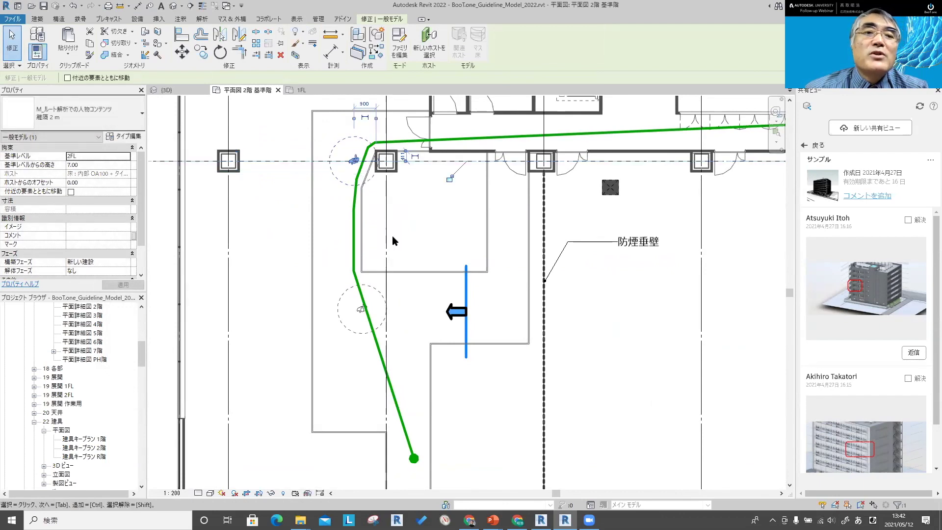
{"action": "left_click", "coordinate": [355, 222]}
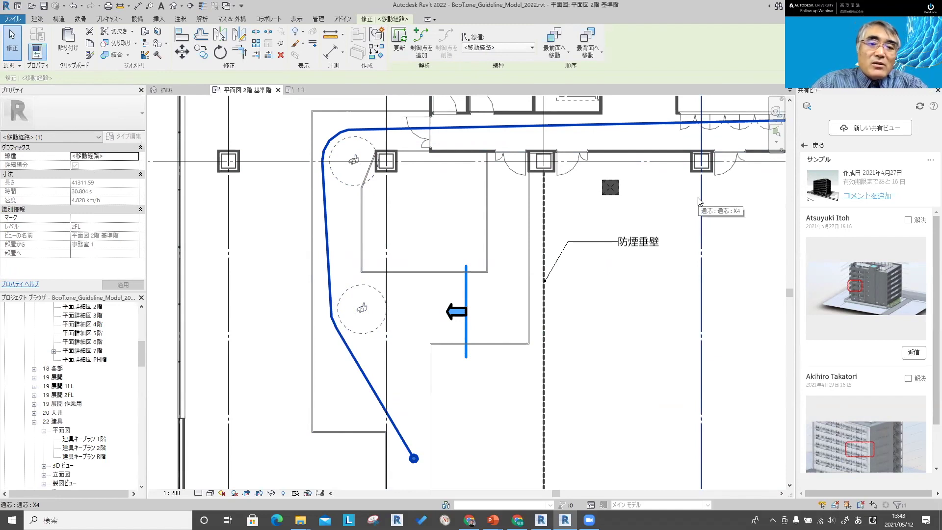
- Copy a person figure further down the route and update the path around them
{"action": "left_click_drag", "start_coordinate": [357, 336], "coordinate": [358, 407], "text": "ctrl"}
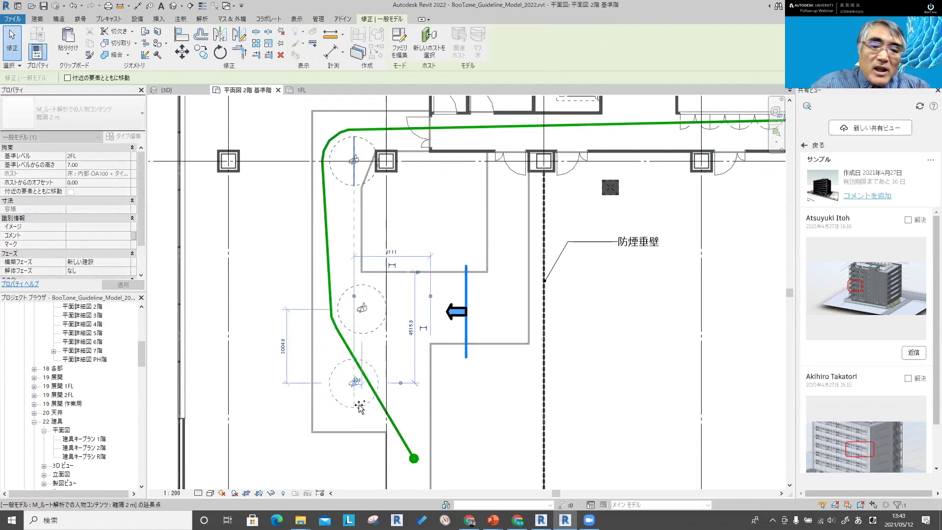
{"action": "left_click", "coordinate": [365, 278]}
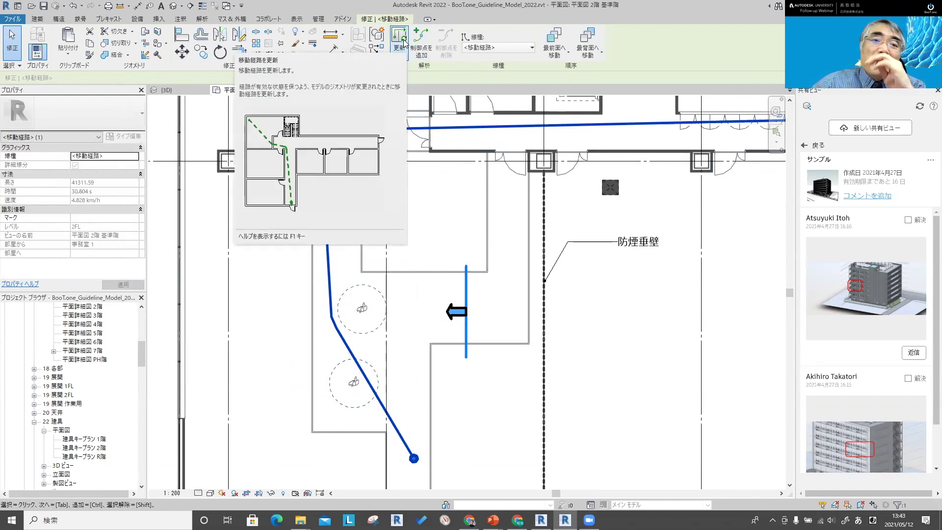
{"action": "left_click", "coordinate": [400, 39]}
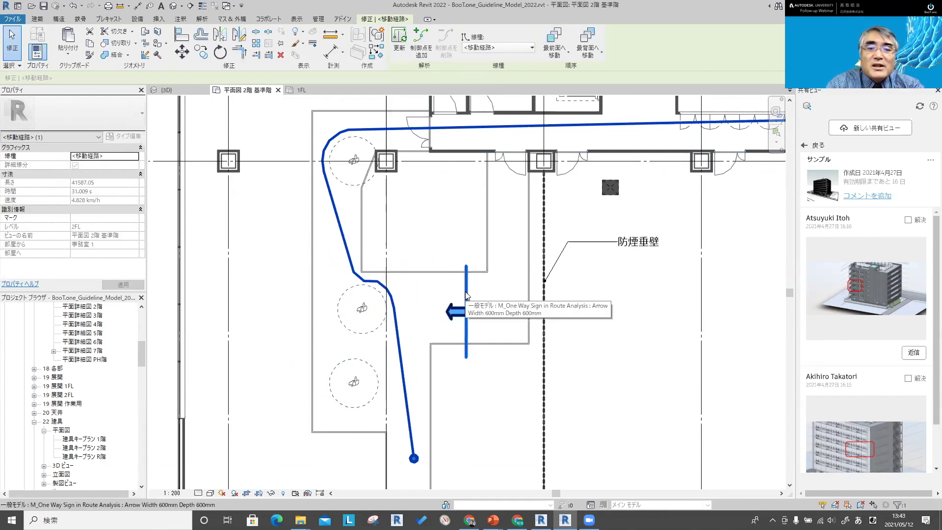
{"action": "key", "text": "Escape"}
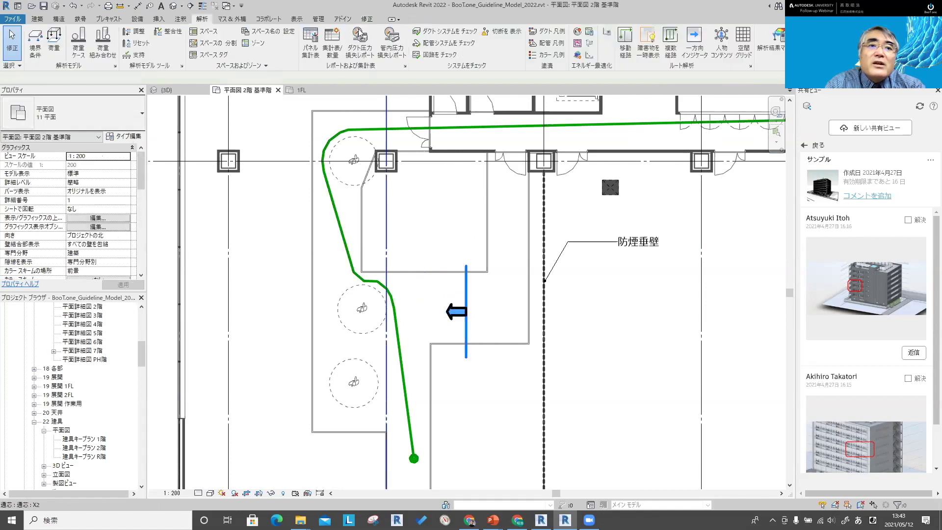
{"action": "mouse_move", "coordinate": [694, 43]}
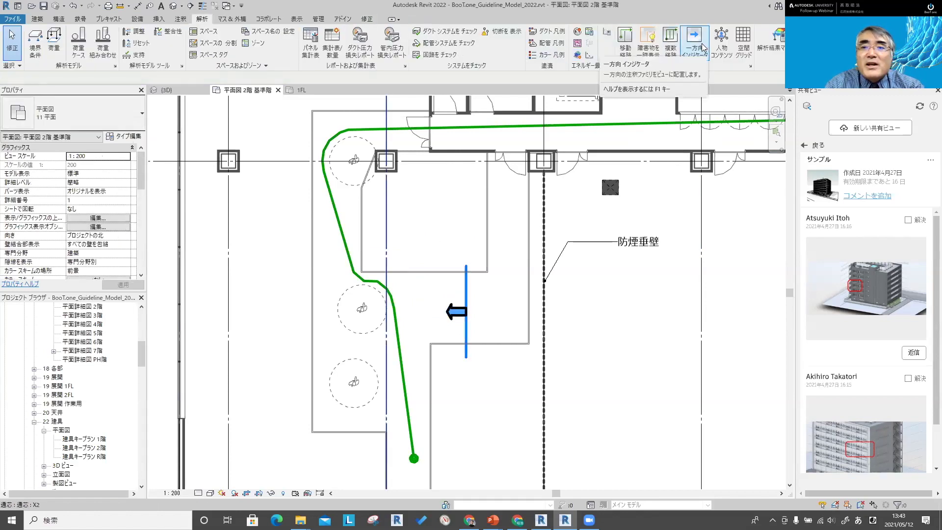
- Open the one-way sign's type properties and scroll to its Arrow Sign Visibility parameter
{"action": "left_click", "coordinate": [467, 292]}
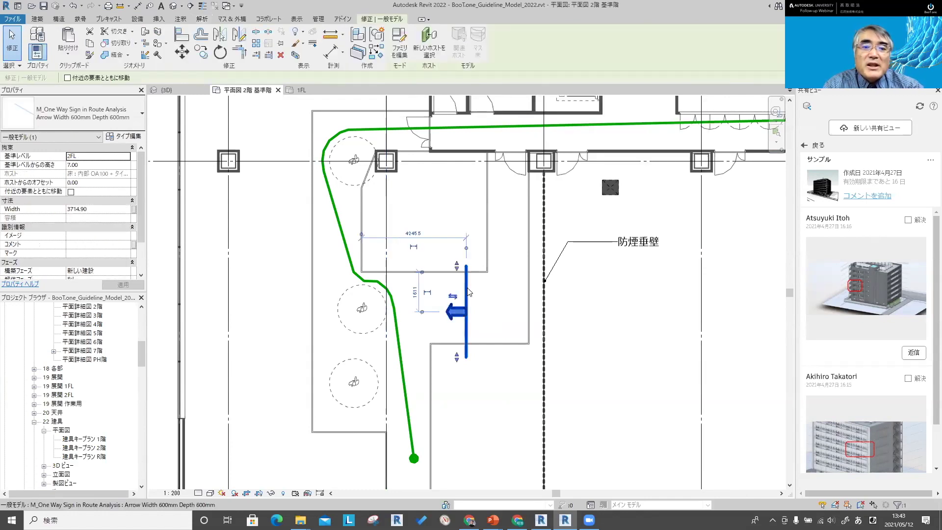
{"action": "left_click", "coordinate": [129, 137]}
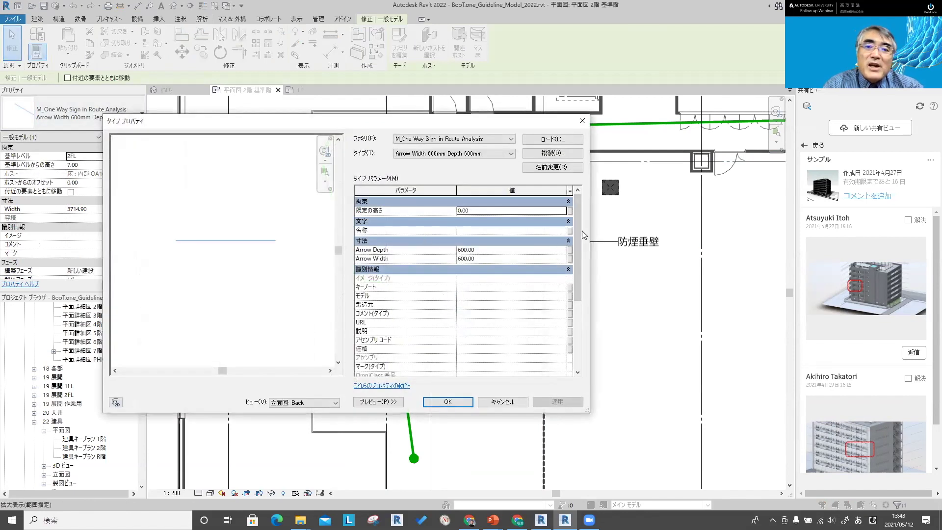
{"action": "mouse_move", "coordinate": [577, 241]}
{"action": "left_mouse_down"}
{"action": "mouse_move", "coordinate": [571, 305]}
{"action": "mouse_move", "coordinate": [572, 219]}
{"action": "left_mouse_up"}
{"action": "scroll", "coordinate": [572, 218], "scroll_direction": "down", "scroll_amount": 4}
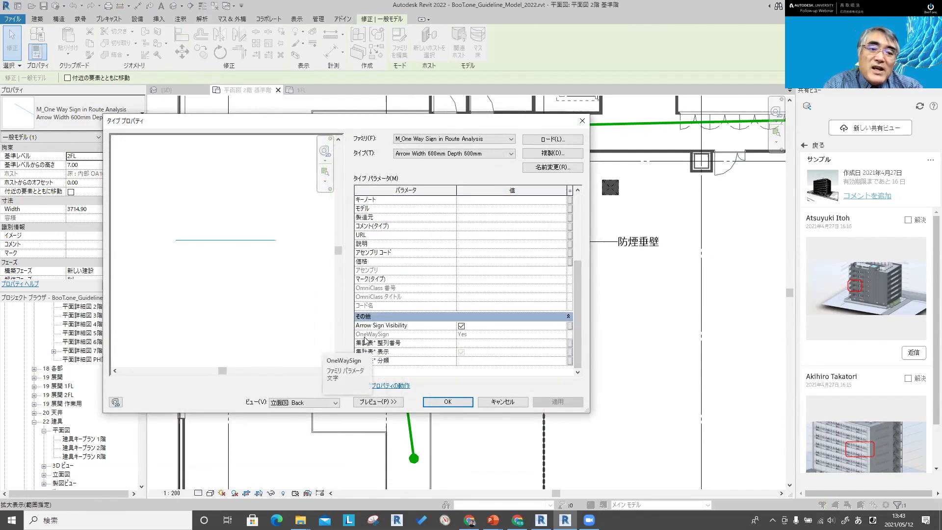
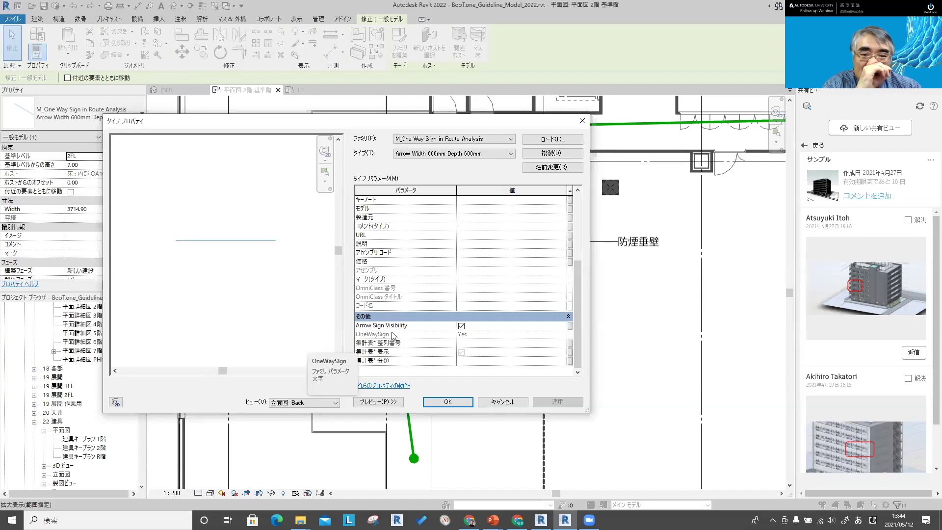
- Place a second one-way indicator to the right of the 防煙垂壁 smoke-barrier line
{"action": "key", "text": "Escape"}
{"action": "key", "text": "Escape"}
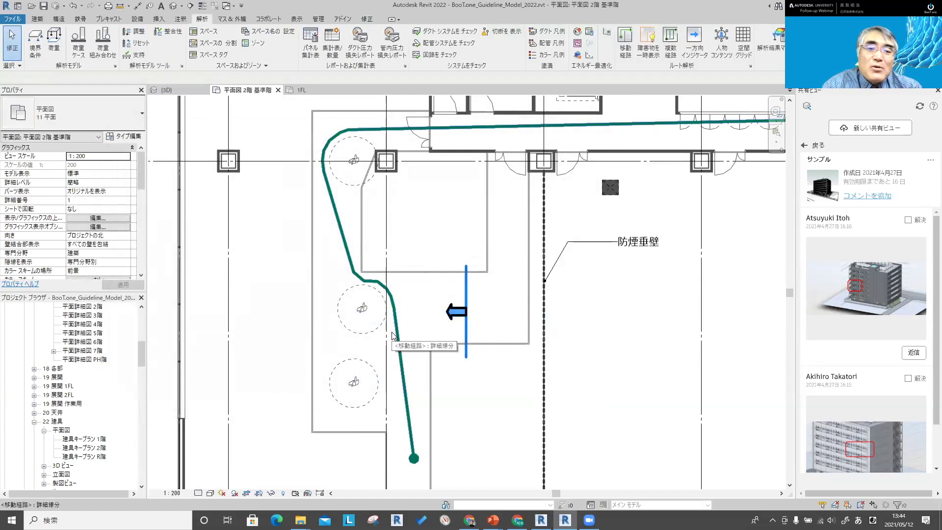
{"action": "left_click", "coordinate": [466, 291]}
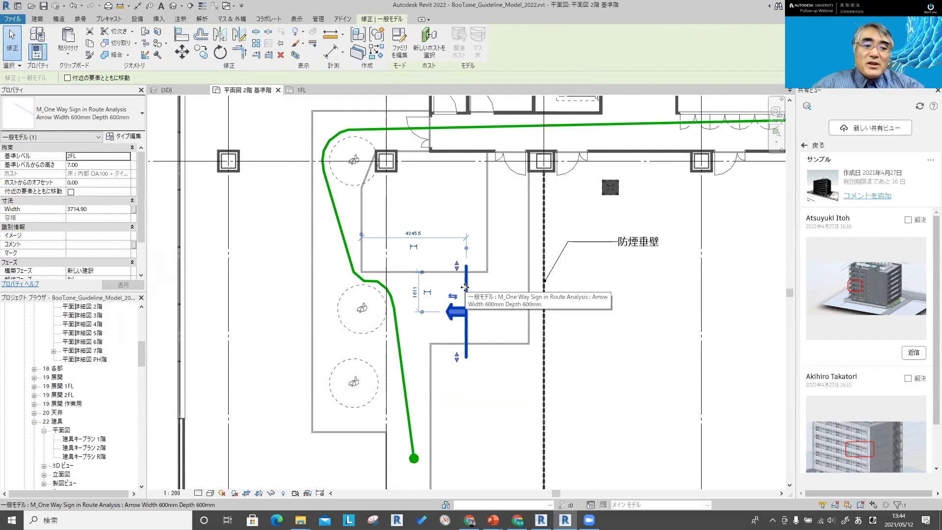
{"action": "key", "text": "Escape"}
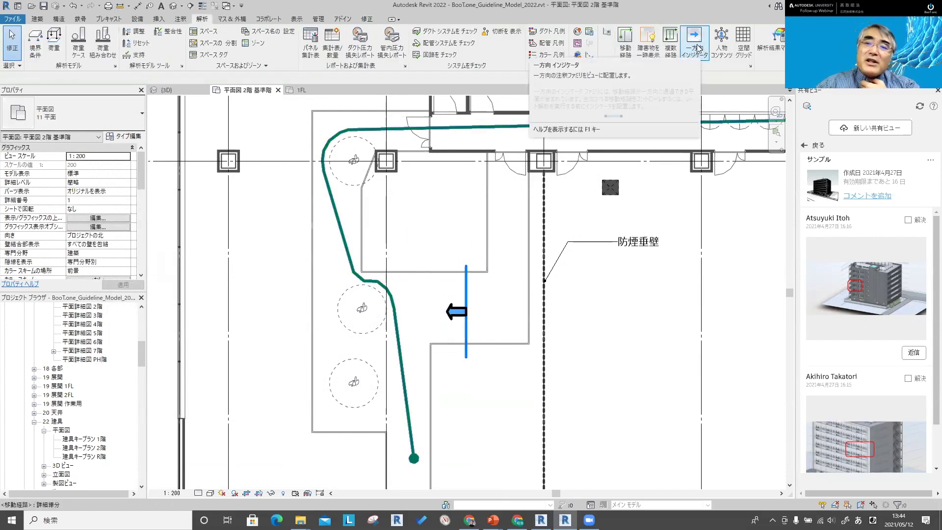
{"action": "left_click", "coordinate": [699, 48]}
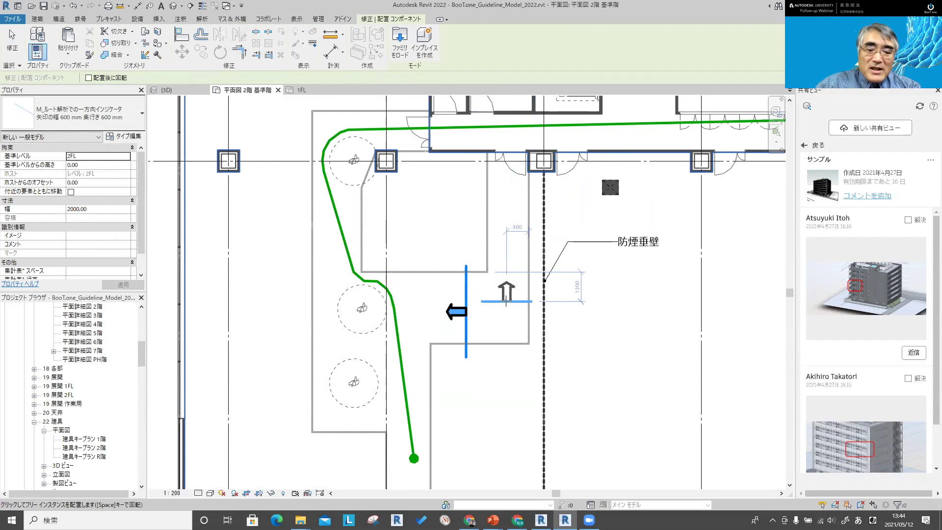
{"action": "left_click", "coordinate": [632, 345]}
{"action": "key", "text": "Escape"}
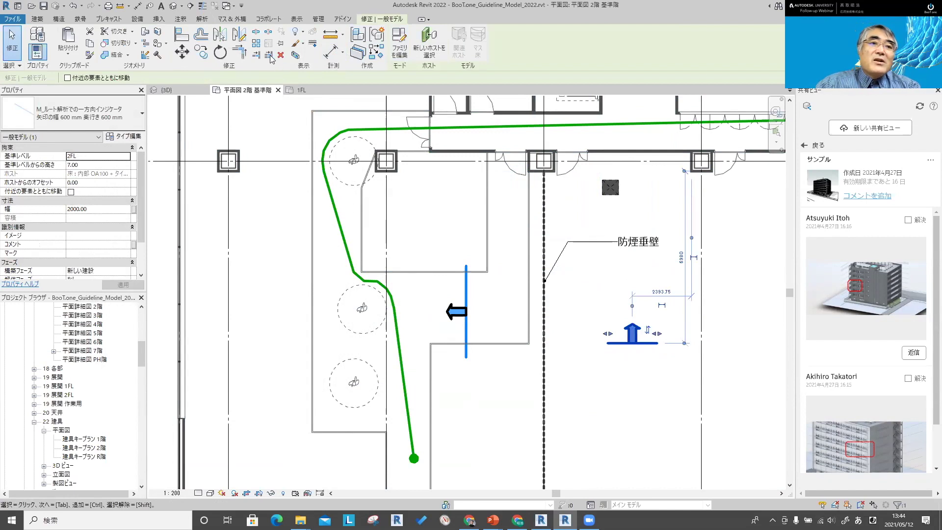
- Rotate the new arrow 90° to point left and settle both arrows beside the barrier
{"action": "left_click", "coordinate": [219, 51]}
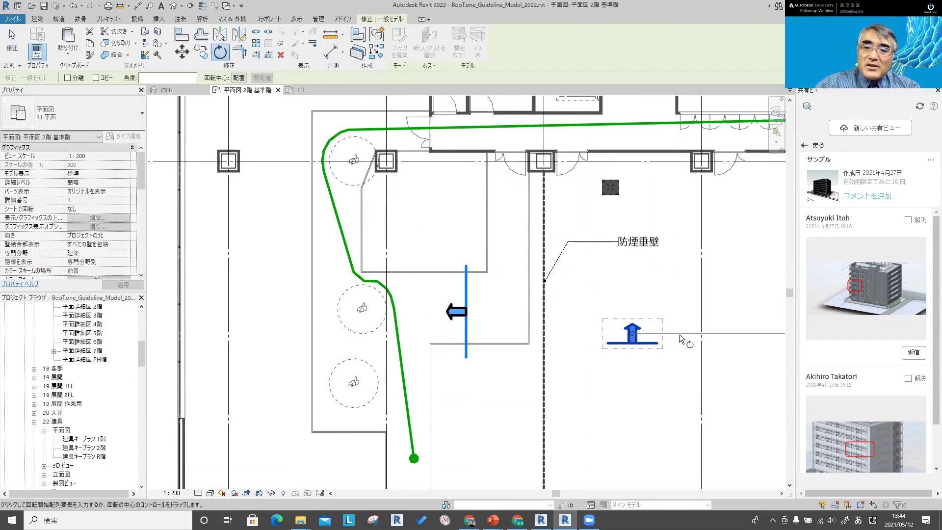
{"action": "left_click", "coordinate": [632, 196]}
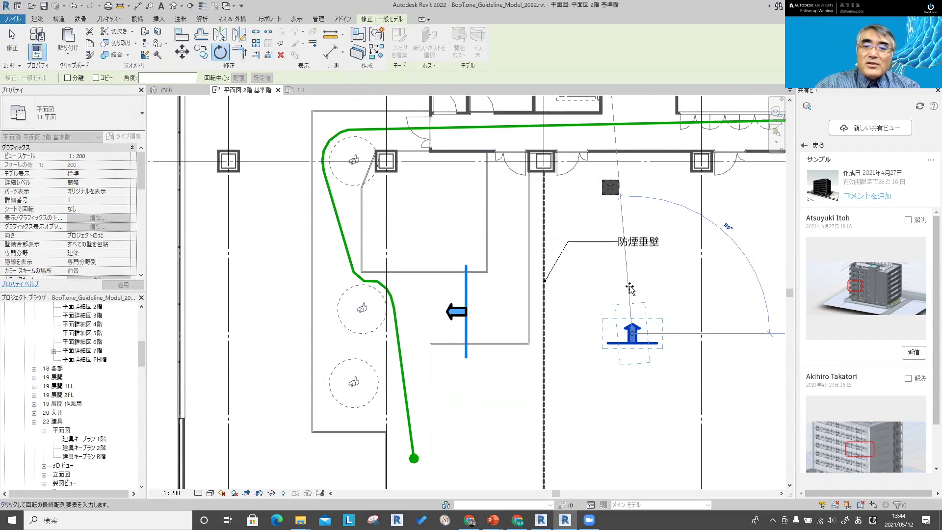
{"action": "left_click", "coordinate": [771, 334]}
{"action": "left_click", "coordinate": [455, 309]}
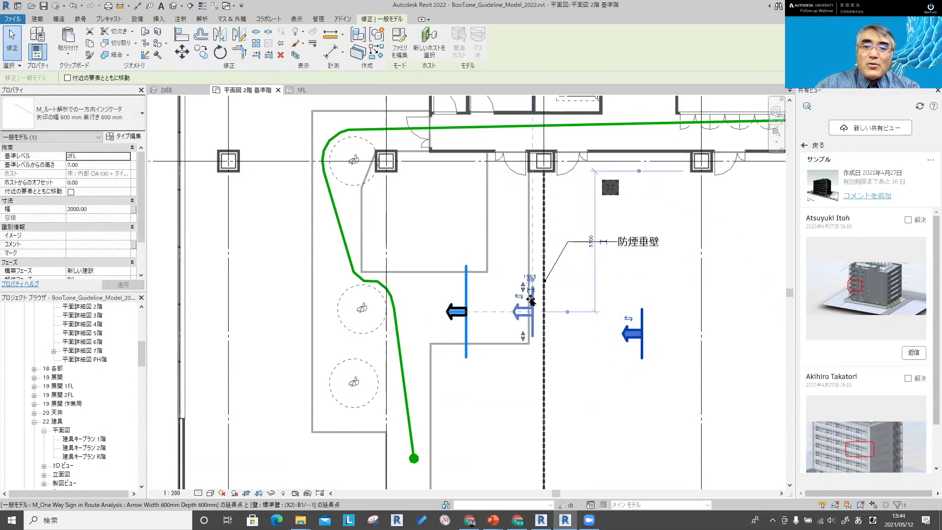
{"action": "mouse_move", "coordinate": [454, 306]}
{"action": "left_mouse_down"}
{"action": "mouse_move", "coordinate": [443, 300]}
{"action": "mouse_move", "coordinate": [442, 261]}
{"action": "left_mouse_up"}
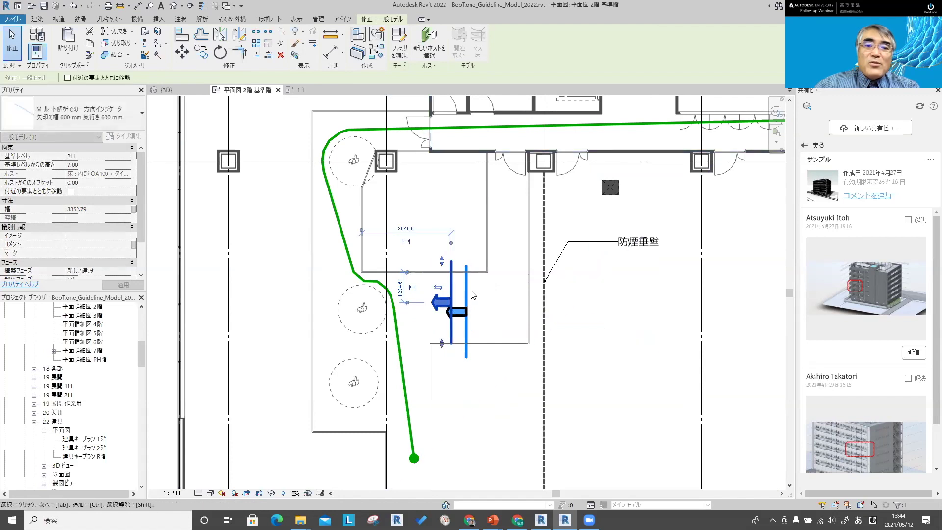
{"action": "key", "text": "c"}
{"action": "key", "text": "s"}
{"action": "left_click", "coordinate": [608, 360]}
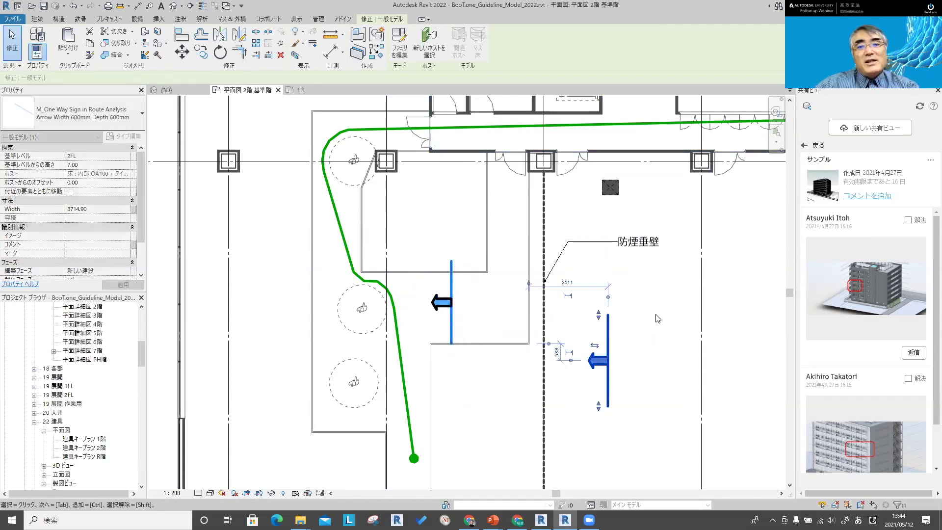
{"action": "key", "text": "Escape"}
- Update the green travel path around the arrows, then select the left and right arrow signs
{"action": "left_click", "coordinate": [390, 300]}
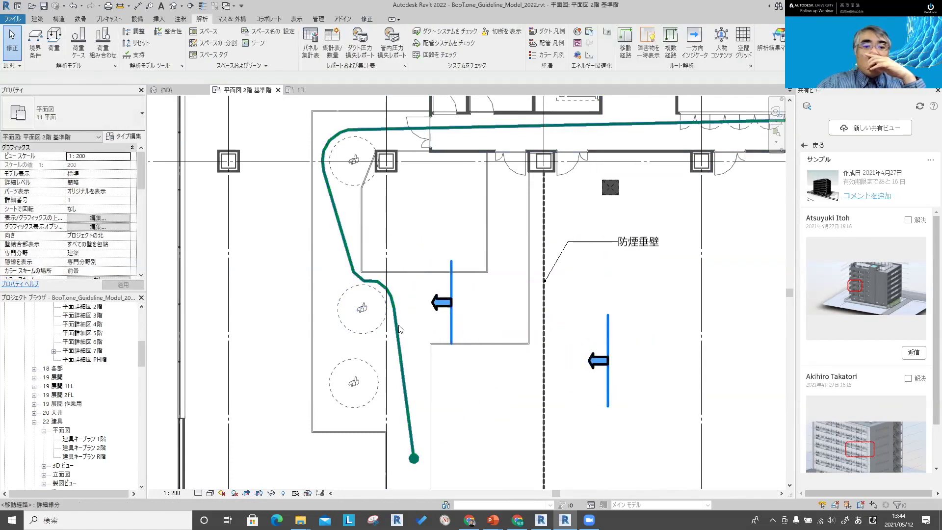
{"action": "left_click", "coordinate": [399, 37]}
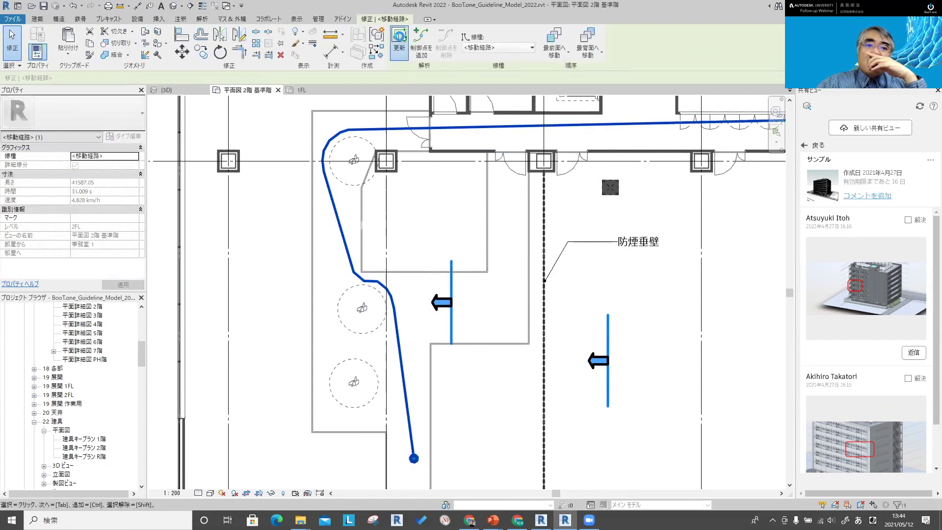
{"action": "left_click", "coordinate": [452, 337]}
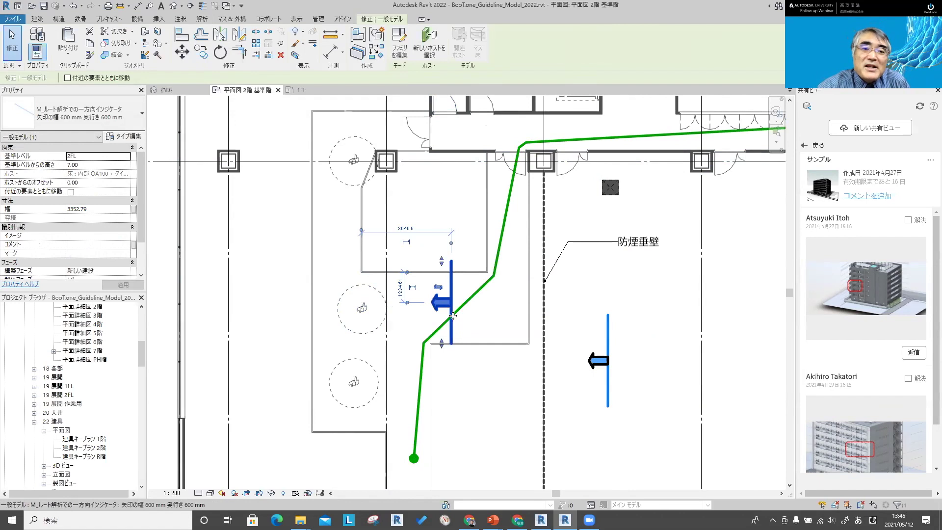
{"action": "left_click", "coordinate": [608, 336]}
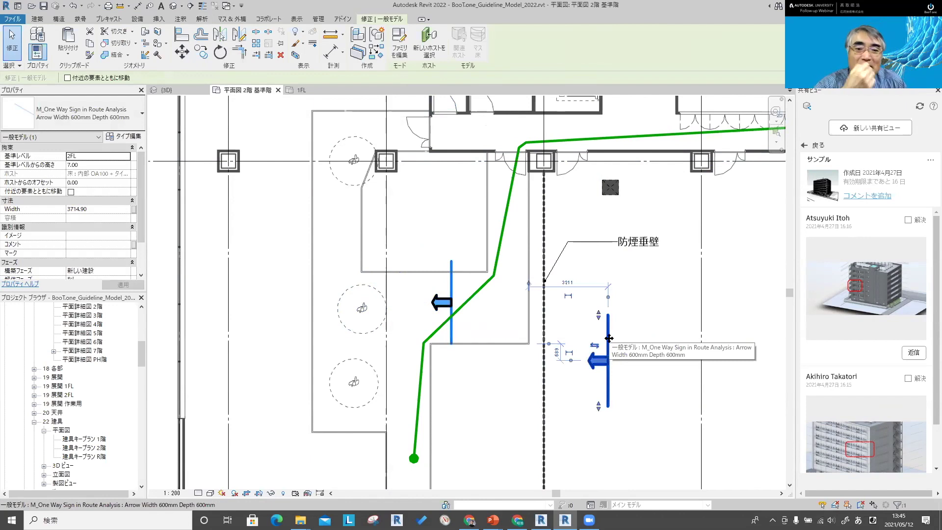
{"action": "left_click_drag", "start_coordinate": [609, 338], "coordinate": [345, 386]}
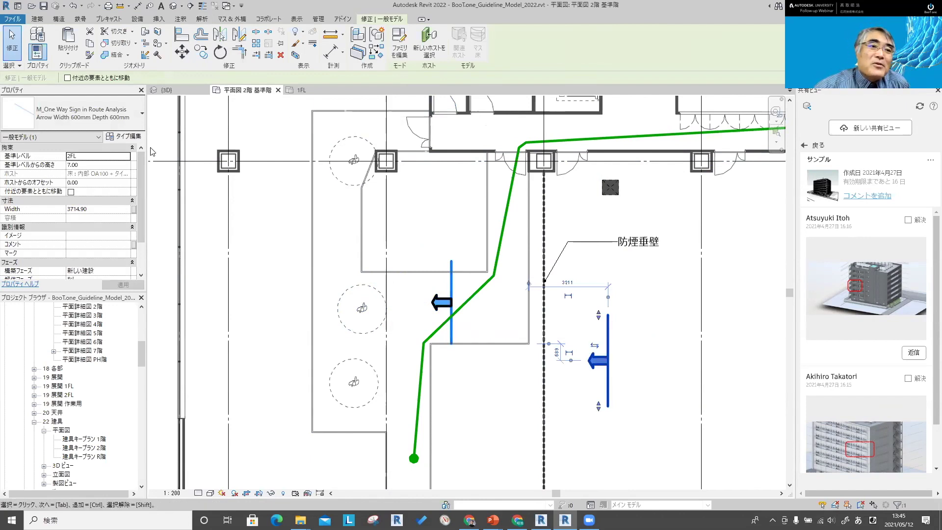
- Compare the Other type parameters of the right and left one-way sign types
{"action": "scroll", "coordinate": [391, 342], "scroll_direction": "down", "scroll_amount": 5}
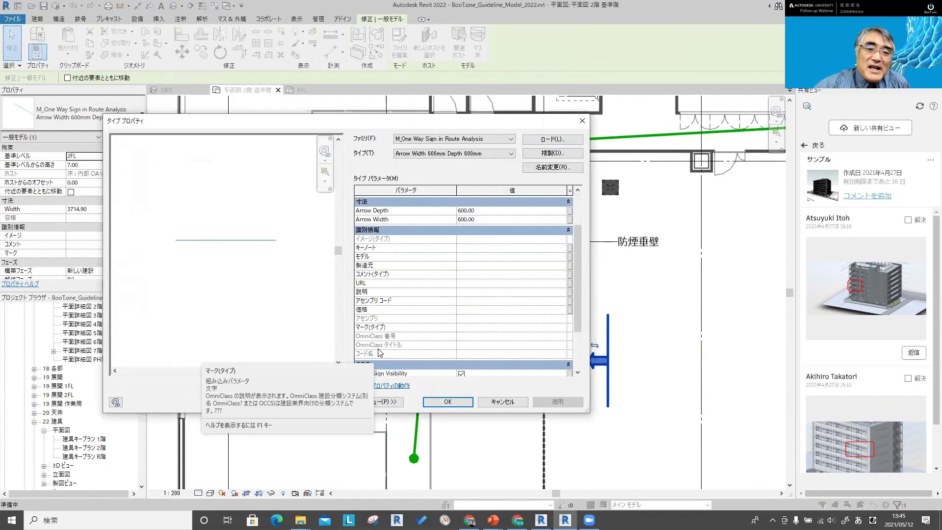
{"action": "scroll", "coordinate": [391, 342], "scroll_direction": "down", "scroll_amount": 5}
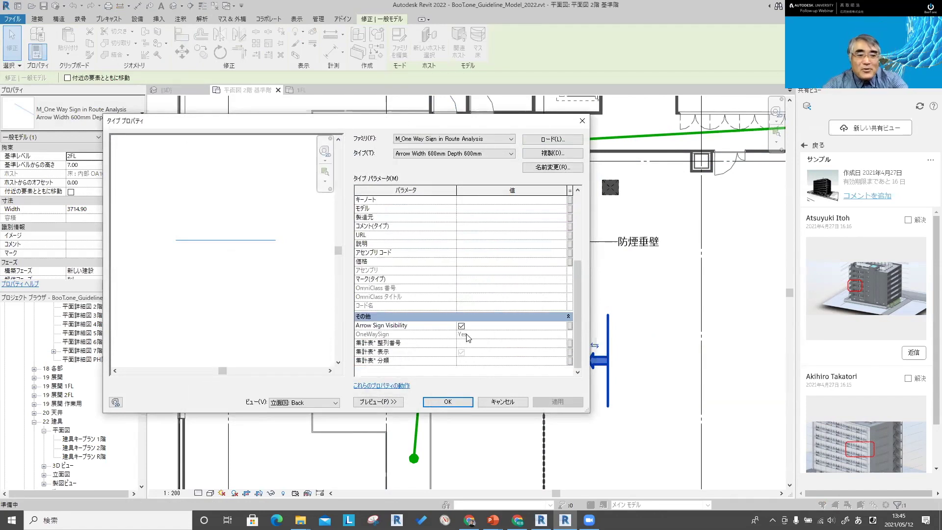
{"action": "key", "text": "Escape"}
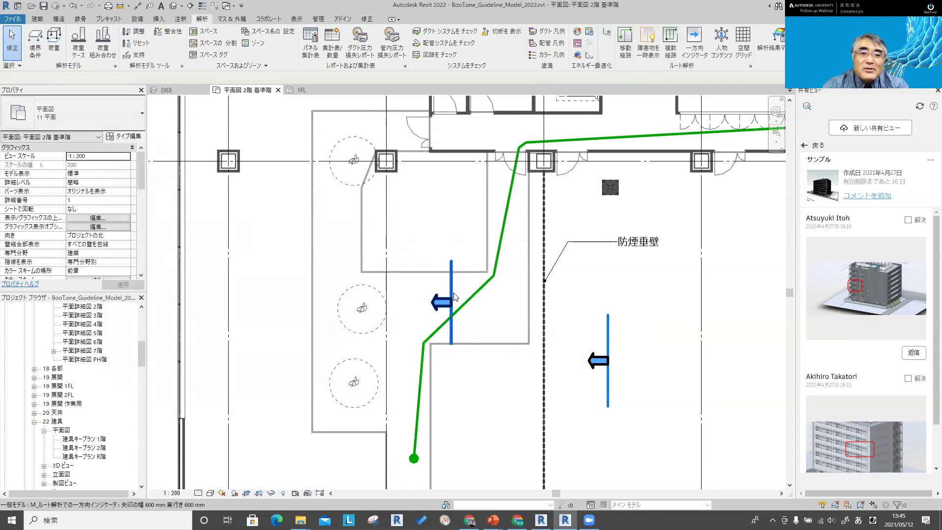
{"action": "left_click", "coordinate": [125, 136]}
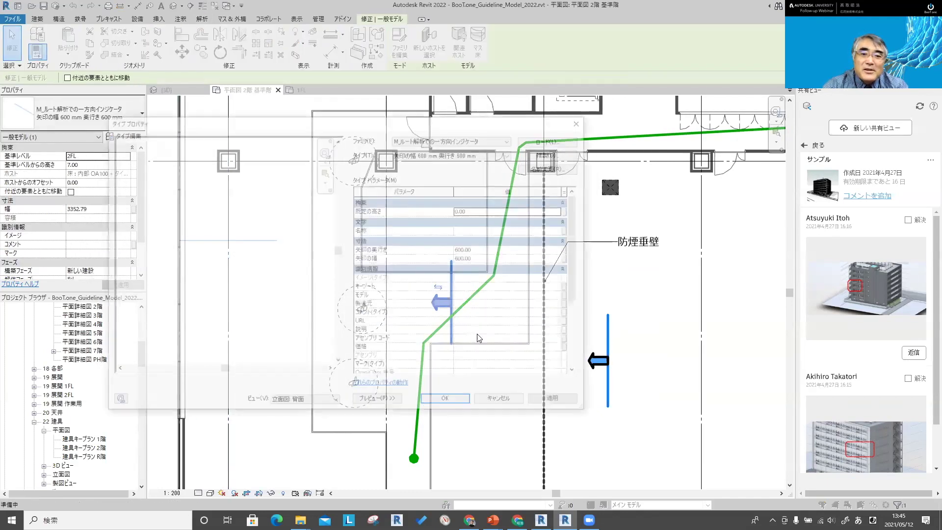
{"action": "scroll", "coordinate": [475, 342], "scroll_direction": "down", "scroll_amount": 5}
{"action": "scroll", "coordinate": [429, 346], "scroll_direction": "down", "scroll_amount": 1}
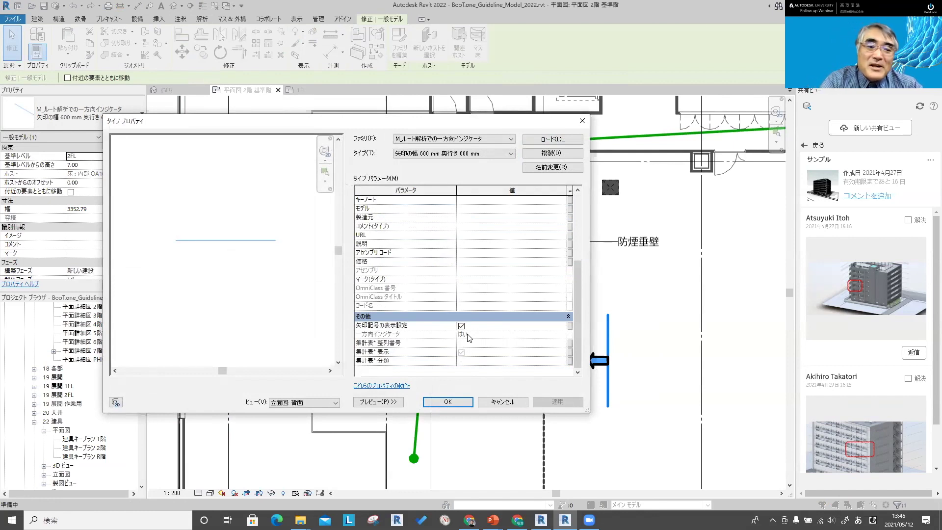
{"action": "key", "text": "Escape"}
{"action": "key", "text": "Escape"}
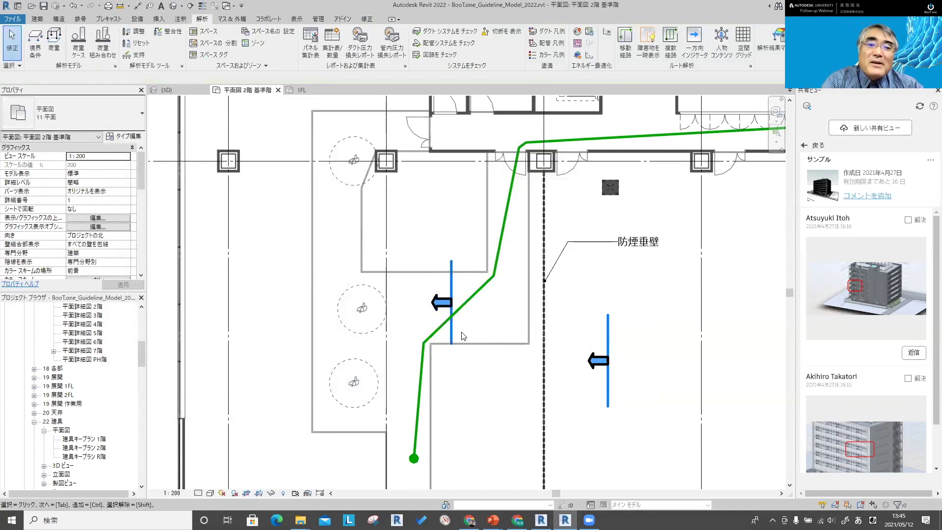
{"action": "left_click", "coordinate": [450, 327]}
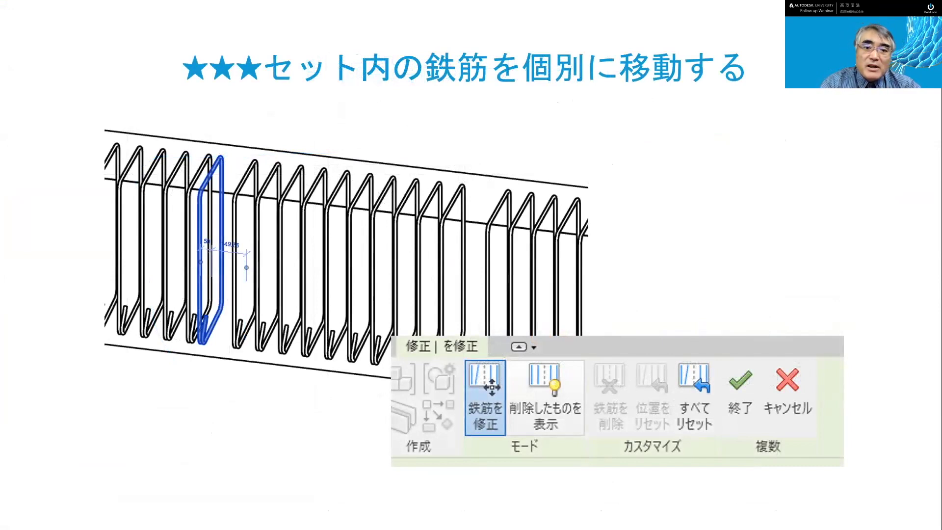
- Switch back to the beam project and view its stirrup cage in the Default 3D View
{"action": "key", "text": "alt+Tab"}
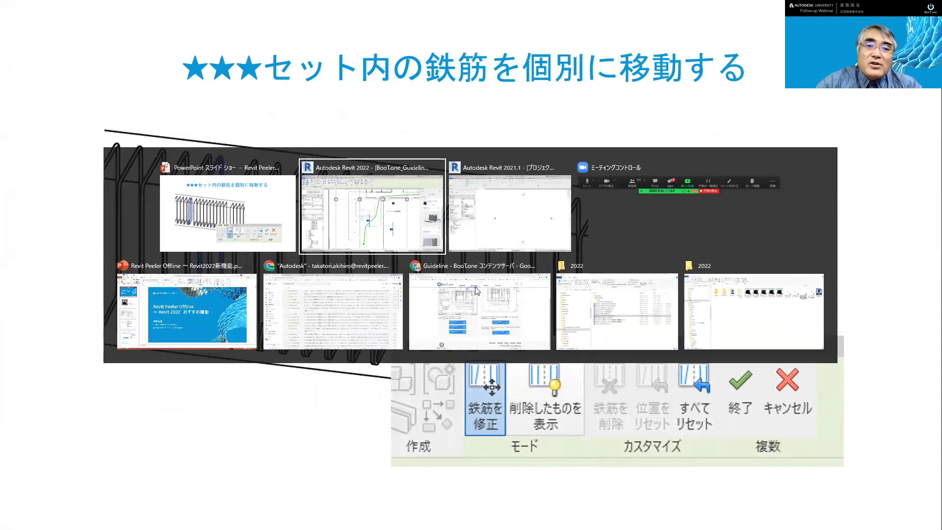
{"action": "left_click", "coordinate": [372, 211]}
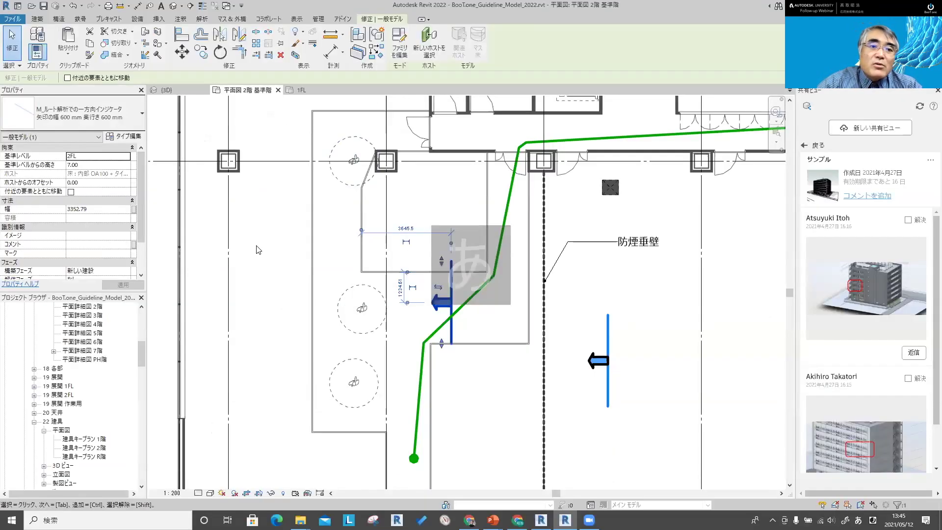
{"action": "left_click", "coordinate": [302, 89]}
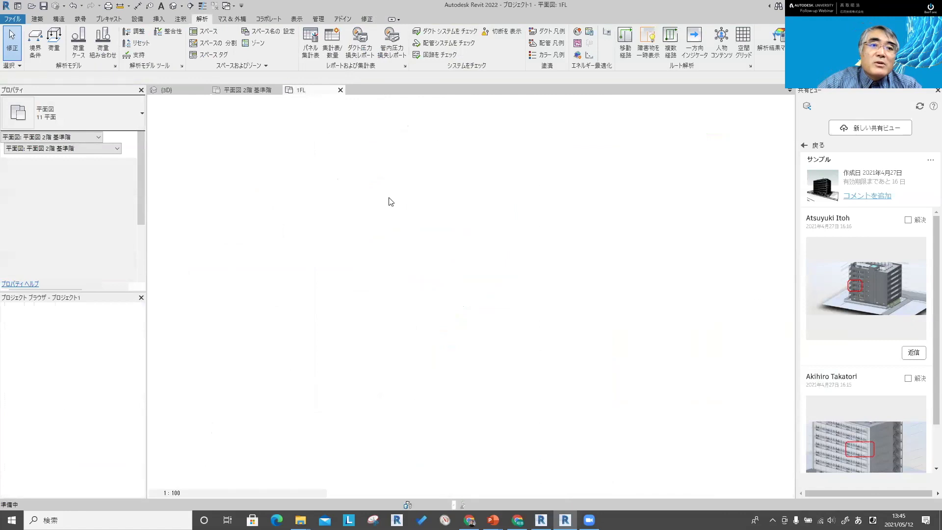
{"action": "left_click", "coordinate": [173, 6]}
{"action": "middle_click_drag", "start_coordinate": [374, 331], "coordinate": [450, 340], "text": "shift"}
{"action": "scroll", "coordinate": [444, 338], "scroll_direction": "up", "scroll_amount": 3}
{"action": "scroll", "coordinate": [442, 338], "scroll_direction": "up", "scroll_amount": 2}
{"action": "scroll", "coordinate": [441, 338], "scroll_direction": "up", "scroll_amount": 4}
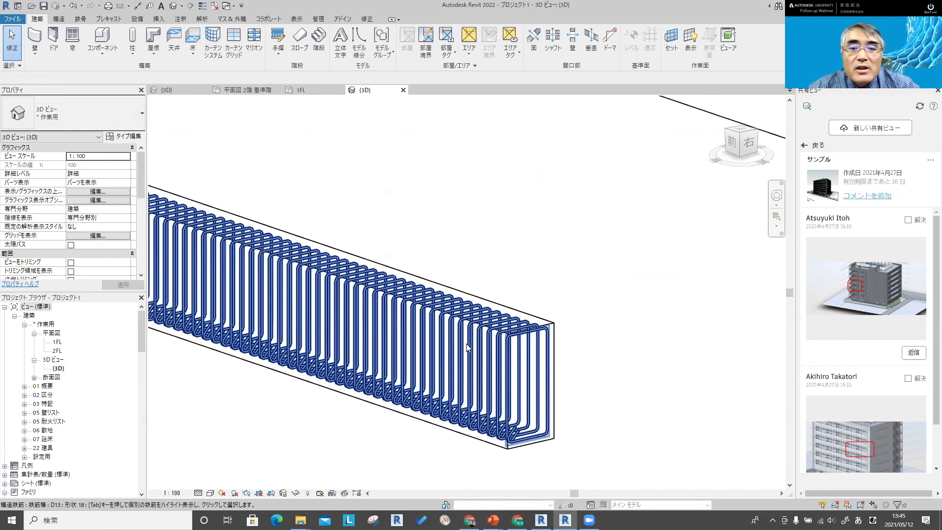
{"action": "scroll", "coordinate": [466, 343], "scroll_direction": "down", "scroll_amount": 4}
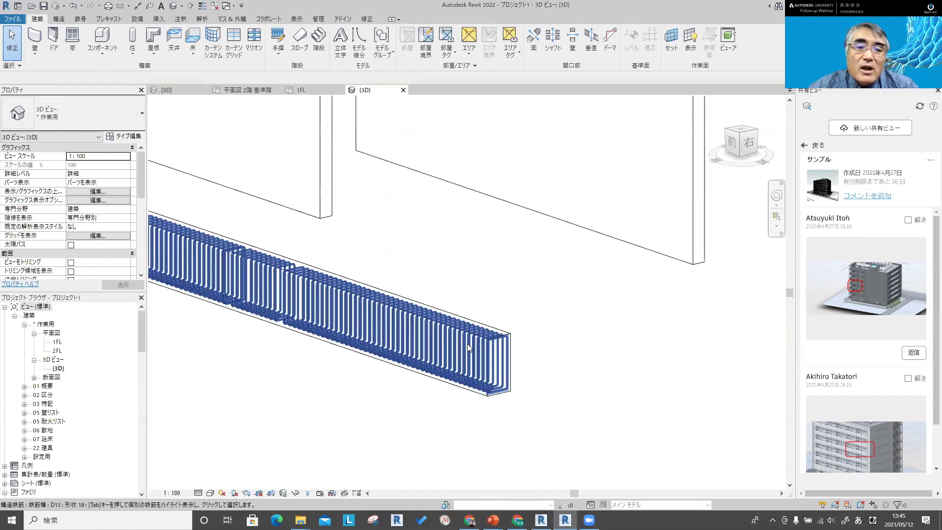
{"action": "scroll", "coordinate": [462, 329], "scroll_direction": "down", "scroll_amount": 1}
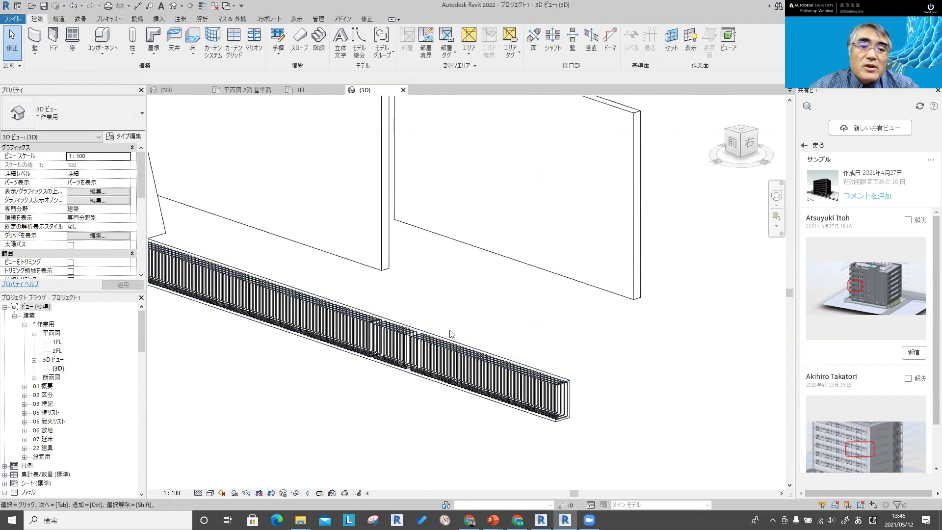
- Copy the rebar set below the original, then delete the duplicate copy
{"action": "left_click", "coordinate": [448, 338]}
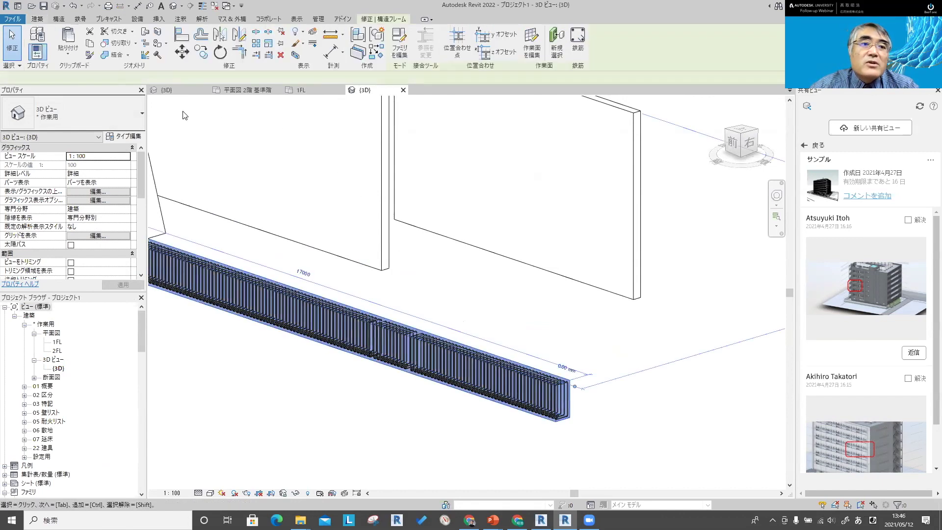
{"action": "left_click", "coordinate": [195, 52]}
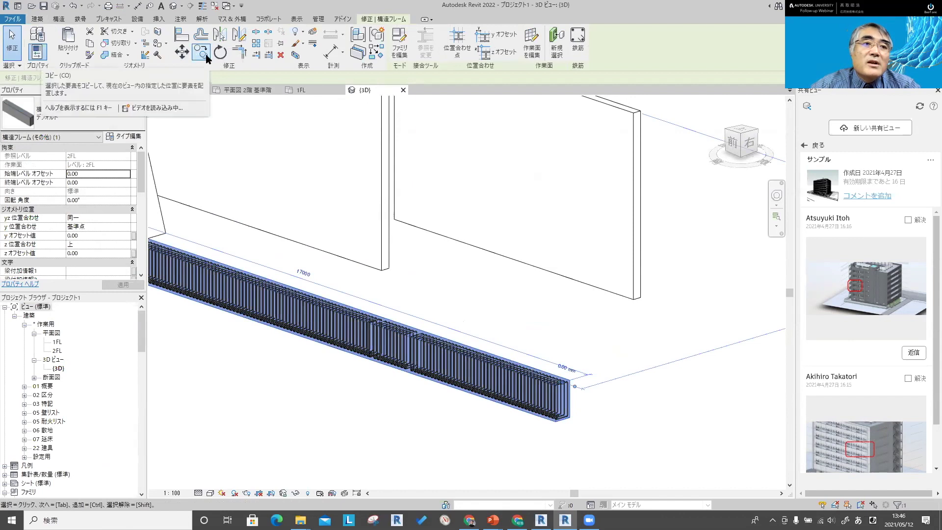
{"action": "middle_click_drag", "start_coordinate": [590, 450], "coordinate": [541, 354]}
{"action": "left_click", "coordinate": [542, 353]}
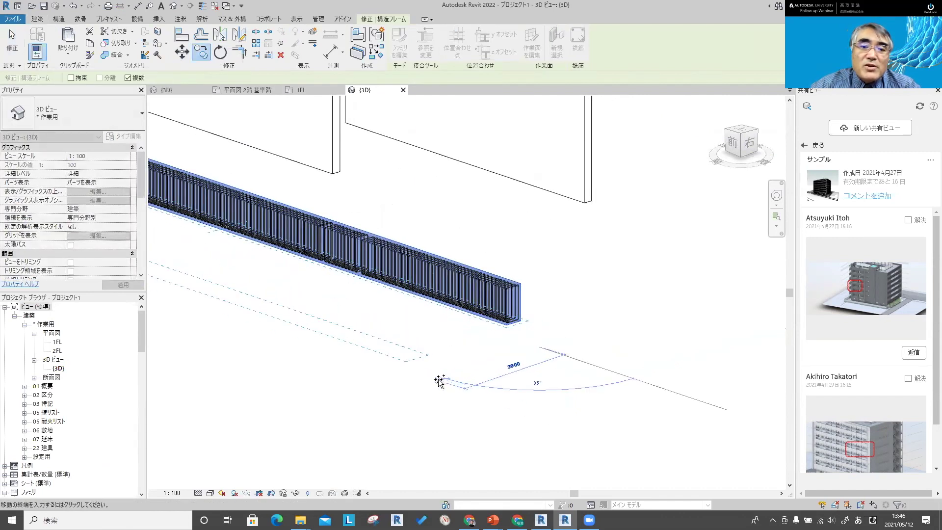
{"action": "left_click", "coordinate": [439, 377]}
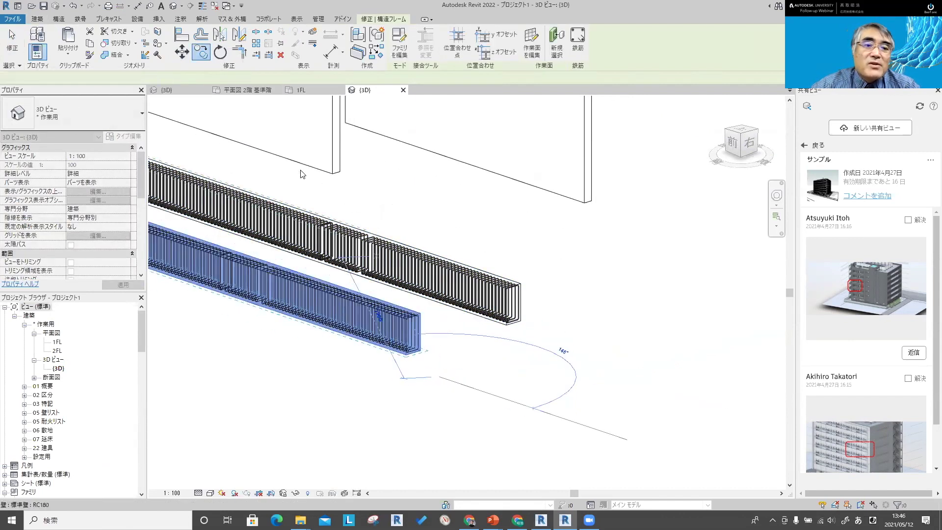
{"action": "key", "text": "Escape"}
{"action": "key", "text": "Escape"}
{"action": "scroll", "coordinate": [434, 345], "scroll_direction": "down", "scroll_amount": 2}
{"action": "scroll", "coordinate": [517, 372], "scroll_direction": "down", "scroll_amount": 3}
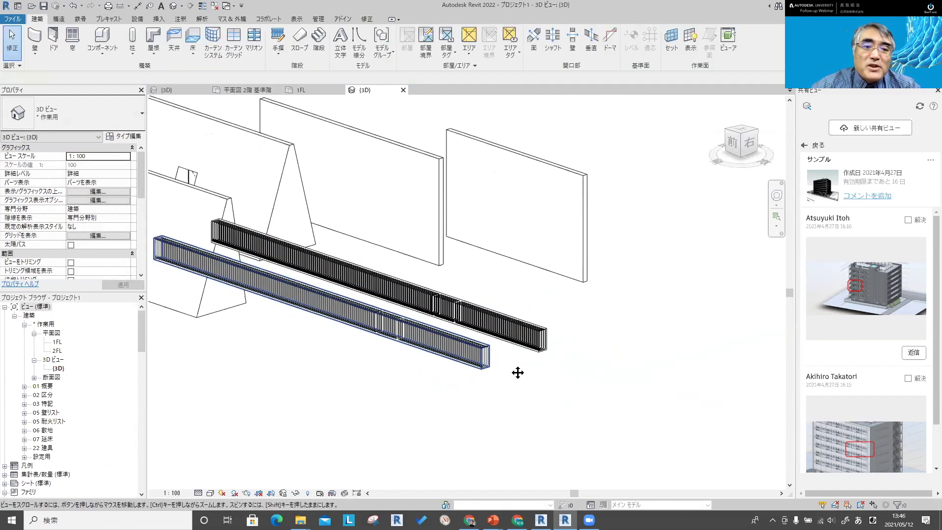
{"action": "left_click", "coordinate": [466, 357]}
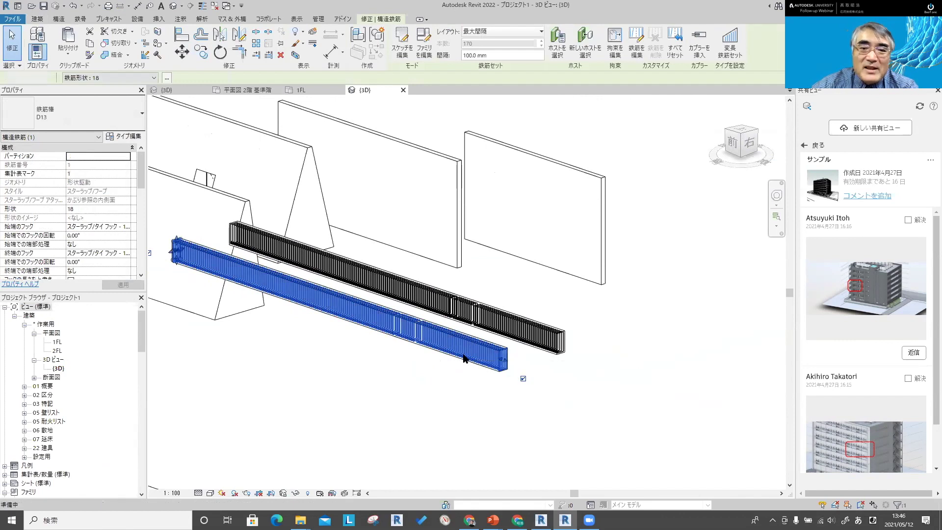
{"action": "key", "text": "Delete"}
- On the 1FL plan, move the section line across the beam and go to its section view
{"action": "scroll", "coordinate": [516, 325], "scroll_direction": "up", "scroll_amount": 1}
{"action": "scroll", "coordinate": [511, 330], "scroll_direction": "up", "scroll_amount": 2}
{"action": "scroll", "coordinate": [508, 353], "scroll_direction": "up", "scroll_amount": 2}
{"action": "scroll", "coordinate": [504, 387], "scroll_direction": "up", "scroll_amount": 1}
{"action": "scroll", "coordinate": [504, 393], "scroll_direction": "down", "scroll_amount": 3}
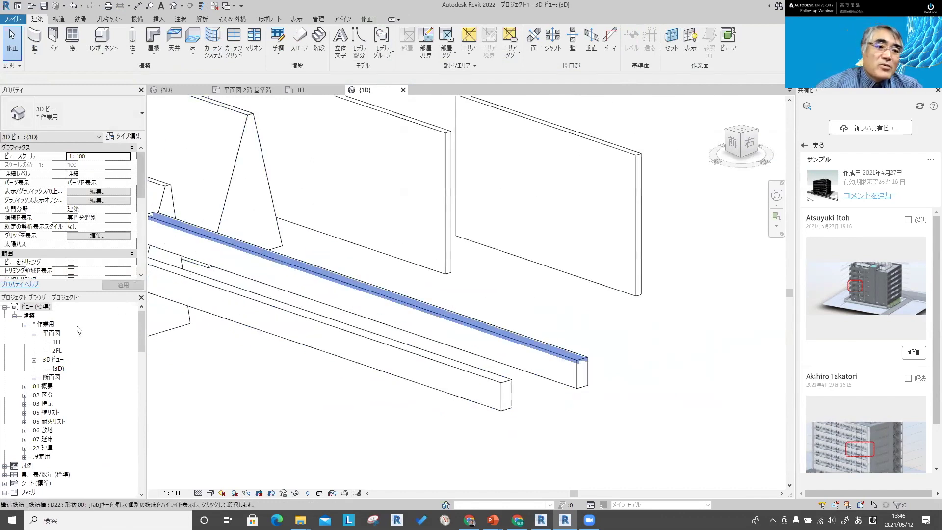
{"action": "double_click", "coordinate": [57, 342]}
{"action": "scroll", "coordinate": [231, 349], "scroll_direction": "down", "scroll_amount": 2}
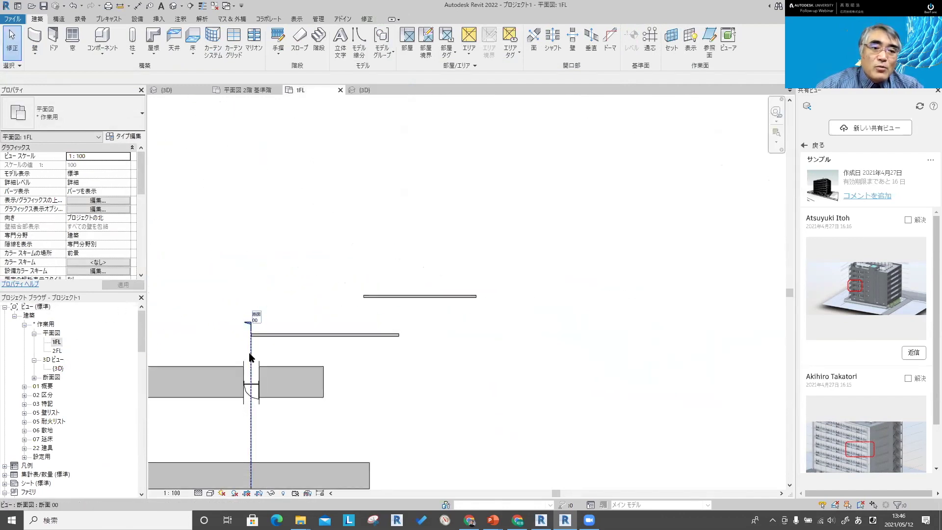
{"action": "left_click", "coordinate": [252, 358]}
{"action": "middle_click_drag", "start_coordinate": [290, 361], "coordinate": [269, 273]}
{"action": "left_click_drag", "start_coordinate": [262, 275], "coordinate": [540, 363]}
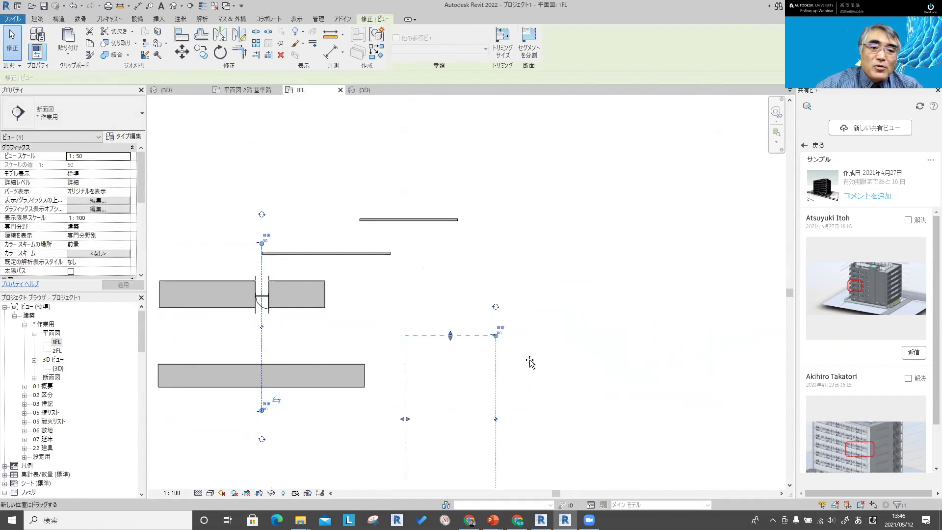
{"action": "right_click", "coordinate": [541, 357]}
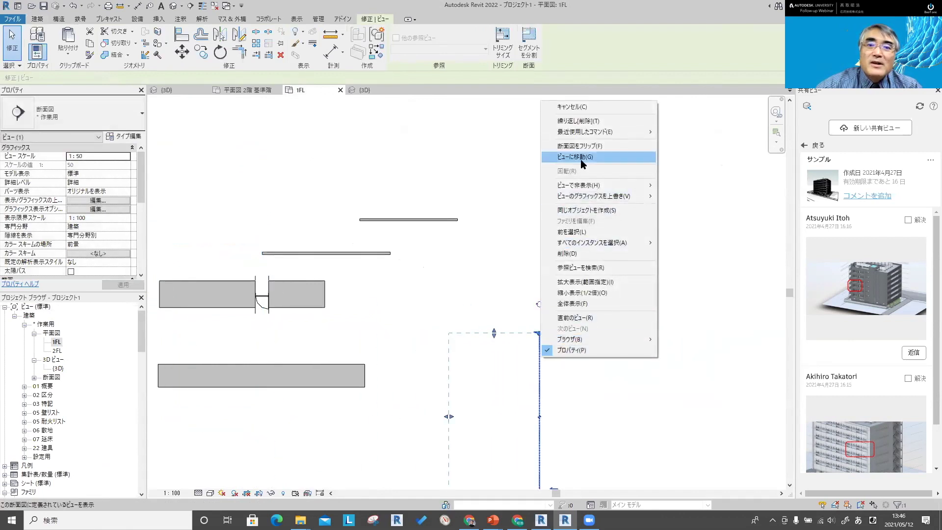
{"action": "left_click", "coordinate": [575, 157]}
- Delete the three old bars from the beam cross-section
{"action": "scroll", "coordinate": [504, 230], "scroll_direction": "up", "scroll_amount": 3}
{"action": "scroll", "coordinate": [569, 251], "scroll_direction": "up", "scroll_amount": 2}
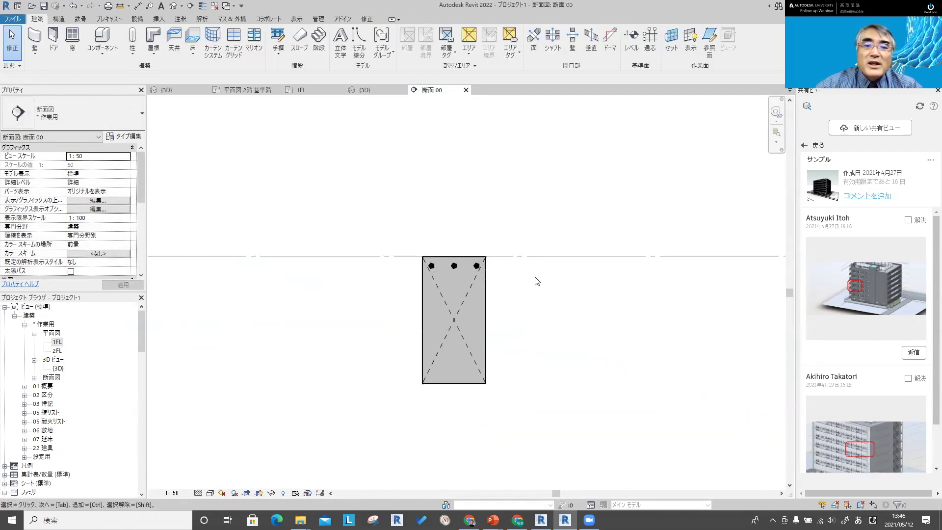
{"action": "left_click_drag", "start_coordinate": [322, 211], "coordinate": [646, 314]}
{"action": "key", "text": "Delete"}
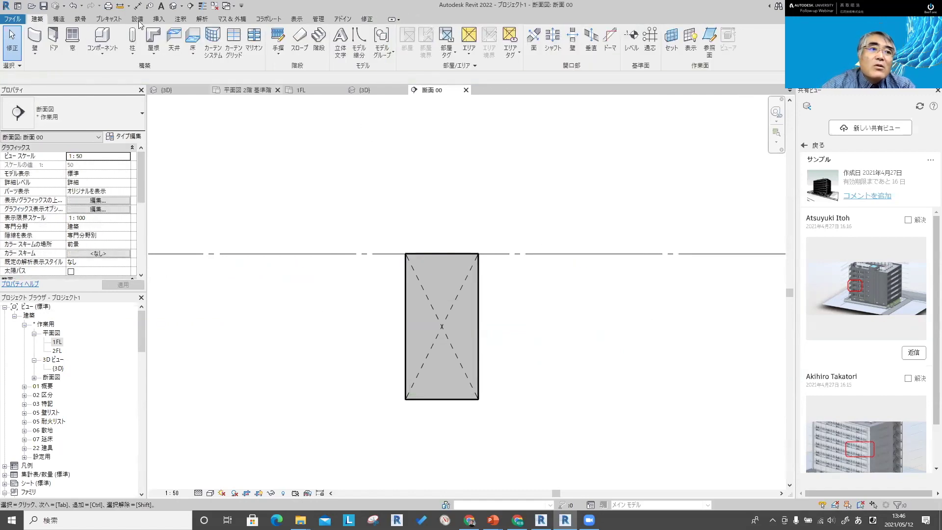
{"action": "left_click", "coordinate": [64, 21]}
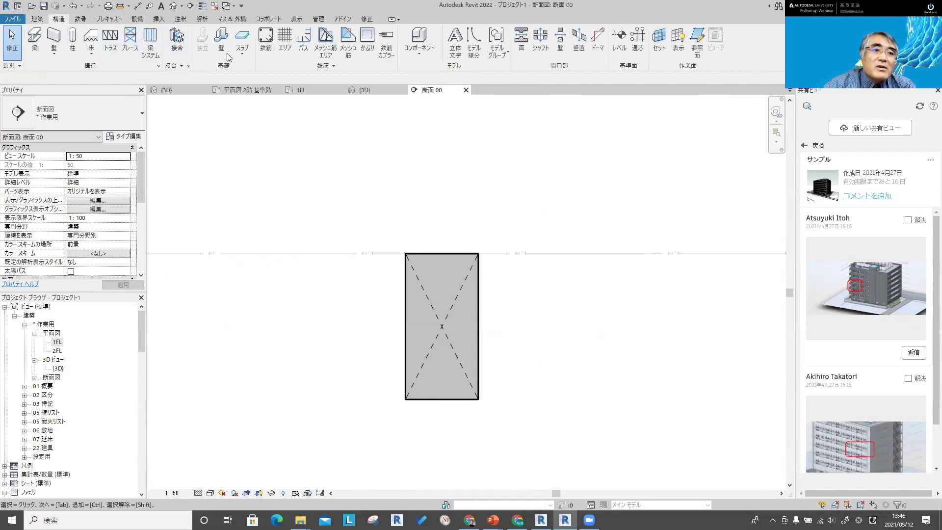
- Start rebar placement, dismiss the hook warning, and choose stirrup shape 18
{"action": "left_click", "coordinate": [269, 41]}
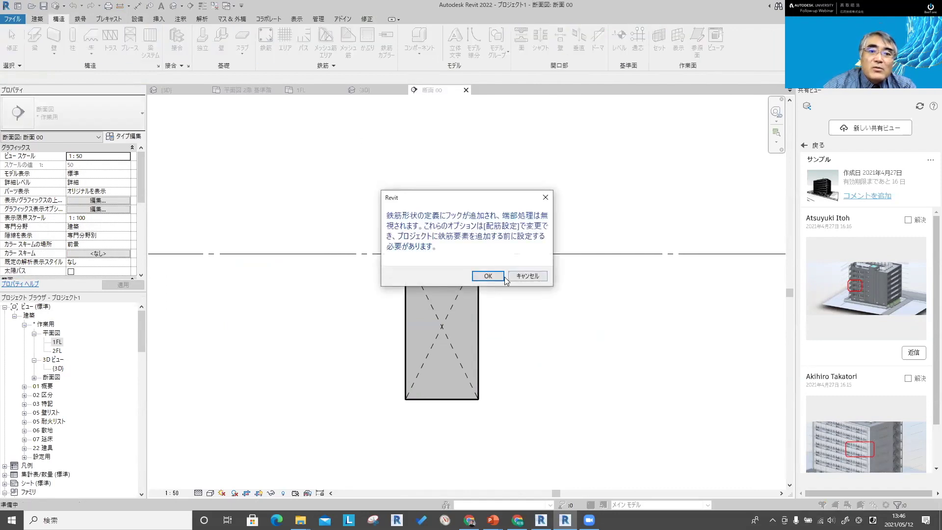
{"action": "left_click", "coordinate": [489, 274]}
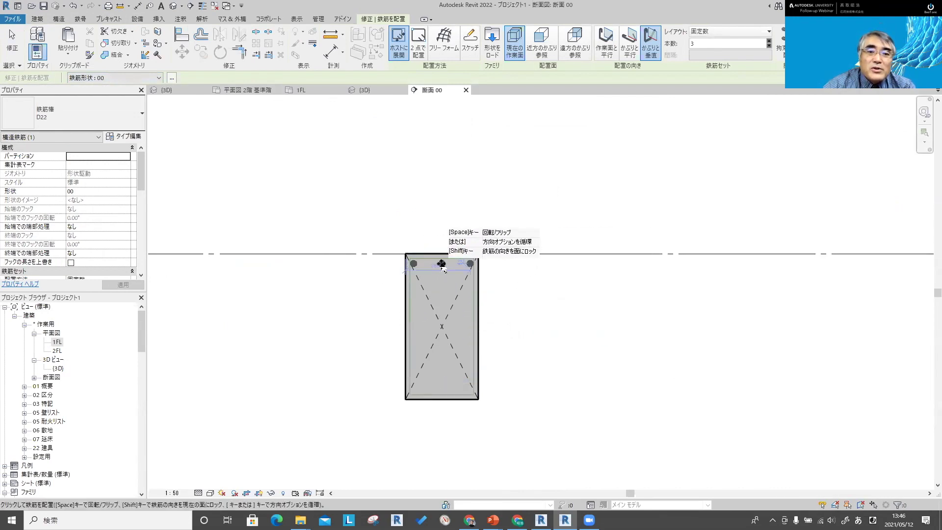
{"action": "left_click", "coordinate": [102, 80]}
{"action": "left_click", "coordinate": [102, 110]}
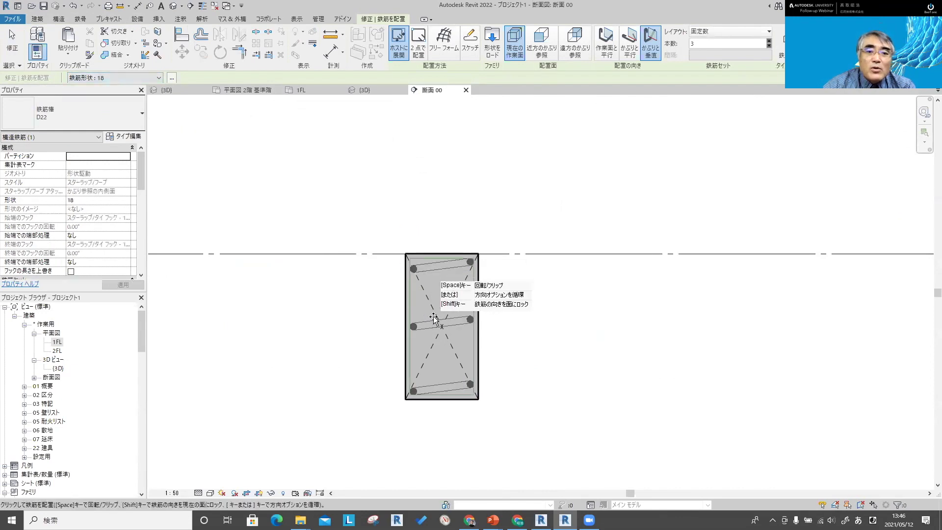
{"action": "left_click", "coordinate": [171, 78]}
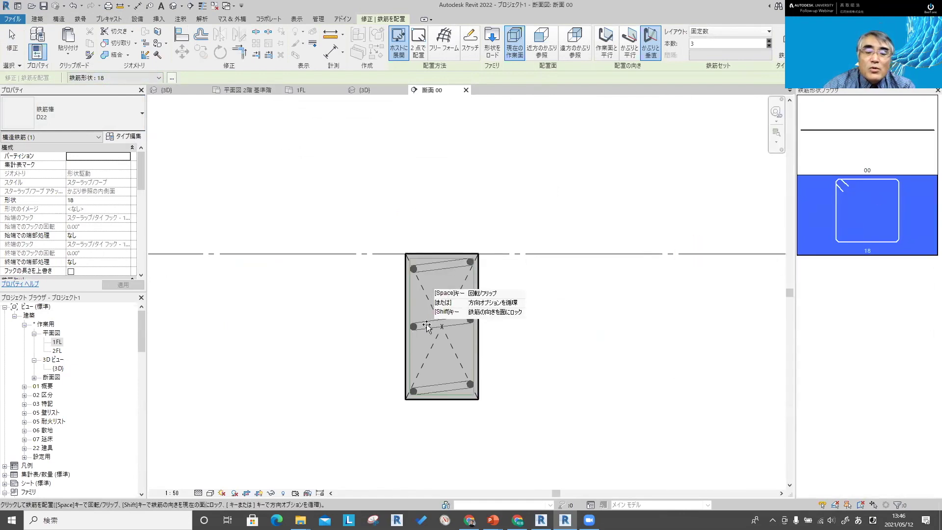
- Centre the beam section, cycle the stirrup orientation, and return to the PowerPoint slideshow
{"action": "scroll", "coordinate": [427, 328], "scroll_direction": "up", "scroll_amount": 3}
{"action": "middle_click_drag", "start_coordinate": [426, 328], "coordinate": [345, 322]}
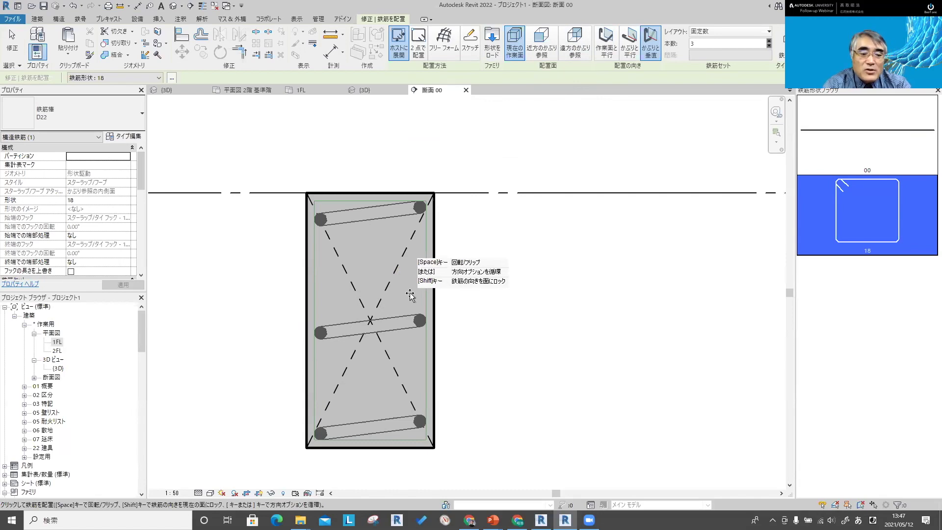
{"action": "key", "text": "Zenkaku_Hankaku"}
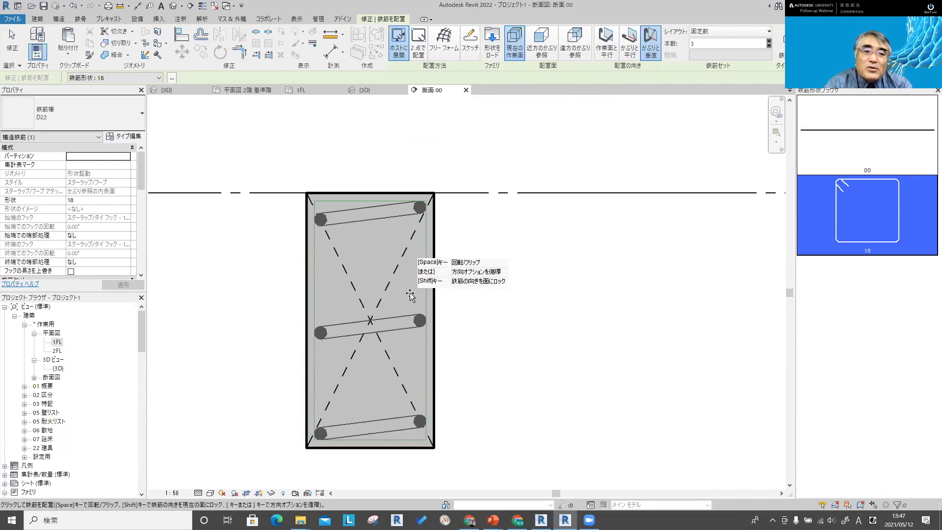
{"action": "key", "text": "space"}
{"action": "key", "text": "space"}
{"action": "key", "text": "space"}
{"action": "key", "text": "space"}
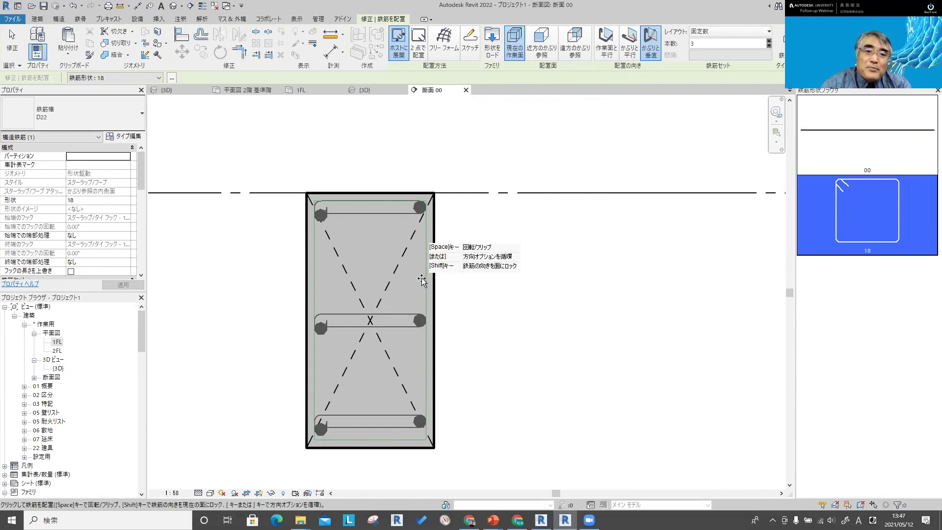
{"action": "key", "text": "alt+Tab"}
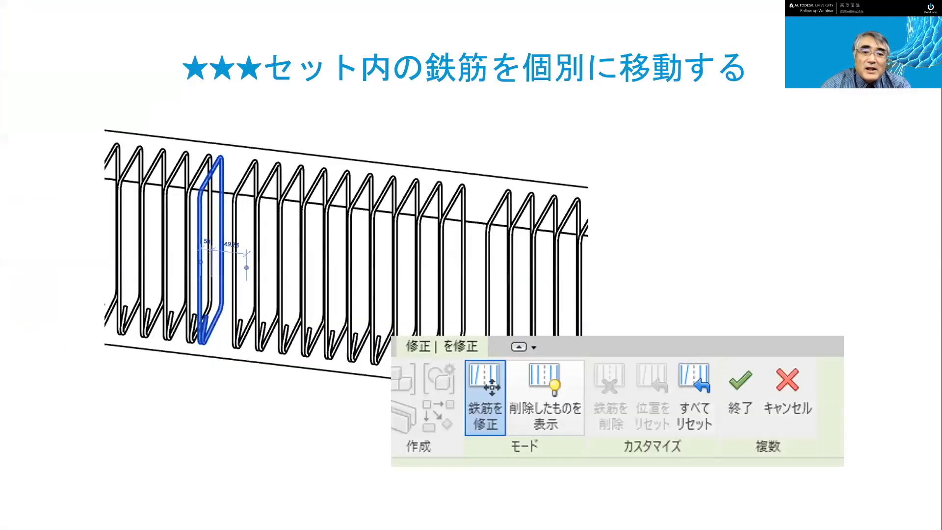
- Advance the slideshow to the slide on two-point rebar placement
{"action": "key", "text": "Right"}
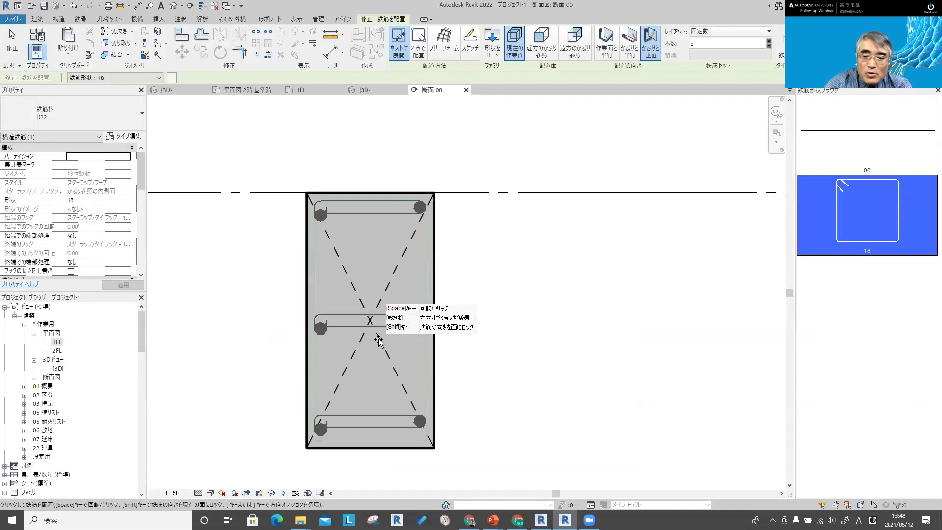
- Place a D13 shape 18 stirrup parallel to the work plane, hook at the bottom-left corner
{"action": "key", "text": "bracketright"}
{"action": "key", "text": "bracketright"}
{"action": "key", "text": "bracketright"}
{"action": "key", "text": "bracketright"}
{"action": "key", "text": "bracketright"}
{"action": "key", "text": "bracketright"}
{"action": "key", "text": "bracketright"}
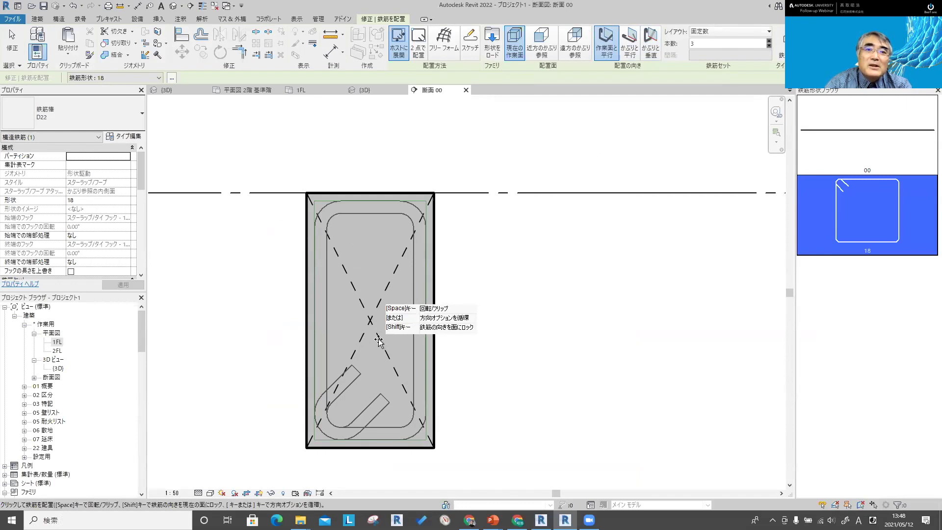
{"action": "left_click", "coordinate": [61, 119]}
{"action": "left_click_drag", "start_coordinate": [141, 202], "coordinate": [148, 173]}
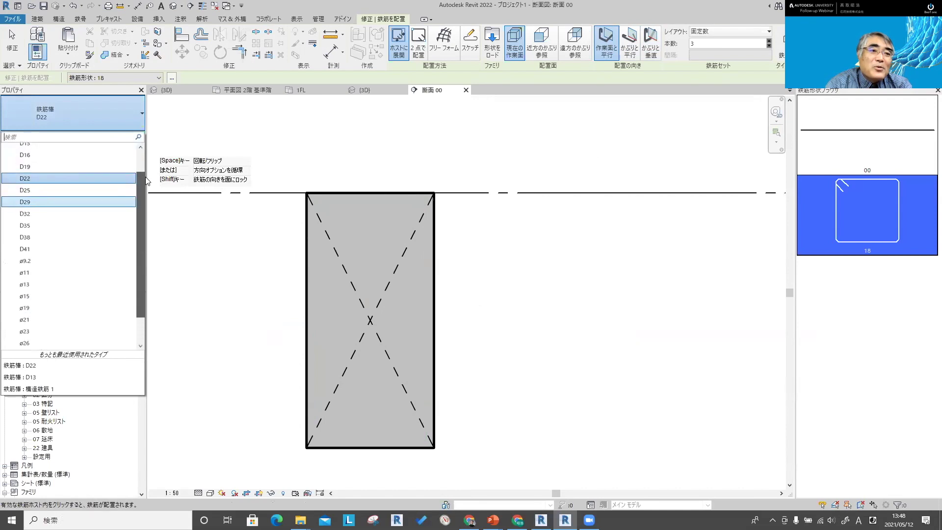
{"action": "left_click", "coordinate": [93, 160]}
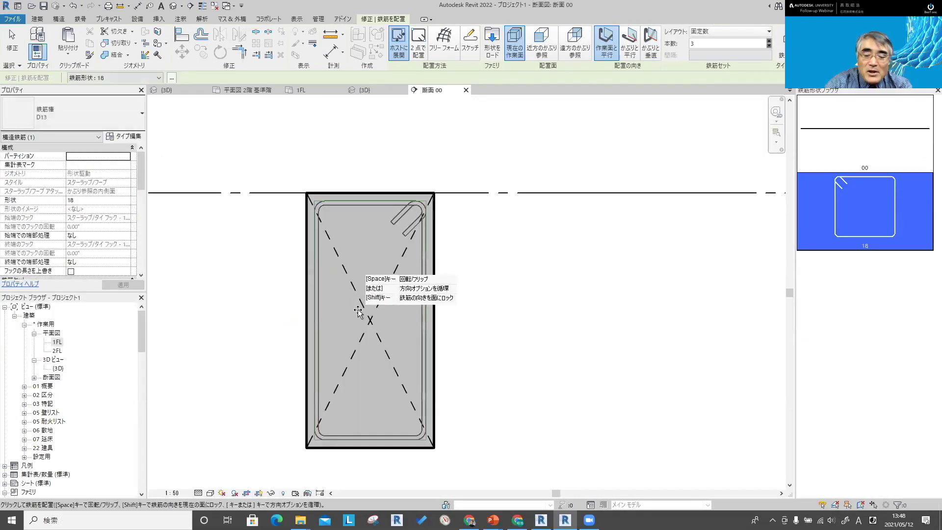
{"action": "key", "text": "bracketright"}
{"action": "key", "text": "bracketright"}
{"action": "key", "text": "bracketright"}
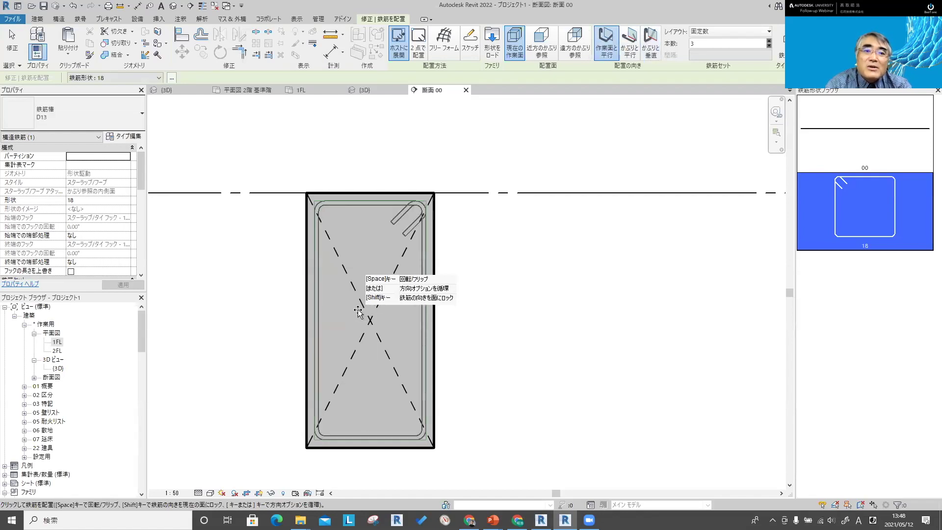
{"action": "key", "text": "space"}
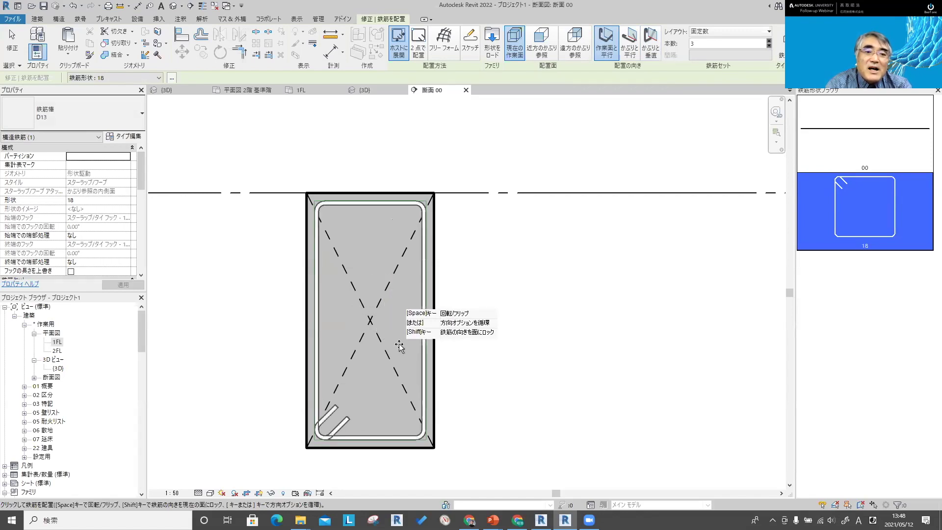
{"action": "left_click", "coordinate": [399, 344]}
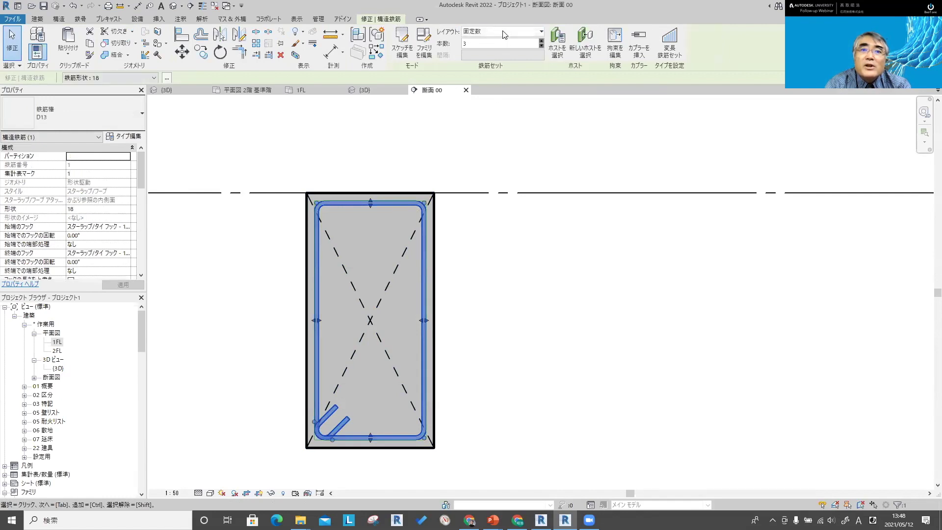
- Set the stirrup layout to Maximum Spacing at 100 mm and return to the {3D} view
{"action": "left_click", "coordinate": [504, 34]}
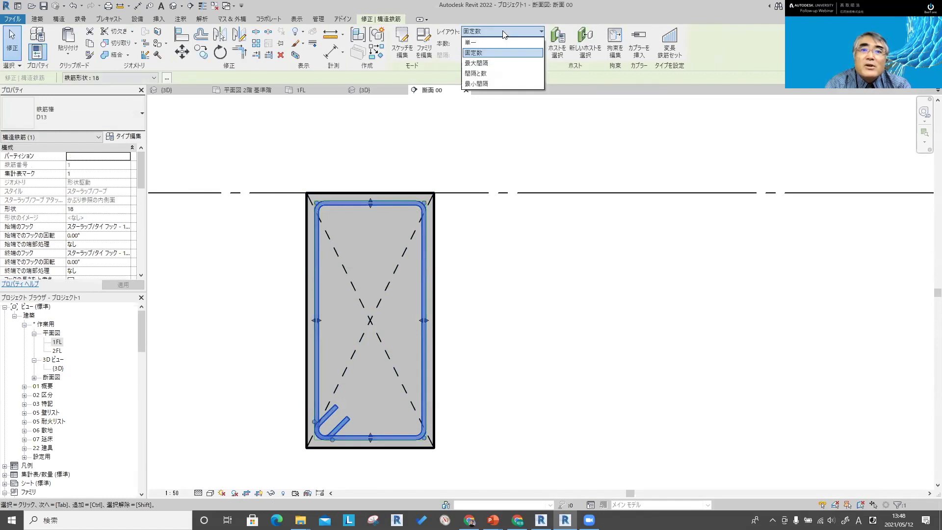
{"action": "left_click", "coordinate": [494, 64]}
{"action": "left_click", "coordinate": [494, 58]}
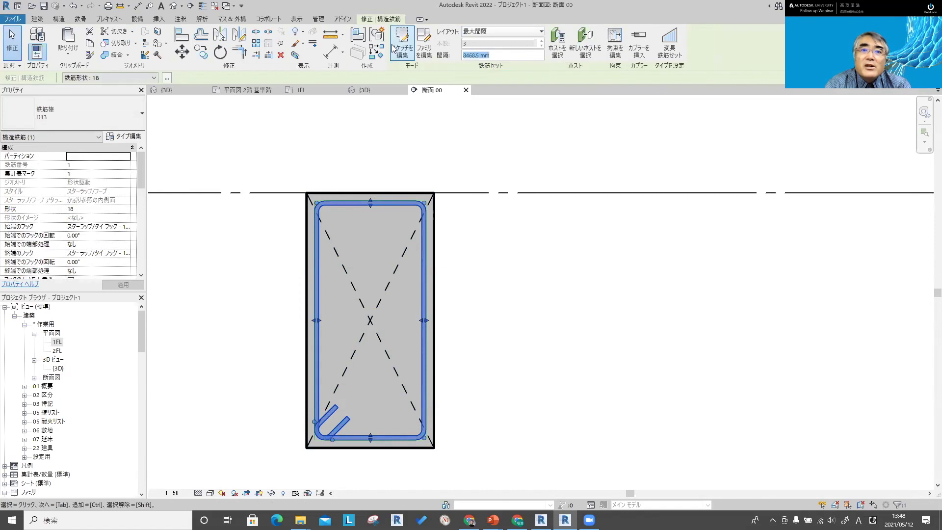
{"action": "type", "text": "100"}
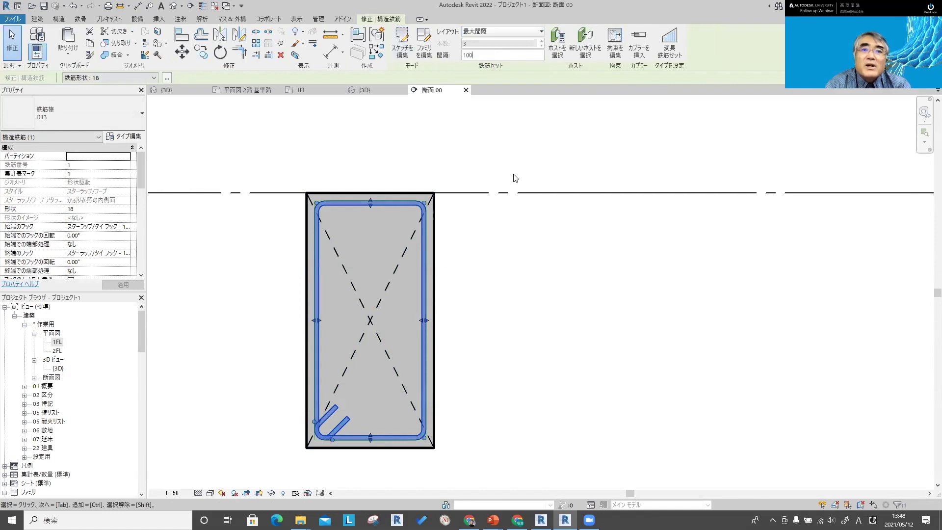
{"action": "left_click", "coordinate": [513, 178]}
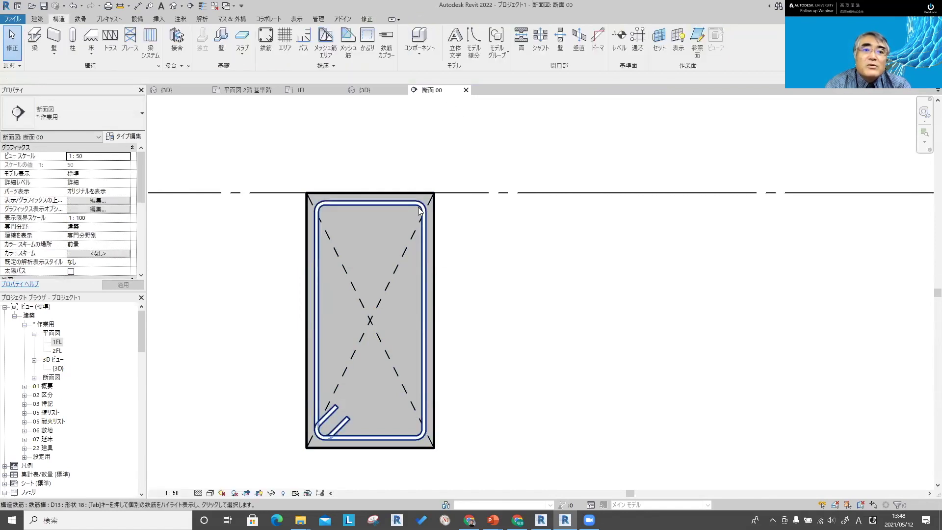
{"action": "left_click", "coordinate": [368, 90]}
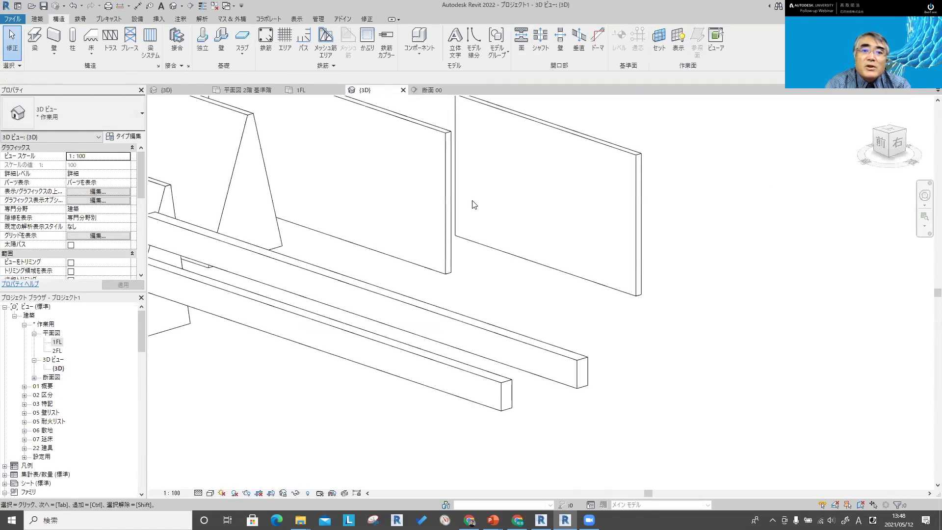
- Set the stirrup set to display unobscured and as solid in the 3D view
{"action": "left_click", "coordinate": [210, 493]}
{"action": "left_click", "coordinate": [231, 445]}
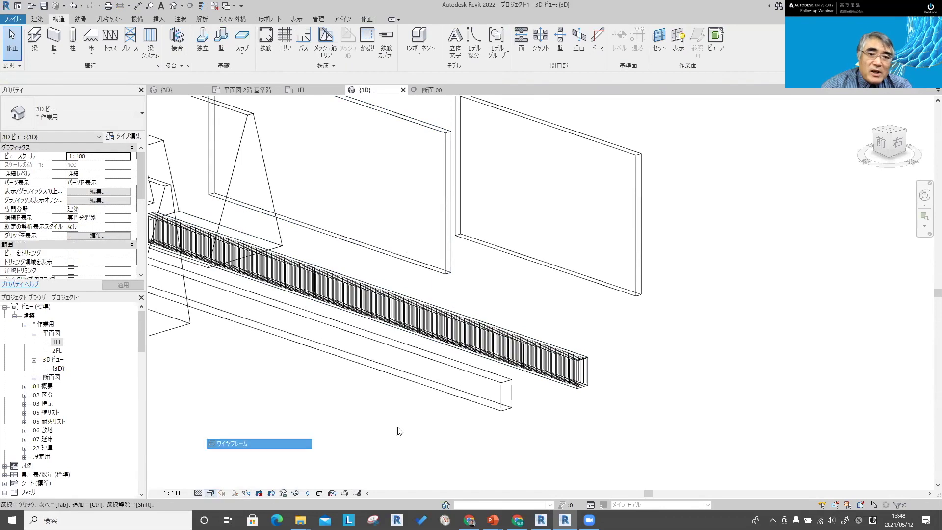
{"action": "scroll", "coordinate": [587, 371], "scroll_direction": "up", "scroll_amount": 3}
{"action": "scroll", "coordinate": [584, 343], "scroll_direction": "up", "scroll_amount": 3}
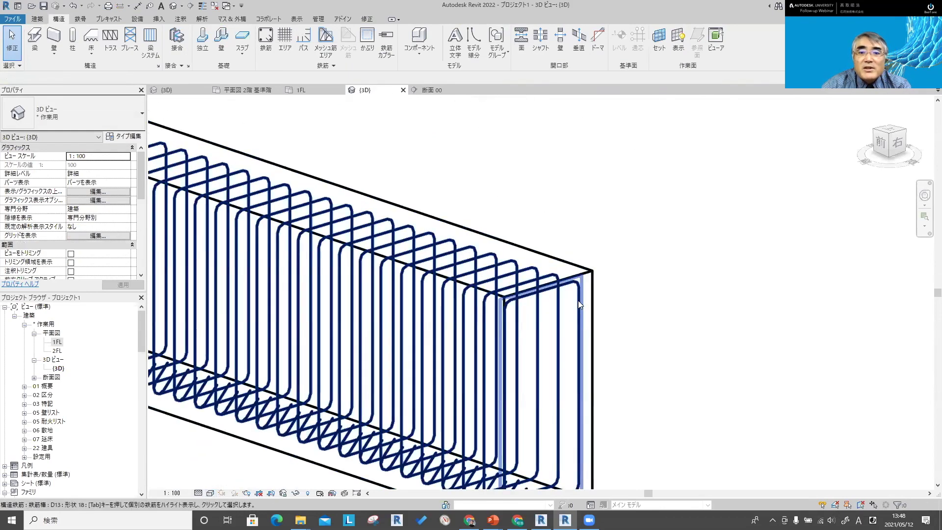
{"action": "left_click", "coordinate": [577, 300]}
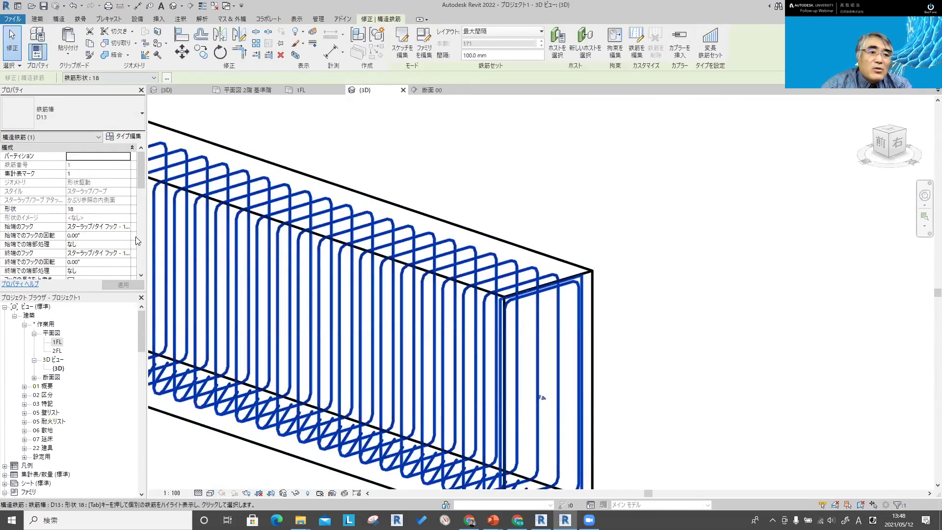
{"action": "scroll", "coordinate": [135, 236], "scroll_direction": "down", "scroll_amount": 5}
{"action": "left_click", "coordinate": [101, 183]}
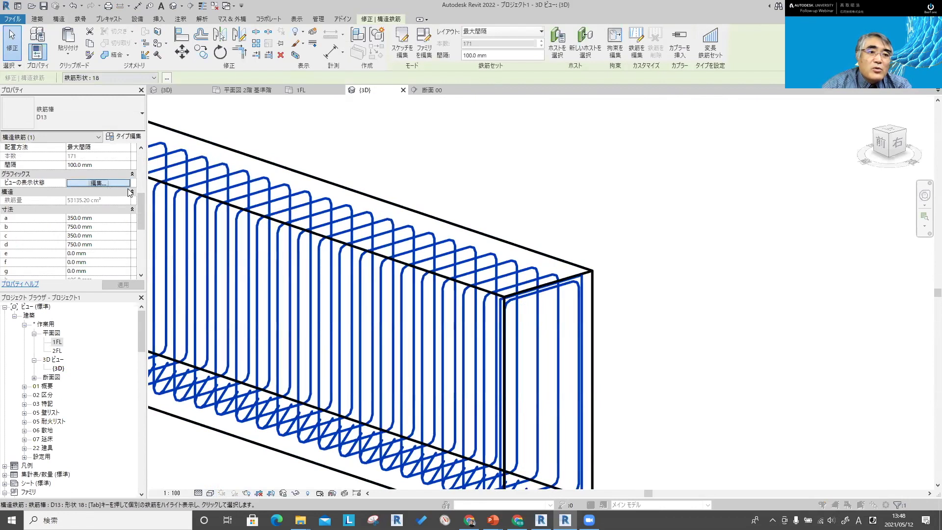
{"action": "left_click", "coordinate": [509, 219]}
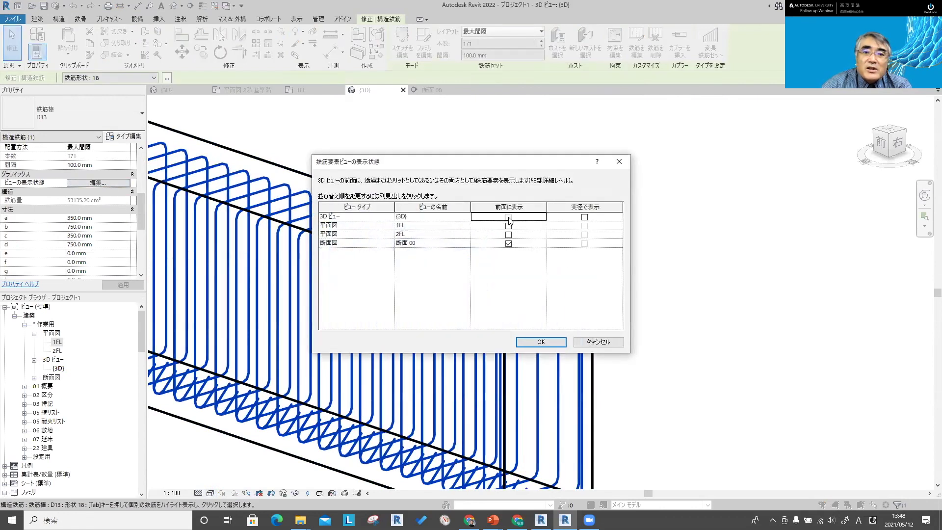
{"action": "left_click", "coordinate": [585, 218]}
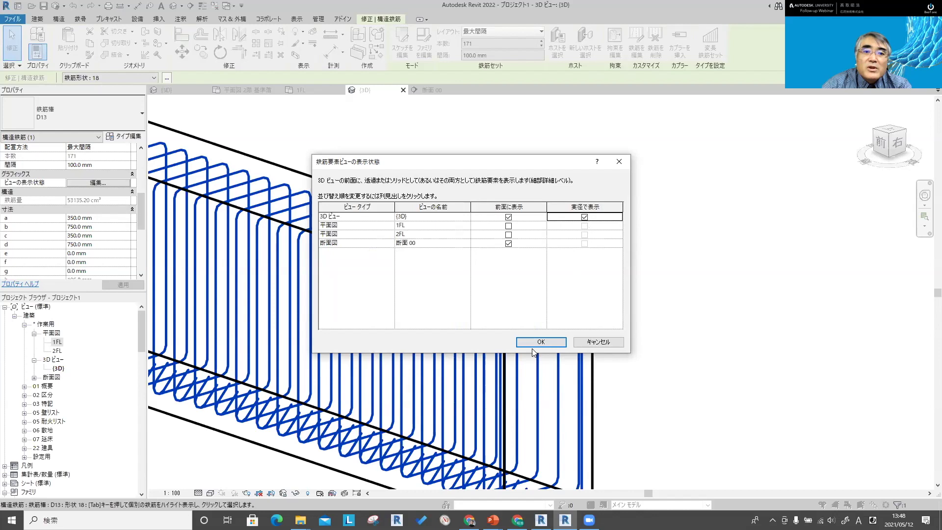
{"action": "left_click", "coordinate": [535, 344]}
- Switch the 3D view to Shading visual style and pan along the beam
{"action": "left_click", "coordinate": [210, 493]}
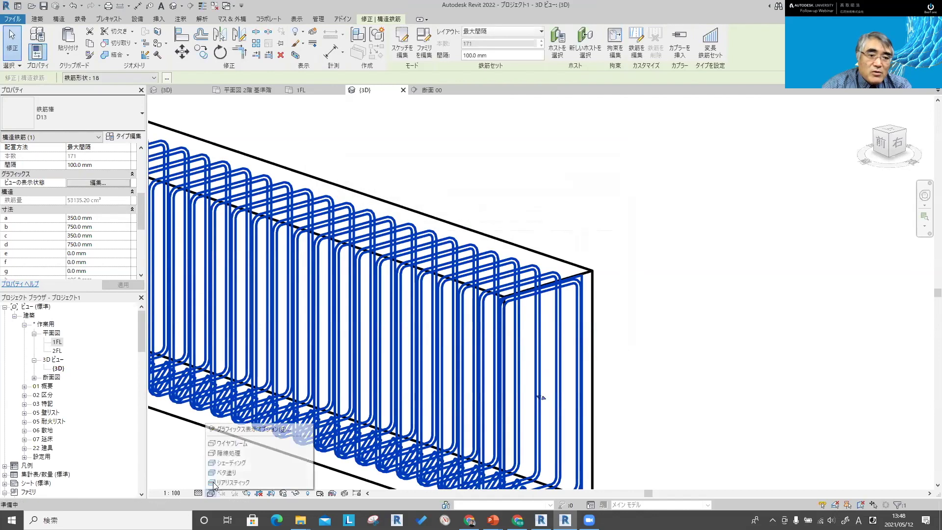
{"action": "left_click", "coordinate": [228, 463]}
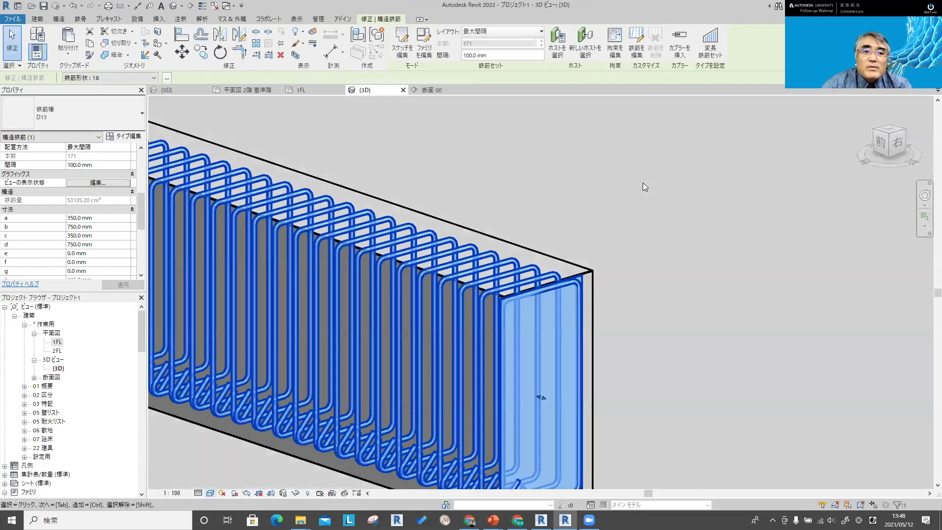
{"action": "left_click", "coordinate": [607, 205]}
{"action": "middle_click_drag", "start_coordinate": [607, 205], "coordinate": [744, 268]}
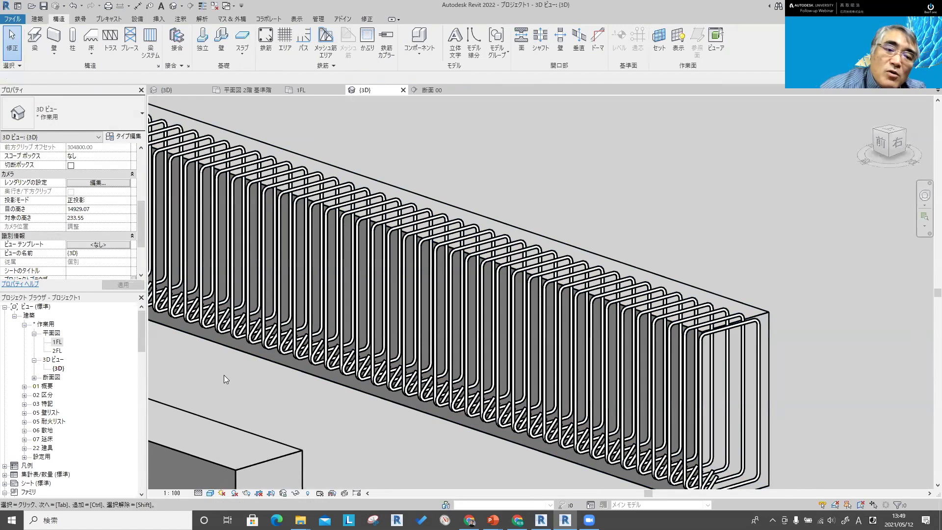
- Select the stirrup rebar set by Tab-cycling to a single stirrup
{"action": "scroll", "coordinate": [309, 261], "scroll_direction": "up", "scroll_amount": 5}
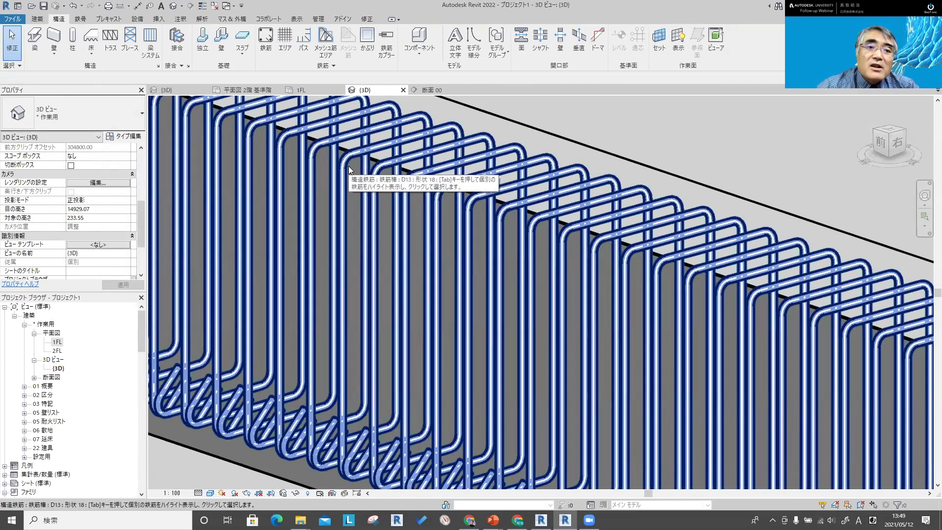
{"action": "key", "text": "Tab"}
{"action": "left_click", "coordinate": [349, 170]}
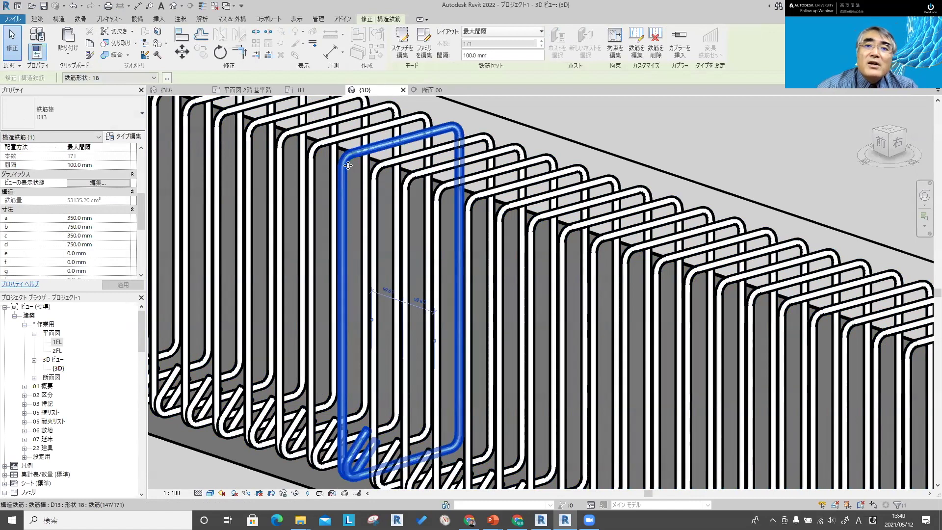
{"action": "key", "text": "Escape"}
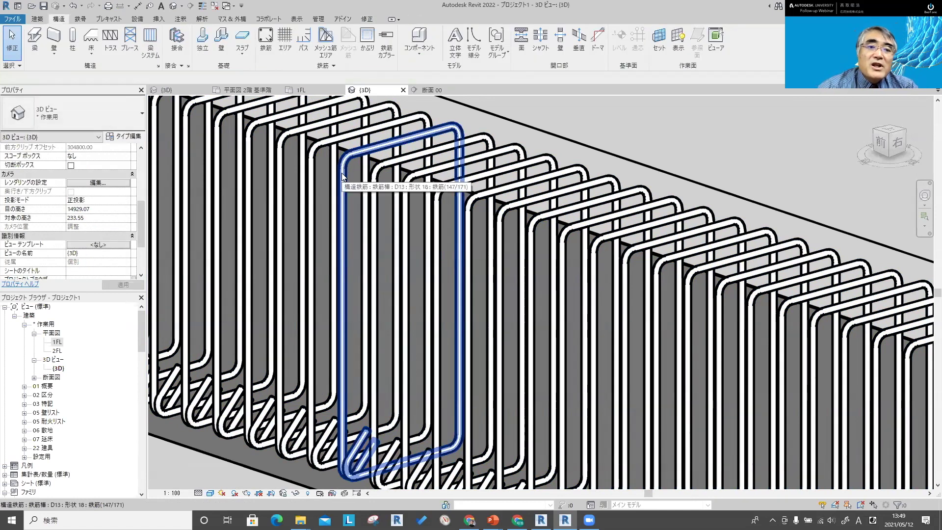
{"action": "key", "text": "Tab"}
{"action": "key", "text": "Tab"}
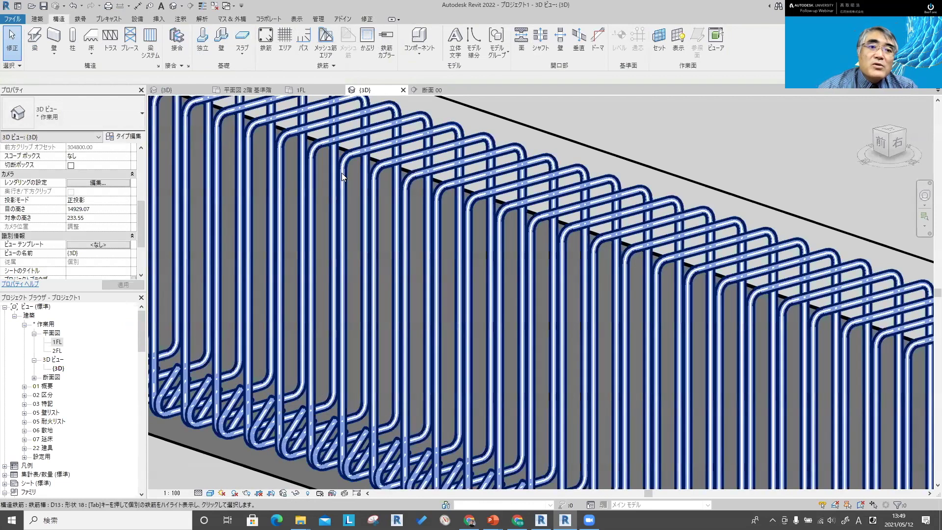
{"action": "key", "text": "Tab"}
{"action": "left_click", "coordinate": [341, 173]}
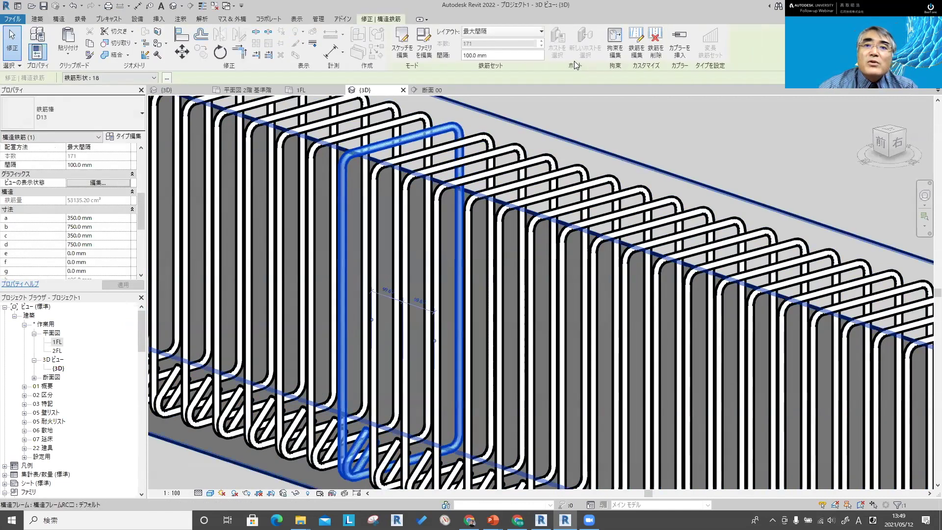
- Edit the set bar by bar and shift one stirrup to a spacing of 20
{"action": "left_click", "coordinate": [656, 49]}
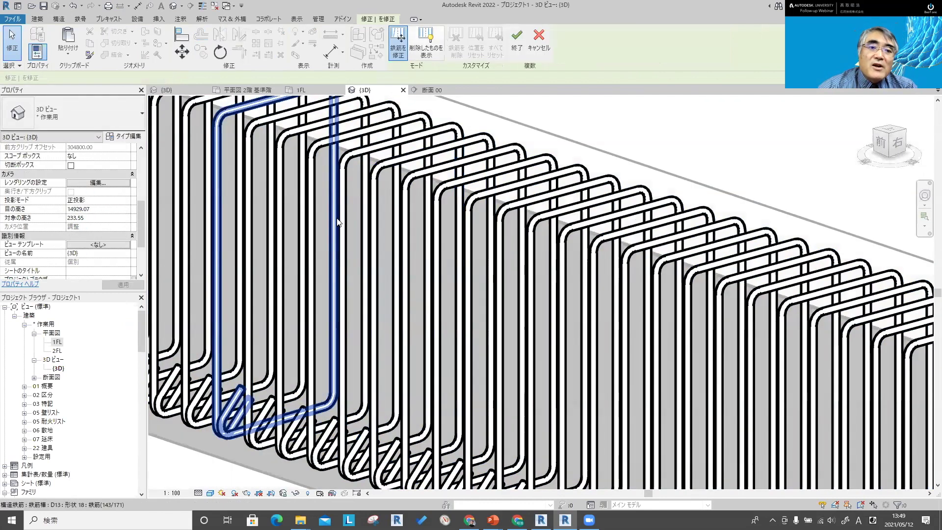
{"action": "left_click", "coordinate": [346, 211]}
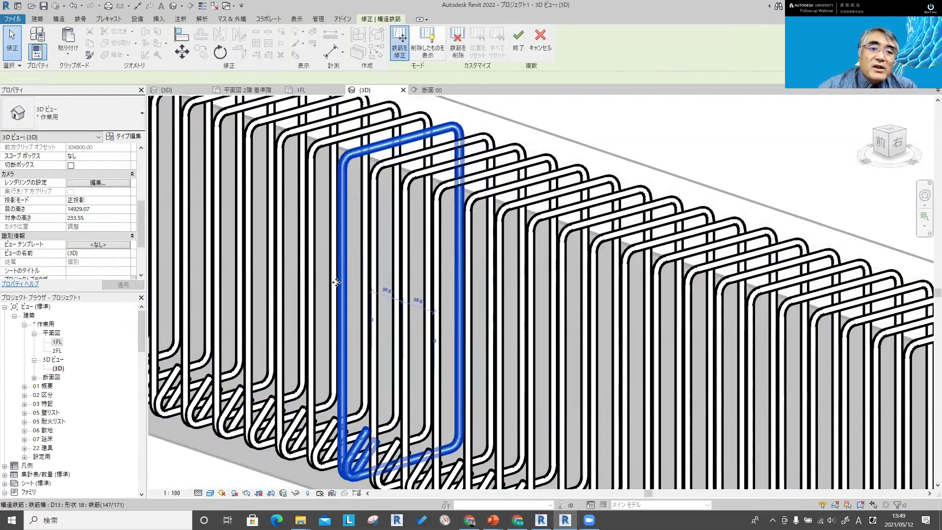
{"action": "left_click", "coordinate": [389, 290]}
{"action": "type", "text": "20"}
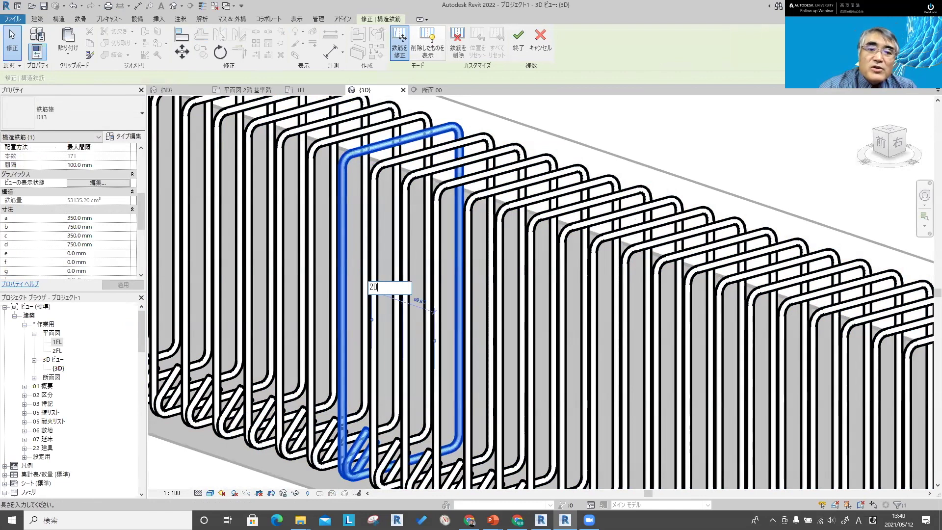
{"action": "key", "text": "Return"}
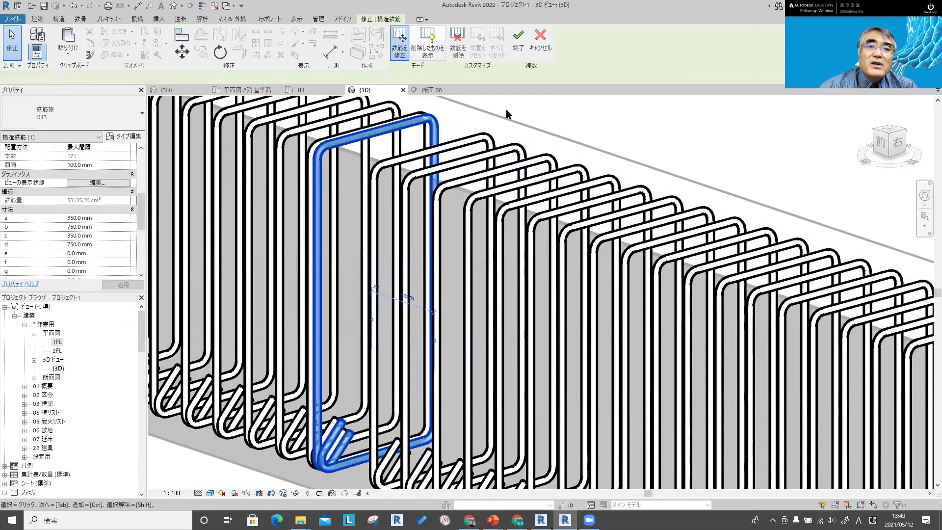
{"action": "left_click", "coordinate": [507, 114]}
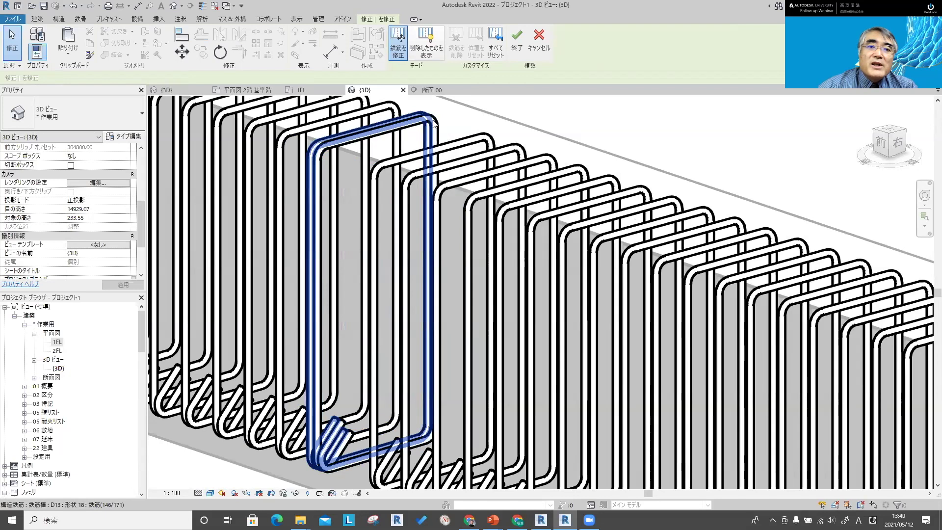
- Remove two individual stirrups from the set, leaving 169 bars
{"action": "left_click", "coordinate": [433, 123]}
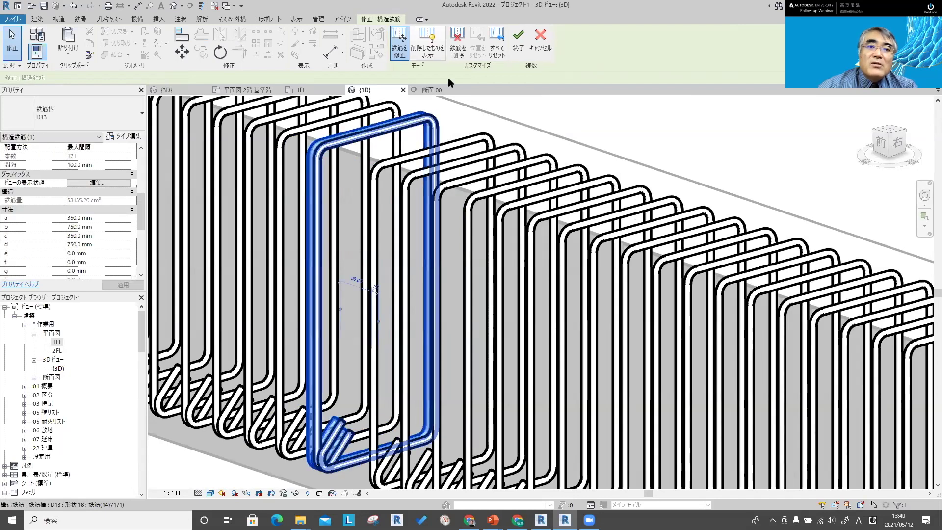
{"action": "left_click", "coordinate": [459, 46]}
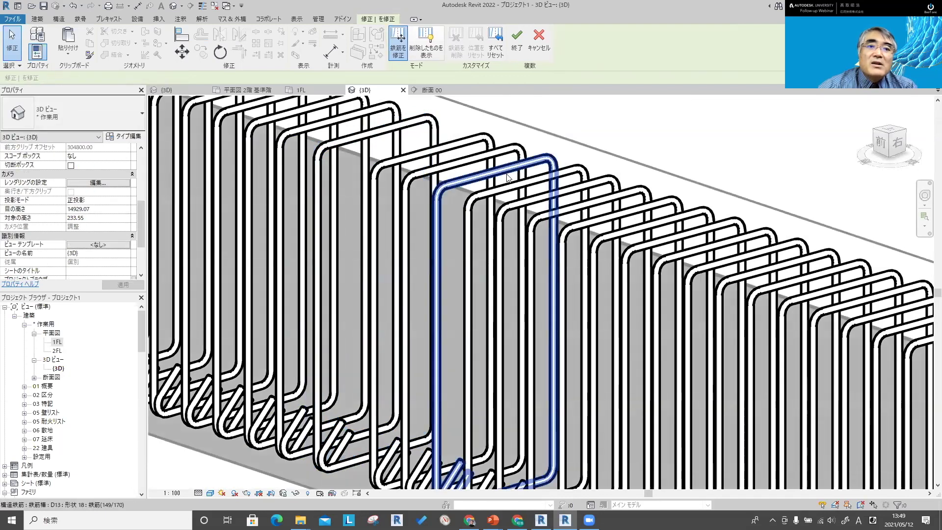
{"action": "left_click", "coordinate": [486, 175]}
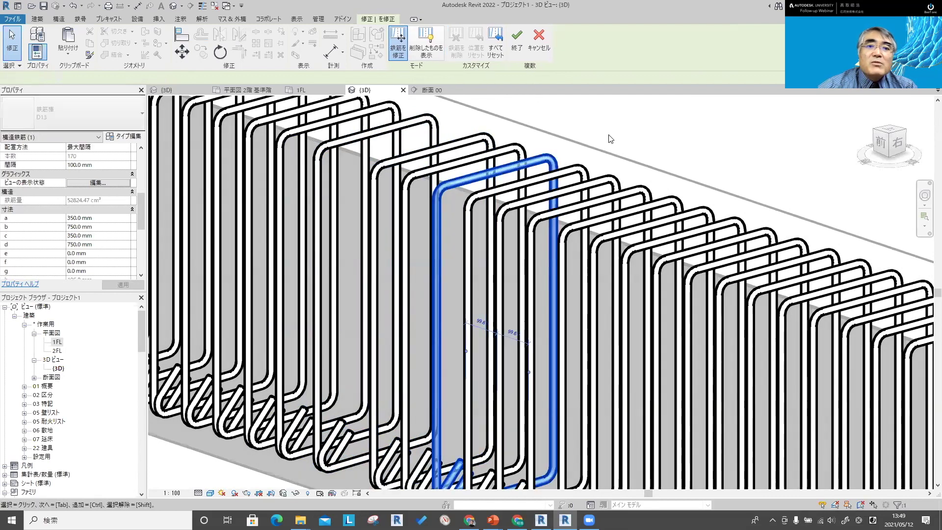
{"action": "key", "text": "Delete"}
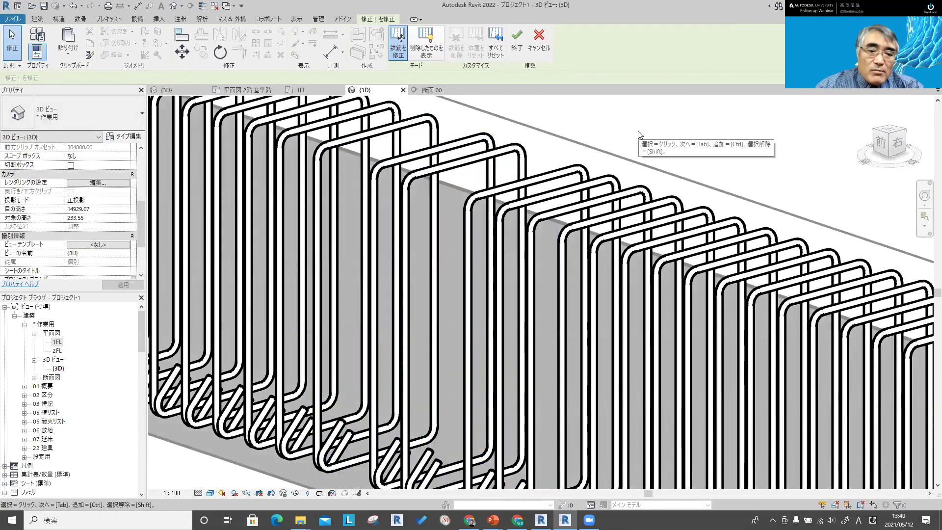
{"action": "left_click", "coordinate": [302, 446]}
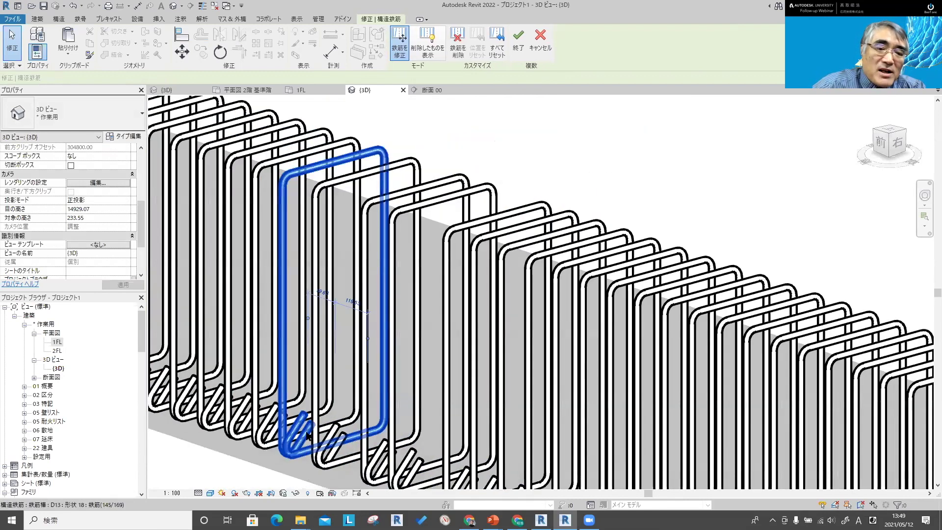
- Select two stirrups in edit mode, then finish the bar-by-bar editing of the set
{"action": "scroll", "coordinate": [307, 436], "scroll_direction": "down", "scroll_amount": 2}
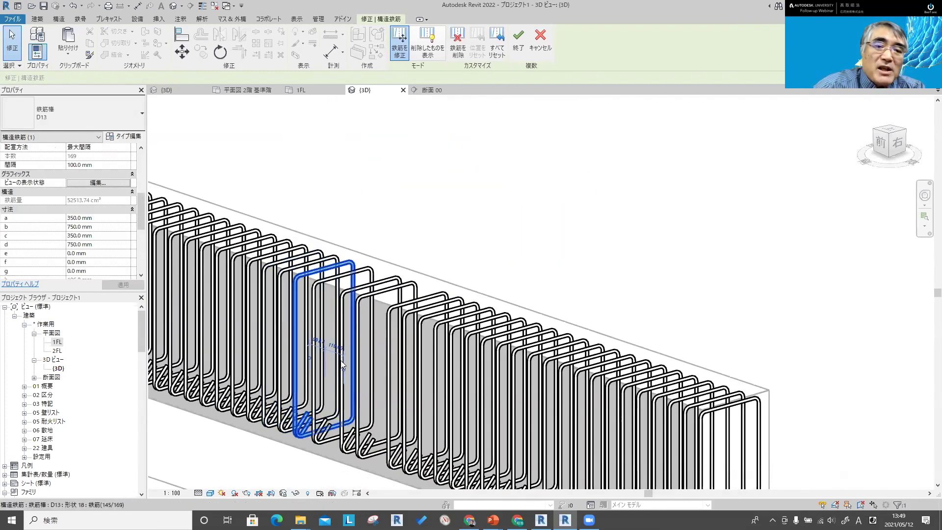
{"action": "scroll", "coordinate": [293, 437], "scroll_direction": "up", "scroll_amount": 1}
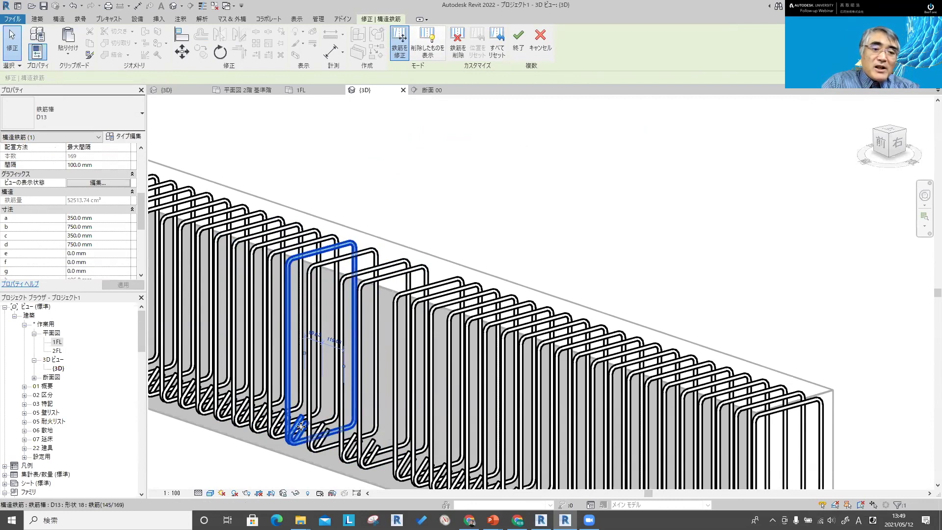
{"action": "left_click", "coordinate": [301, 426]}
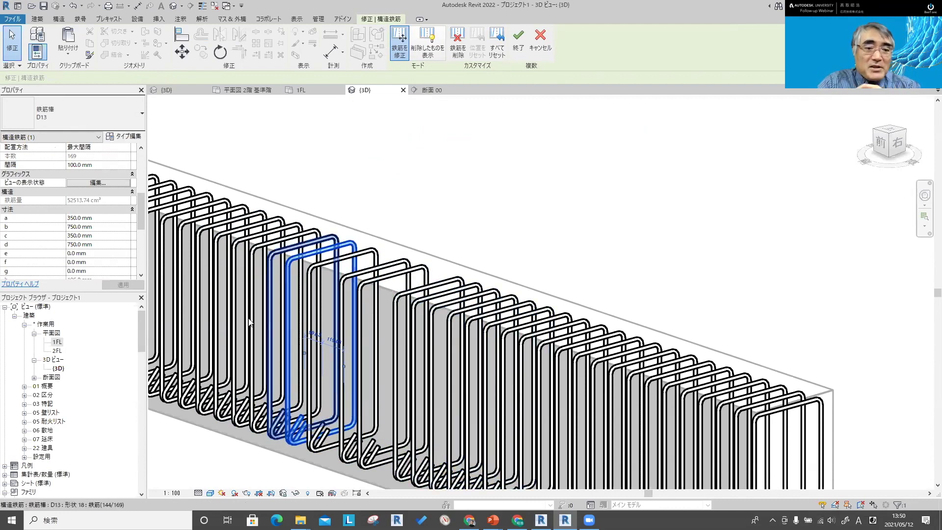
{"action": "left_click", "coordinate": [227, 316], "text": "ctrl"}
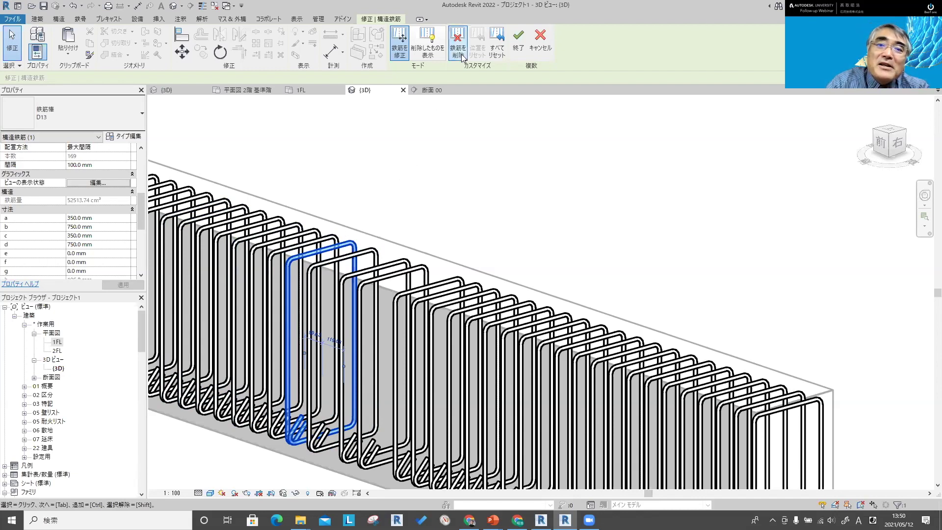
{"action": "left_click", "coordinate": [497, 48]}
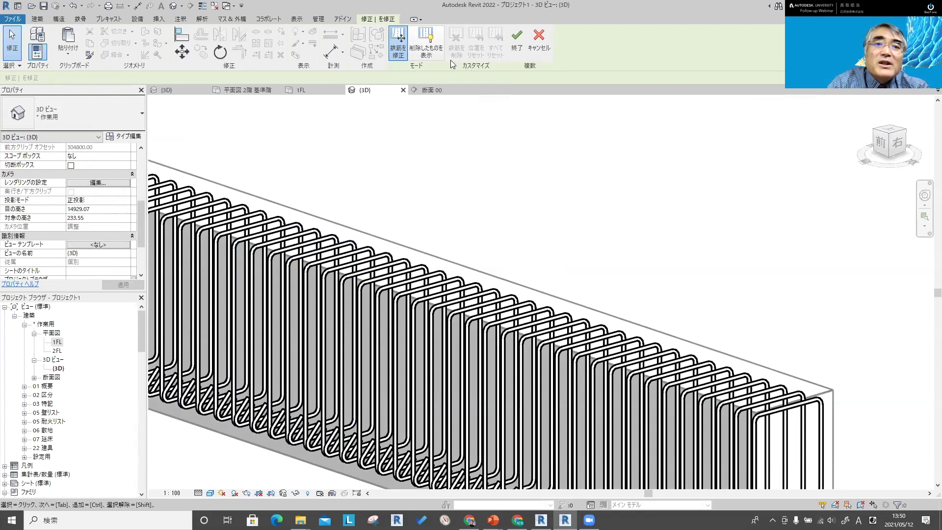
{"action": "left_click", "coordinate": [540, 34]}
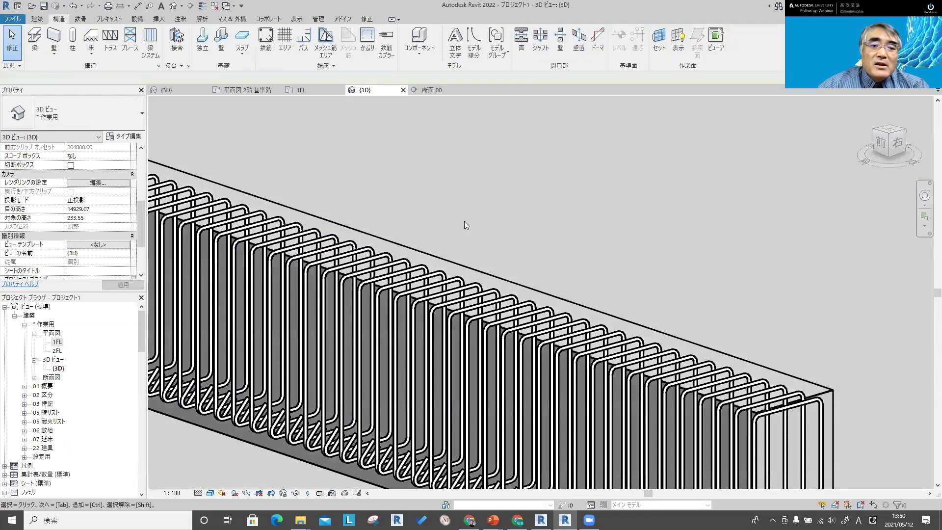
{"action": "left_click", "coordinate": [427, 90]}
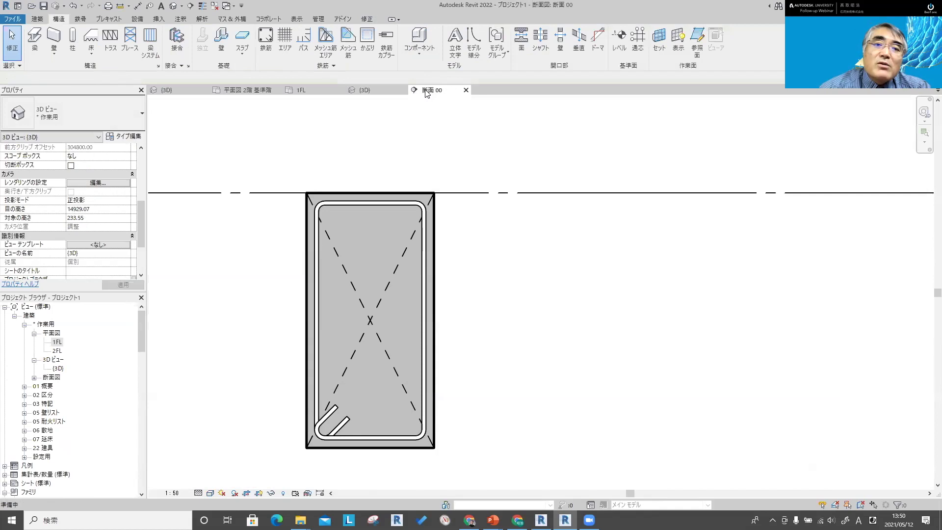
{"action": "left_click", "coordinate": [377, 210]}
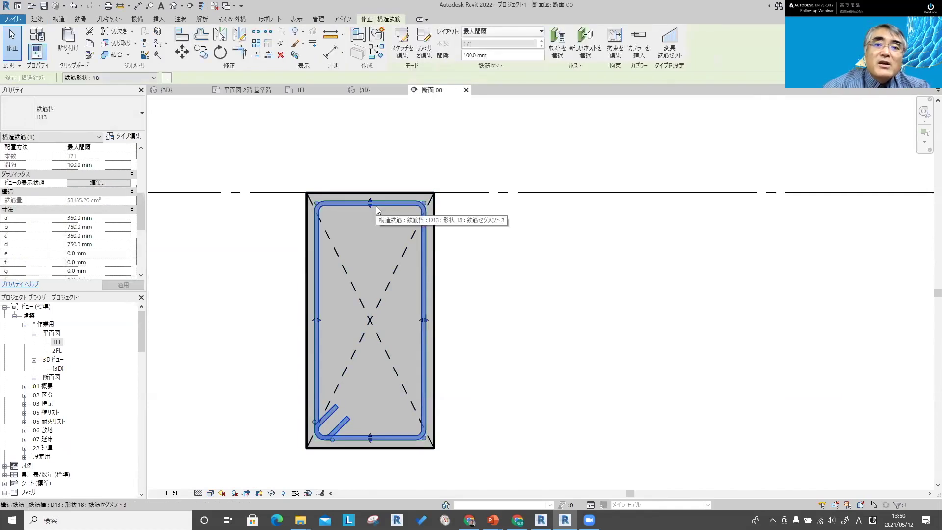
{"action": "key", "text": "Escape"}
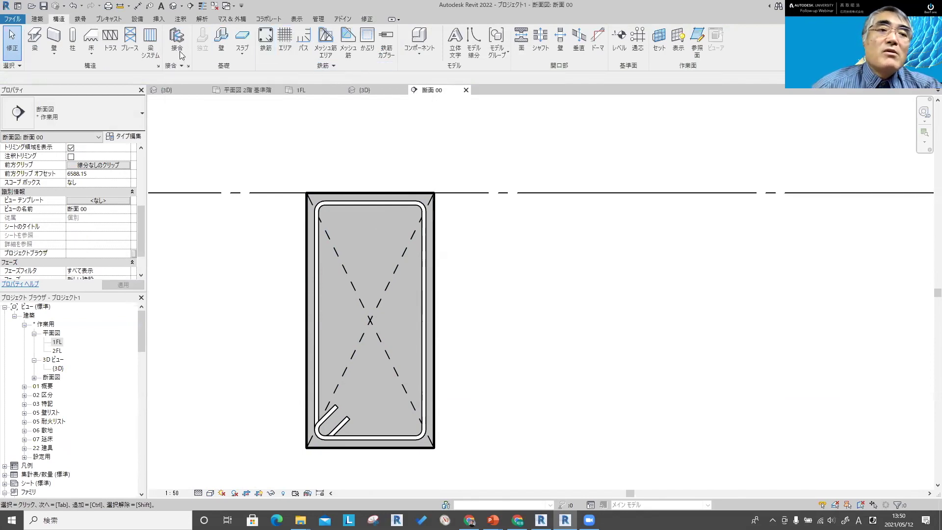
- Place three D29 straight bars, perpendicular to cover, inside the stirrup at the beam top
{"action": "left_click", "coordinate": [266, 40]}
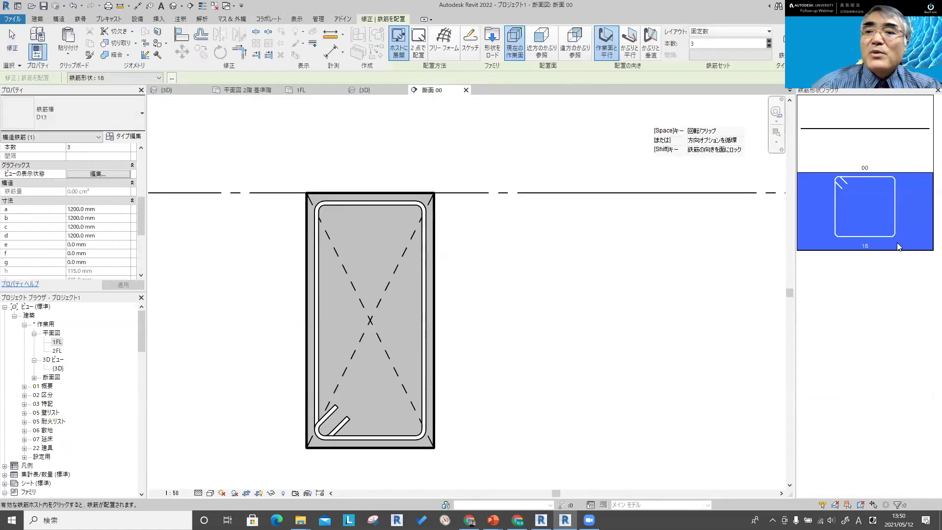
{"action": "left_click", "coordinate": [883, 142]}
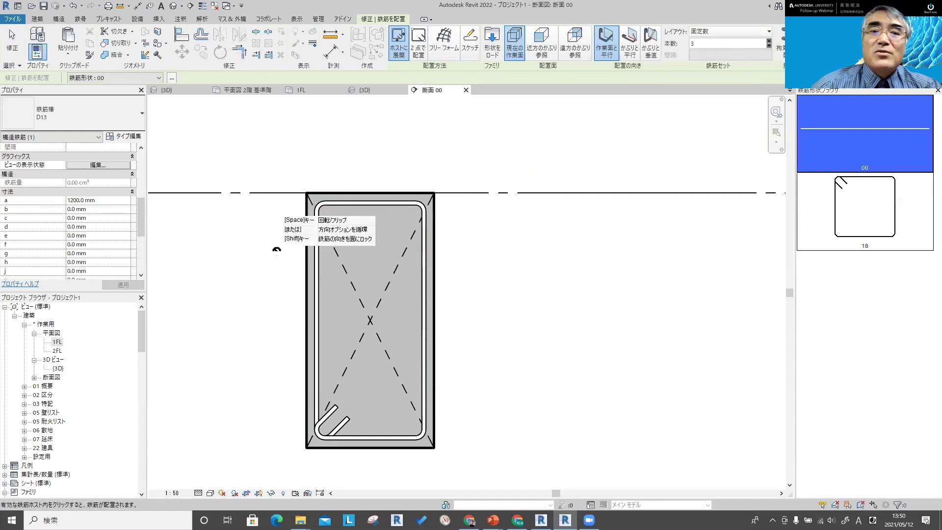
{"action": "left_click", "coordinate": [89, 119]}
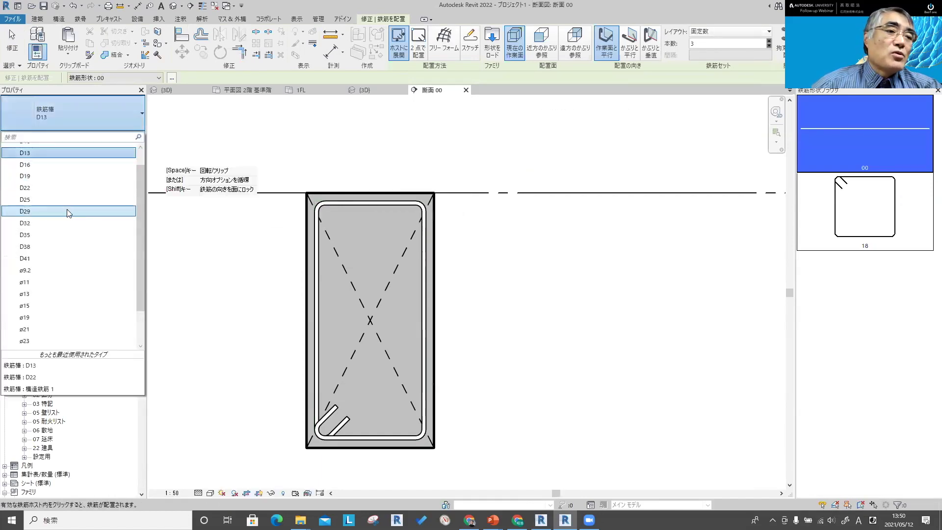
{"action": "left_click", "coordinate": [69, 211]}
{"action": "scroll", "coordinate": [363, 226], "scroll_direction": "up", "scroll_amount": 1}
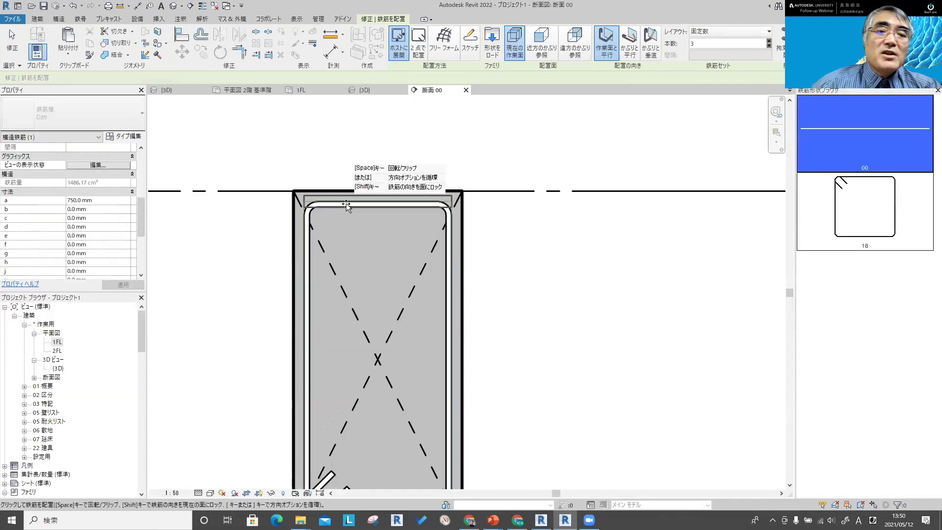
{"action": "scroll", "coordinate": [363, 226], "scroll_direction": "up", "scroll_amount": 2}
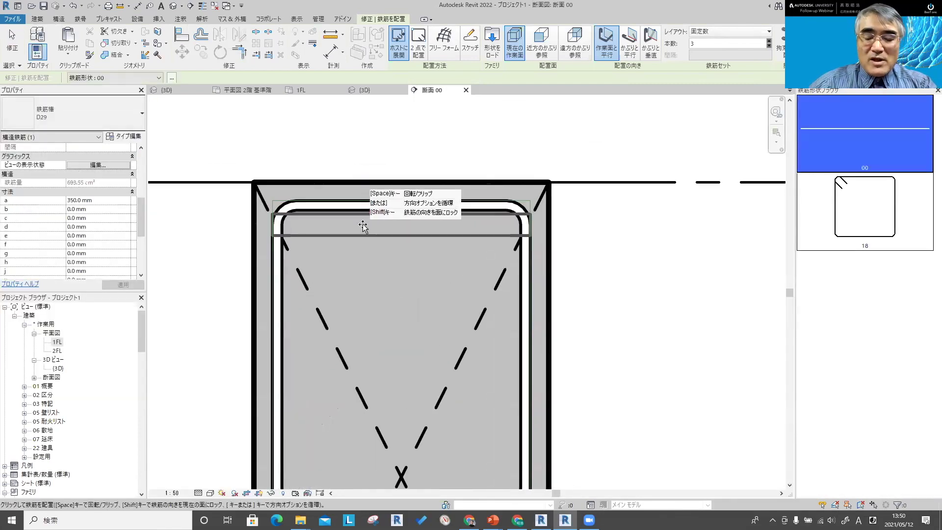
{"action": "key", "text": "space"}
{"action": "key", "text": "space"}
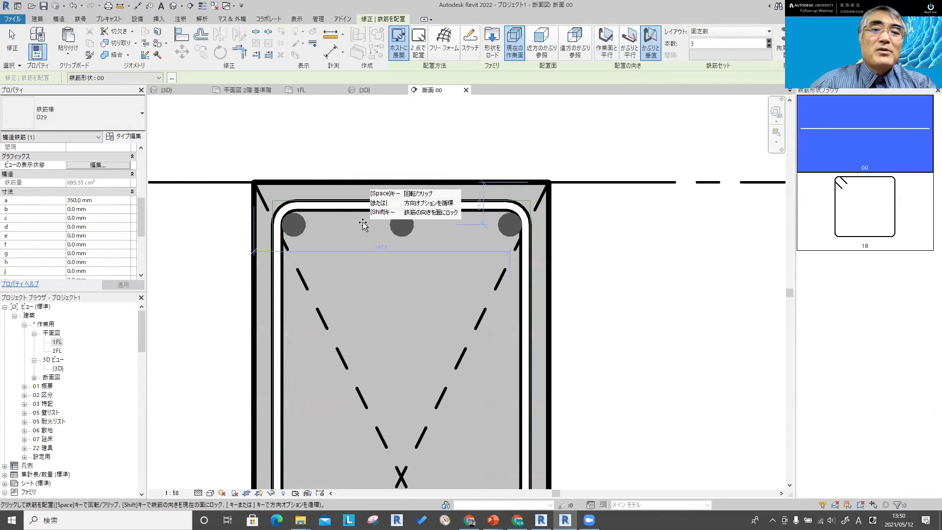
{"action": "left_click", "coordinate": [363, 225]}
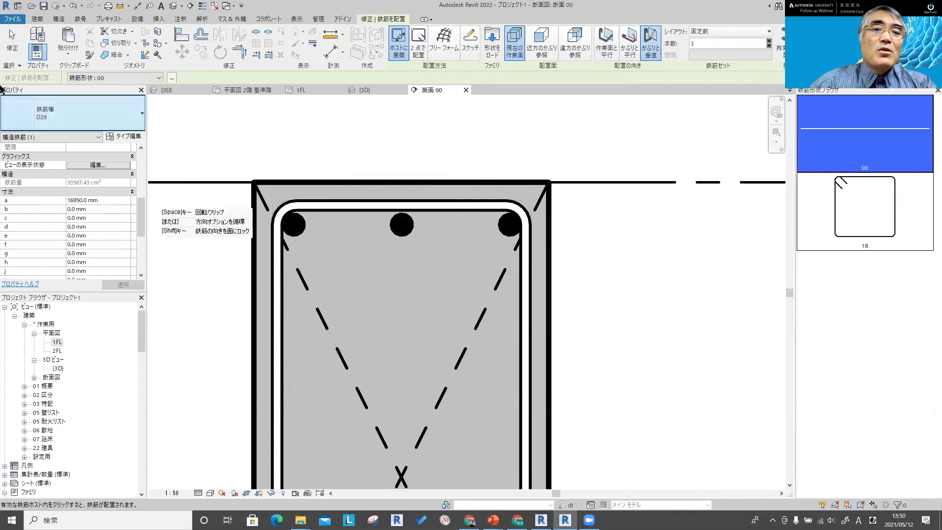
{"action": "left_click", "coordinate": [12, 42]}
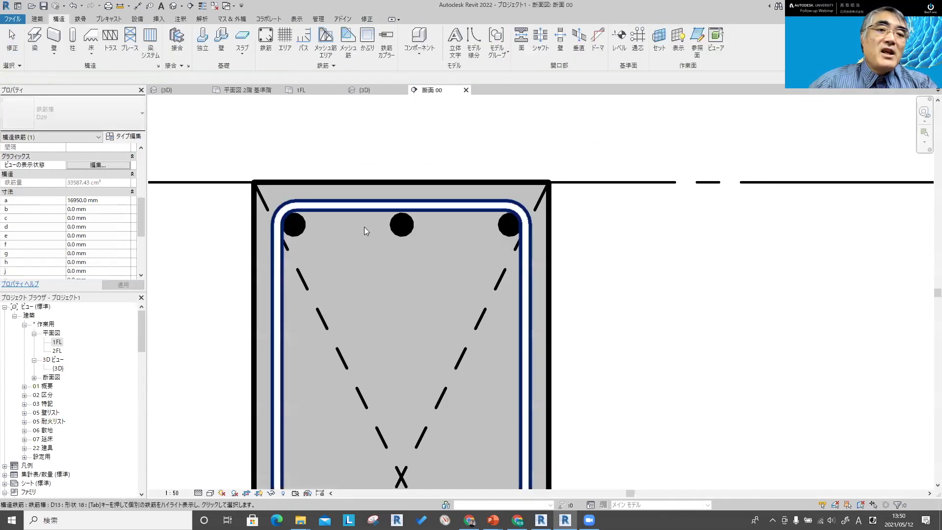
- Change the D29 bar type's model bar diameter to 31.2 mm, keeping its 29.0 mm bar diameter
{"action": "left_click", "coordinate": [395, 227]}
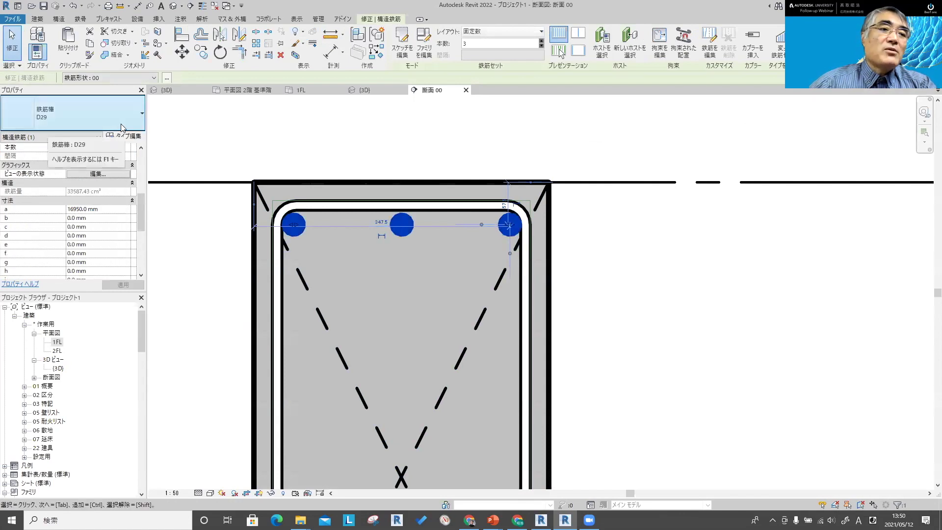
{"action": "left_click", "coordinate": [129, 137]}
{"action": "left_click", "coordinate": [375, 270]}
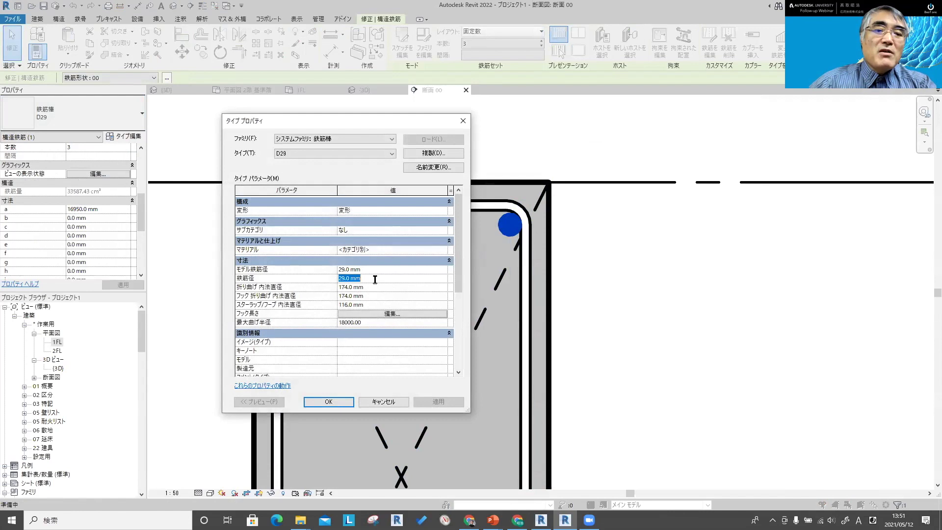
{"action": "type", "text": "31.2"}
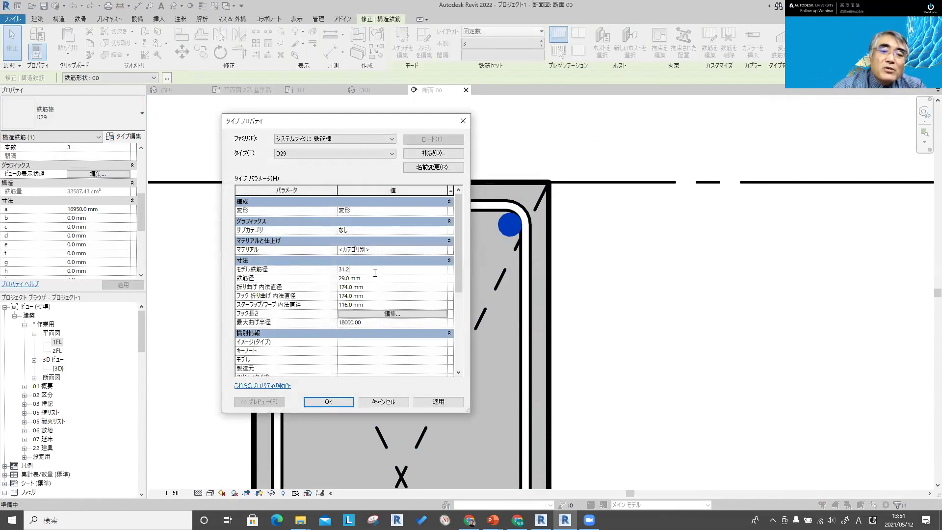
{"action": "left_click", "coordinate": [428, 402]}
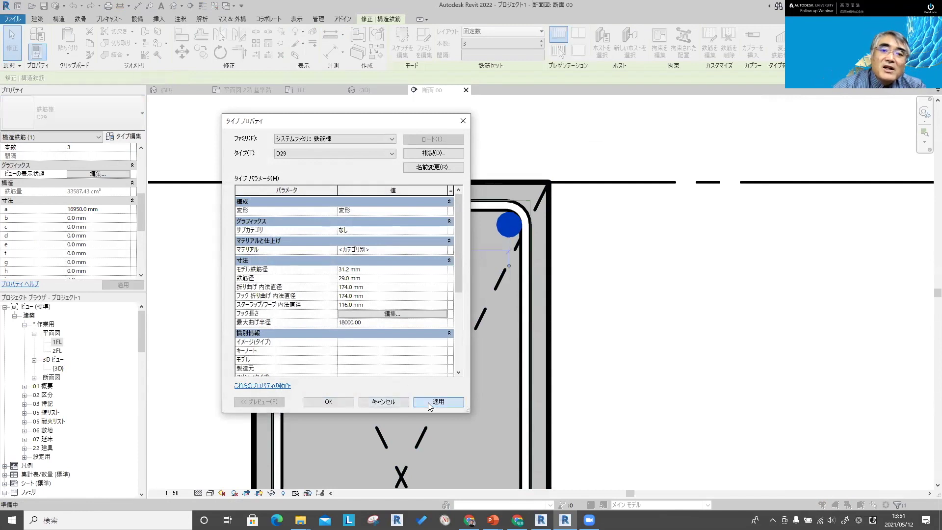
{"action": "left_click", "coordinate": [370, 271]}
{"action": "left_click", "coordinate": [370, 278]}
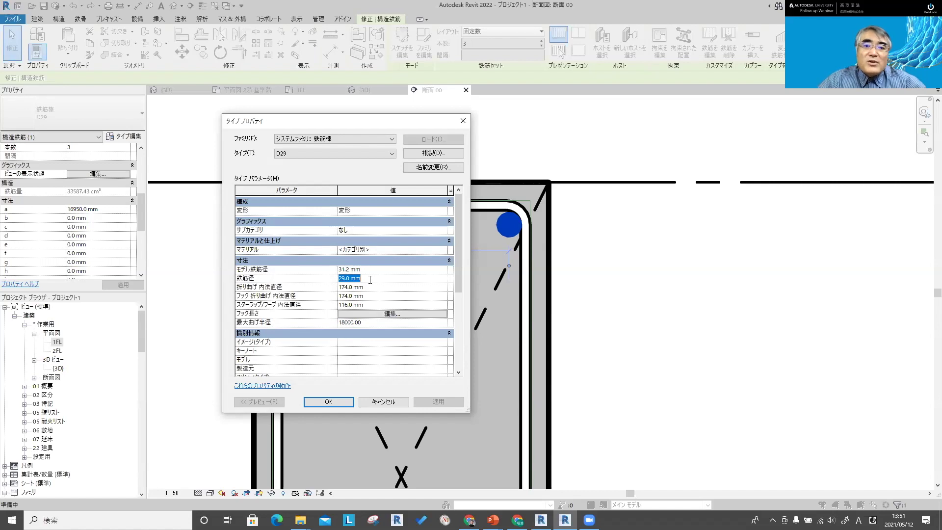
{"action": "left_click", "coordinate": [325, 401]}
{"action": "left_click", "coordinate": [217, 246]}
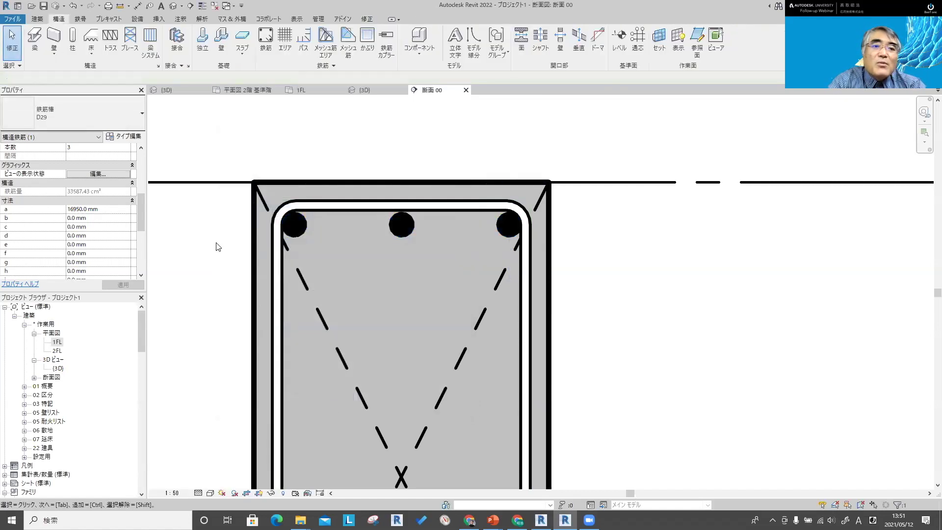
{"action": "key", "text": "alt"}
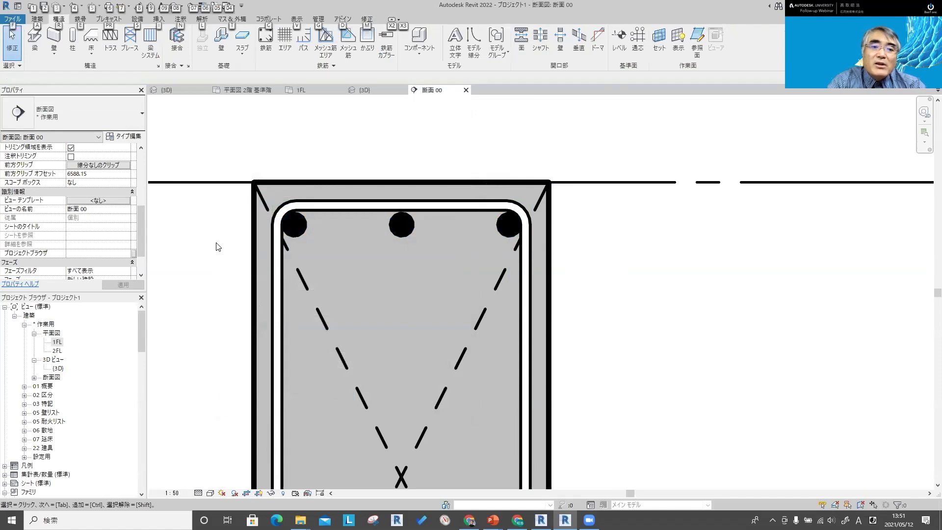
{"action": "left_click", "coordinate": [414, 226]}
{"action": "scroll", "coordinate": [417, 237], "scroll_direction": "down", "scroll_amount": 3}
{"action": "scroll", "coordinate": [416, 238], "scroll_direction": "down", "scroll_amount": 3}
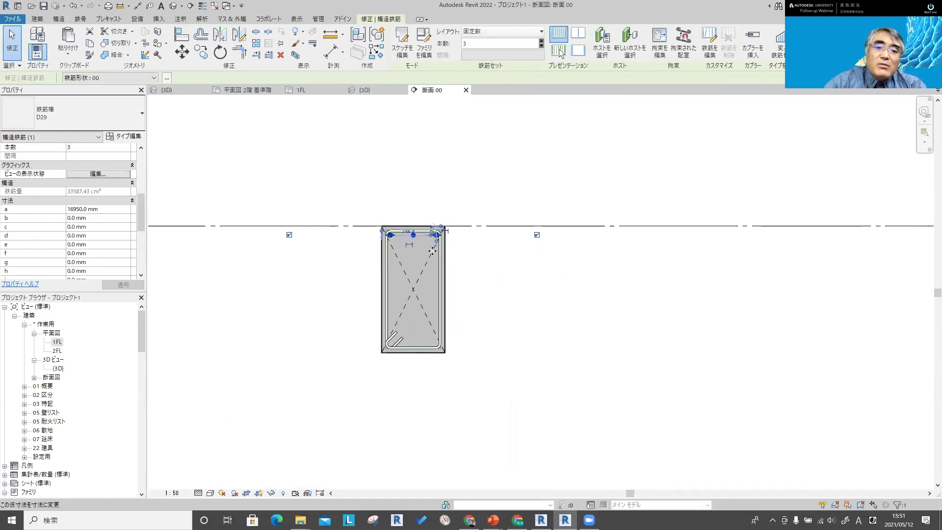
{"action": "left_click", "coordinate": [512, 300]}
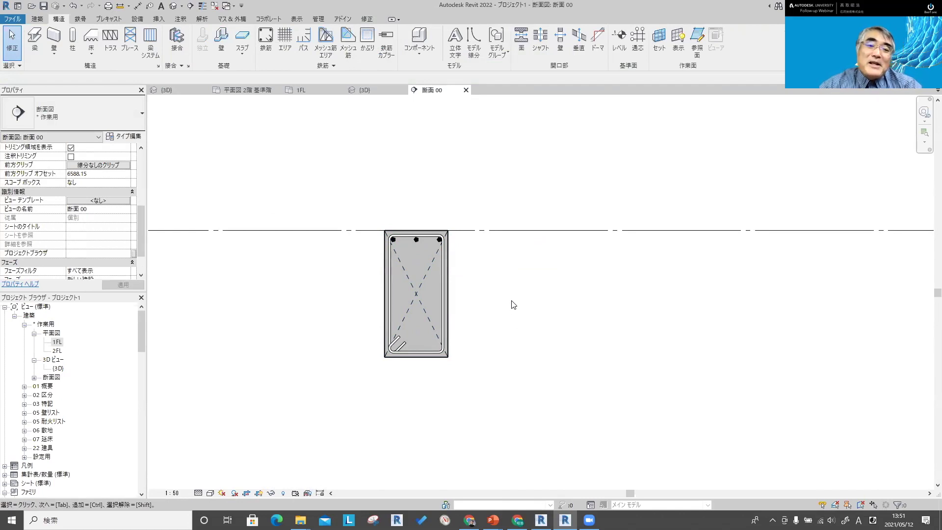
{"action": "left_click", "coordinate": [56, 344]}
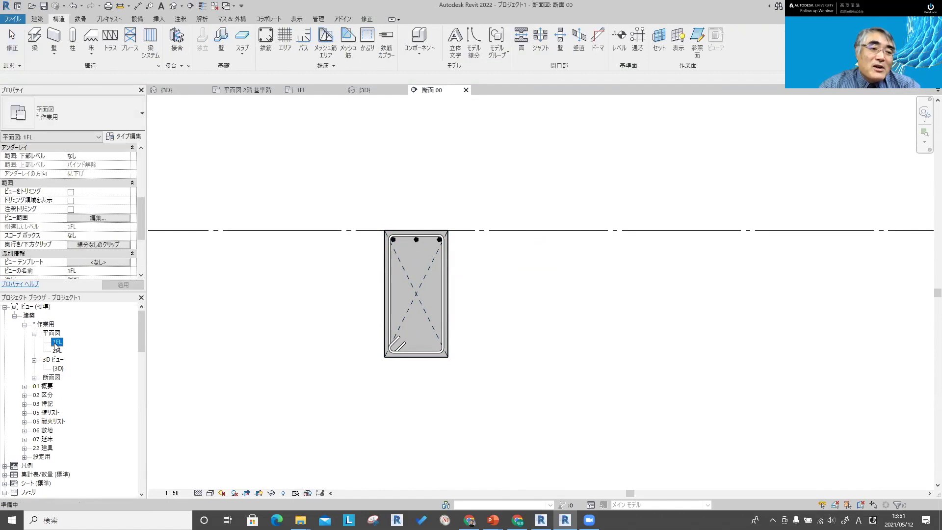
{"action": "left_click", "coordinate": [464, 381]}
- Switch to the PowerPoint slideshow and advance to the actual-bar-diameter slide
{"action": "key", "text": "alt+Tab"}
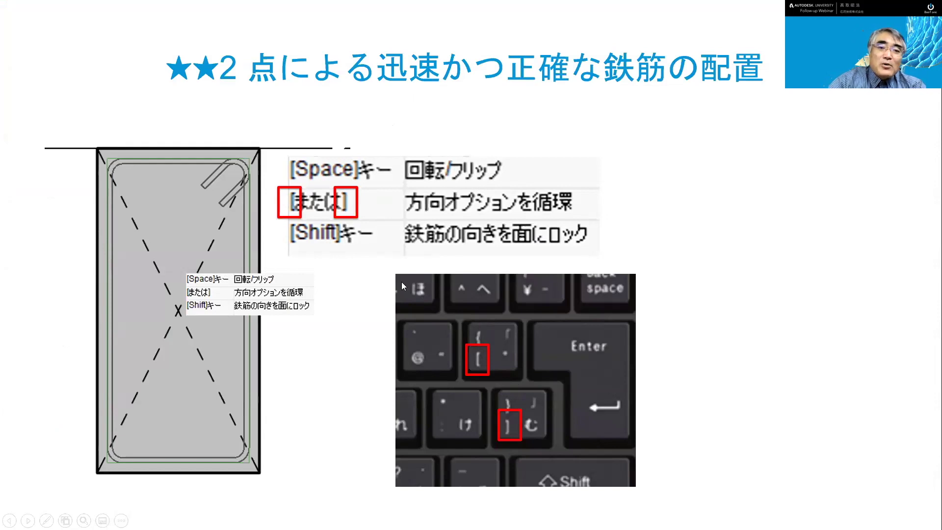
{"action": "left_click", "coordinate": [556, 422]}
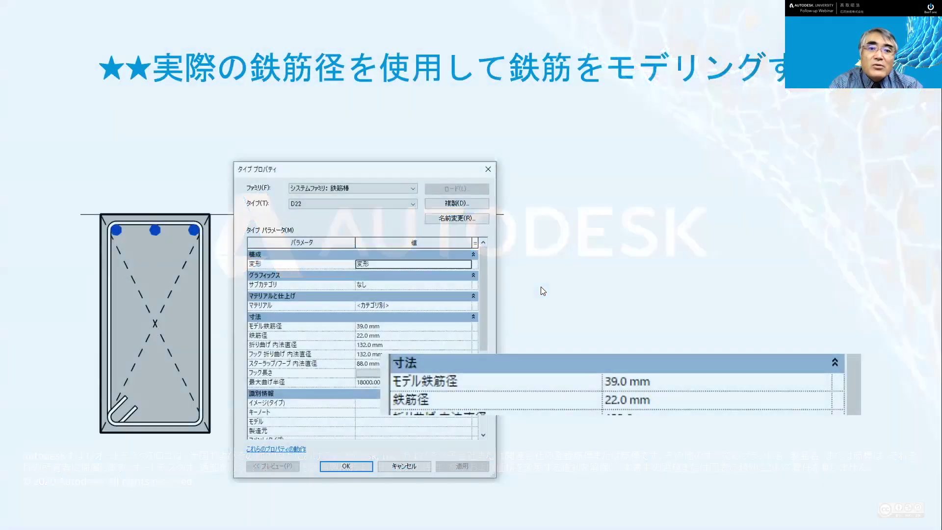
- Switch from the slideshow back to the Revit window
{"action": "key", "text": "alt+Tab"}
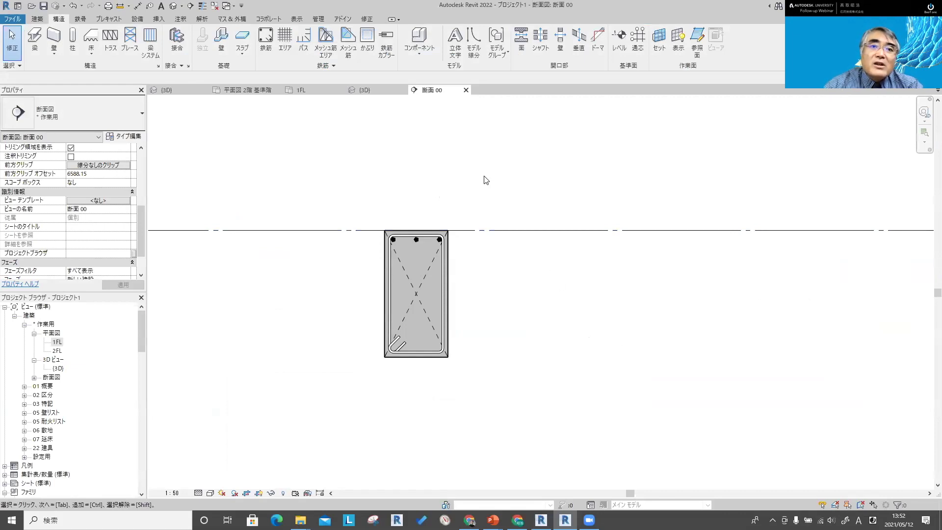
- Go to the {3D} view and orbit to see the surrounding walls and beams
{"action": "key", "text": "ctrl+Tab"}
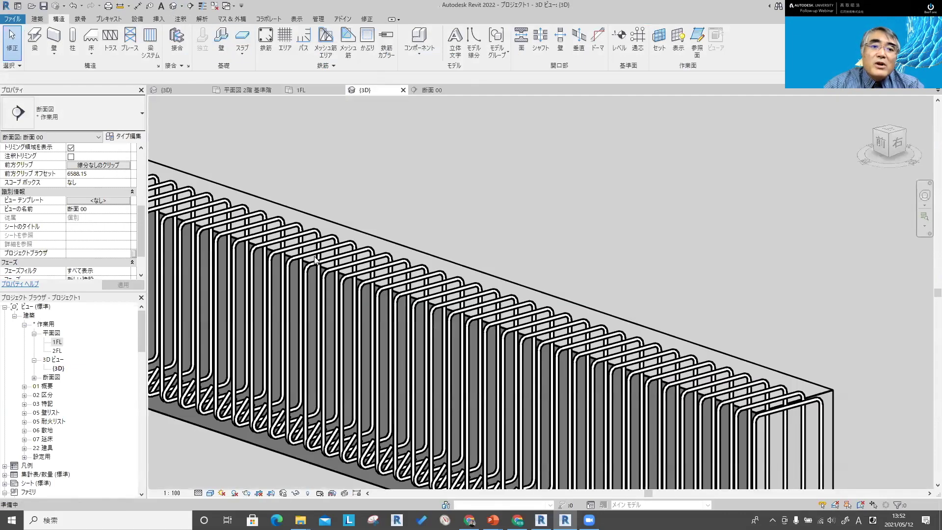
{"action": "scroll", "coordinate": [406, 300], "scroll_direction": "down", "scroll_amount": 5}
{"action": "scroll", "coordinate": [421, 301], "scroll_direction": "down", "scroll_amount": 3}
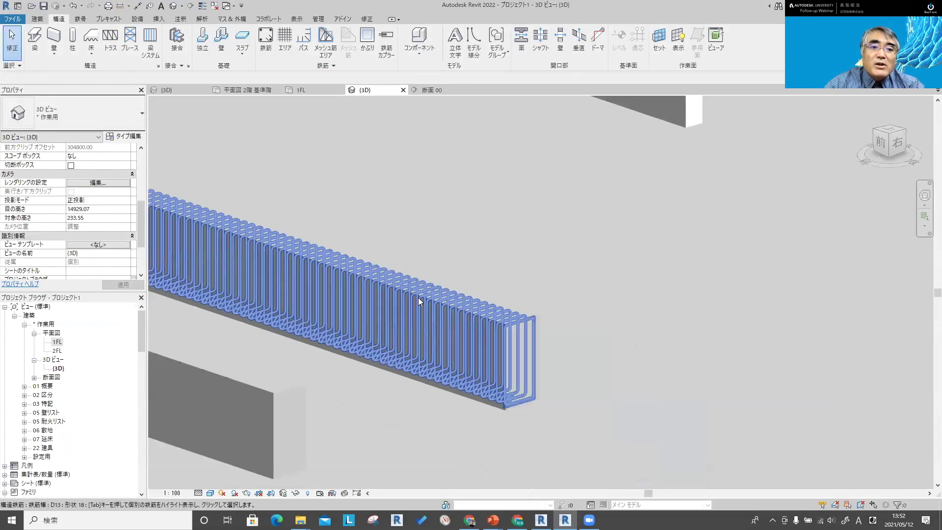
{"action": "scroll", "coordinate": [450, 313], "scroll_direction": "down", "scroll_amount": 3}
{"action": "middle_click_drag", "start_coordinate": [450, 314], "coordinate": [541, 309], "text": "shift"}
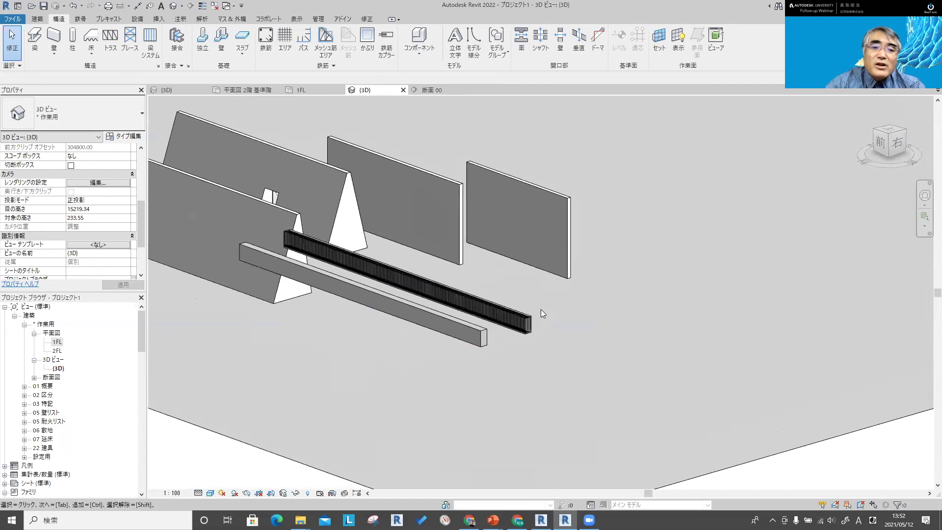
{"action": "scroll", "coordinate": [541, 309], "scroll_direction": "up", "scroll_amount": 3}
{"action": "scroll", "coordinate": [507, 315], "scroll_direction": "up", "scroll_amount": 2}
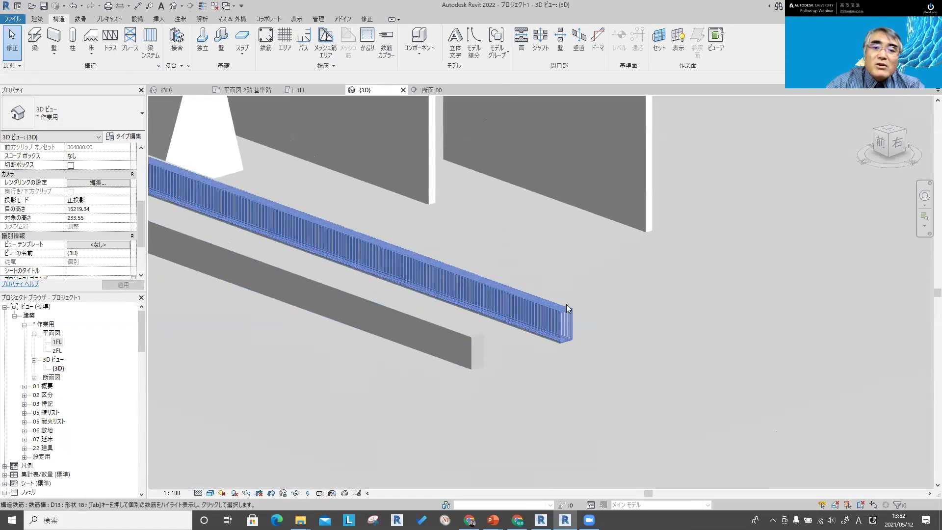
{"action": "scroll", "coordinate": [566, 304], "scroll_direction": "up", "scroll_amount": 2}
{"action": "scroll", "coordinate": [531, 313], "scroll_direction": "up", "scroll_amount": 2}
{"action": "scroll", "coordinate": [530, 313], "scroll_direction": "up", "scroll_amount": 2}
{"action": "scroll", "coordinate": [531, 313], "scroll_direction": "up", "scroll_amount": 2}
- Orbit and zoom around the full-length rebar cage, briefly selecting the beam
{"action": "middle_click_drag", "start_coordinate": [531, 316], "coordinate": [552, 319], "text": "shift"}
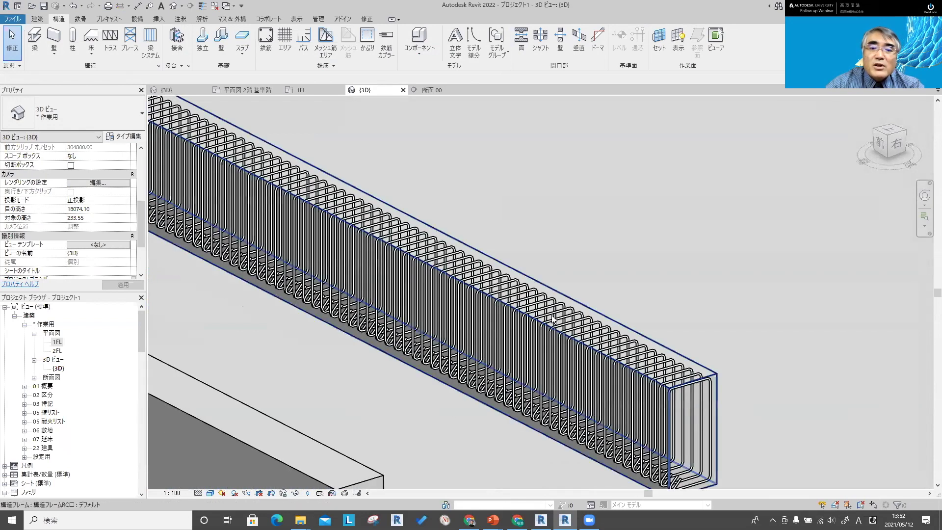
{"action": "left_click", "coordinate": [584, 334]}
{"action": "scroll", "coordinate": [600, 302], "scroll_direction": "up", "scroll_amount": 1}
{"action": "scroll", "coordinate": [600, 302], "scroll_direction": "up", "scroll_amount": 1}
{"action": "scroll", "coordinate": [583, 298], "scroll_direction": "up", "scroll_amount": 1}
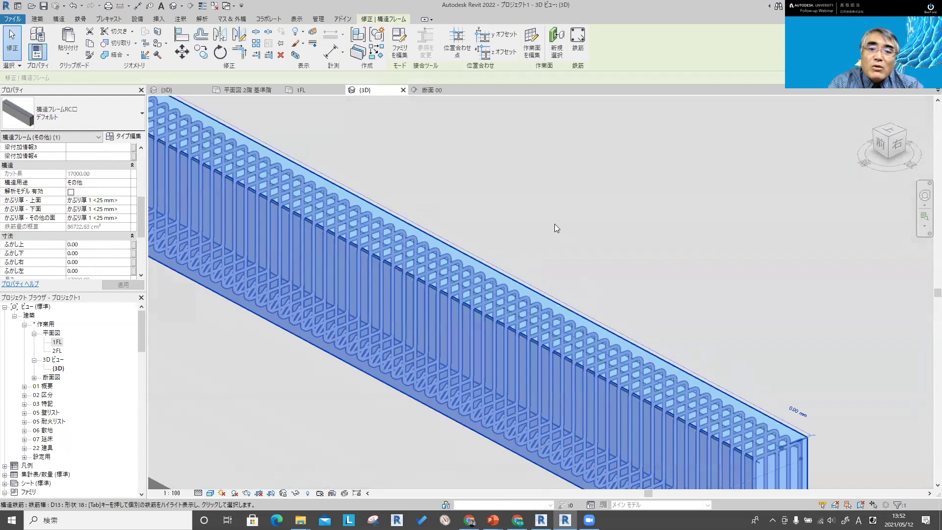
{"action": "left_click", "coordinate": [589, 266]}
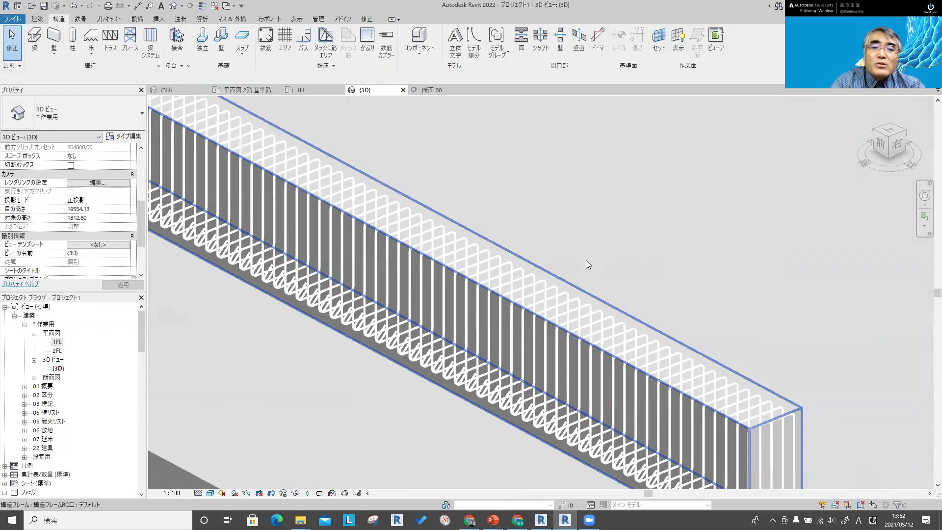
{"action": "scroll", "coordinate": [588, 264], "scroll_direction": "down", "scroll_amount": 2}
{"action": "scroll", "coordinate": [589, 264], "scroll_direction": "down", "scroll_amount": 1}
{"action": "scroll", "coordinate": [586, 262], "scroll_direction": "down", "scroll_amount": 1}
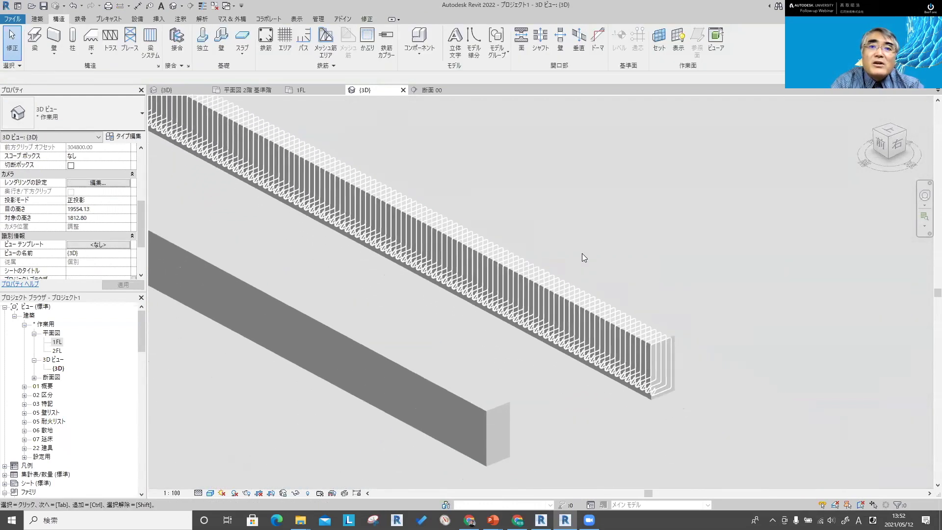
{"action": "scroll", "coordinate": [582, 257], "scroll_direction": "down", "scroll_amount": 1}
{"action": "scroll", "coordinate": [561, 208], "scroll_direction": "down", "scroll_amount": 1}
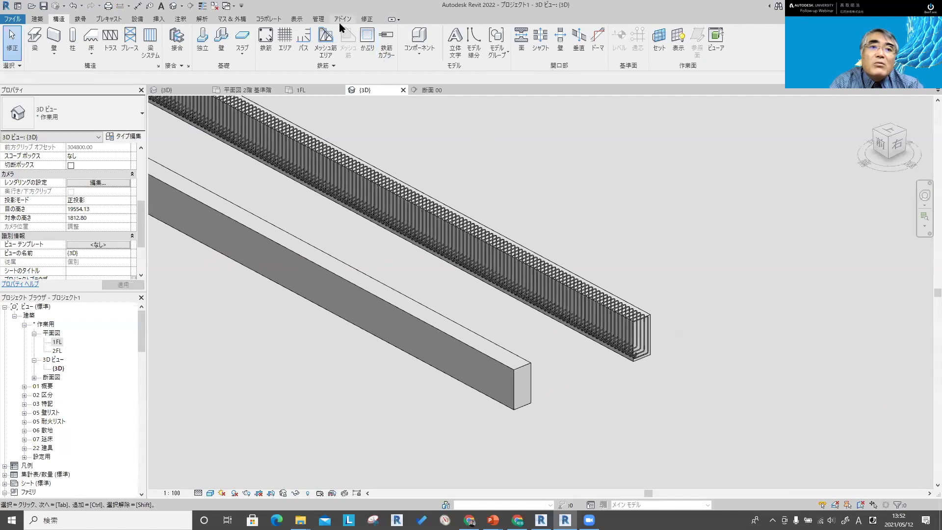
- Switch to the Collaborate (コラボレート) ribbon tab
{"action": "left_click", "coordinate": [274, 23]}
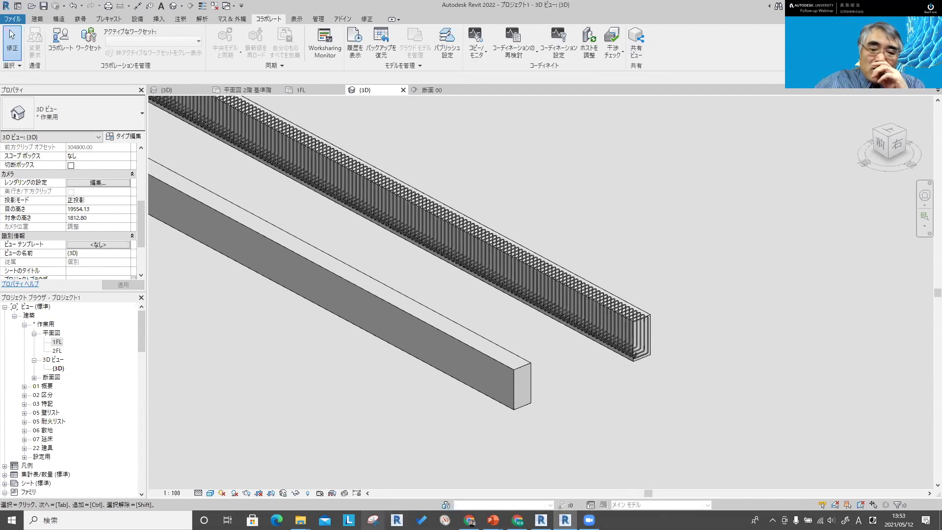
{"action": "mouse_move", "coordinate": [470, 520]}
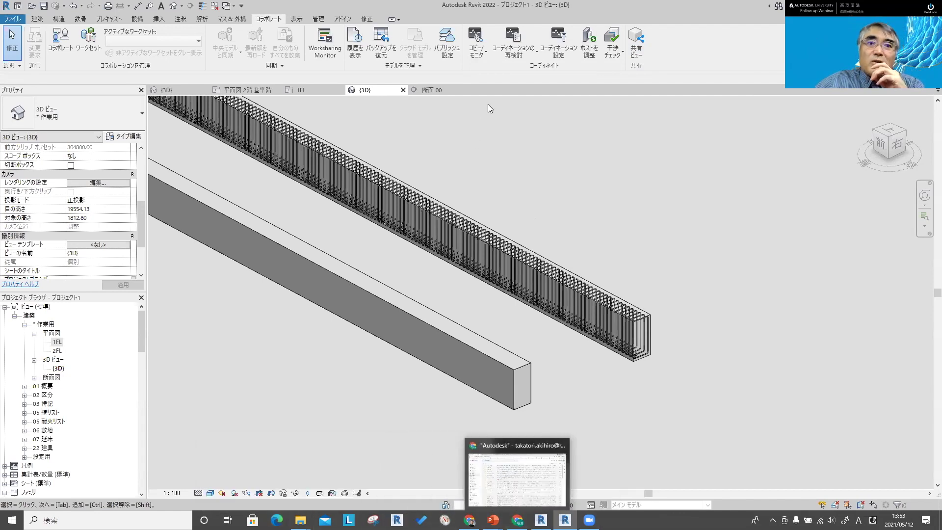
- In Shared Views, resolve the first comment, begin a reply, then open サンプル in Autodesk Viewer
{"action": "left_click", "coordinate": [636, 44]}
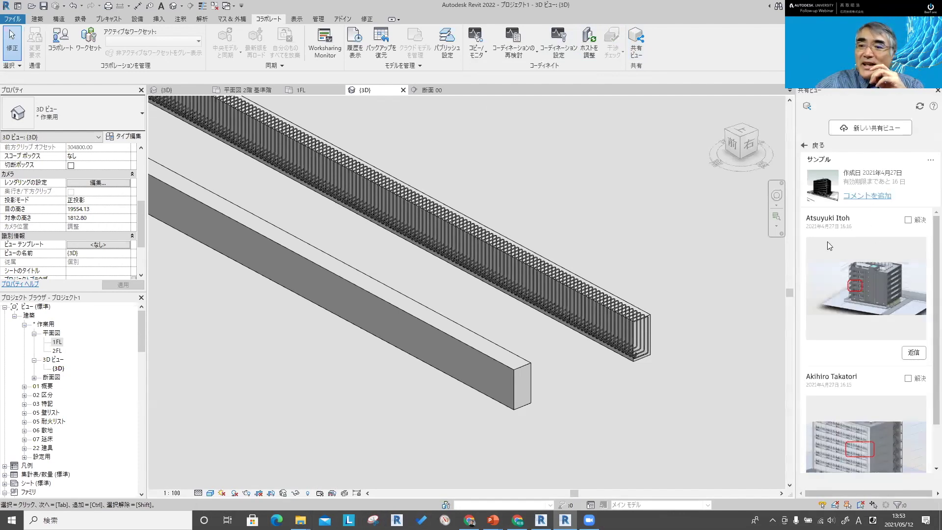
{"action": "left_click", "coordinate": [908, 221]}
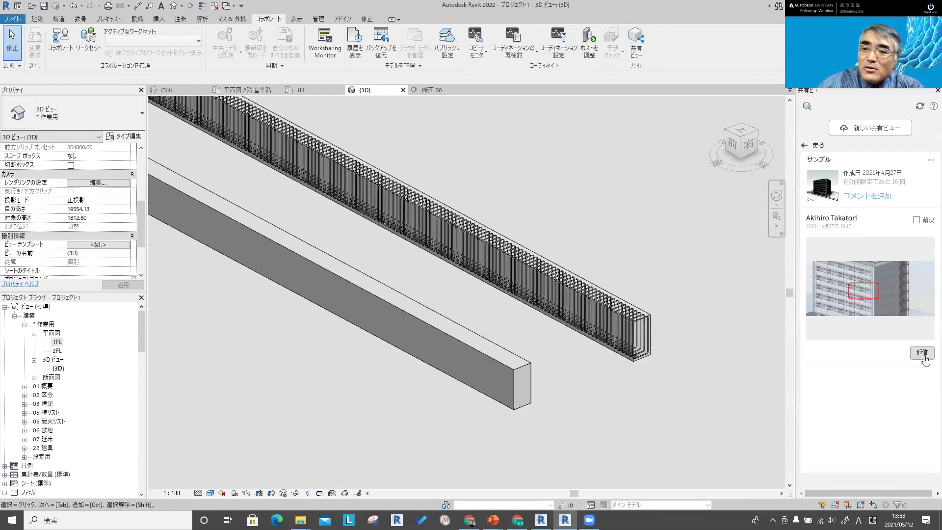
{"action": "left_click", "coordinate": [923, 354]}
{"action": "left_click", "coordinate": [878, 366]}
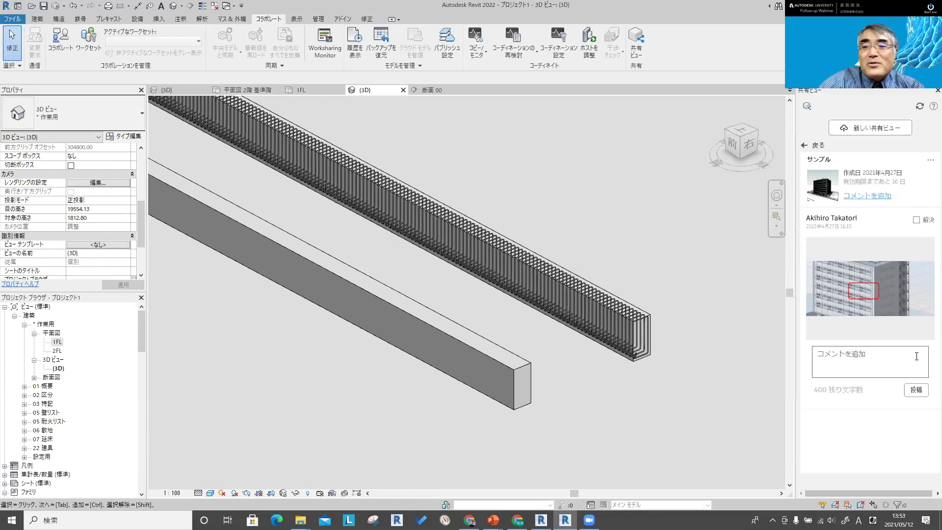
{"action": "left_click", "coordinate": [887, 304]}
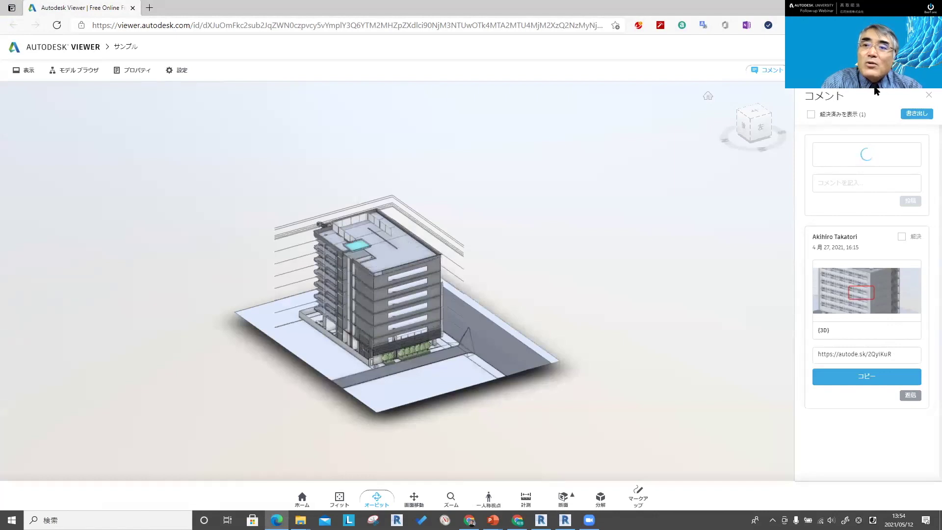
- Orbit and zoom the shared building model, hide the comments panel, then return to Revit
{"action": "left_click_drag", "start_coordinate": [408, 269], "coordinate": [435, 263]}
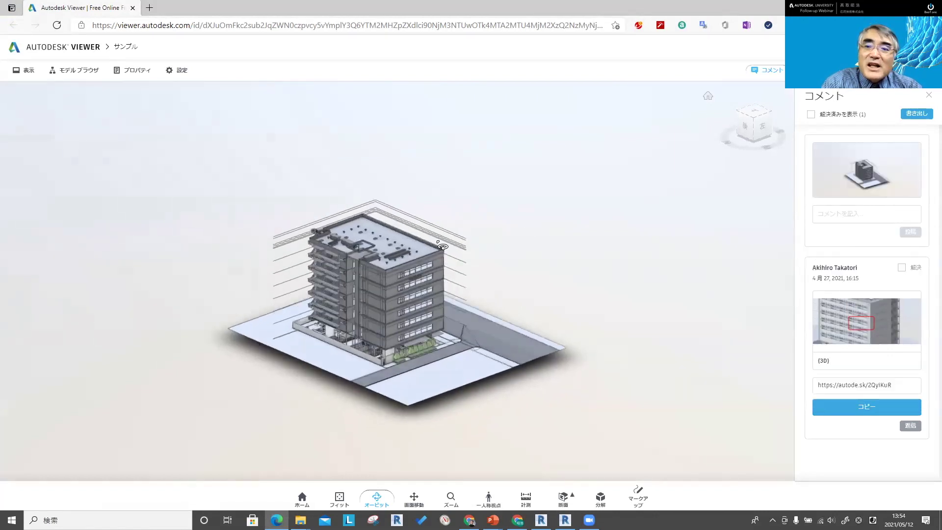
{"action": "scroll", "coordinate": [435, 264], "scroll_direction": "up", "scroll_amount": 5}
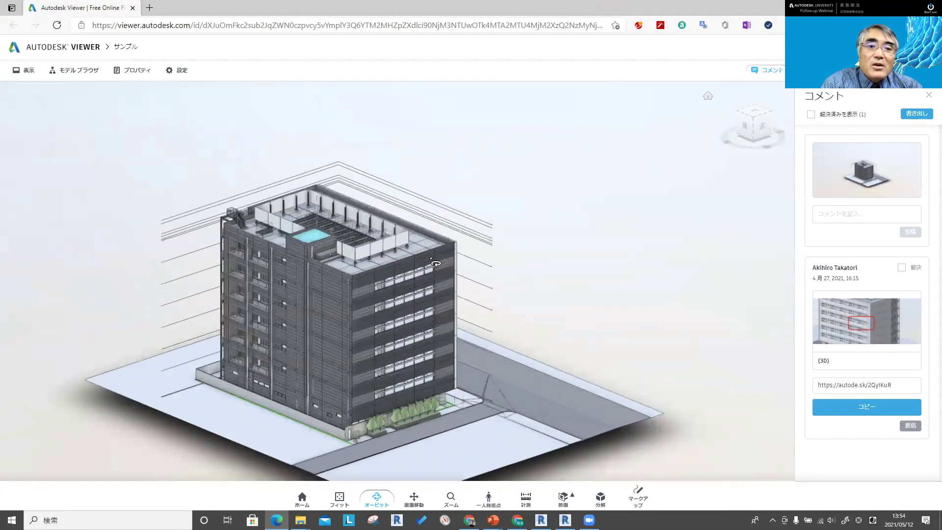
{"action": "left_click", "coordinate": [927, 96]}
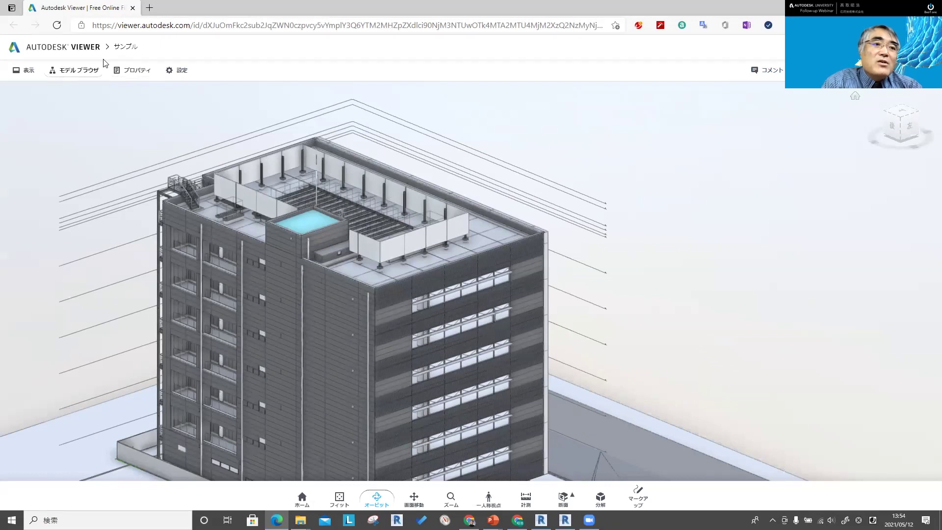
{"action": "key", "text": "alt+Tab"}
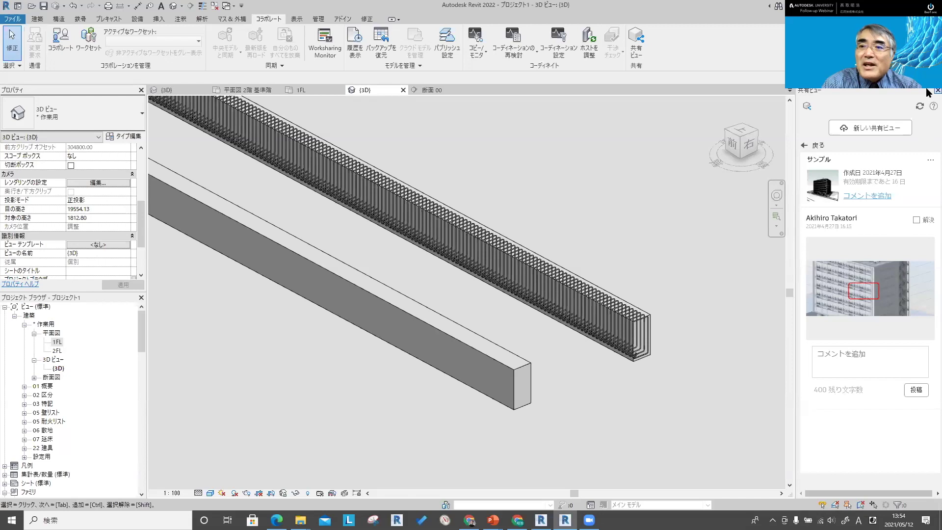
- Return to the shared views list, open サンプル共有ビュー, and zoom out to show walls around the beams
{"action": "left_click", "coordinate": [809, 146]}
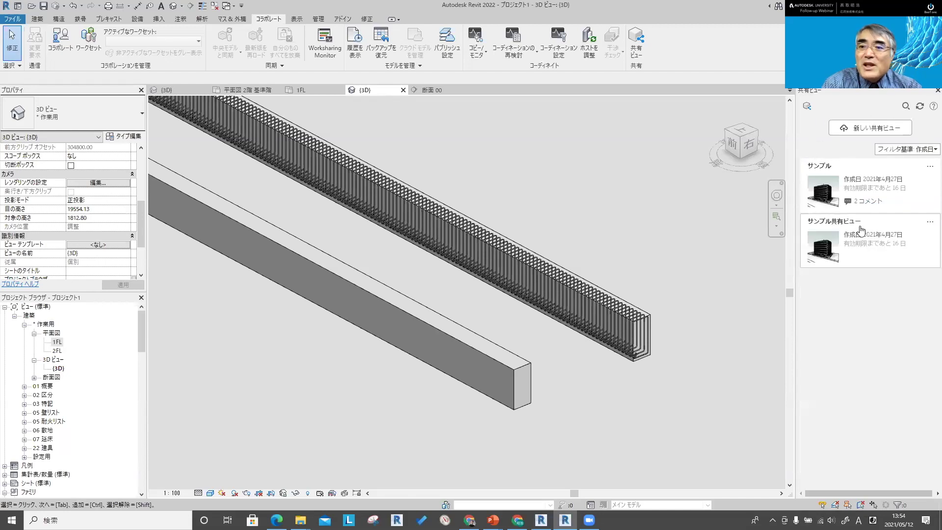
{"action": "left_click", "coordinate": [867, 242]}
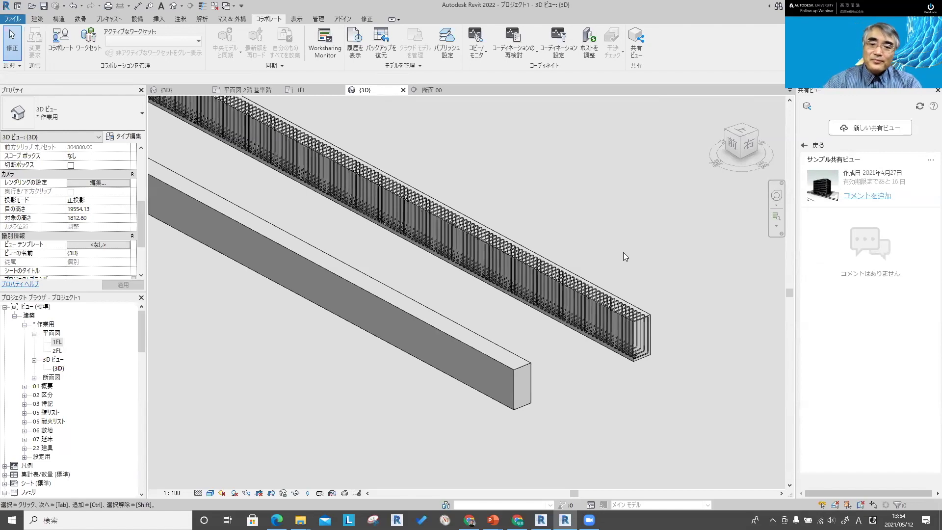
{"action": "scroll", "coordinate": [524, 324], "scroll_direction": "down", "scroll_amount": 3}
{"action": "scroll", "coordinate": [627, 385], "scroll_direction": "down", "scroll_amount": 2}
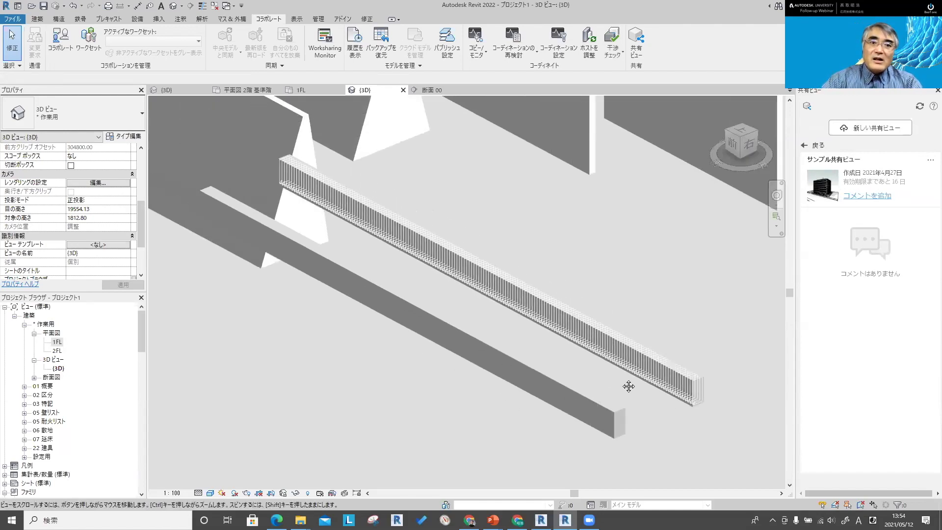
{"action": "mouse_move", "coordinate": [621, 378]}
{"action": "middle_mouse_down"}
{"action": "mouse_move", "coordinate": [584, 395]}
{"action": "mouse_move", "coordinate": [577, 389]}
{"action": "middle_mouse_up"}
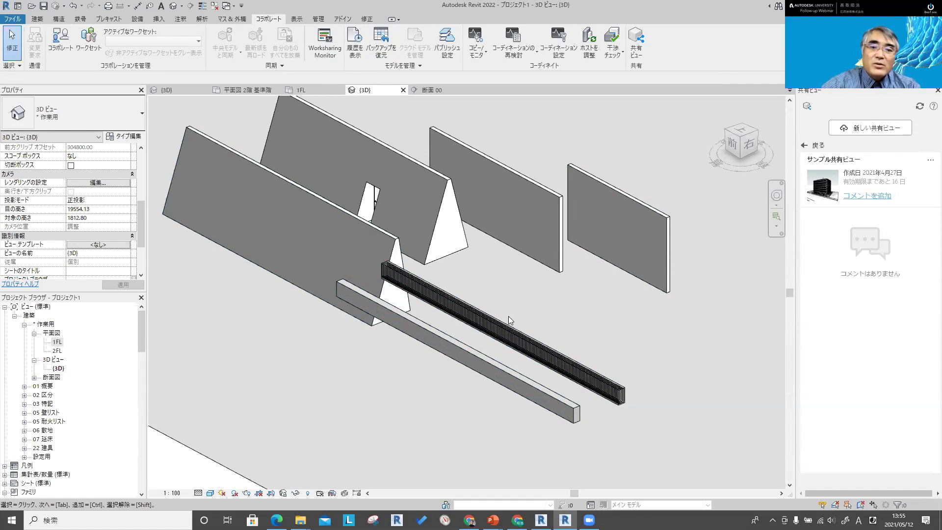
- Orbit the 3D model to view the walls and beams from a new angle
{"action": "mouse_move", "coordinate": [611, 300]}
{"action": "middle_mouse_down", "text": "shift"}
{"action": "mouse_move", "coordinate": [604, 306]}
{"action": "mouse_move", "coordinate": [628, 324]}
{"action": "middle_mouse_up", "text": "shift"}
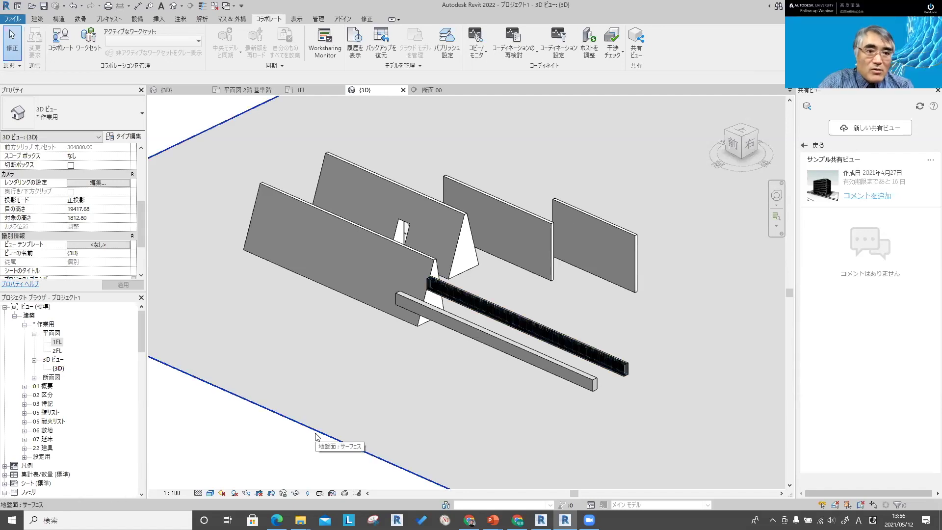
- View the Bluetooth and other devices page in Windows Settings, then close Settings
{"action": "key", "text": "super"}
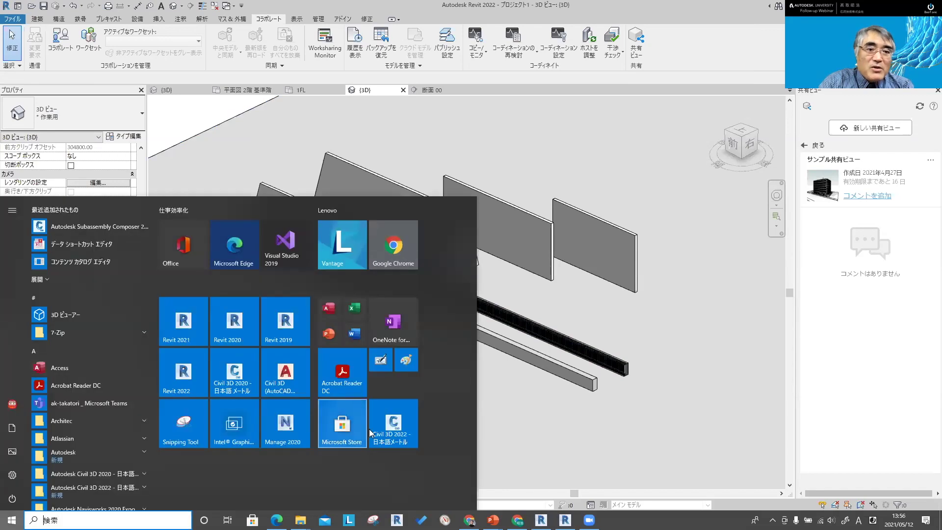
{"action": "key", "text": "super"}
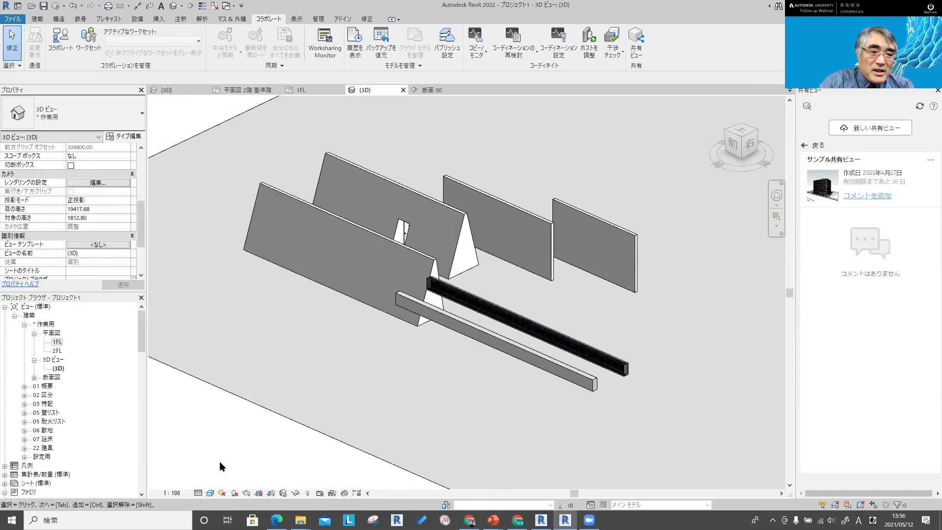
{"action": "left_click", "coordinate": [12, 520]}
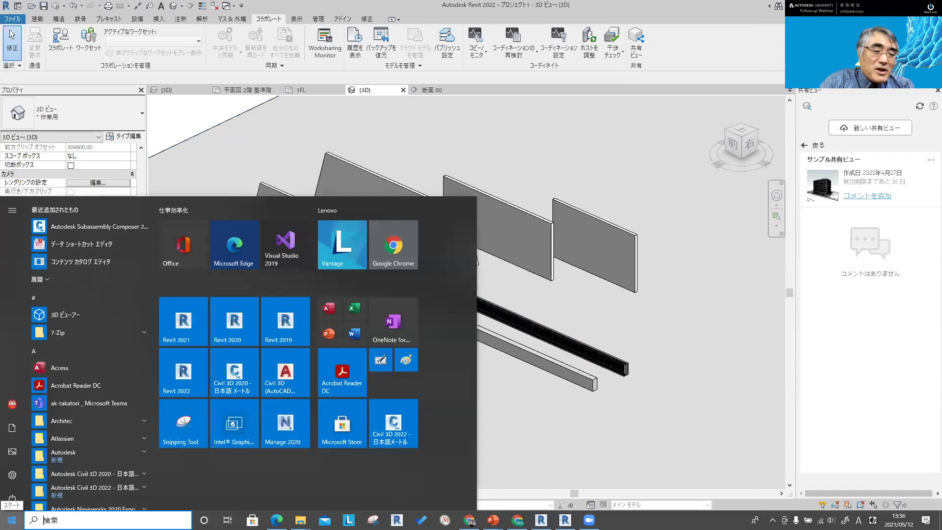
{"action": "left_click", "coordinate": [13, 475]}
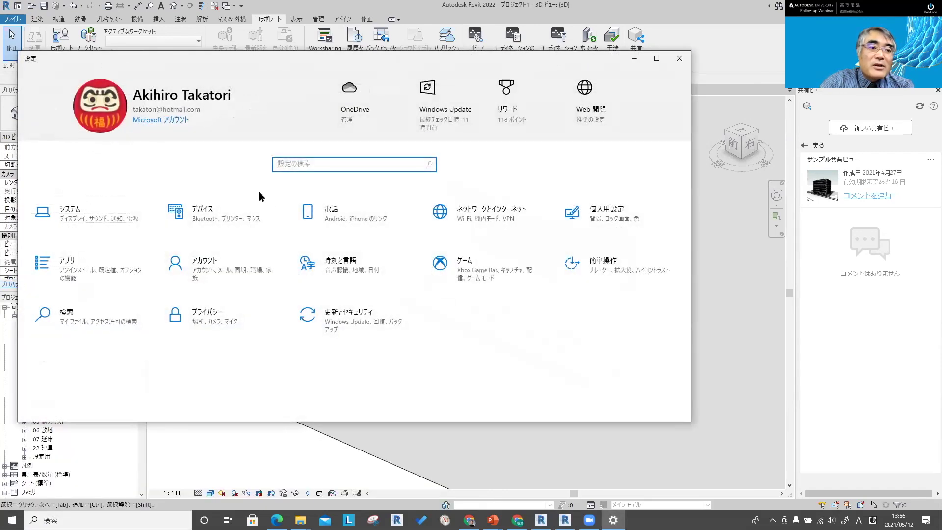
{"action": "left_click", "coordinate": [216, 215]}
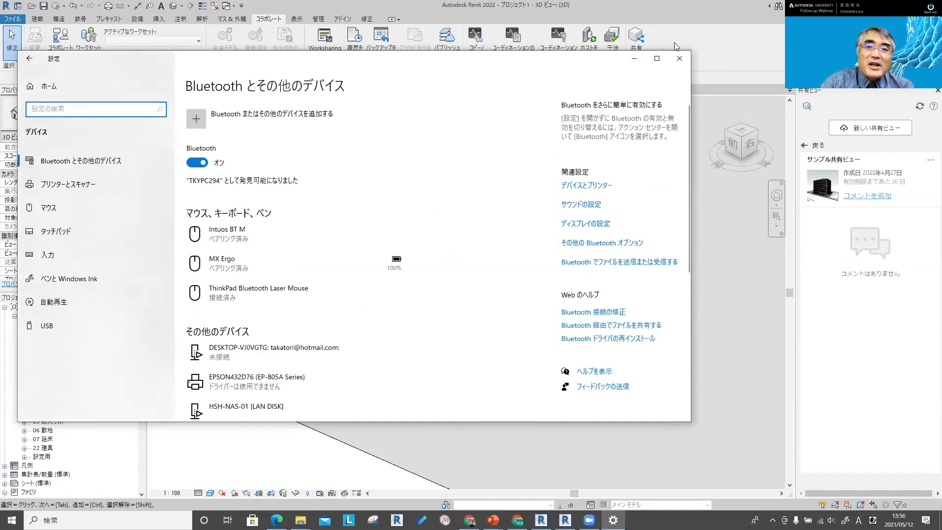
{"action": "left_click", "coordinate": [686, 58]}
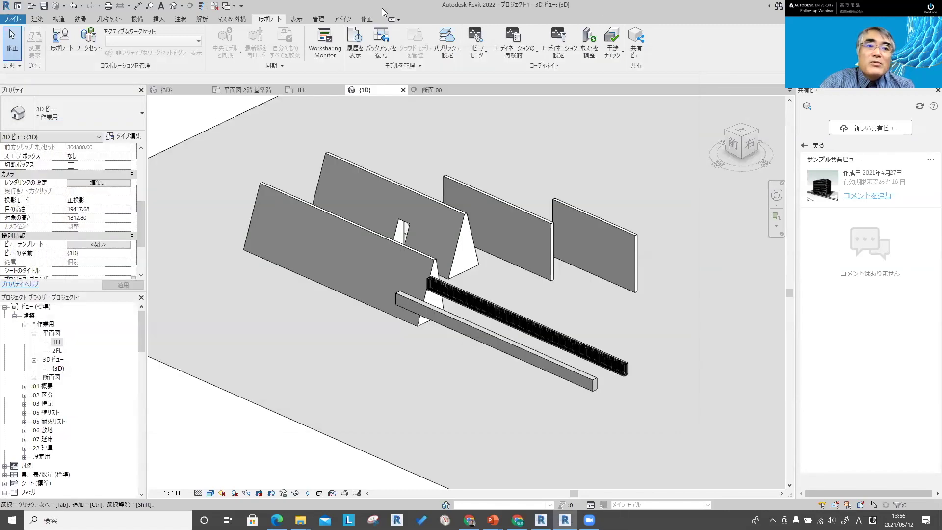
- Cycle through the open Viewer, Revit and PowerPoint windows, then show the desktop
{"action": "key", "text": "alt+Tab"}
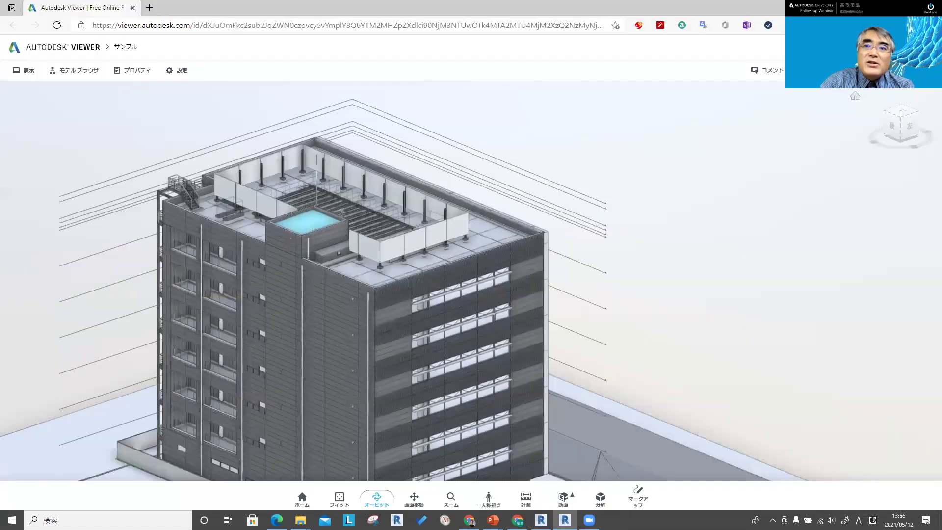
{"action": "key", "text": "alt+Tab"}
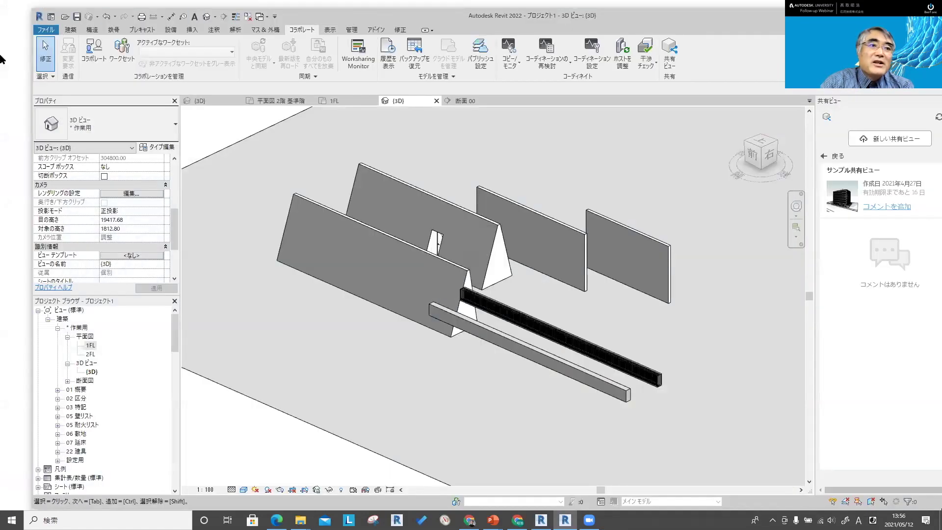
{"action": "key", "text": "alt+Tab"}
{"action": "key", "text": "Escape"}
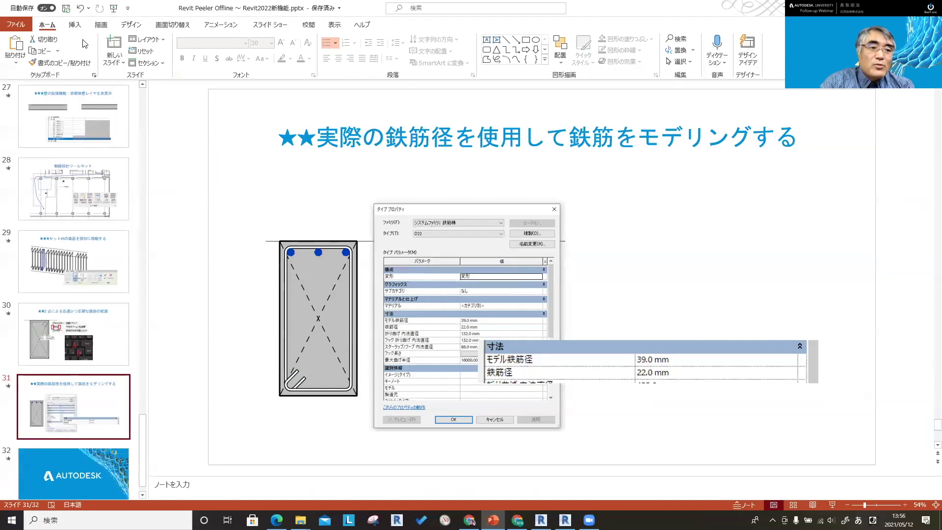
{"action": "key", "text": "alt+Tab"}
{"action": "key", "text": "super+d"}
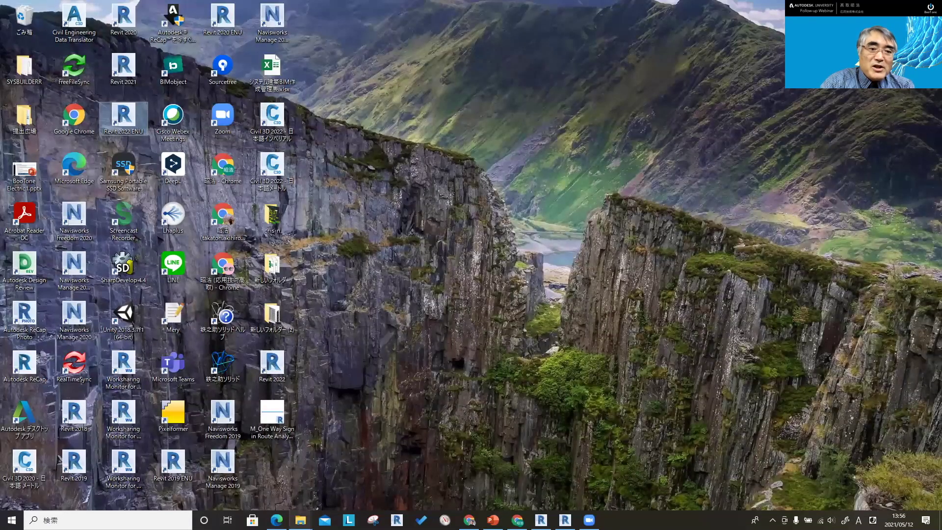
- From the 2022 RevitModels Explorer window, open the PC's system properties
{"action": "mouse_move", "coordinate": [301, 520]}
{"action": "left_click", "coordinate": [276, 458]}
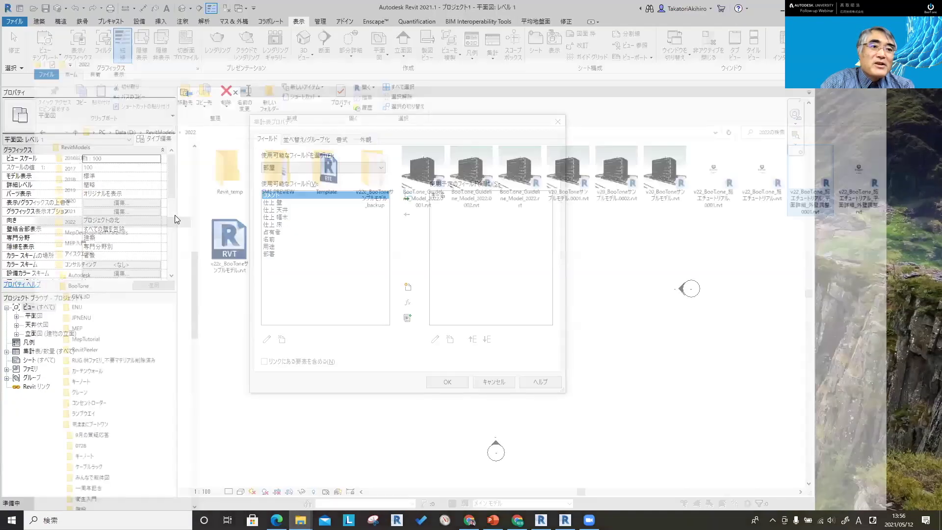
{"action": "scroll", "coordinate": [58, 234], "scroll_direction": "up", "scroll_amount": 10}
{"action": "right_click", "coordinate": [27, 290]}
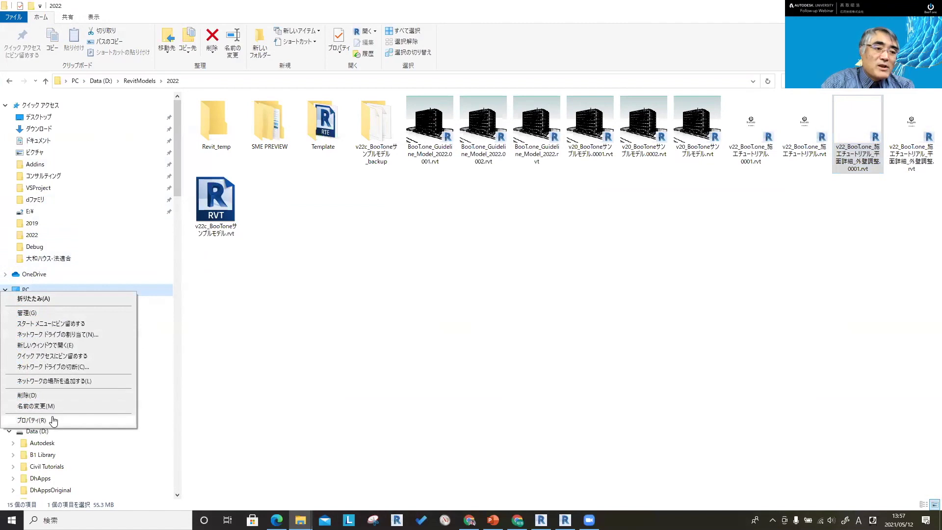
{"action": "left_click", "coordinate": [53, 420]}
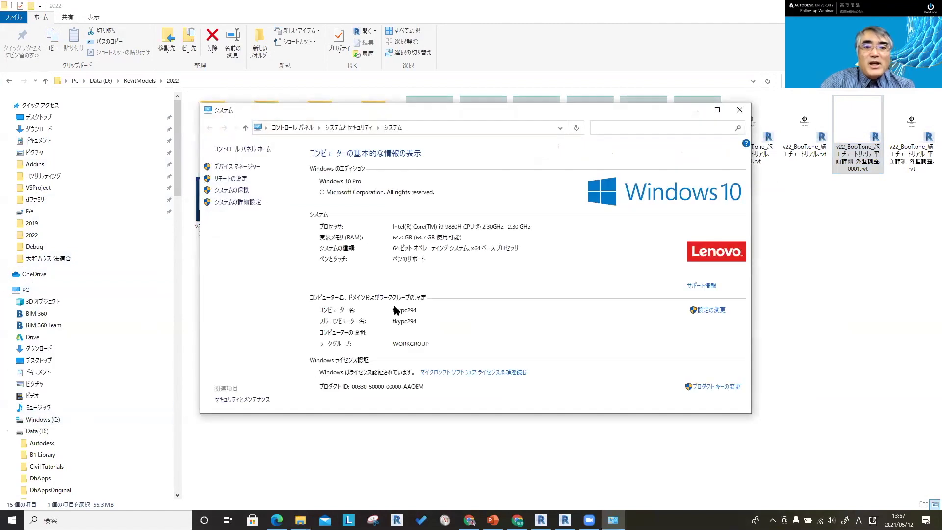